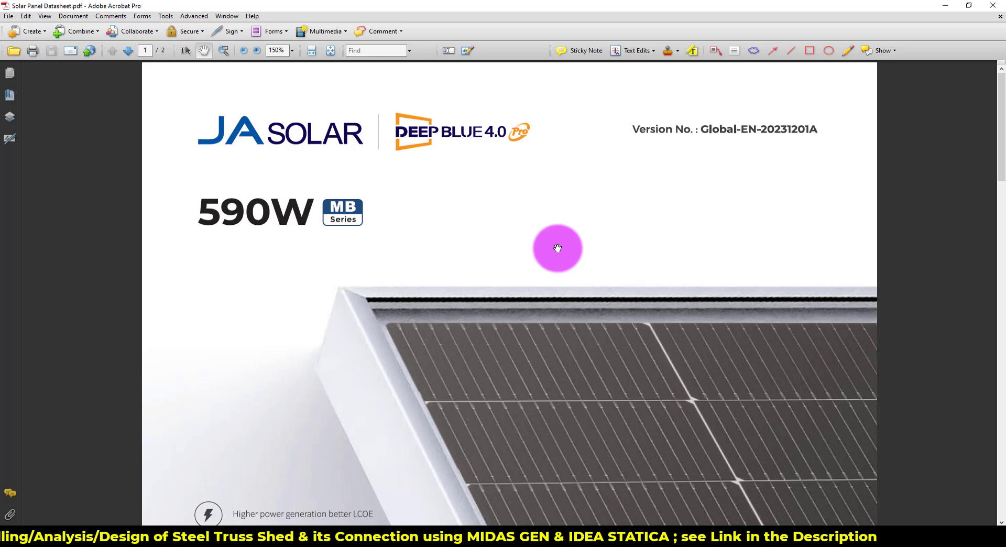
- Find the panel drawings on page 2 of the solar panel datasheet and examine the overall dimensions and mounting-hole spacings
scroll(562, 246, down, 3)
scroll(571, 259, up, 2)
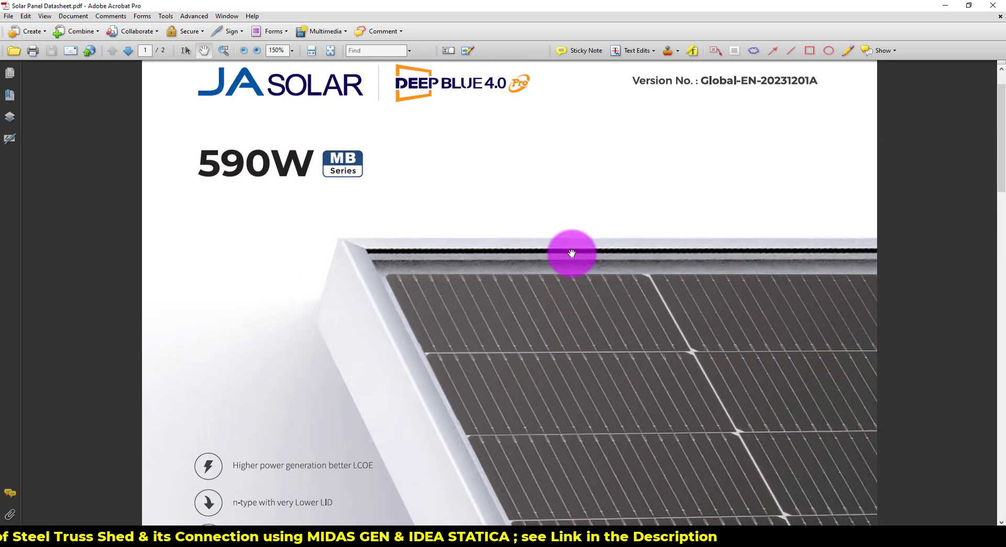
scroll(572, 253, down, 10)
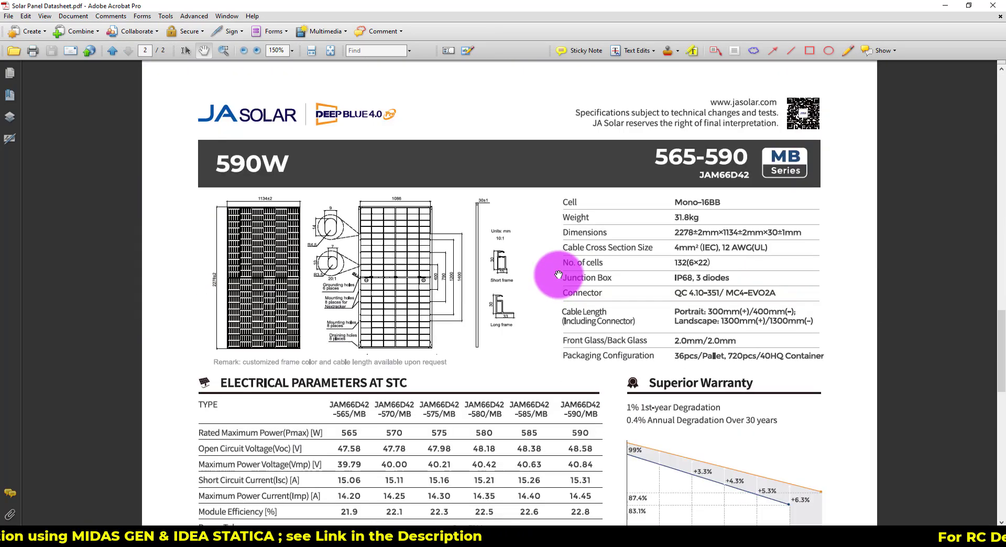
ctrl+scroll(523, 254, up, 2)
scroll(492, 230, left, 5)
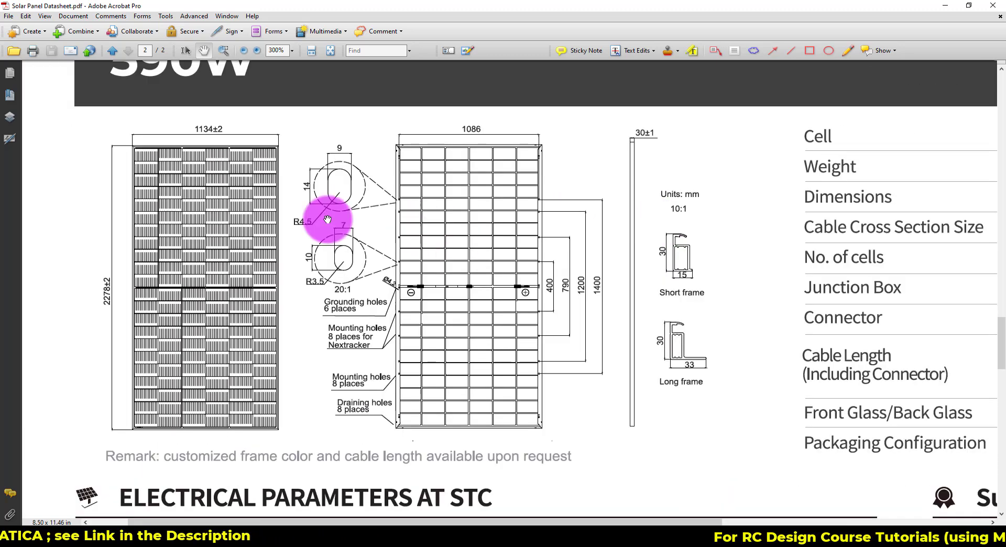
scroll(273, 220, left, 1)
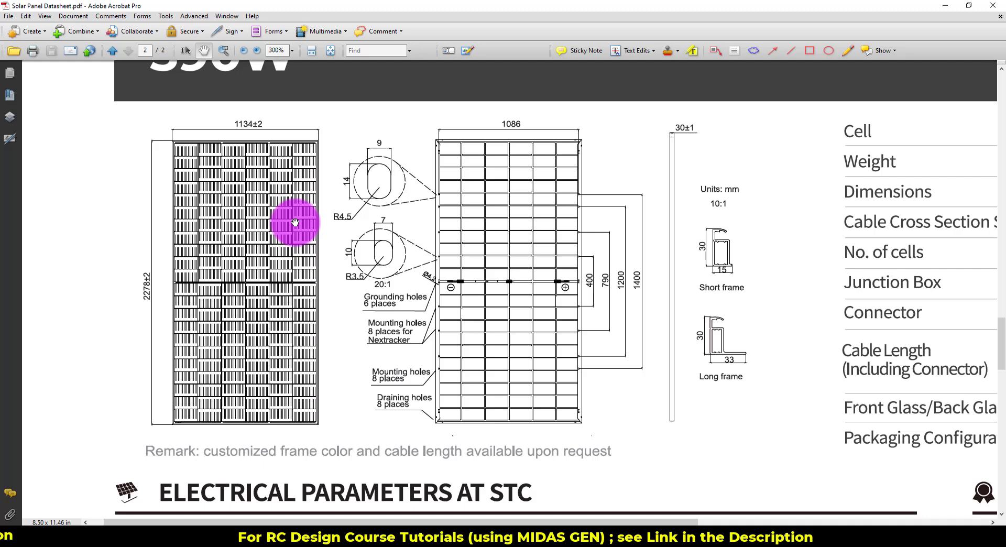
drag(500, 268, 414, 274)
ctrl+scroll(560, 281, up, 2)
drag(590, 282, 677, 291)
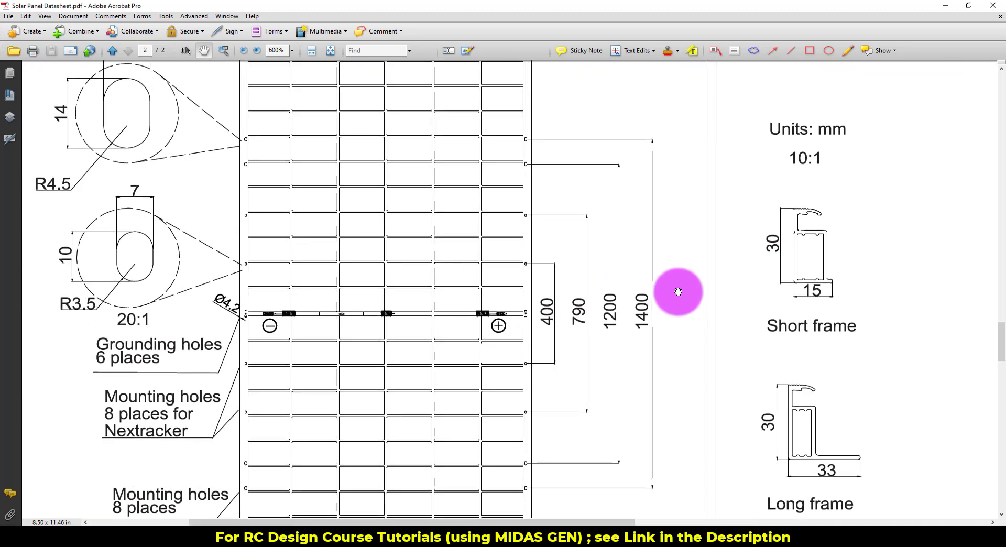
ctrl+scroll(676, 292, down, 1)
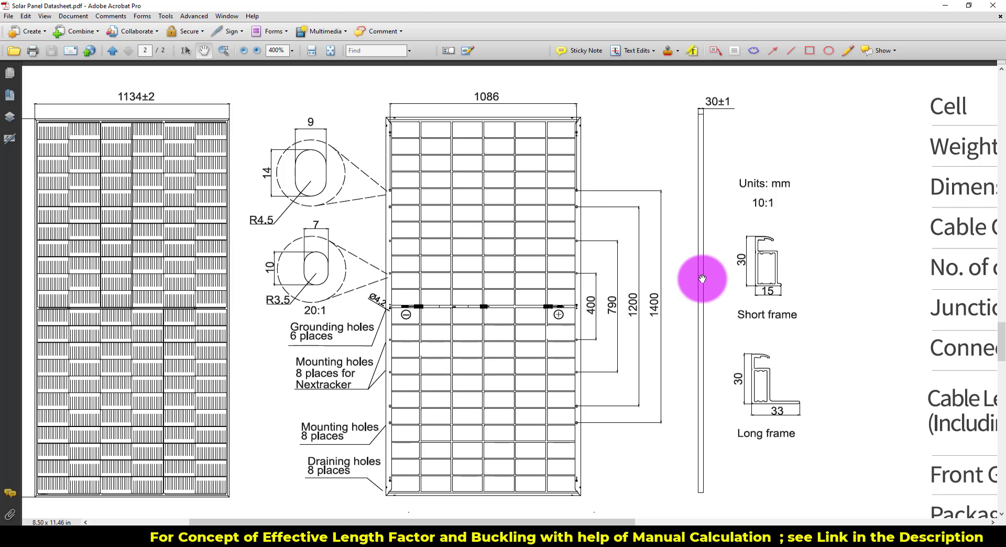
- Check the module's weight and dimensions in the specification table and the short and long frame details
key(ctrl+2)
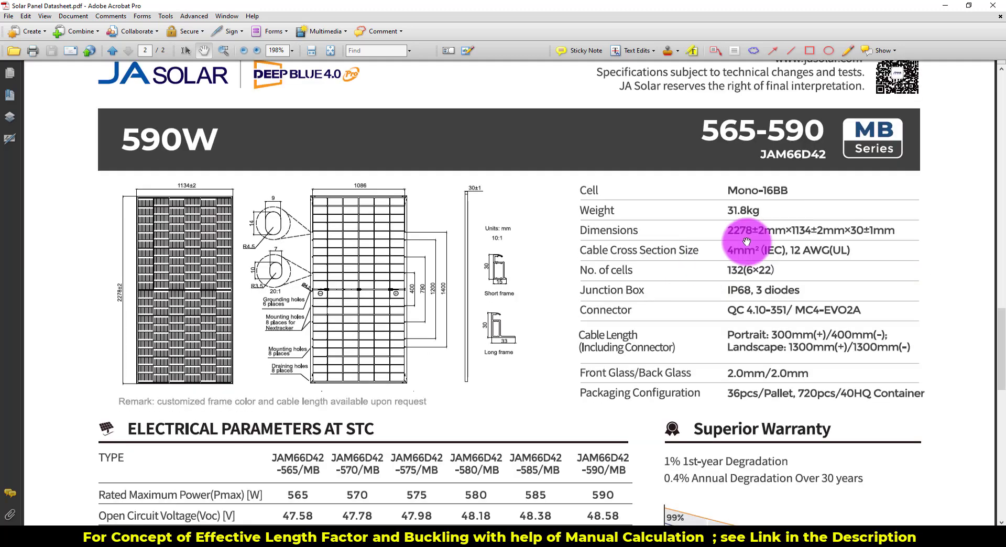
ctrl+scroll(895, 244, up, 2)
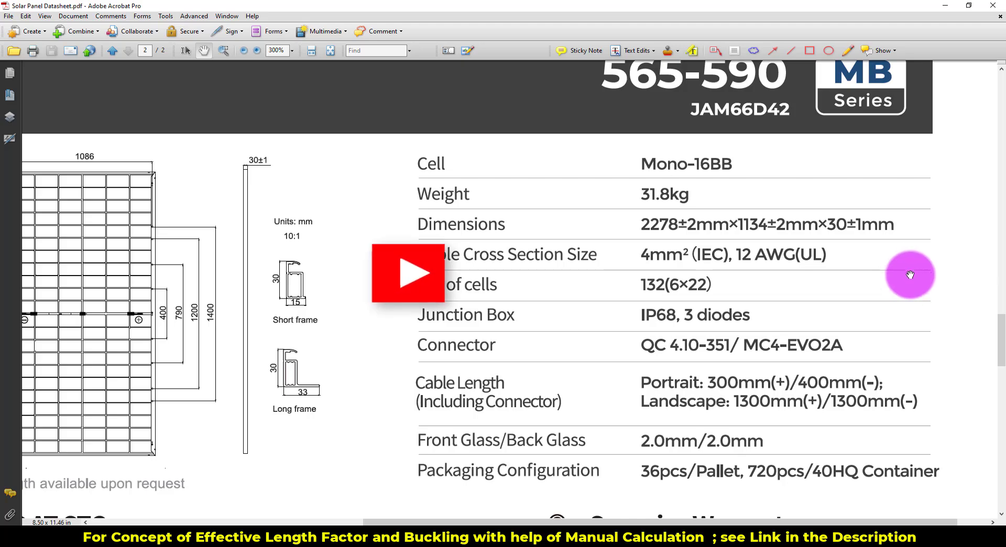
ctrl+scroll(897, 285, down, 2)
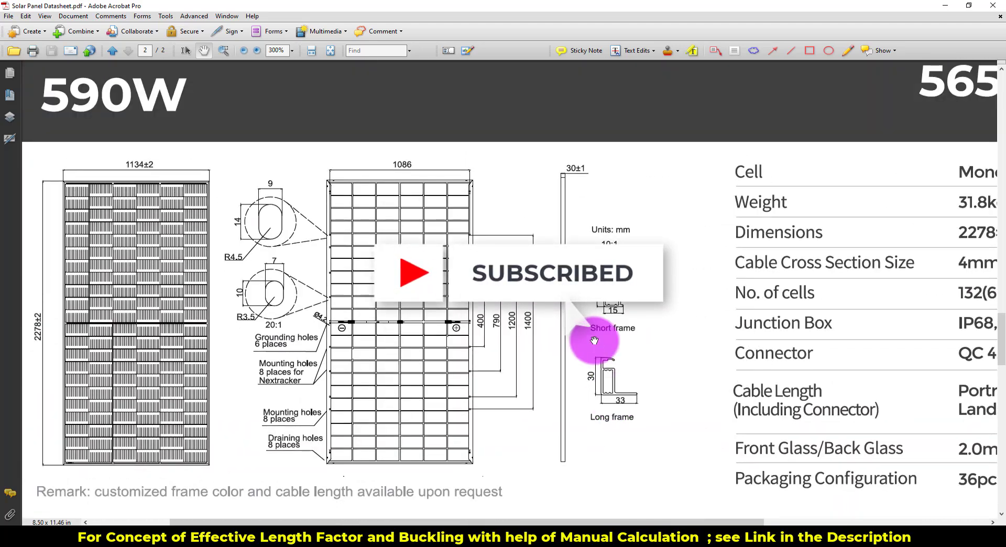
ctrl+scroll(464, 265, up, 2)
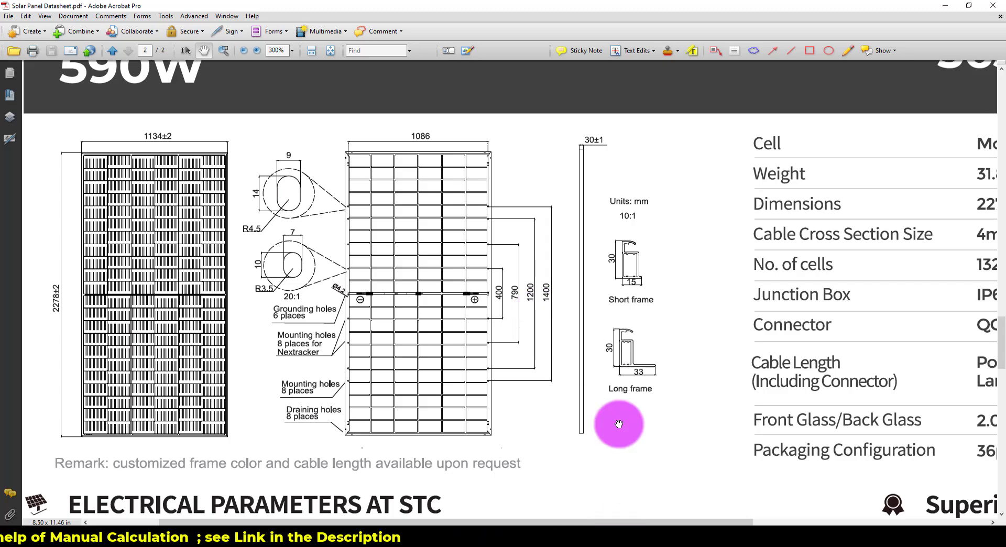
drag(547, 451, 558, 452)
click(524, 535)
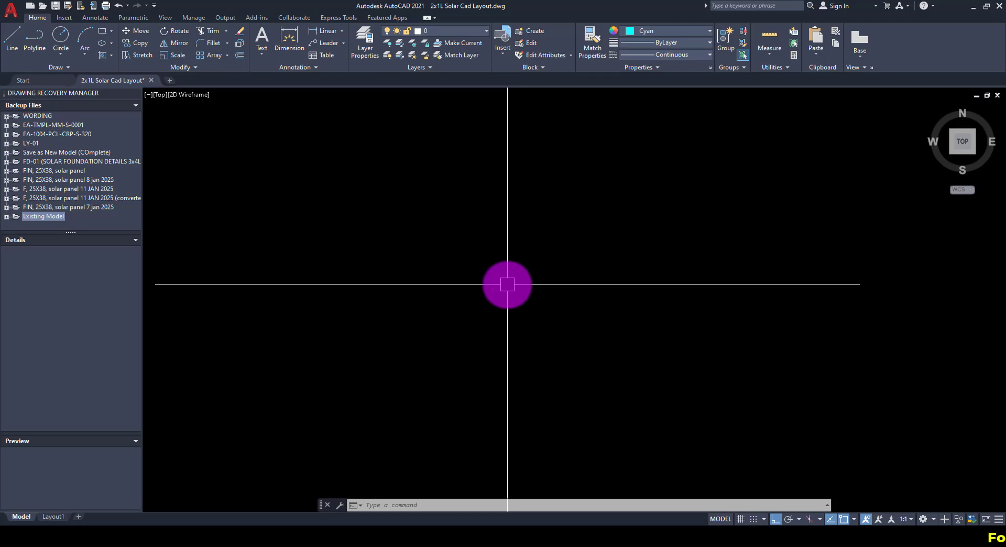
key(alt+Tab)
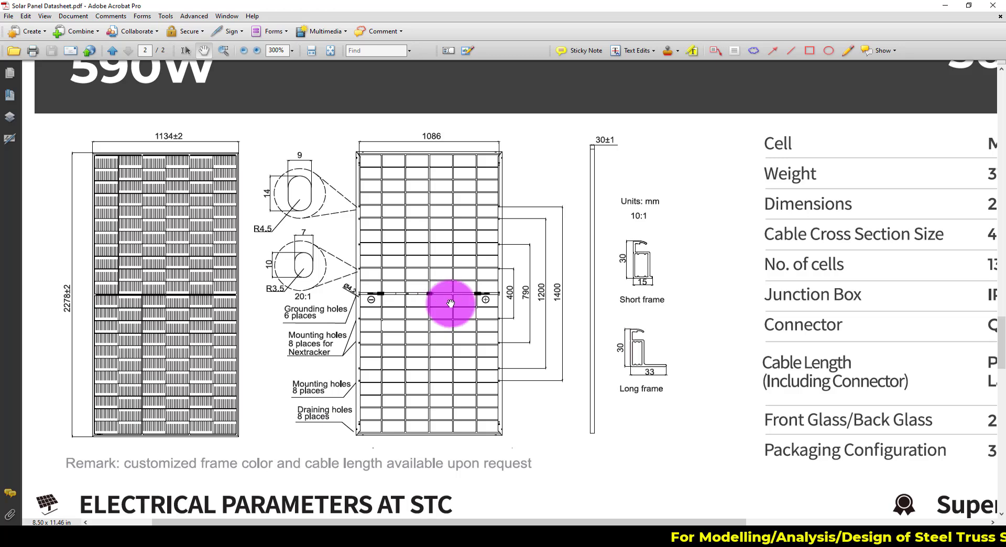
- Switch to the Excel load calculations and review the Real to Projected calculation for the 1134 panel width at 25 degrees
click(605, 542)
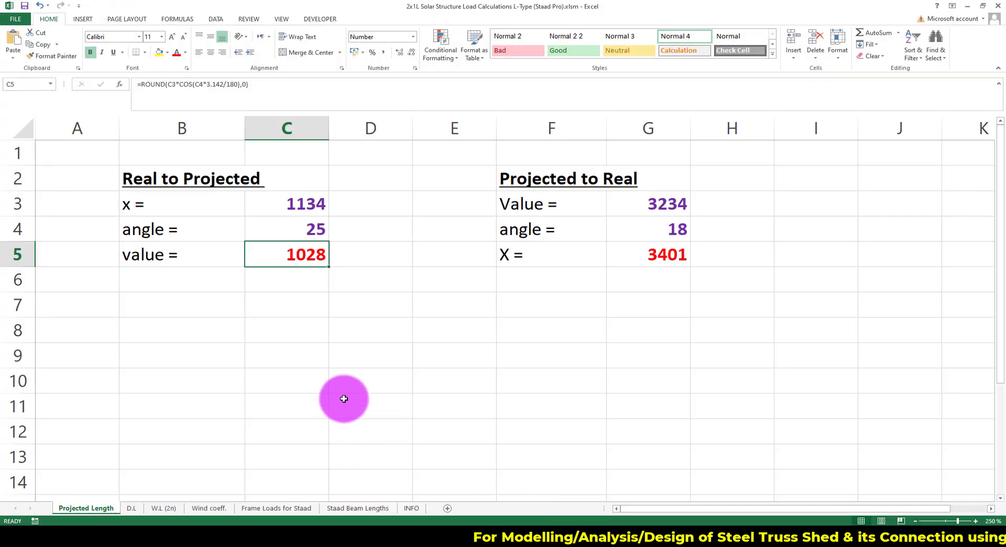
click(425, 361)
click(423, 285)
click(322, 211)
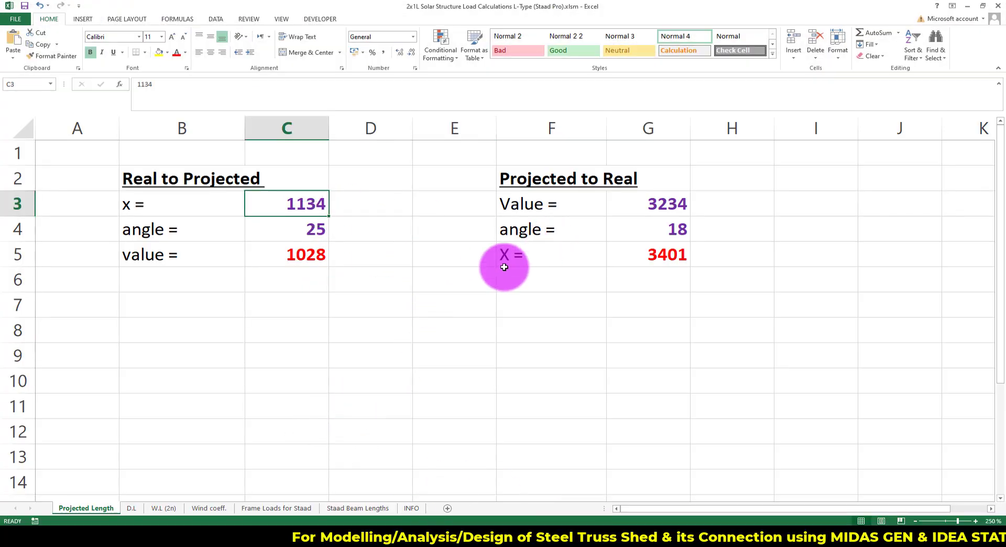
click(460, 271)
click(316, 236)
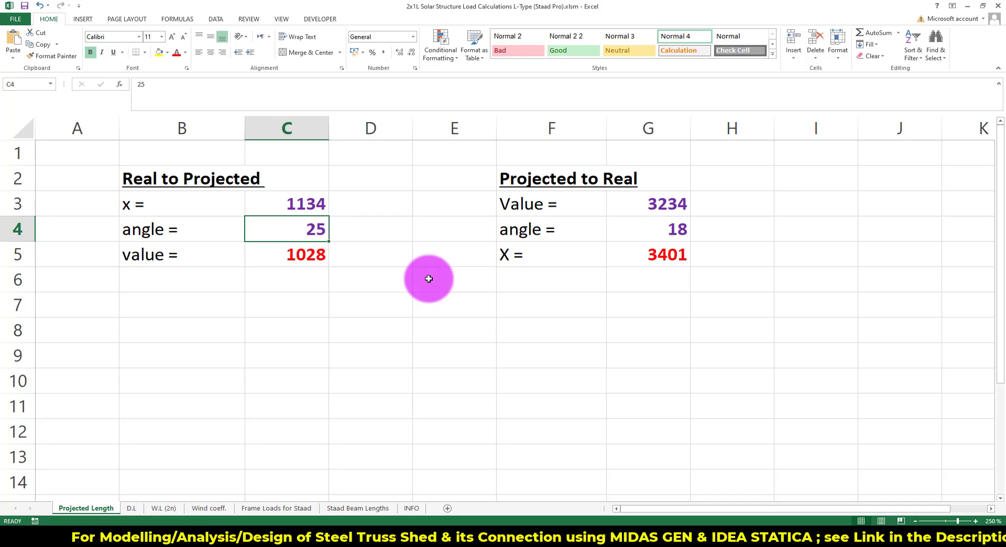
click(312, 255)
click(386, 306)
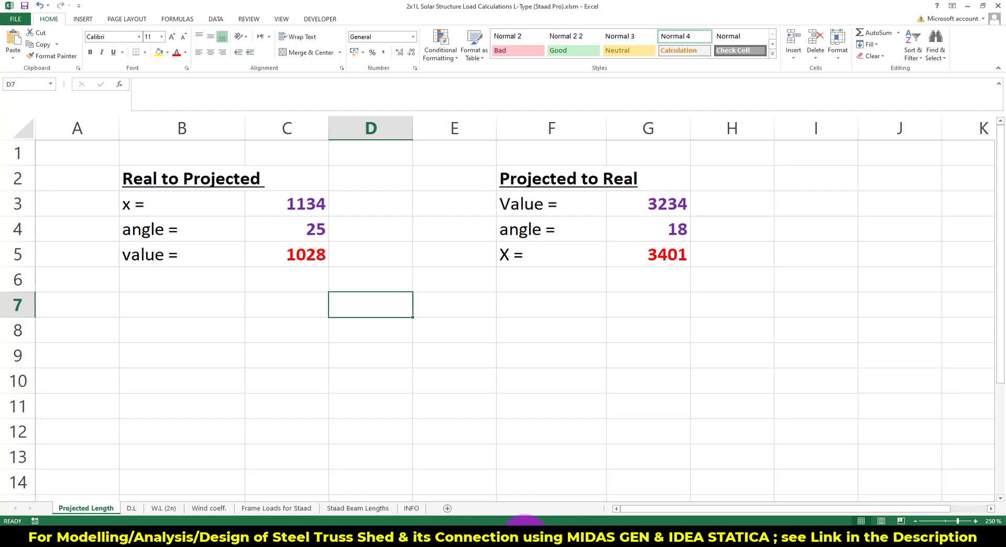
- Switch to the AutoCAD layout drawing and draw a panel rectangle measuring 2278 by 1028
click(525, 538)
text(rec)
key(Return)
click(316, 213)
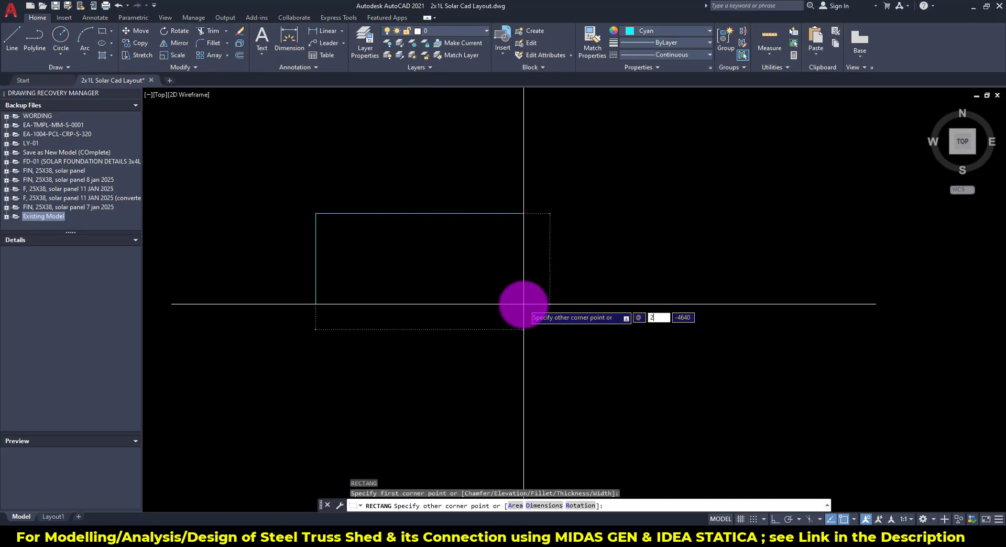
text(2278,1028)
key(Return)
key(Escape)
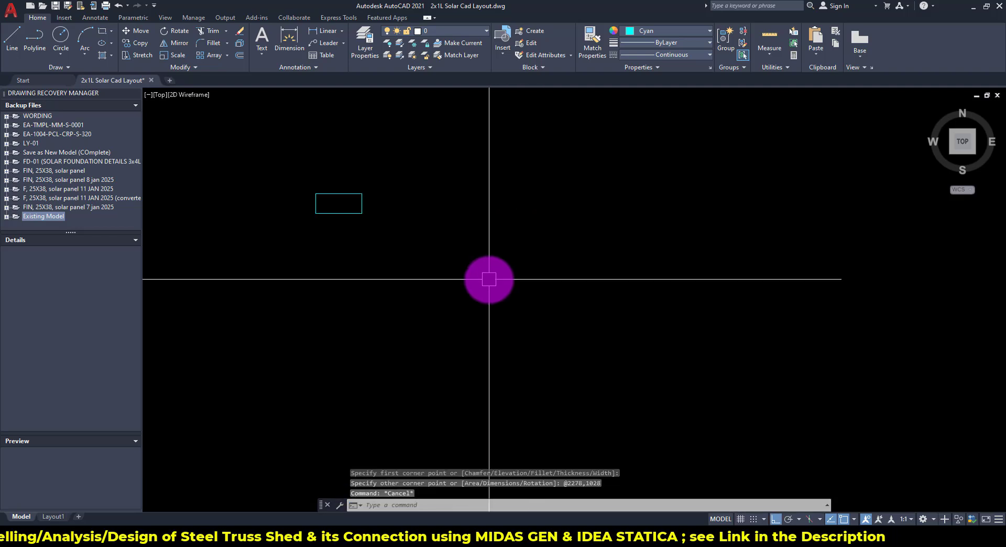
- Change the panel rectangle's colour to green
middle_drag(489, 280, 564, 325)
click(664, 31)
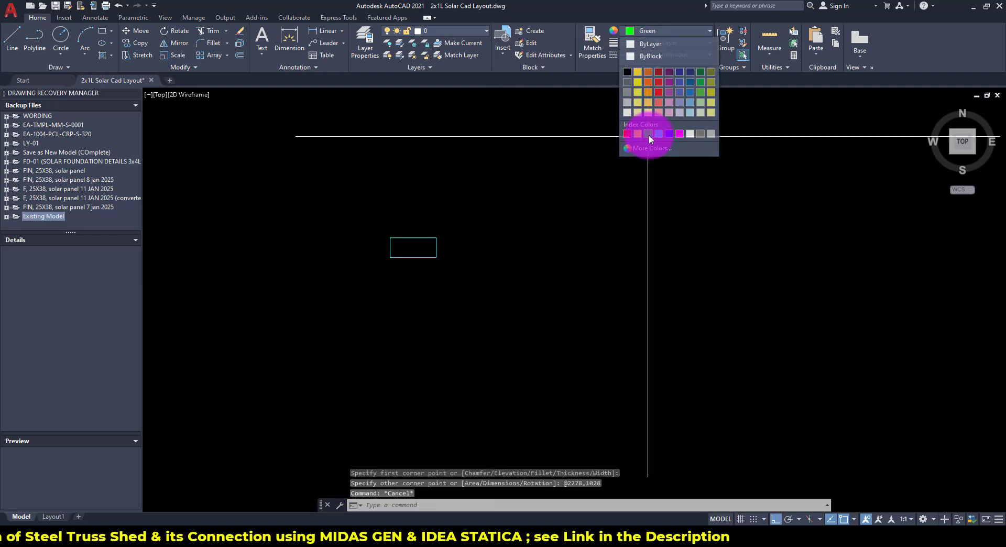
click(556, 321)
click(391, 232)
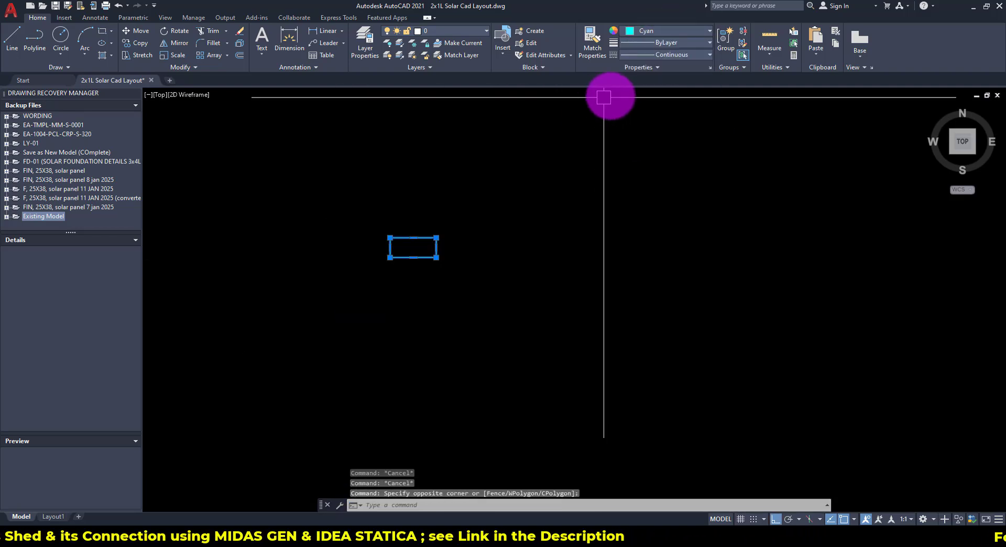
click(656, 32)
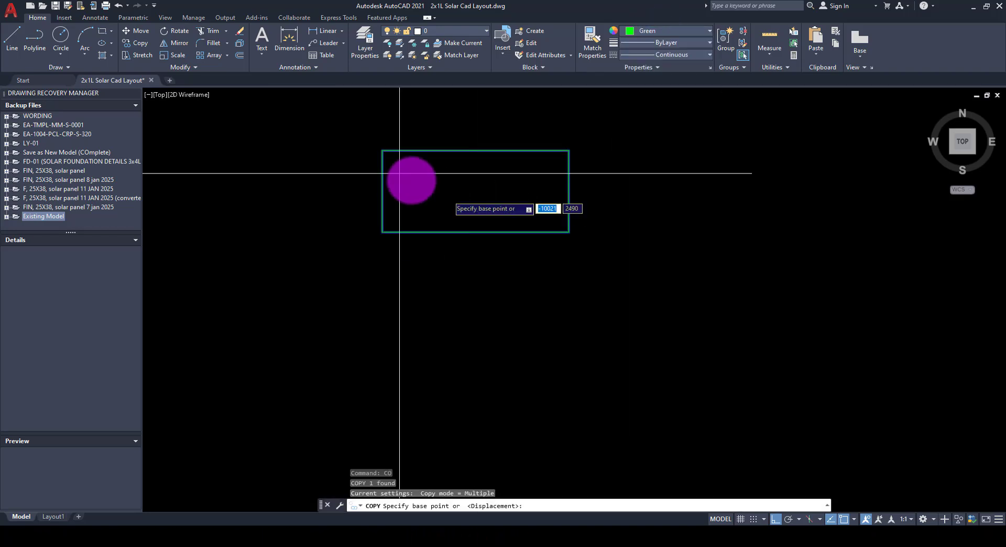
- Copy the green panel rectangle directly below the original, from its upper-left corner to its lower-left corner
click(382, 151)
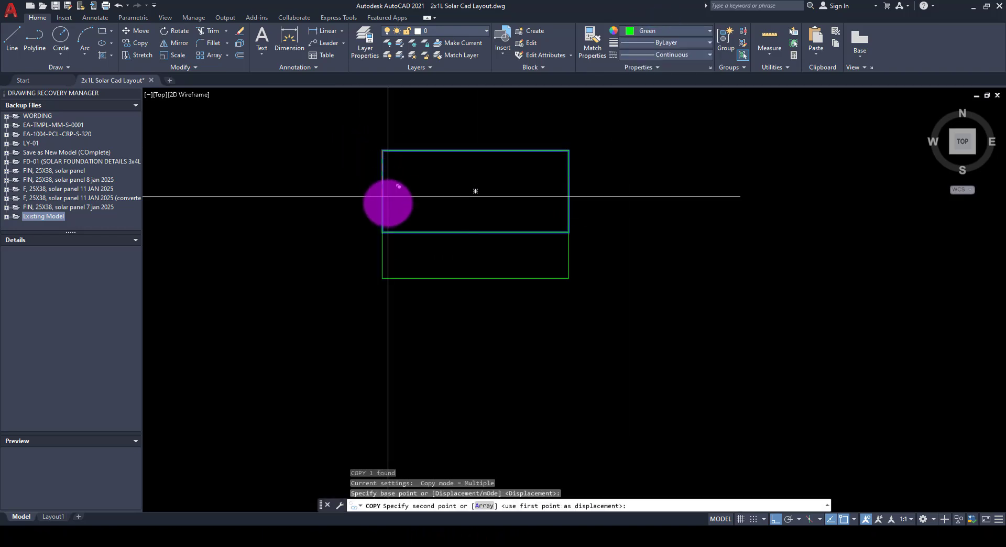
click(382, 232)
key(Escape)
key(Escape)
scroll(638, 273, up, 2)
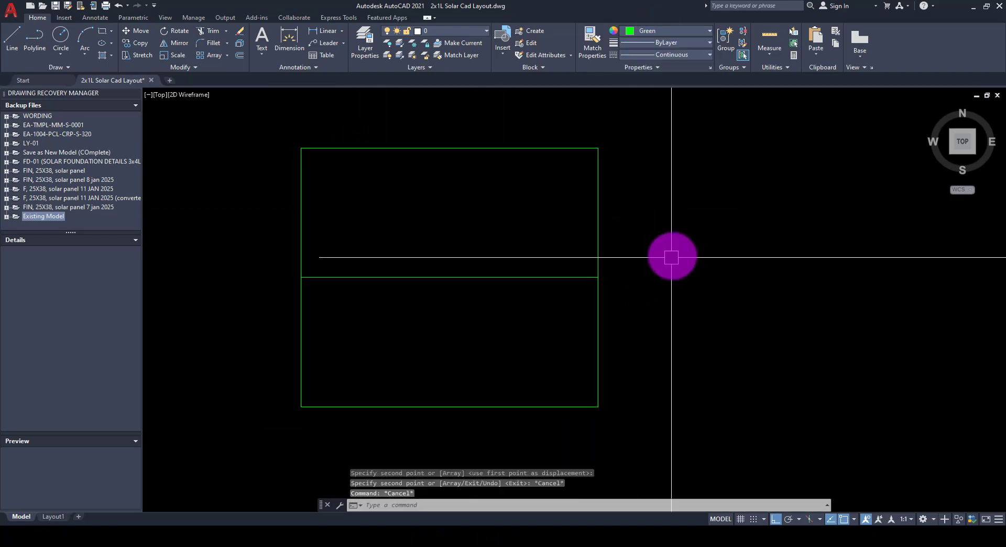
middle_drag(658, 285, 689, 270)
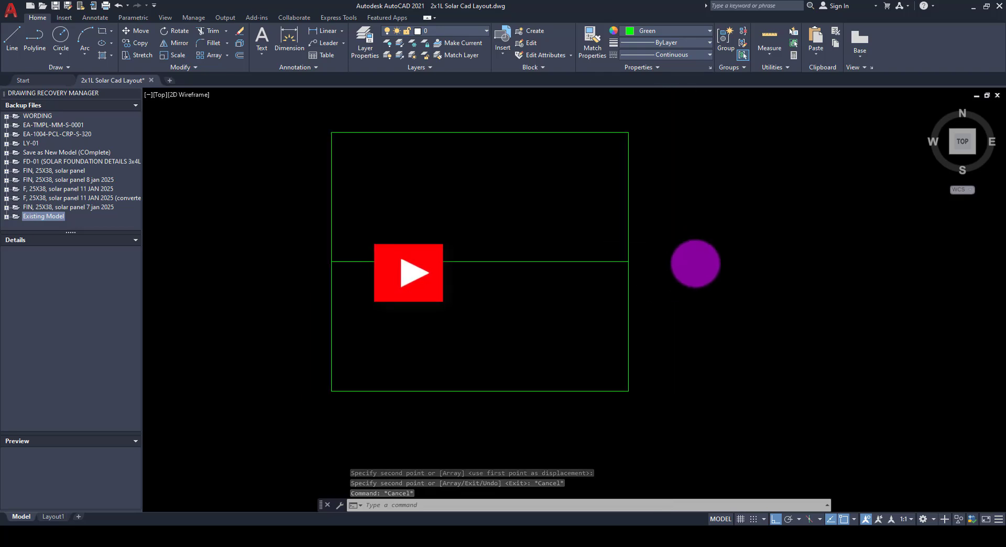
key(Escape)
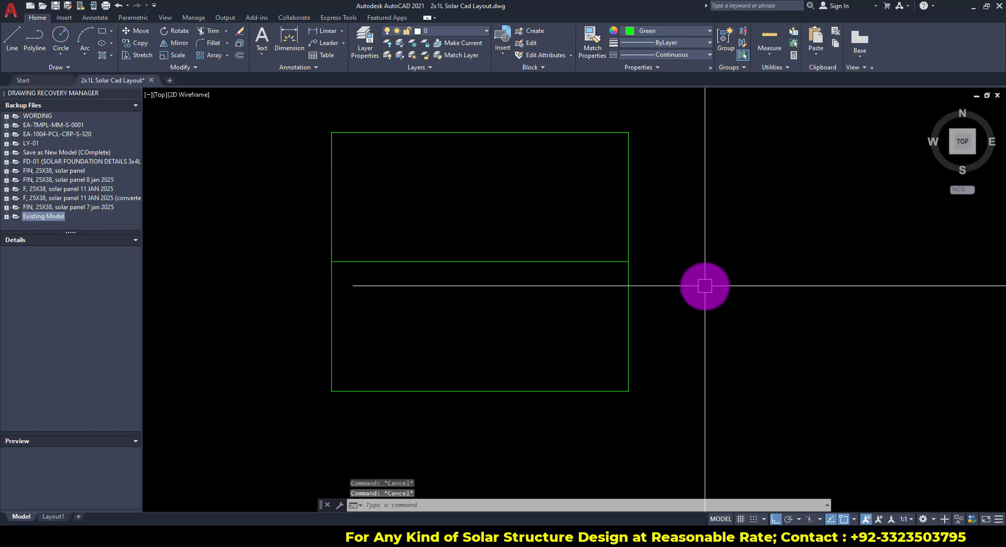
mouse_move(705, 285)
middle_down()
mouse_move(744, 260)
mouse_move(718, 290)
mouse_move(698, 294)
middle_up()
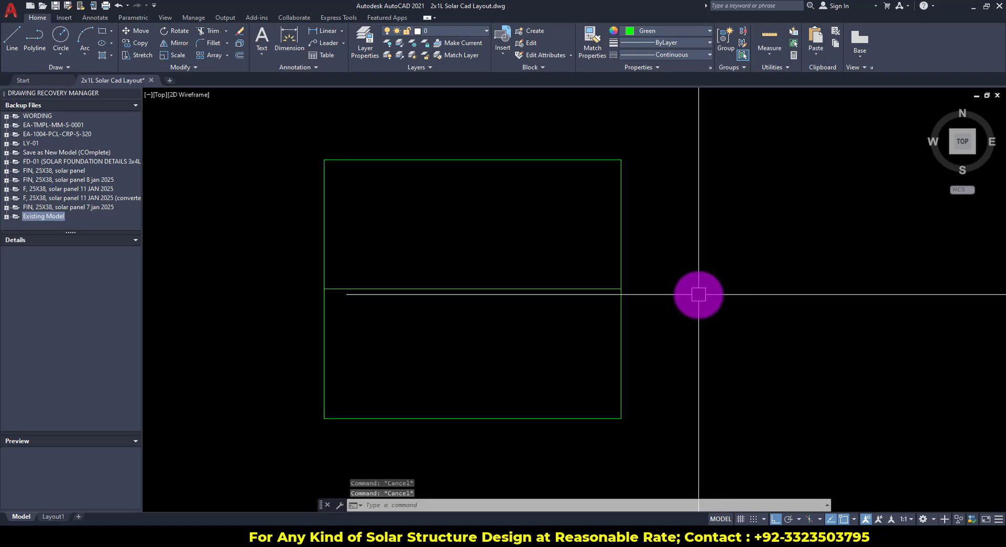
- Draw a vertical construction line through the midpoint of the upper panel's top edge
text(XL)
key(Return)
text(v)
key(Return)
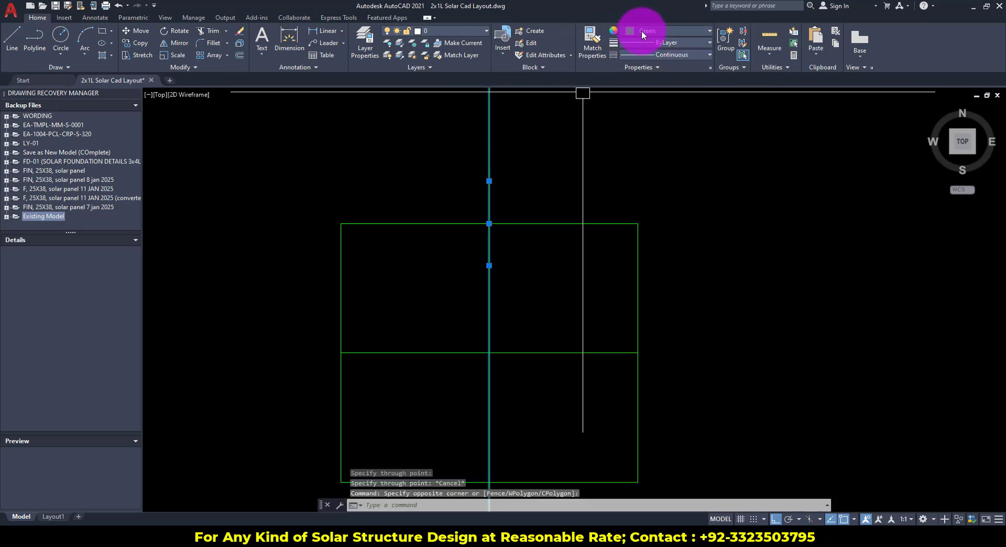
- Change the vertical construction line's colour to yellow
click(642, 31)
click(640, 133)
key(Escape)
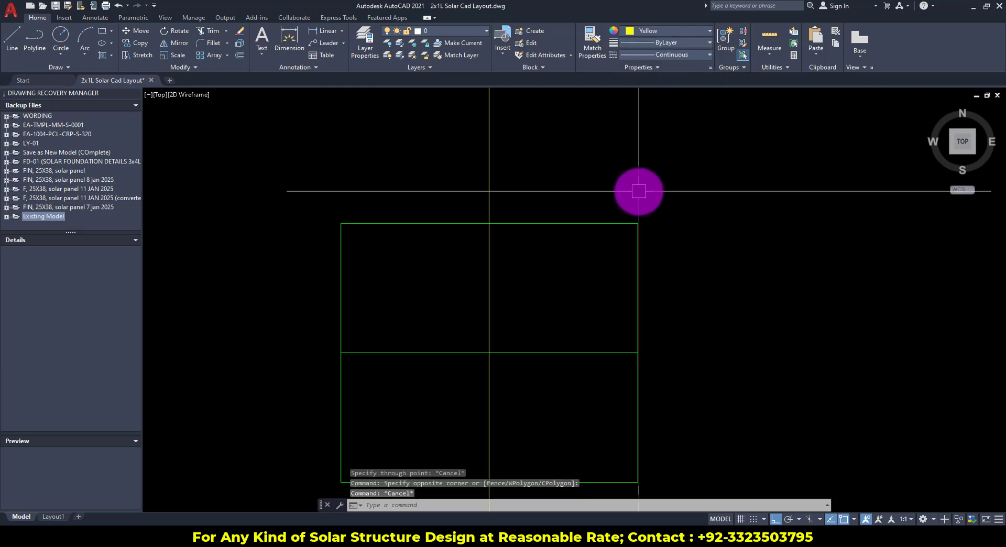
key(Escape)
key(Escape)
click(639, 191)
key(Escape)
key(Escape)
middle_drag(709, 298, 713, 281)
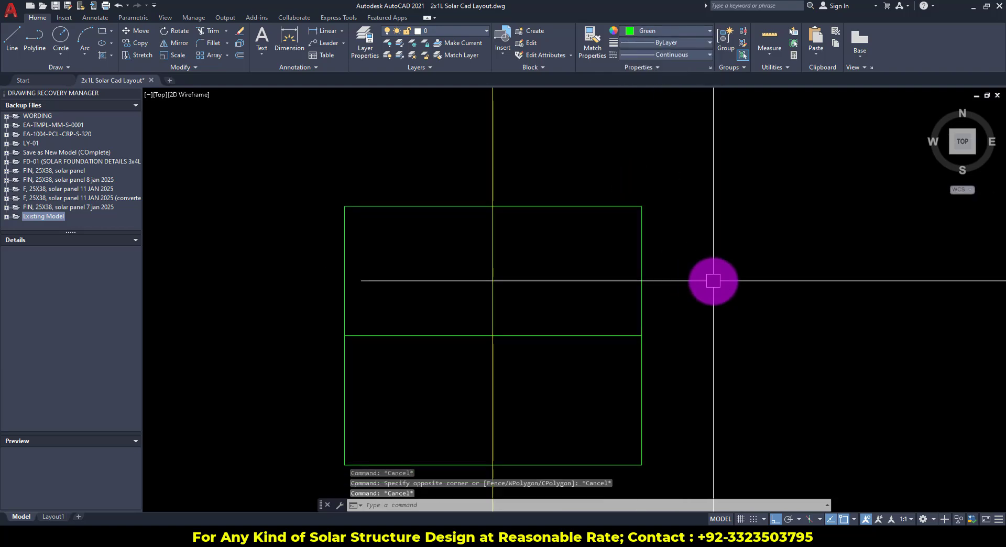
- Offset the yellow centre line by 700 to each side
text(of)
key(Return)
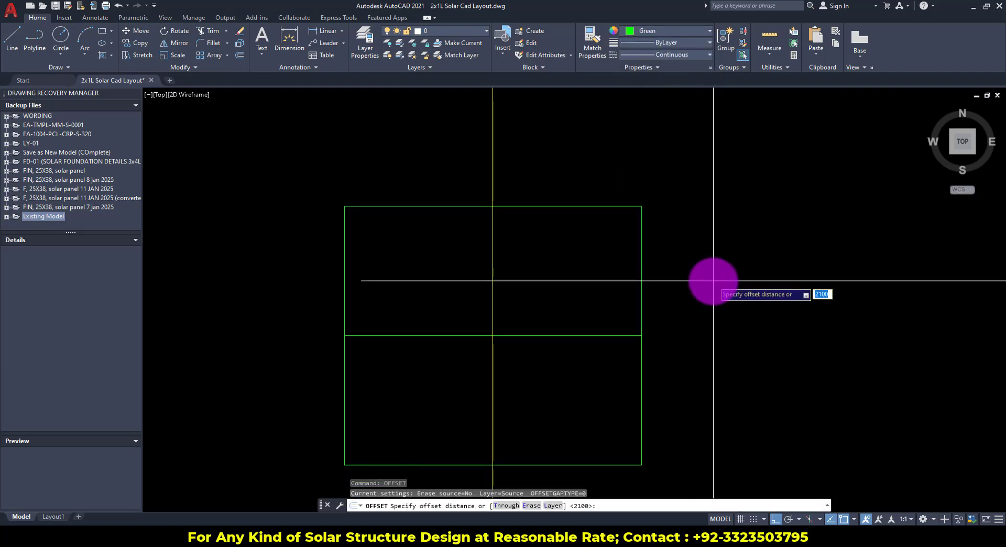
text(700)
key(Return)
click(492, 172)
click(649, 178)
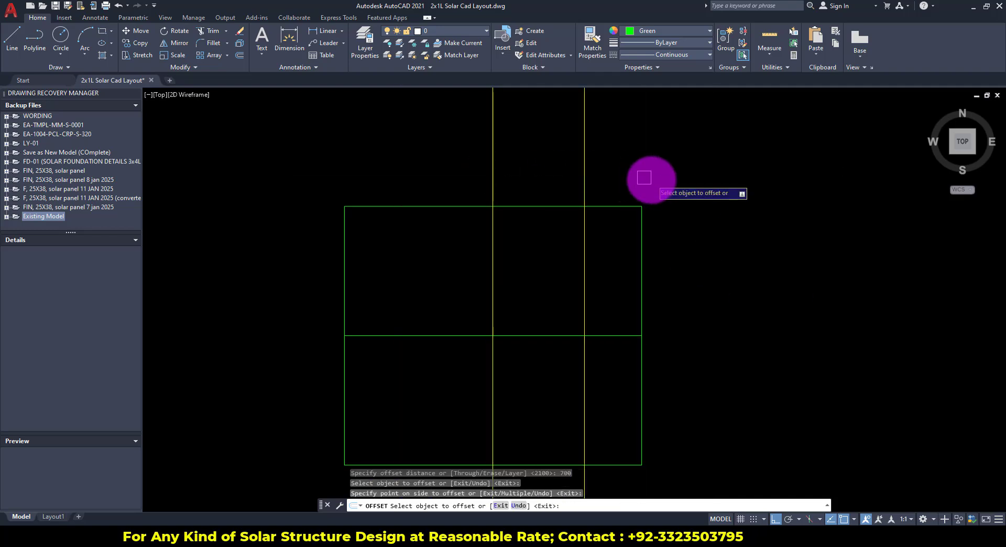
key(Return)
click(489, 164)
click(404, 169)
key(Escape)
- Delete the central yellow construction line between the two offset lines
click(494, 162)
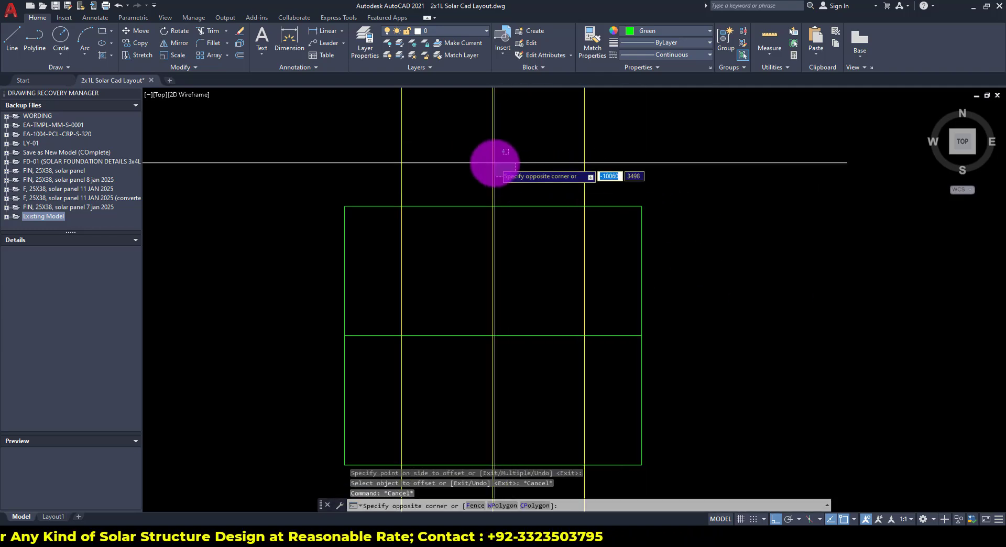
click(480, 157)
key(Delete)
key(Escape)
key(Escape)
- Trim both yellow lines where they extend above and below the two-panel outline
middle_drag(642, 257, 627, 233)
text(tr)
key(Return)
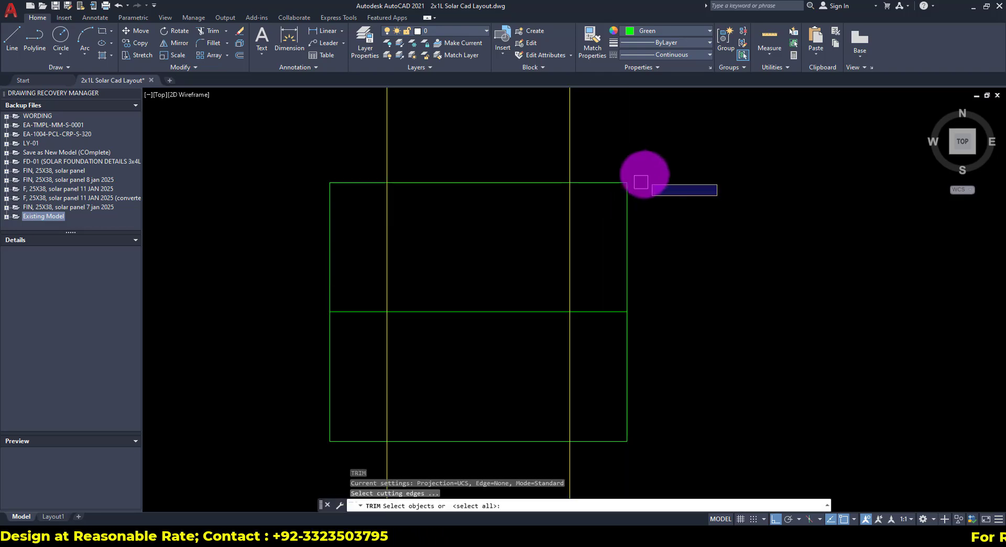
key(Return)
click(651, 144)
click(338, 110)
middle_drag(490, 168, 539, 101)
click(747, 443)
click(392, 426)
key(Escape)
key(Escape)
scroll(604, 356, down, 2)
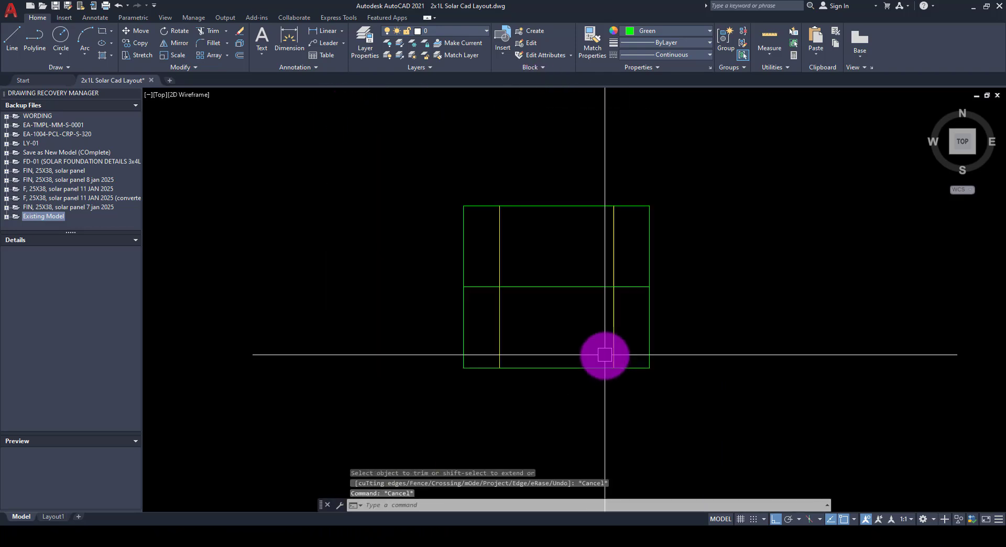
mouse_move(662, 298)
middle_down()
mouse_move(587, 317)
mouse_move(636, 279)
middle_up()
scroll(588, 318, up, 2)
text(re)
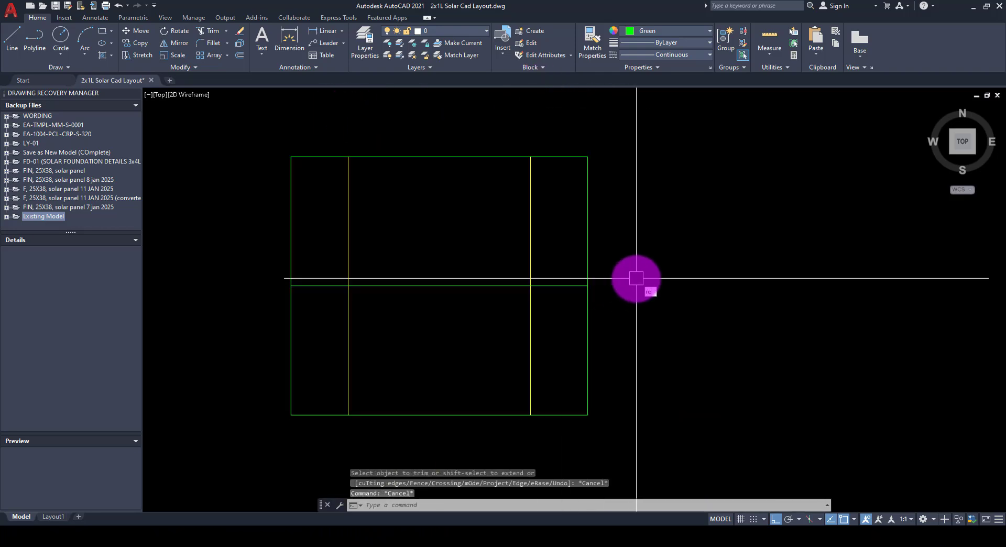
text(c)
key(Return)
key(Escape)
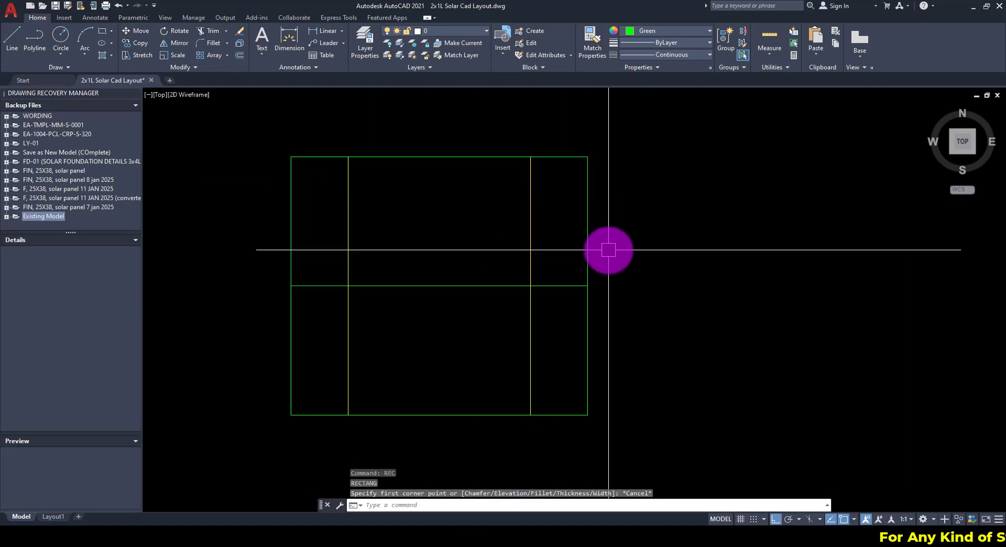
- Switch to Calculator and add 50 twice to 2278 for the beam length, then return to the drawing
click(402, 544)
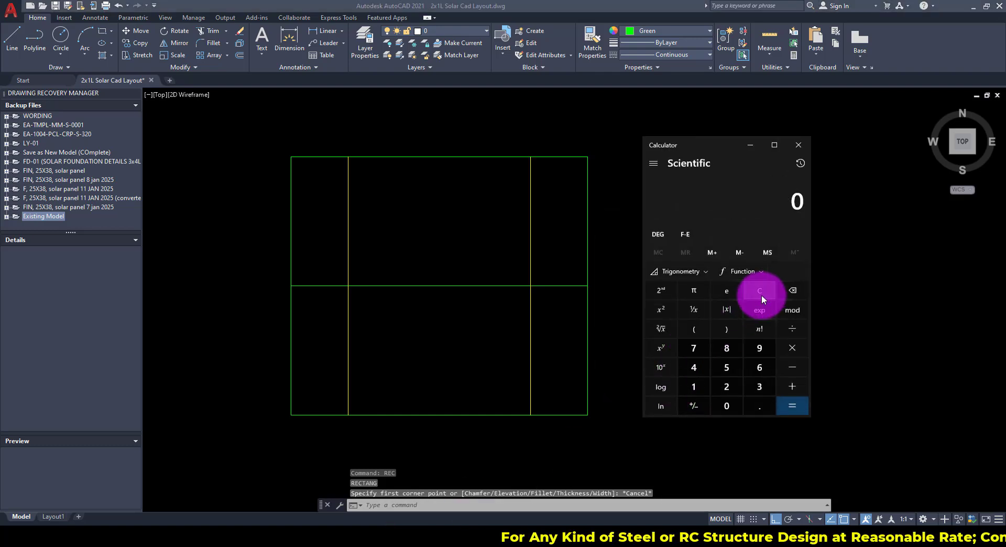
text(2278+5)
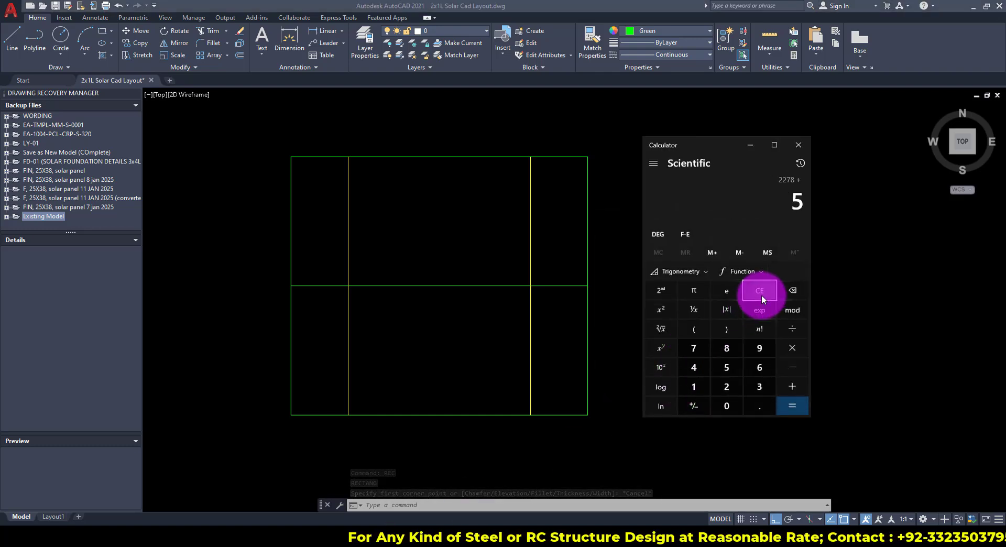
text(0+50)
key(Return)
click(874, 259)
key(Escape)
key(Escape)
- Draw a rectangle 2378 long and 100 high in the empty space beside the panel layout
middle_drag(542, 241, 571, 239)
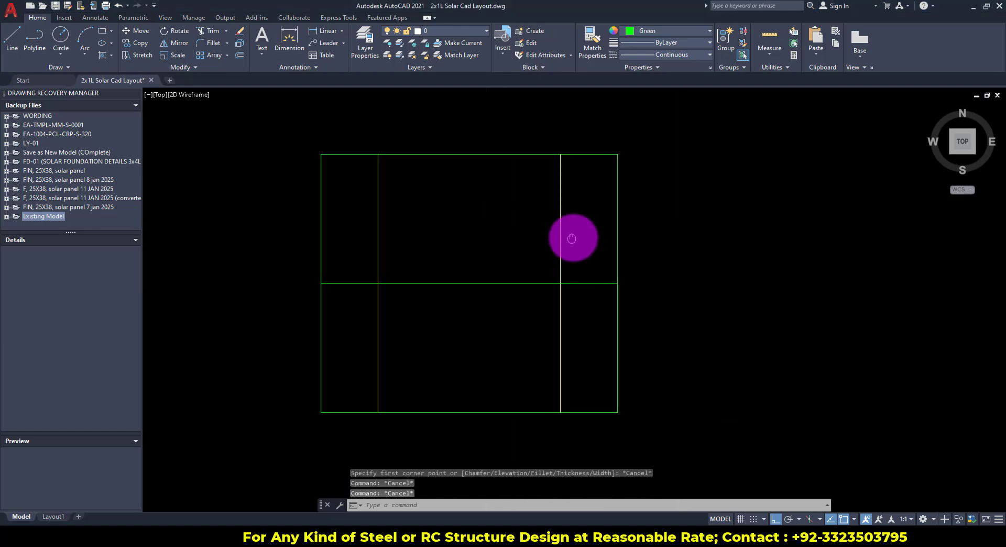
text(rec)
key(Return)
middle_drag(685, 259, 571, 256)
click(567, 254)
text(@)
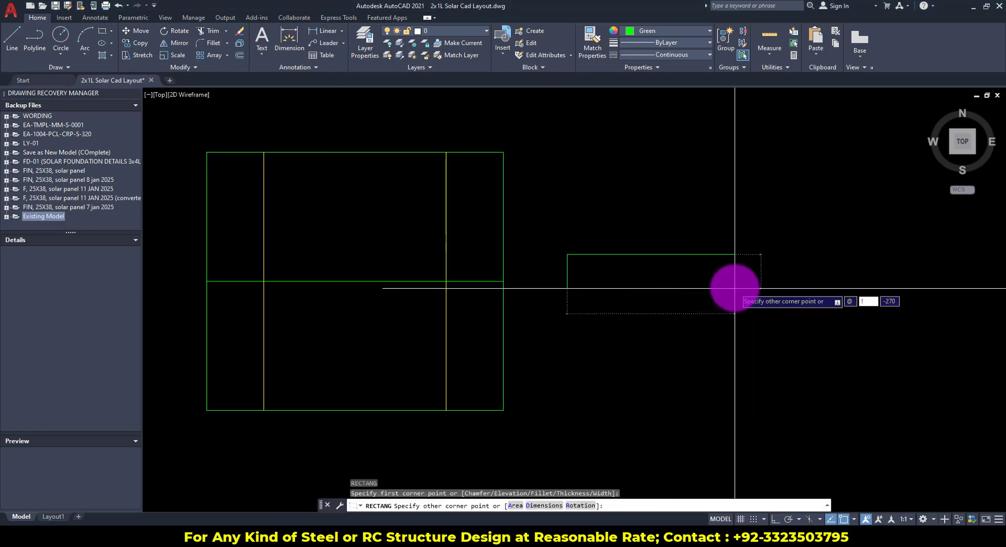
text(2378)
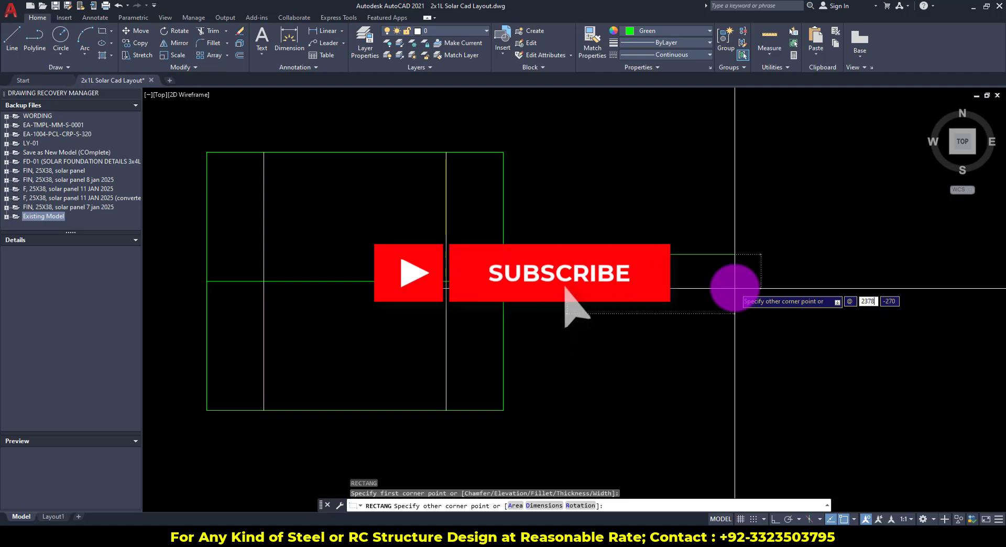
key(Tab)
text(100)
key(Return)
key(Escape)
- Make the long rectangle red and move it by its centre onto the midpoint of the line between the two panels
click(731, 286)
click(715, 222)
text(c)
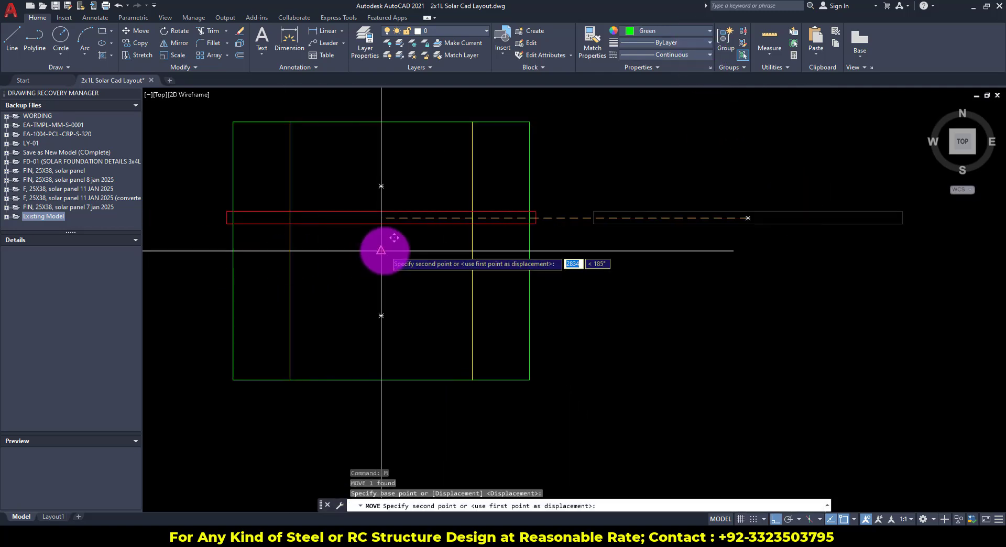
click(381, 251)
key(Escape)
mouse_move(394, 258)
middle_down()
mouse_move(444, 263)
mouse_move(508, 242)
middle_up()
scroll(444, 263, up, 2)
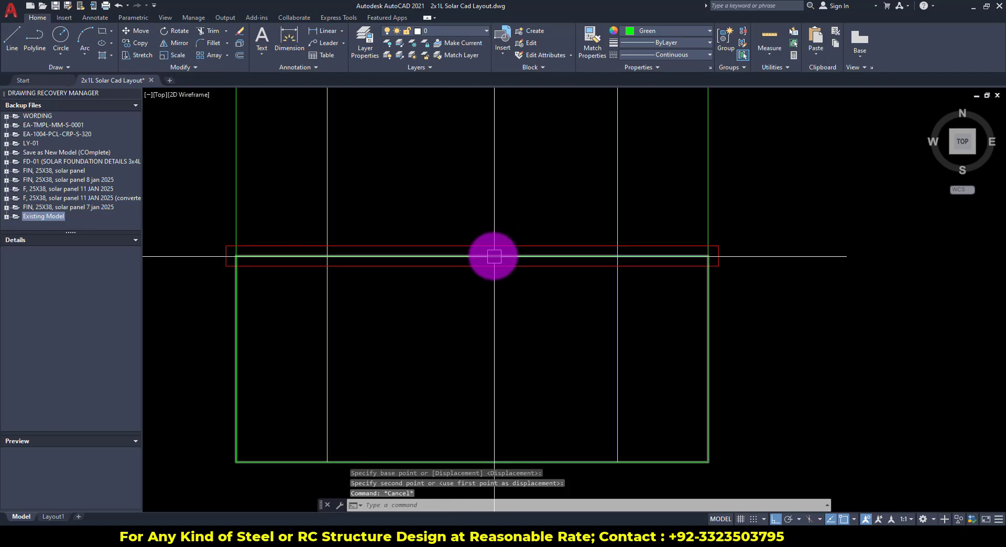
middle_drag(610, 282, 593, 291)
key(Escape)
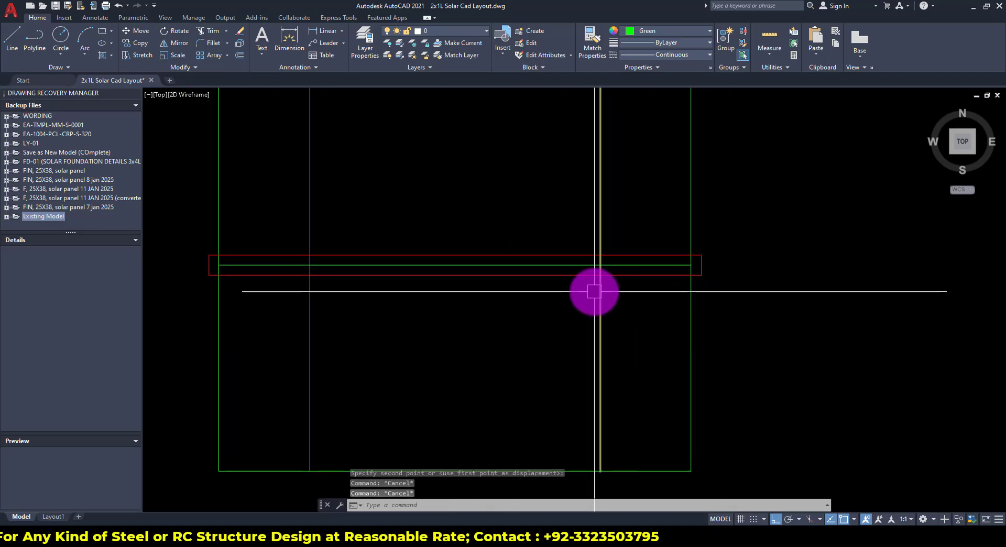
middle_drag(675, 313, 669, 312)
key(Escape)
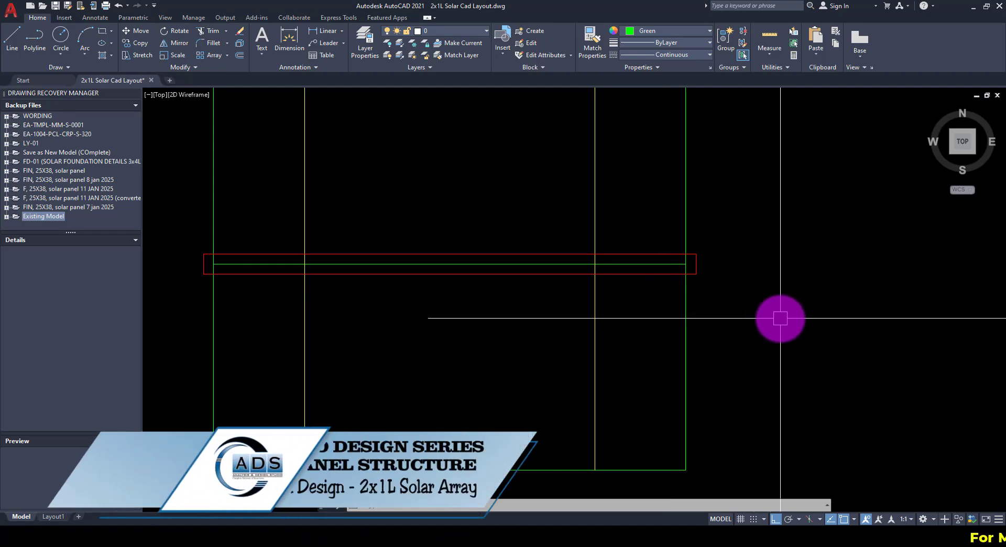
- Draw a small square beside the panel layout and change its colour to cyan
scroll(773, 317, down, 4)
scroll(774, 316, up, 3)
mouse_move(773, 316)
middle_down()
mouse_move(704, 313)
mouse_move(636, 260)
middle_up()
click(624, 245)
click(387, 210)
key(Escape)
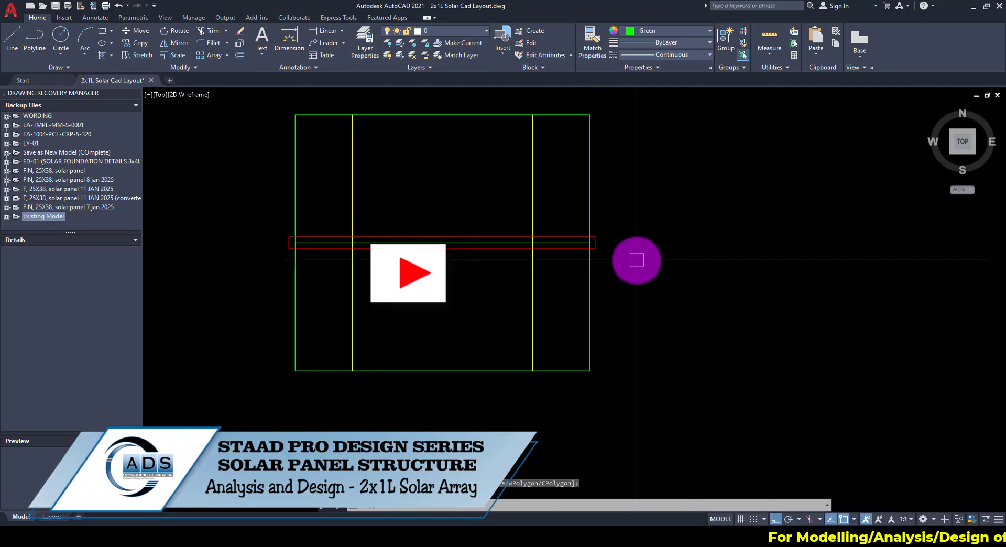
text(rec)
key(Return)
click(685, 219)
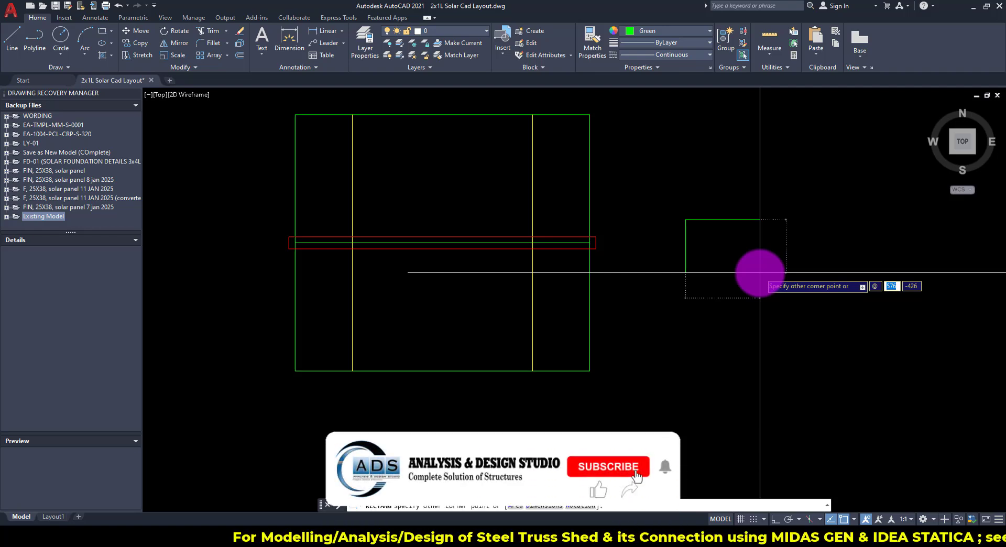
click(705, 189)
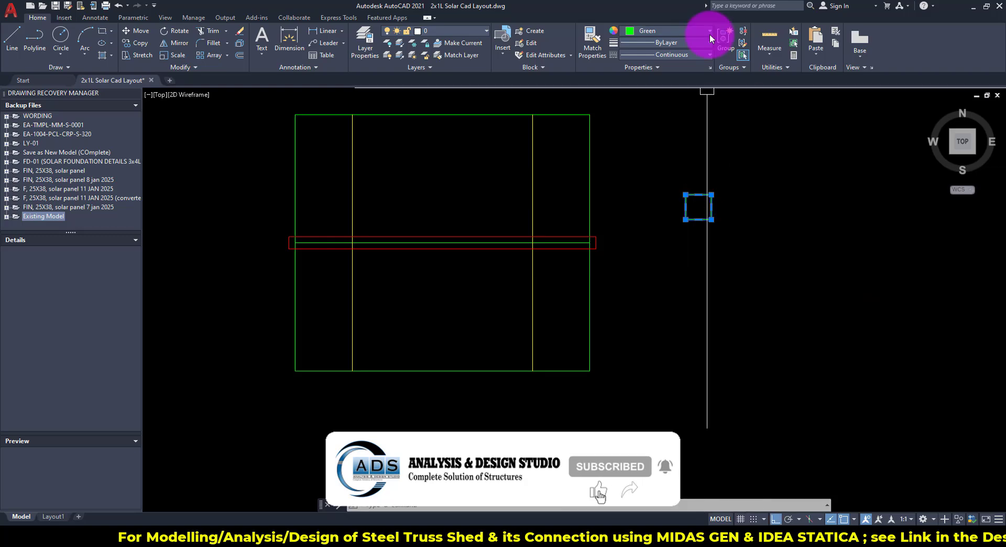
click(679, 35)
click(662, 127)
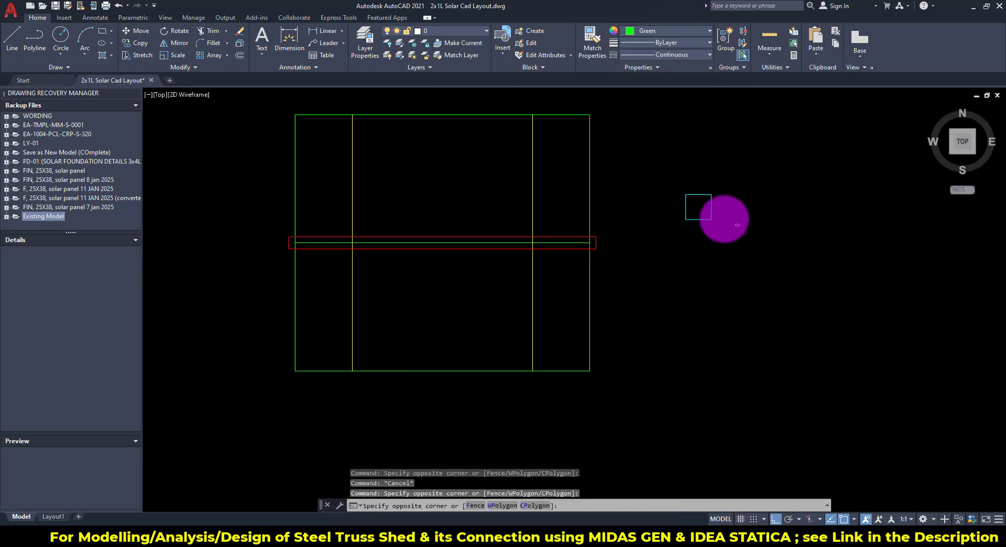
- Move the cyan square by its centre onto the centre of the red rectangle
middle_drag(723, 218, 765, 196)
text(m)
key(space)
click(744, 195)
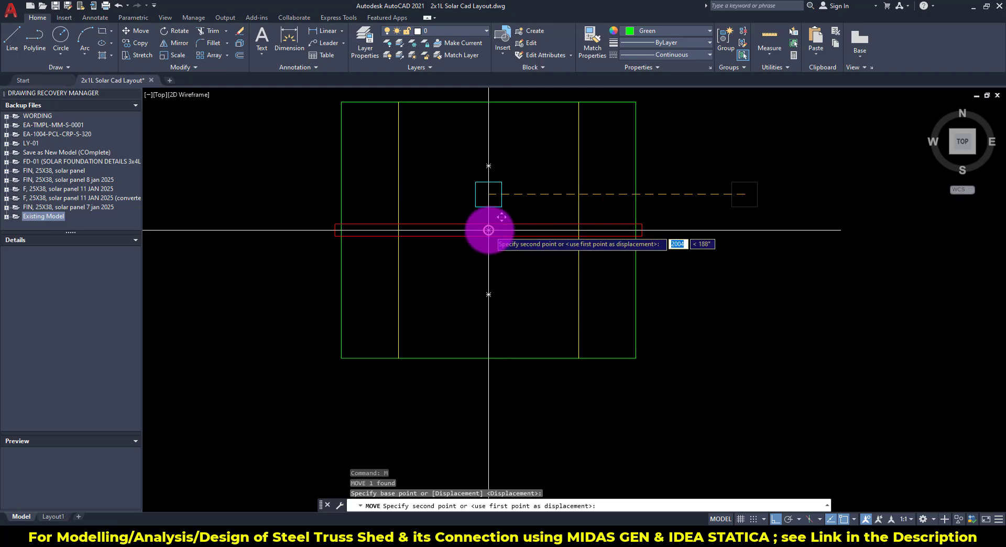
click(488, 230)
key(Escape)
- Draw a horizontal line in the empty space to the right of the panel layout
middle_drag(555, 248, 472, 284)
scroll(506, 293, down, 2)
middle_drag(663, 320, 511, 264)
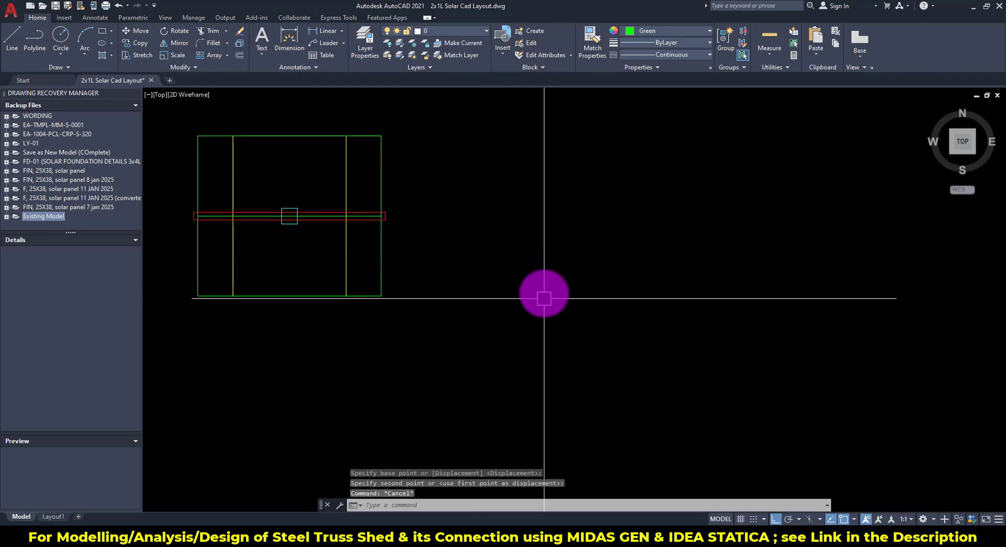
middle_drag(543, 298, 549, 286)
text(l)
key(space)
click(500, 259)
click(830, 287)
key(Escape)
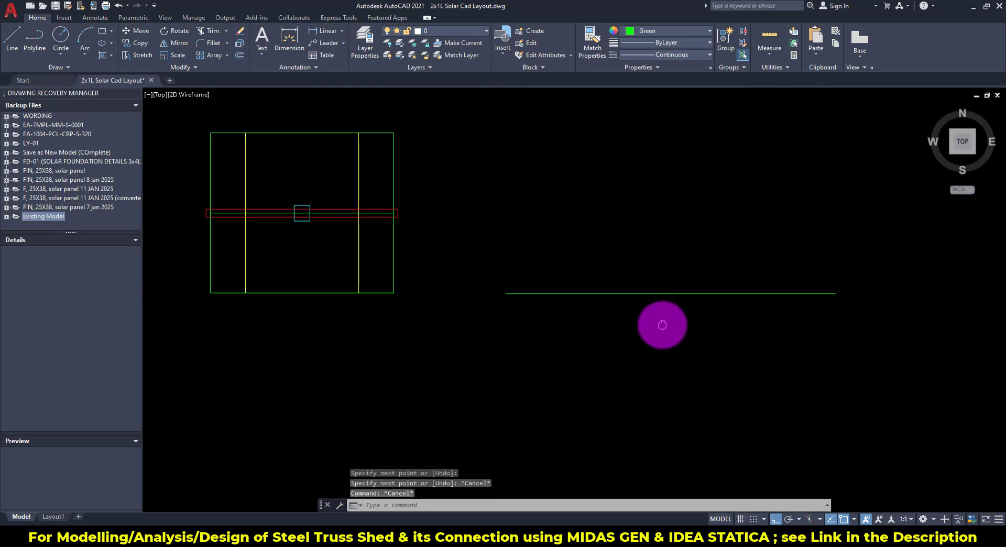
scroll(657, 297, up, 2)
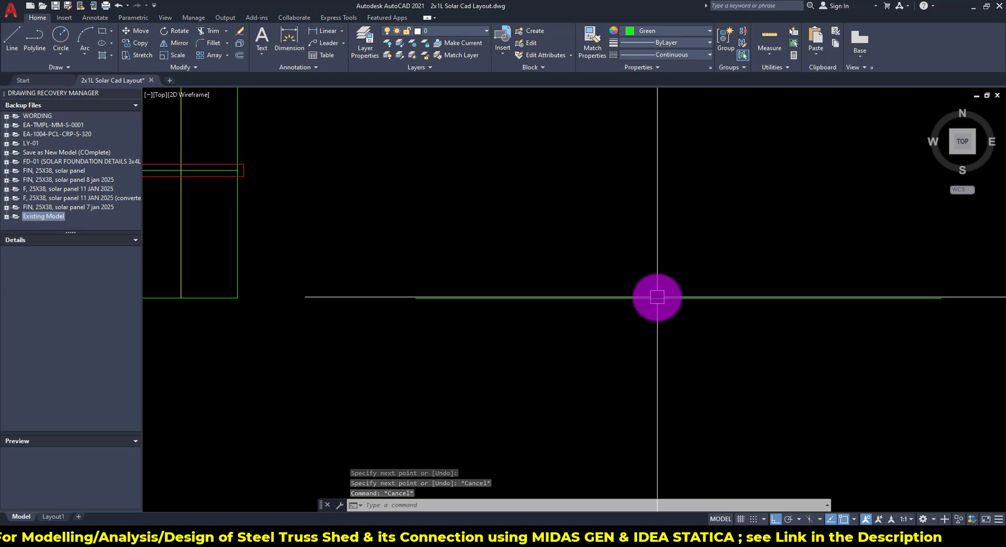
key(Escape)
key(Escape)
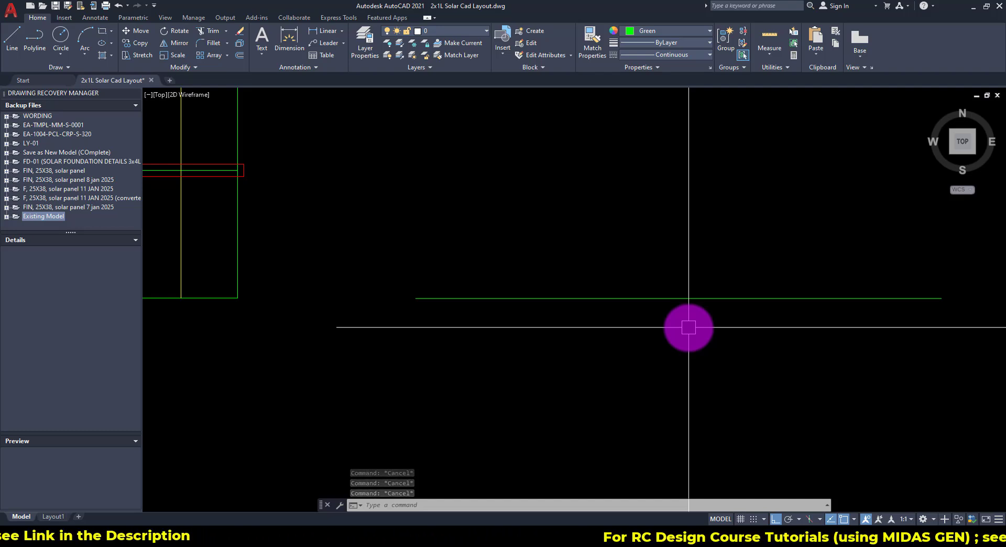
- Offset the horizontal line upward by 2100
text(o)
key(Return)
text(210)
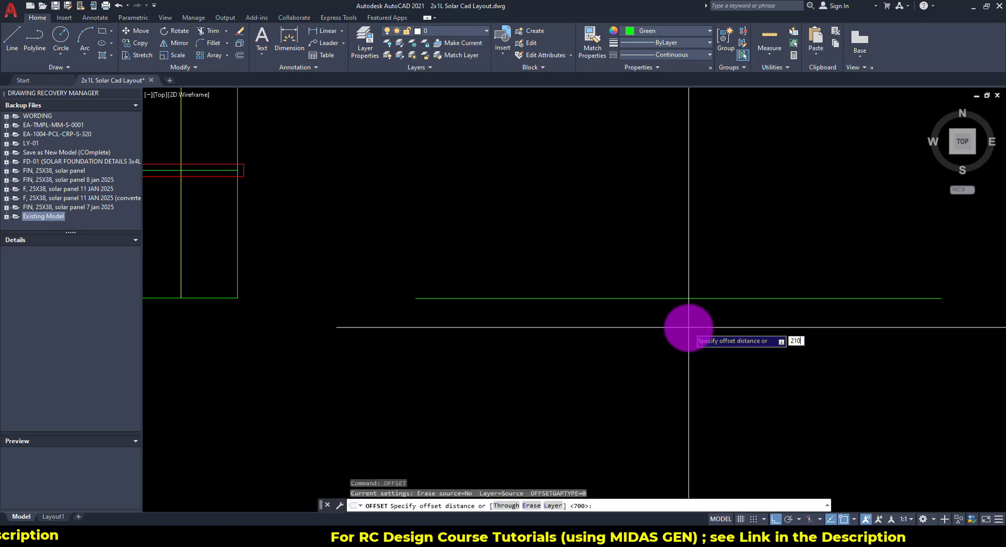
text(0)
key(Return)
click(689, 299)
click(676, 227)
scroll(660, 315, down, 2)
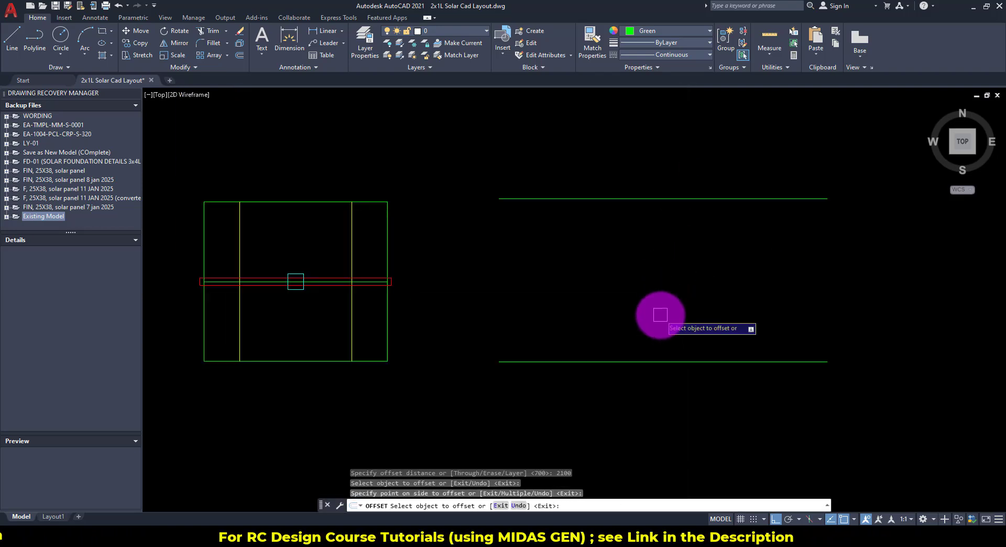
key(Escape)
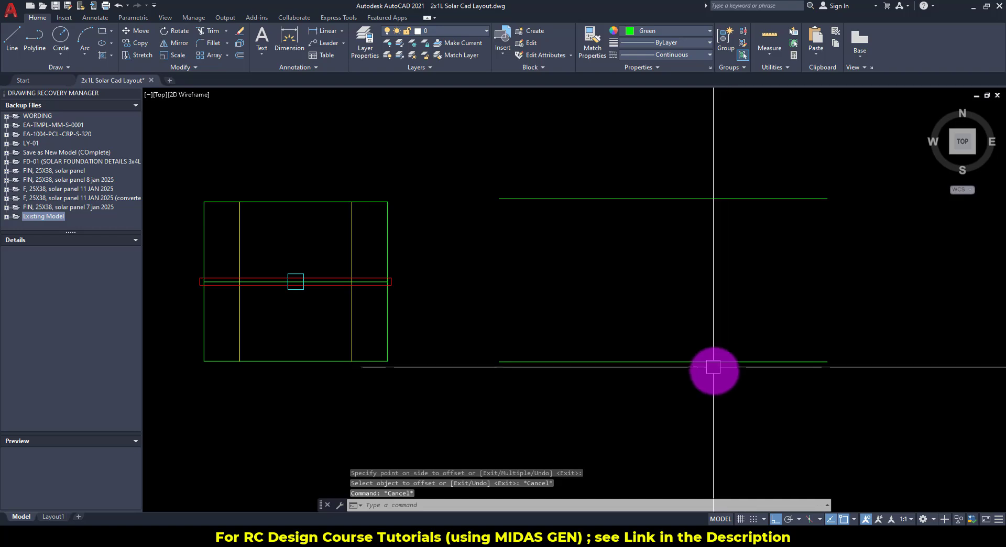
- Convert all objects of the panel layout into a single block
middle_drag(713, 366, 682, 365)
scroll(592, 293, down, 2)
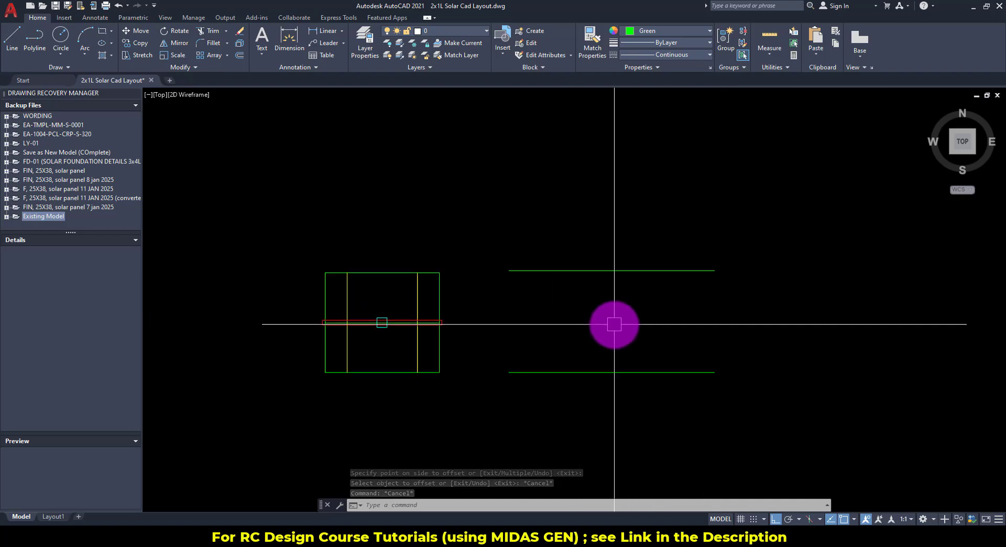
scroll(571, 322, up, 2)
middle_drag(428, 394, 568, 347)
click(534, 360)
click(274, 158)
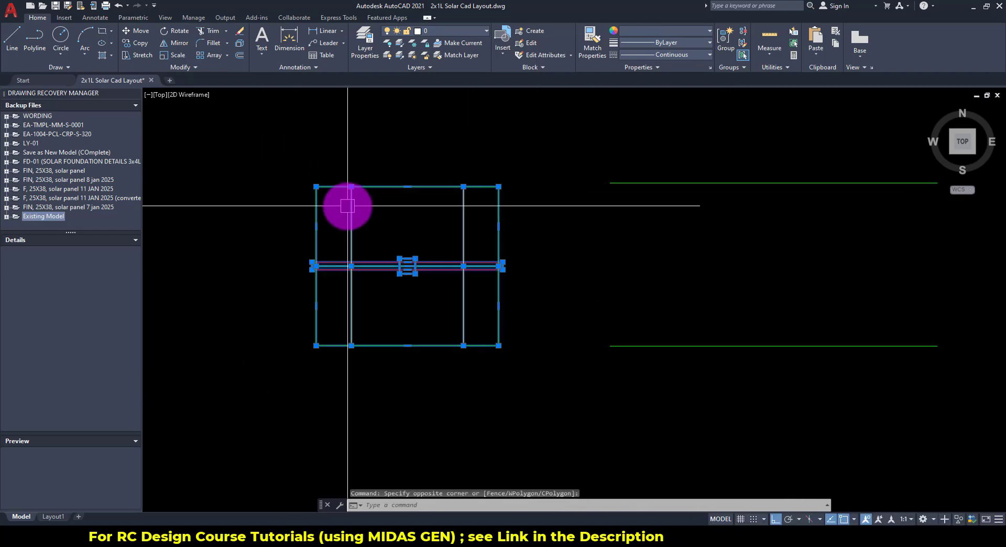
text(b)
key(Return)
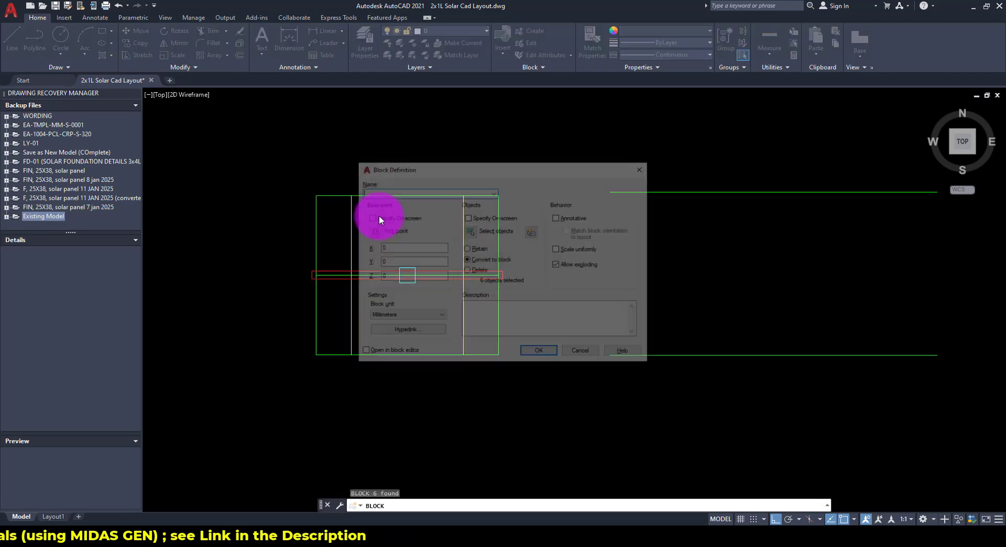
key(Escape)
- Turn ortho mode off and place a copy of the panel layout block above and to the right of the original
click(421, 215)
click(381, 273)
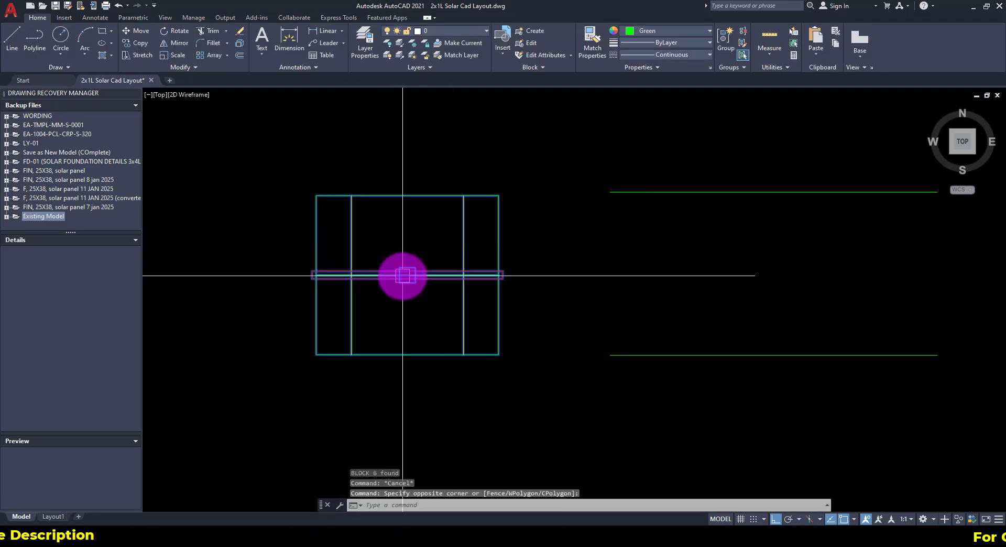
text(co)
key(Return)
click(386, 282)
scroll(461, 245, down, 2)
middle_drag(461, 245, 355, 318)
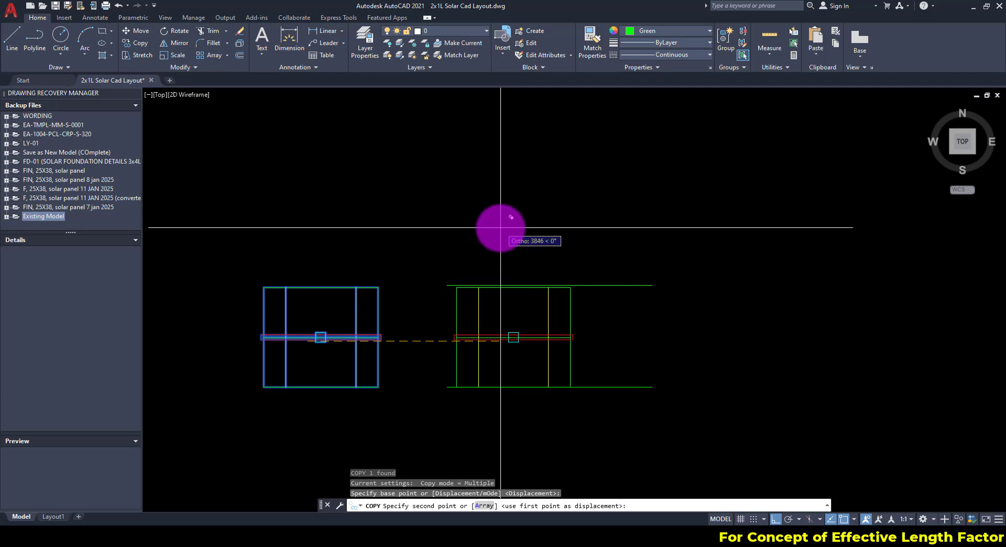
key(F8)
click(486, 194)
key(Escape)
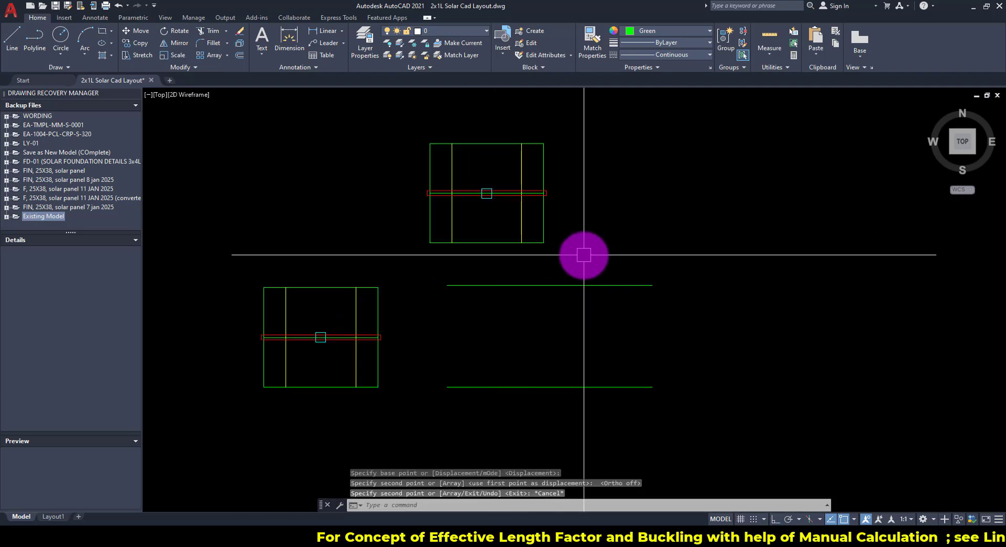
- Move both horizontal lines further to the right, clear of the copied block
mouse_move(590, 256)
middle_down()
mouse_move(586, 242)
mouse_move(604, 247)
middle_up()
click(678, 375)
click(652, 251)
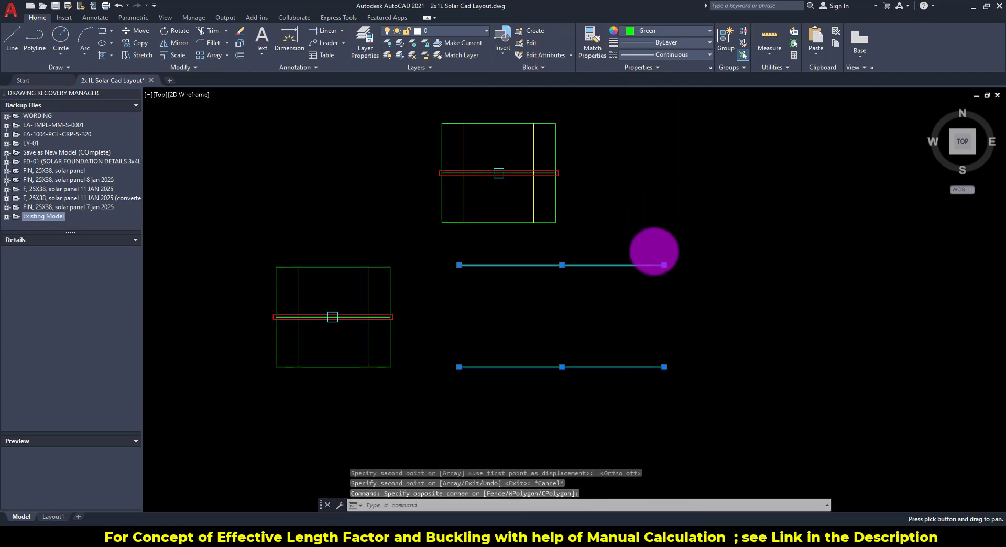
text(m)
key(Return)
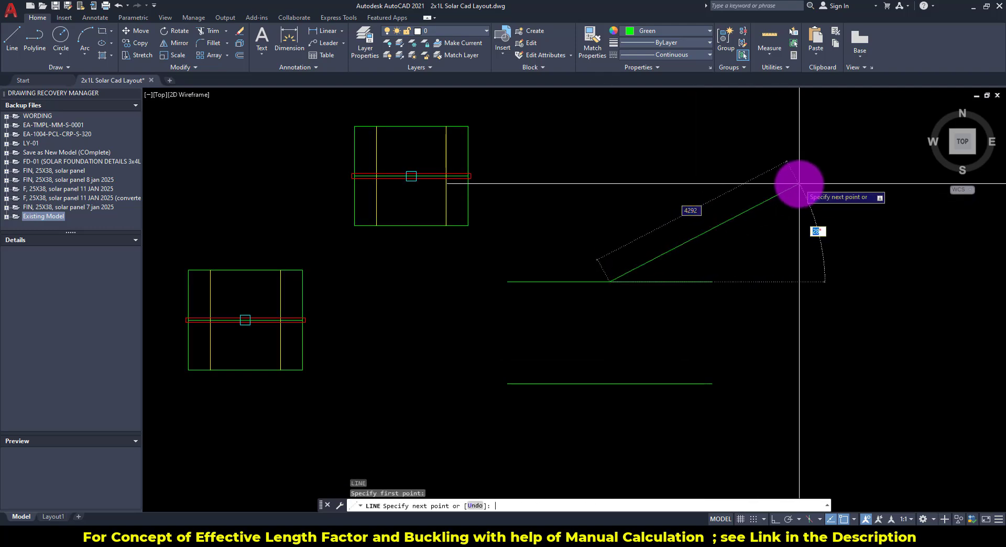
- Draw an inclined line rising to the right from the midpoint of the upper horizontal line
key(Return)
key(Escape)
key(Escape)
click(543, 180)
key(Escape)
key(Escape)
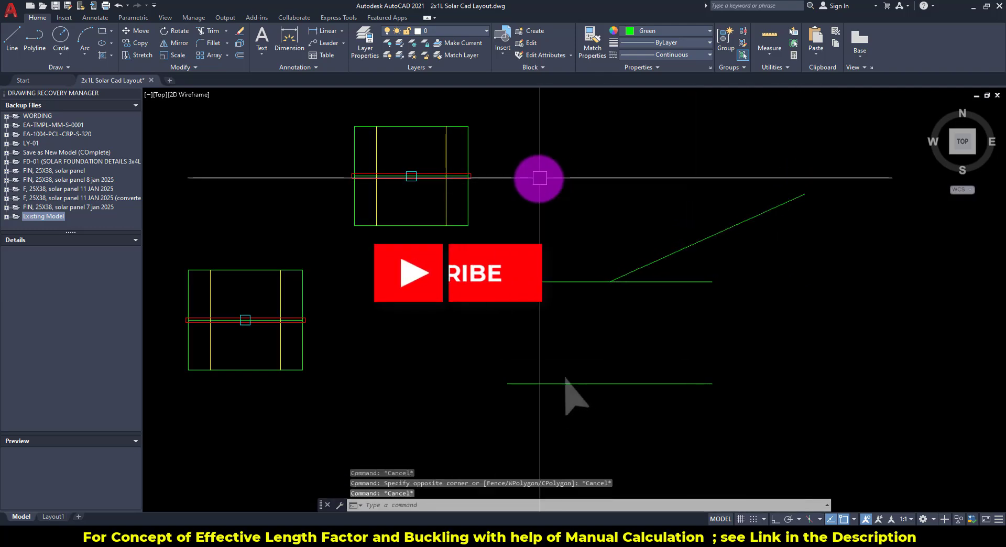
- Align the copied block's right edge along the inclined line, its lower right corner at the line's lower end, without scaling
text(al)
key(Return)
click(523, 191)
click(440, 186)
key(Return)
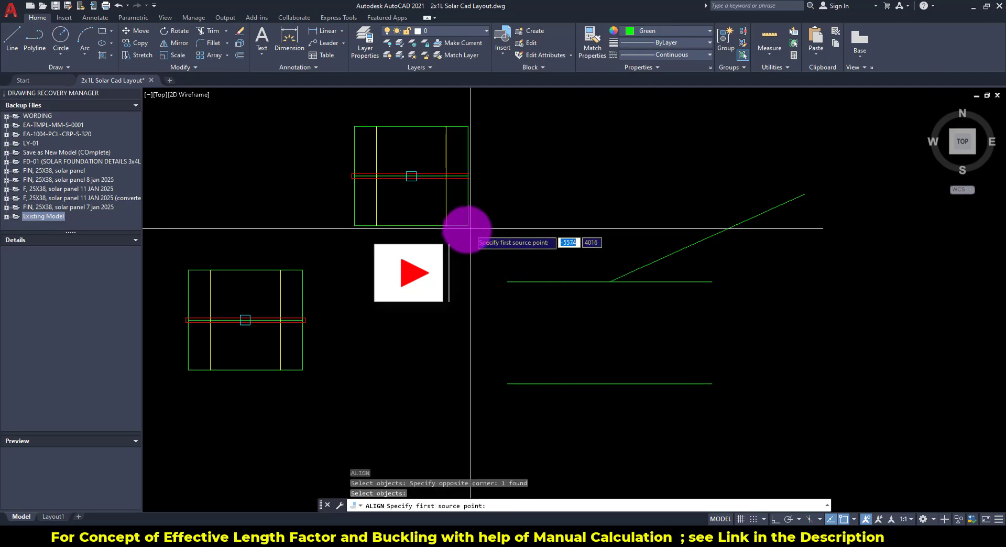
click(467, 227)
click(609, 281)
click(468, 126)
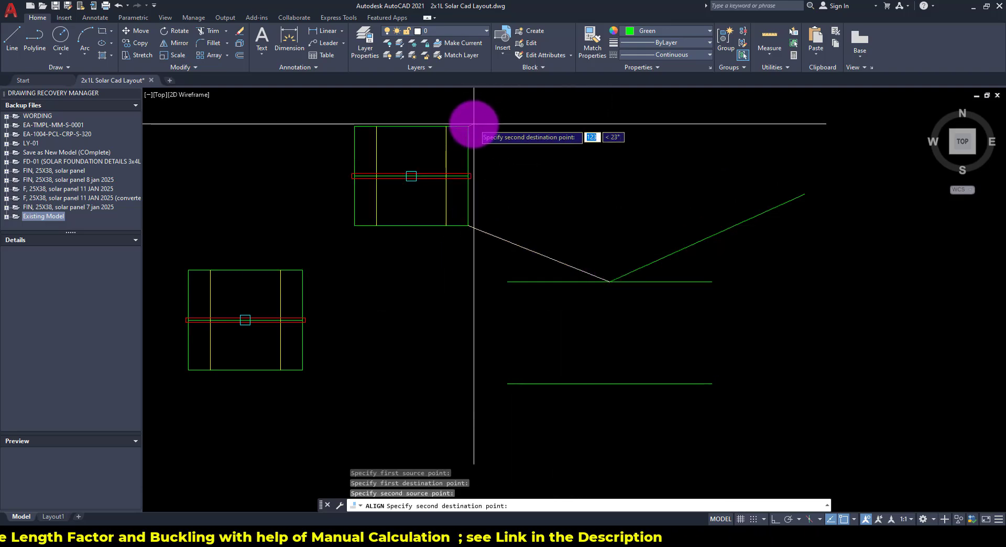
click(804, 194)
key(Return)
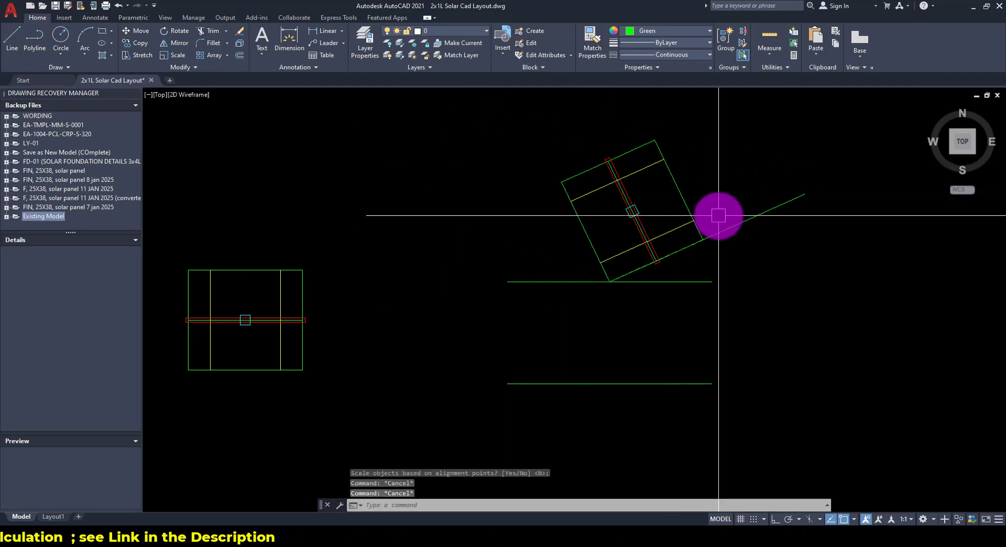
key(Escape)
key(Escape)
- Delete the inclined guide line beneath the rotated block
scroll(695, 180, up, 2)
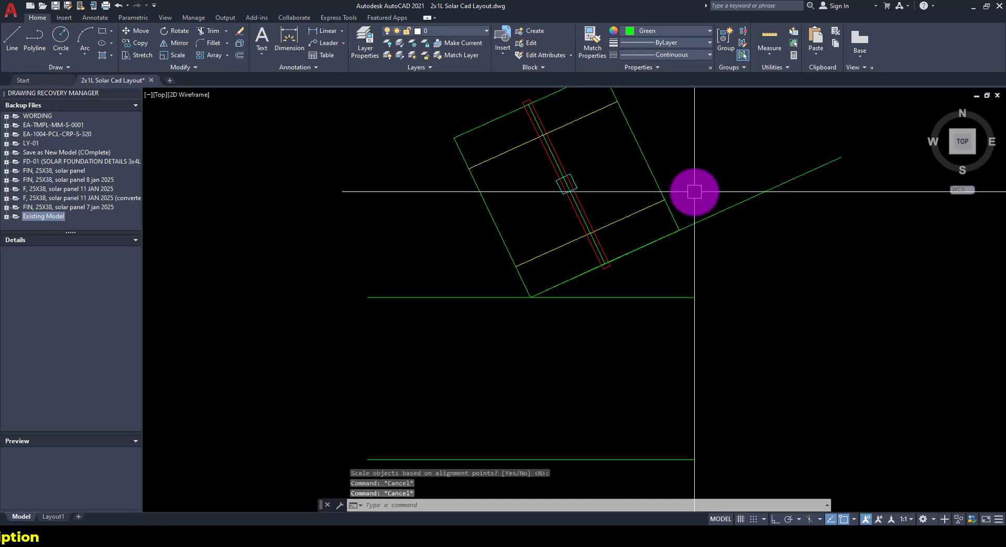
click(739, 227)
key(Escape)
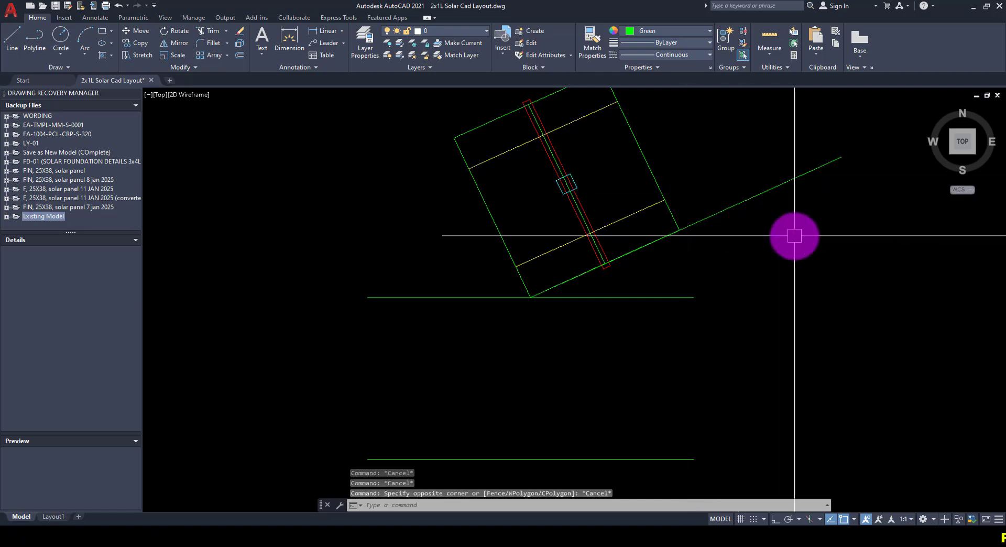
key(Escape)
middle_drag(802, 264, 799, 262)
click(797, 260)
click(768, 183)
key(Delete)
middle_drag(737, 252, 745, 237)
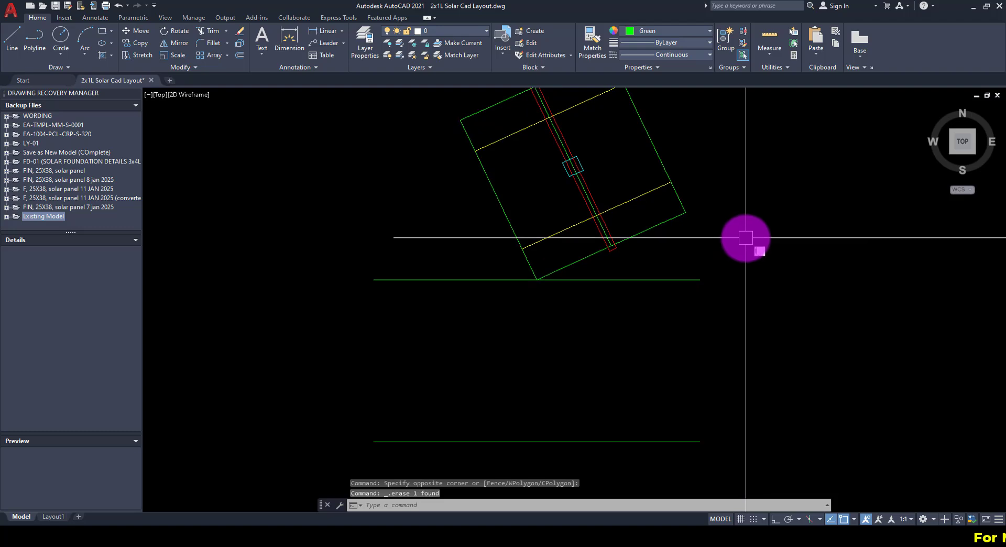
- With ortho mode on, draw a vertical line from the midpoint of the block's lower edge down past the lower horizontal line
text(l)
key(Return)
scroll(586, 252, up, 3)
click(573, 247)
scroll(591, 353, up, 6)
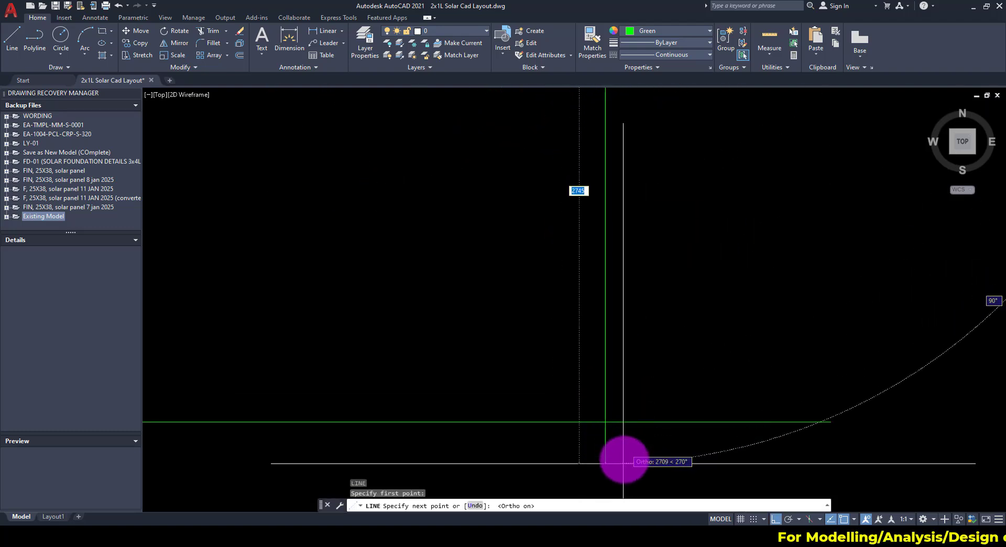
key(Escape)
key(Escape)
key(Escape)
- Trim the vertical line's overhang below the lower horizontal line and delete the upper horizontal line
middle_drag(622, 460, 597, 412)
text(tr)
key(Return)
key(Return)
click(668, 408)
click(577, 390)
key(Escape)
scroll(597, 411, down, 4)
key(Escape)
key(Escape)
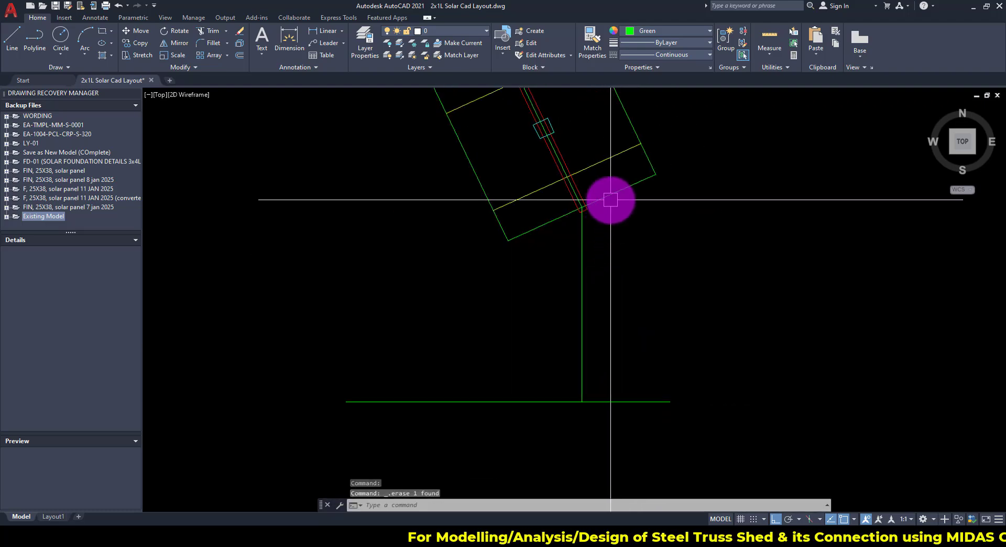
- Draw a line along the full inclined lower edge of the rotated block, from corner to corner
middle_drag(611, 202, 620, 262)
text(l)
key(Return)
click(500, 289)
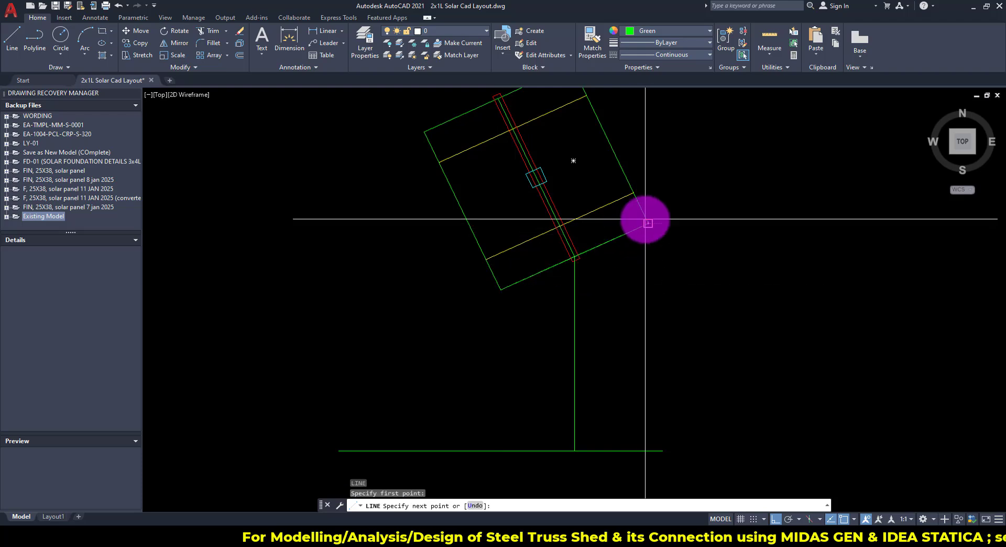
click(648, 223)
key(Escape)
- Delete the rotated panel block, keeping the inclined line, the vertical post and the ground line
click(638, 181)
click(578, 190)
key(Delete)
middle_drag(674, 399, 679, 359)
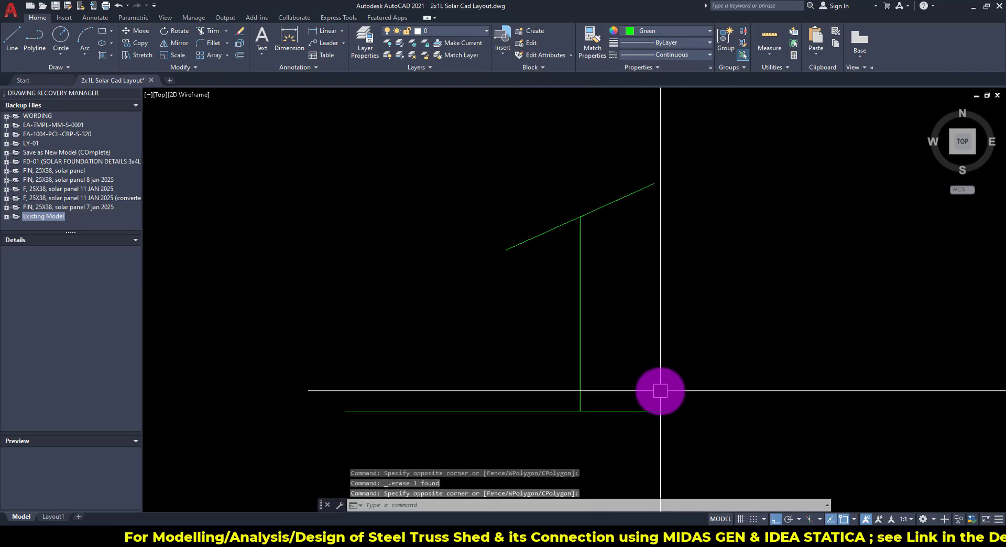
- Move the horizontal ground line to the right so it sits more evenly under the vertical post
click(748, 447)
click(655, 390)
text(m)
key(Return)
click(781, 293)
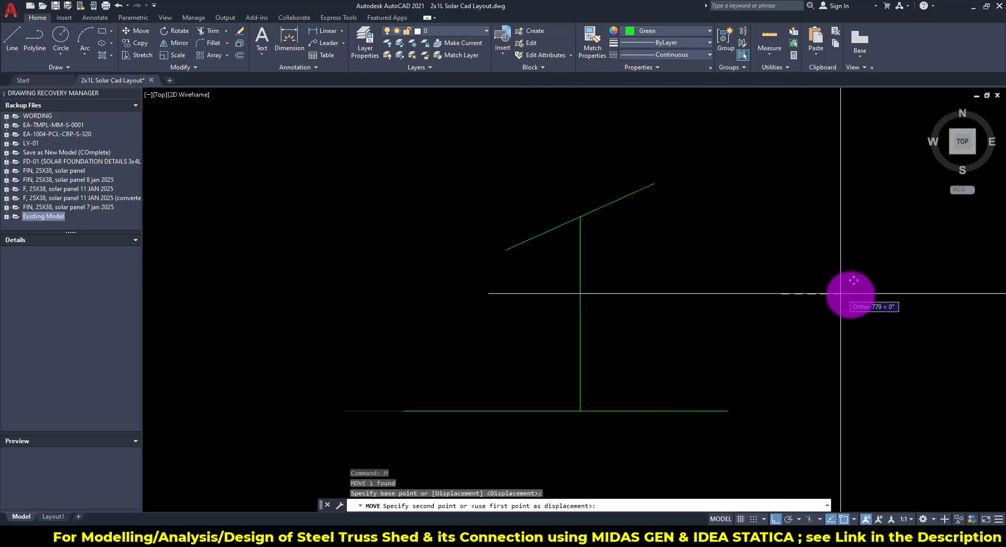
click(860, 294)
key(Escape)
- Add a vertical linear dimension from the inclined line's lower end to the ground line, placed left of the post
mouse_move(616, 329)
middle_down()
mouse_move(587, 334)
mouse_move(589, 310)
middle_up()
scroll(591, 331, up, 2)
scroll(591, 331, down, 2)
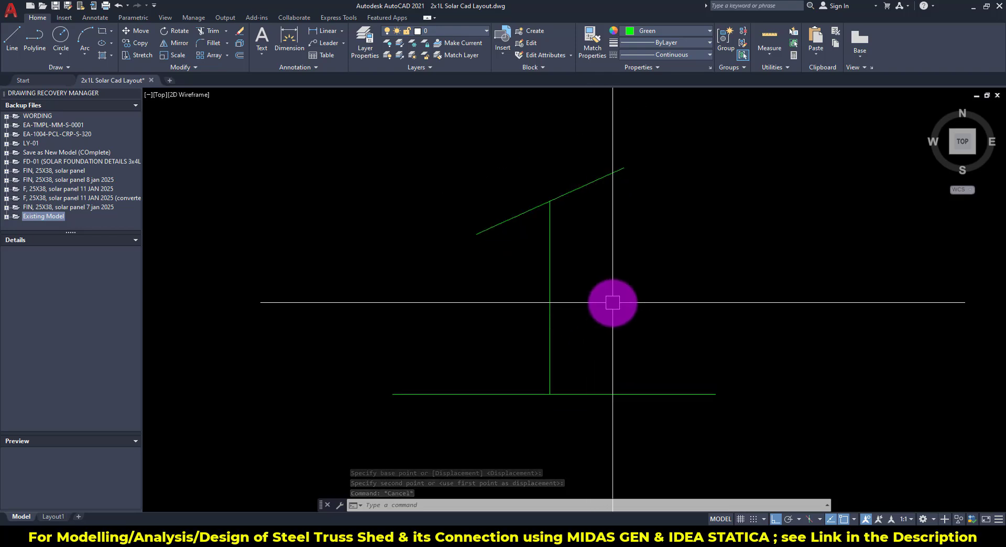
click(324, 29)
click(477, 234)
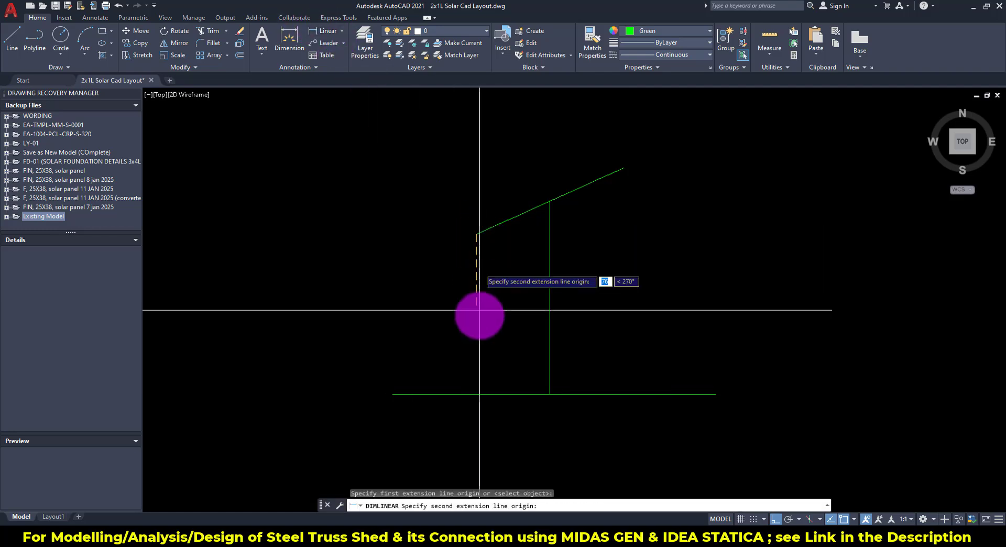
click(548, 395)
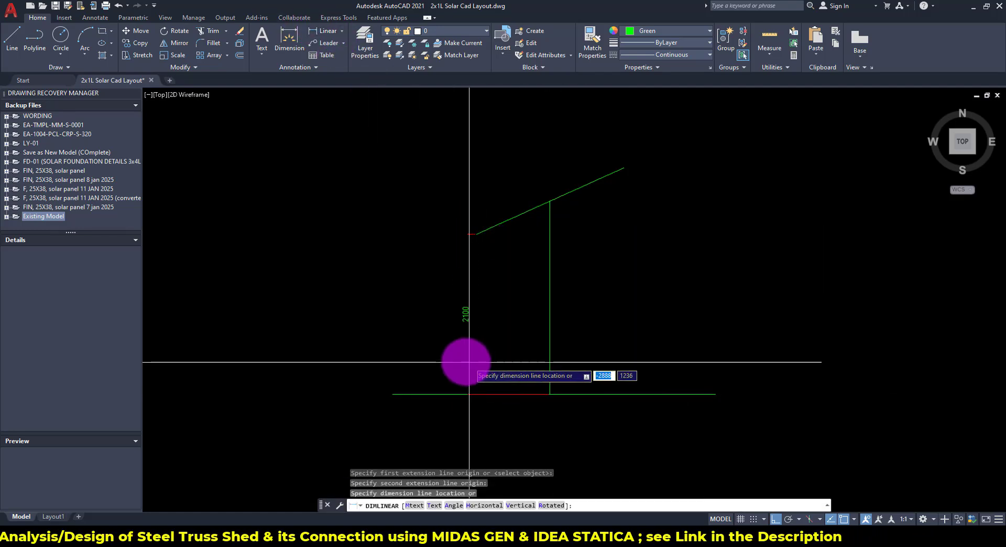
click(458, 361)
key(Escape)
middle_drag(503, 366, 476, 372)
click(325, 31)
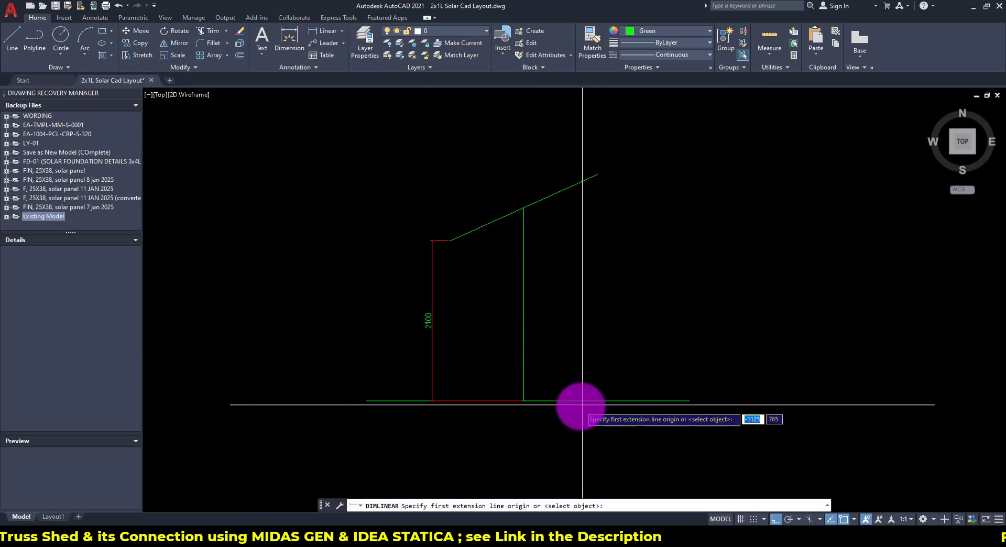
click(523, 401)
key(Escape)
- Dimension the vertical post's height from its base to the inclined line, placing the dimension to its right
click(318, 32)
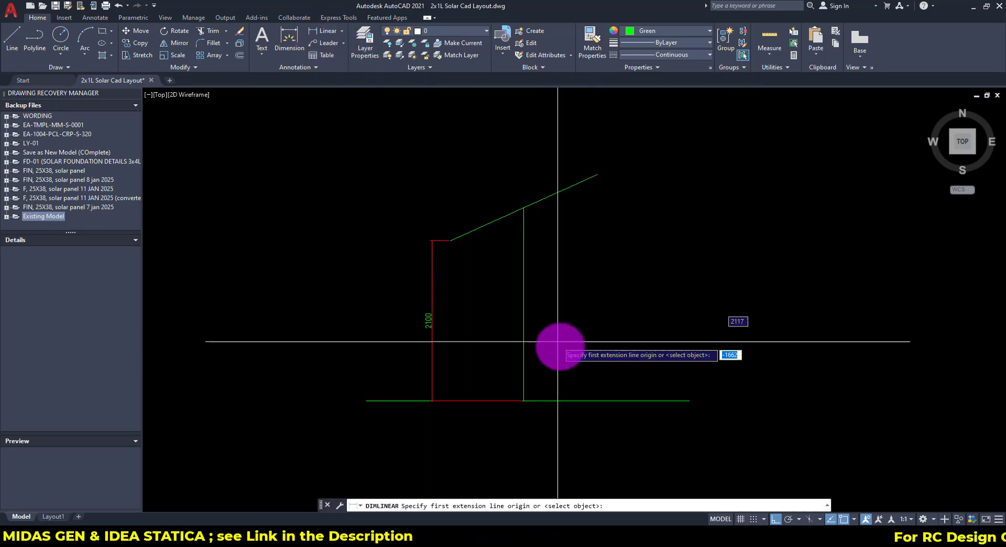
click(523, 401)
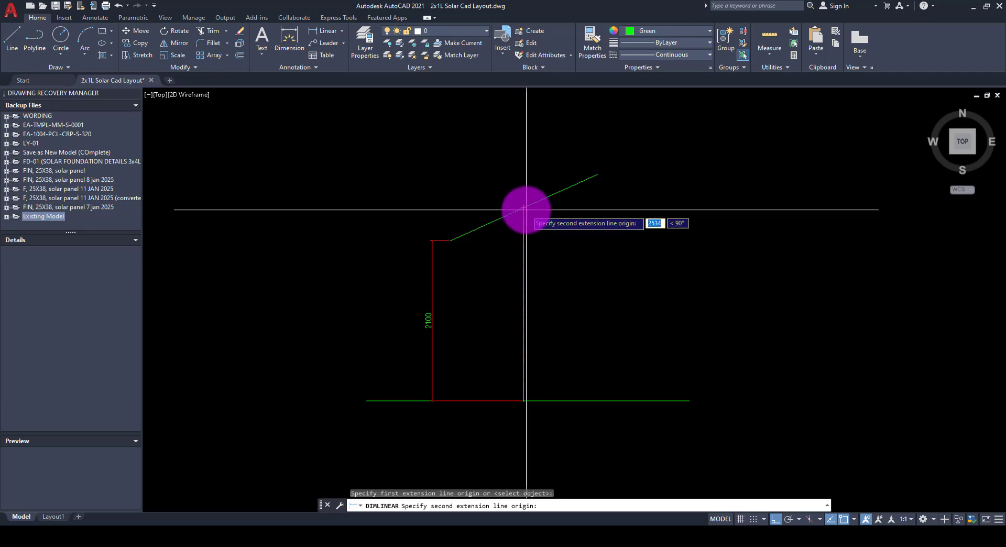
click(524, 208)
click(575, 225)
scroll(580, 316, up, 2)
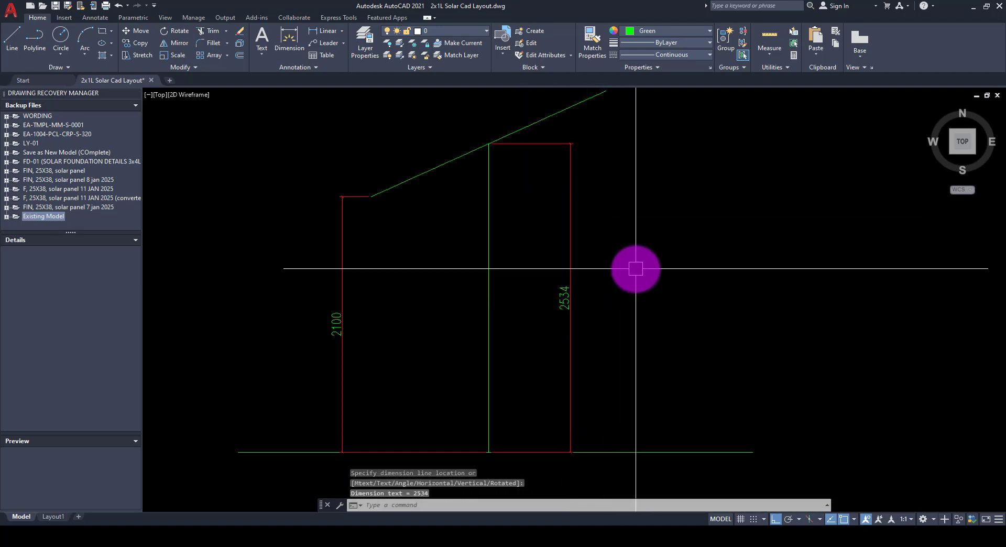
middle_drag(638, 241, 629, 282)
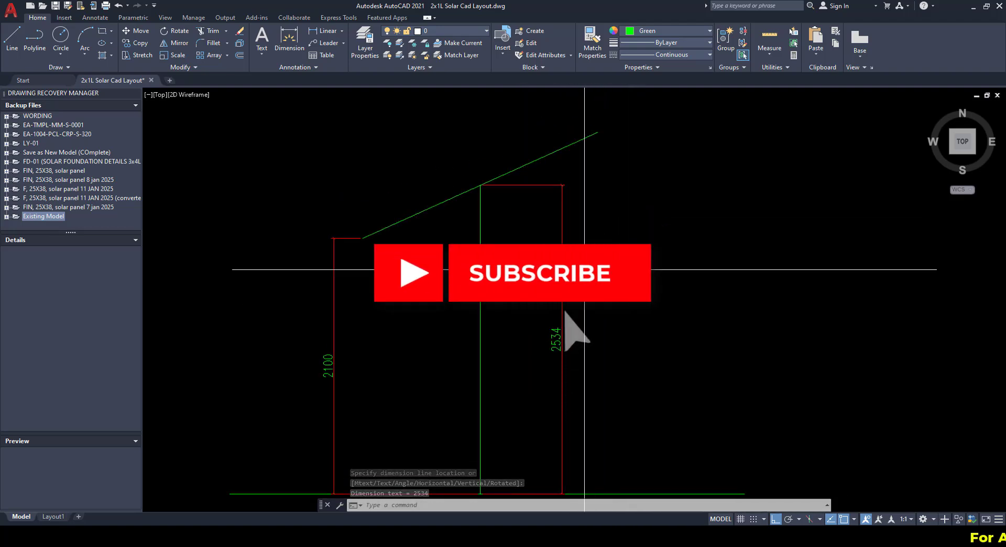
click(388, 355)
click(332, 359)
click(343, 349)
click(299, 353)
key(Escape)
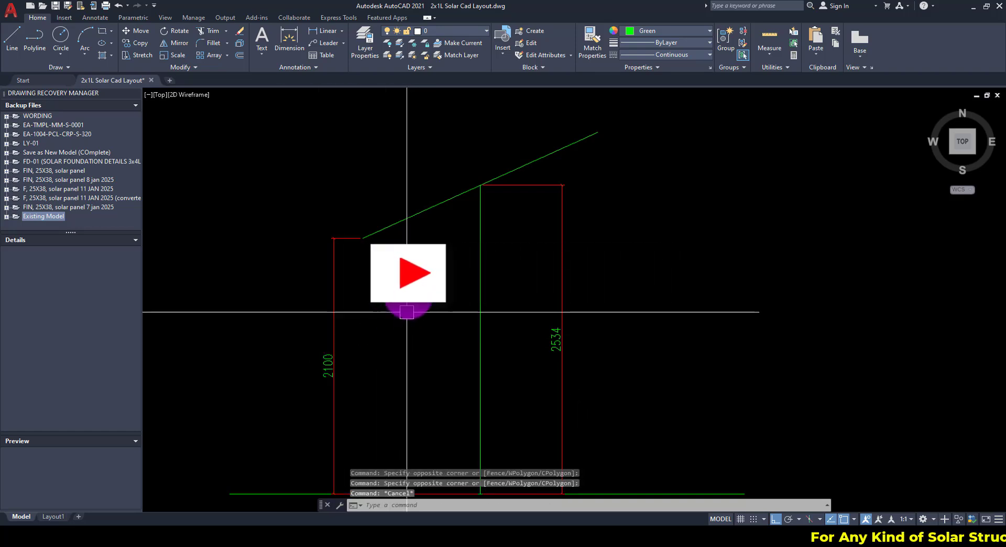
key(Escape)
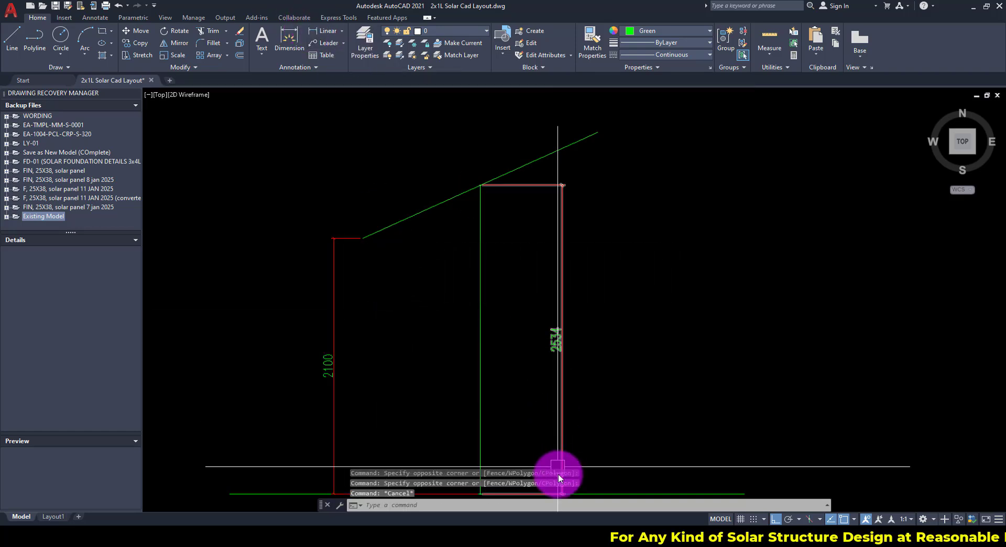
middle_drag(611, 459, 618, 417)
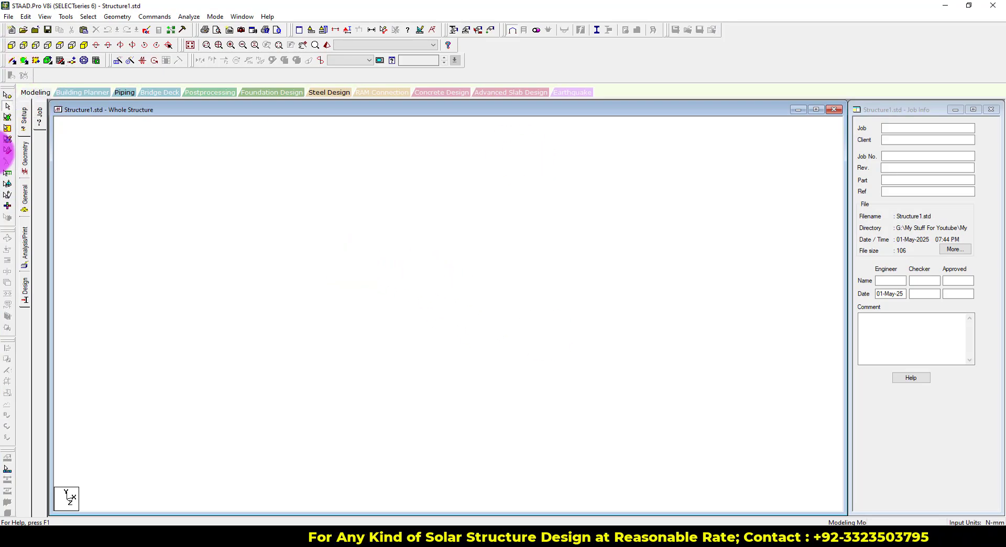
- Switch to STAAD.Pro, open the geometry page without the snap grid, and keep millimetre and Newton as input units
click(24, 153)
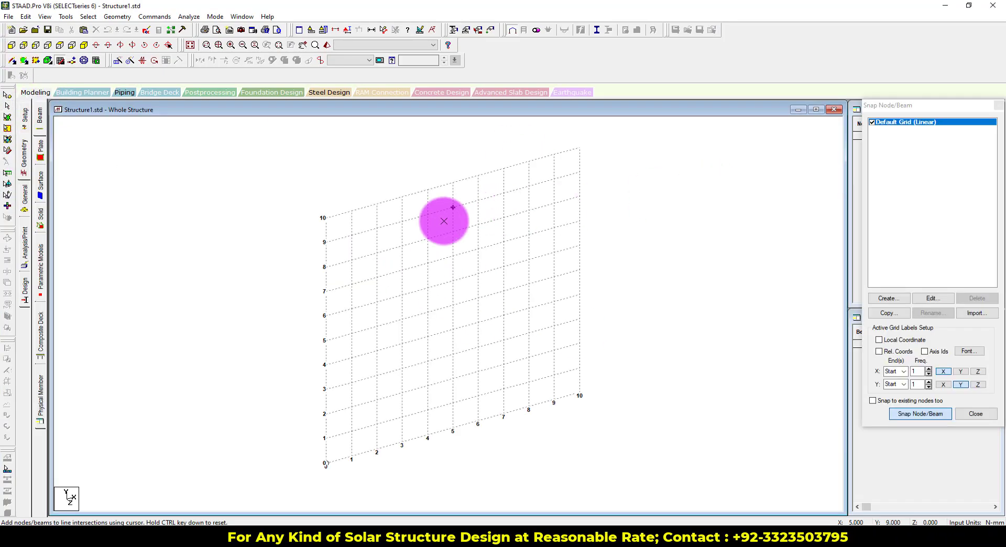
click(62, 61)
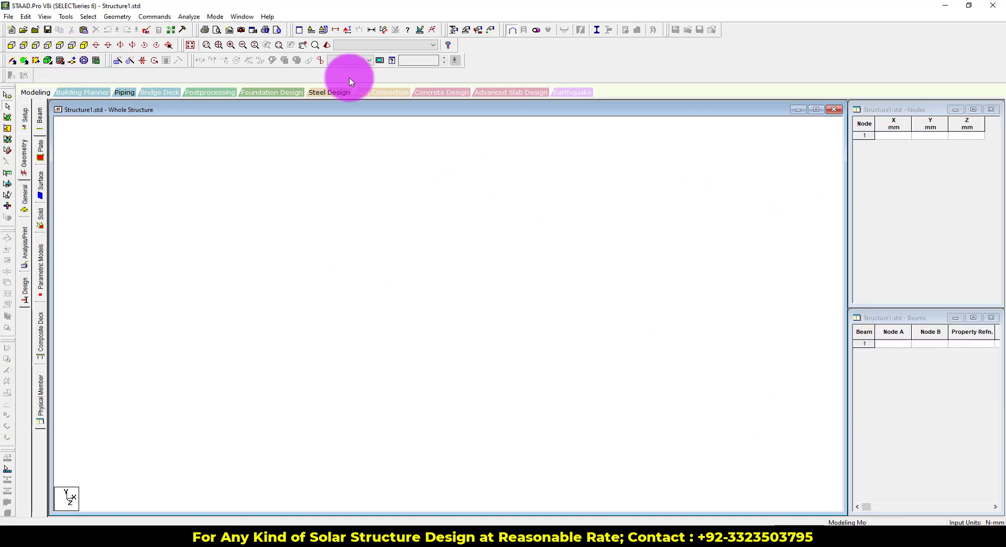
click(311, 31)
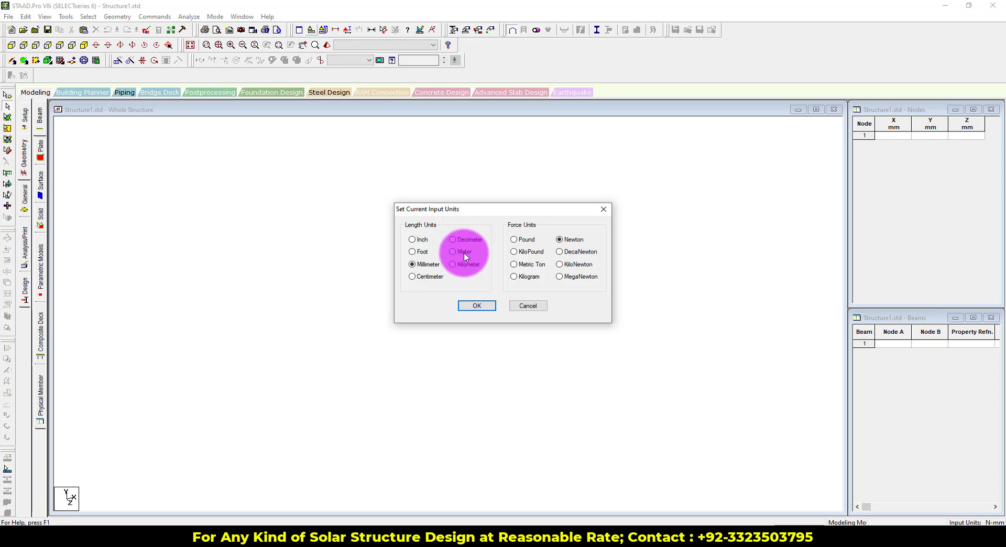
click(474, 306)
- Add the first node at X 0, Y 0, Z 0 in the node table
click(896, 135)
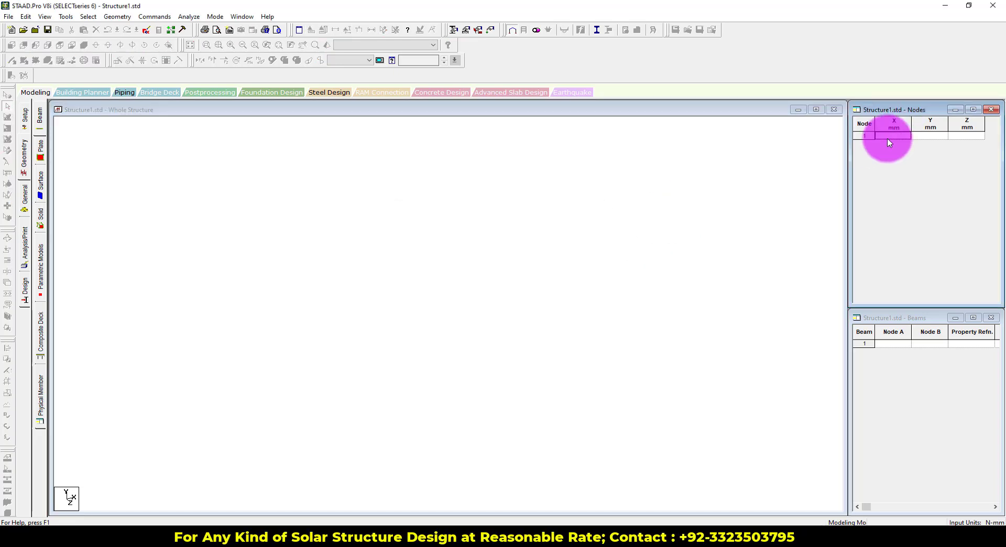
text(0)
key(Tab)
text(0)
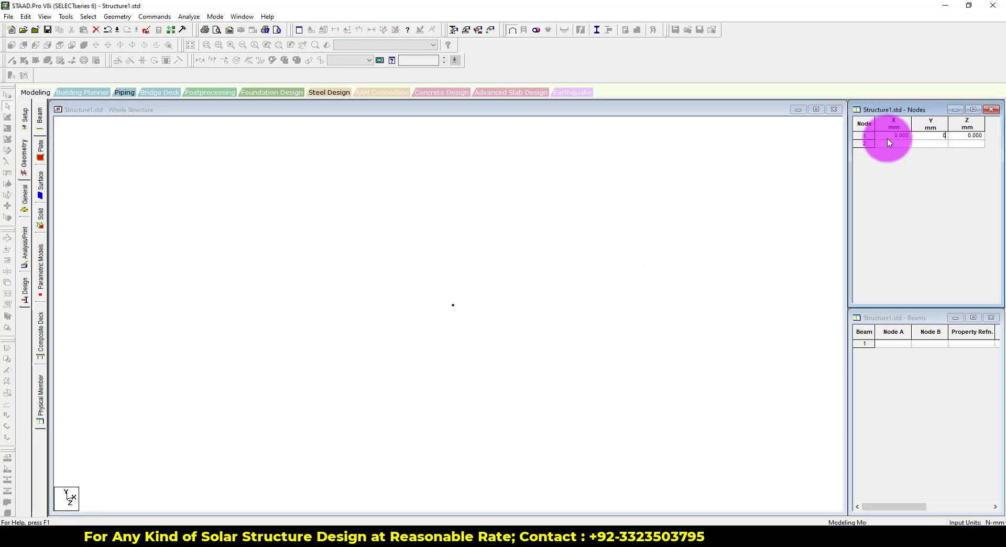
click(592, 262)
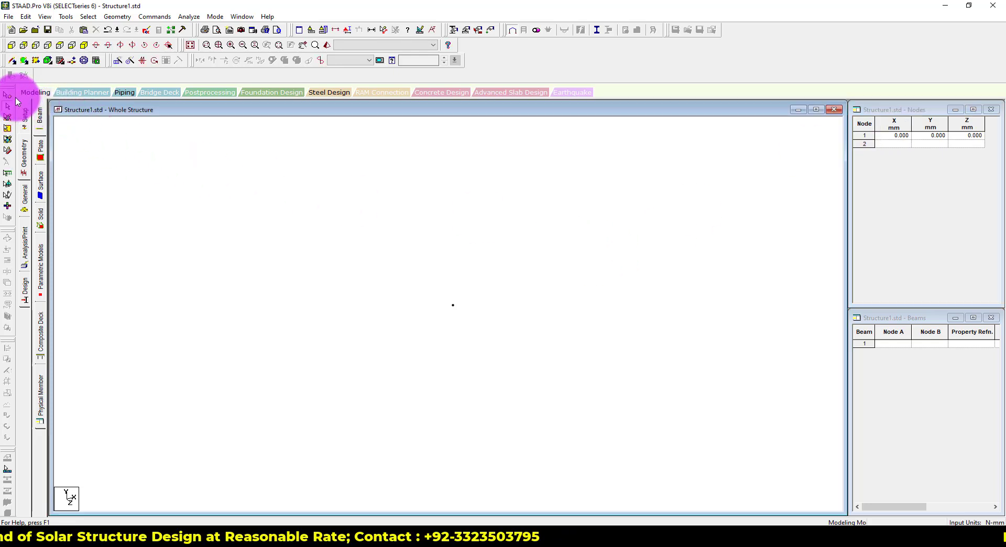
- Paste a copy of the origin node moved by 2534 mm in Y, with 0 in X and Z
click(453, 305)
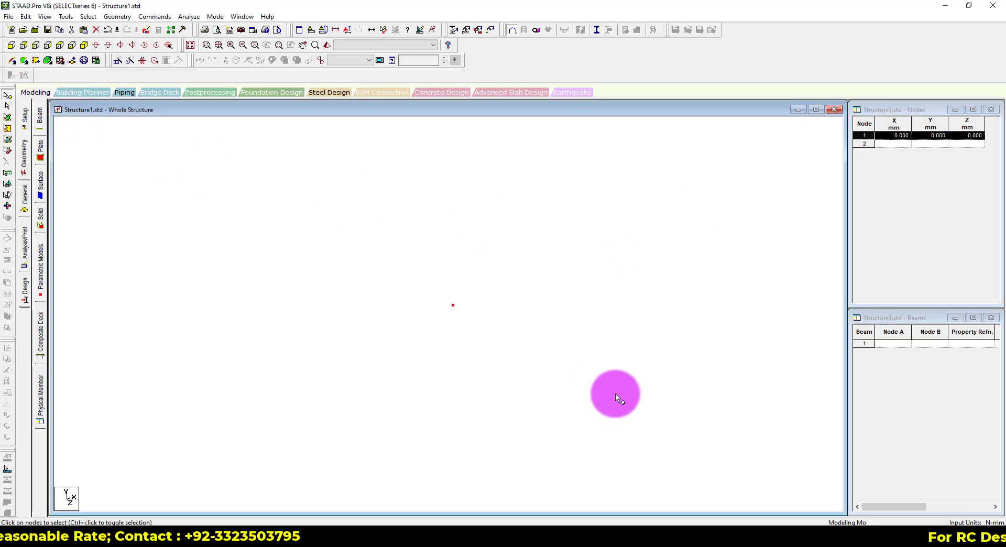
key(ctrl+v)
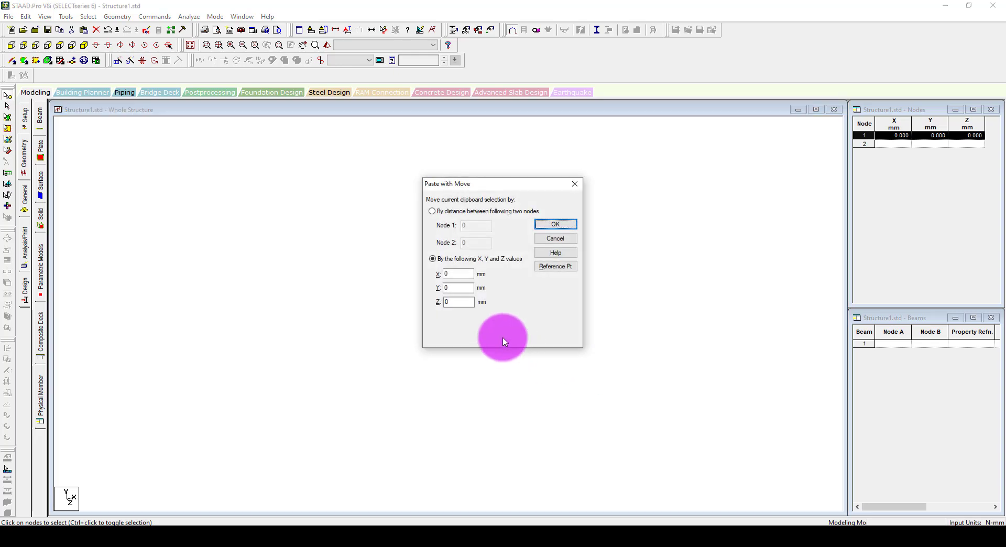
text(253)
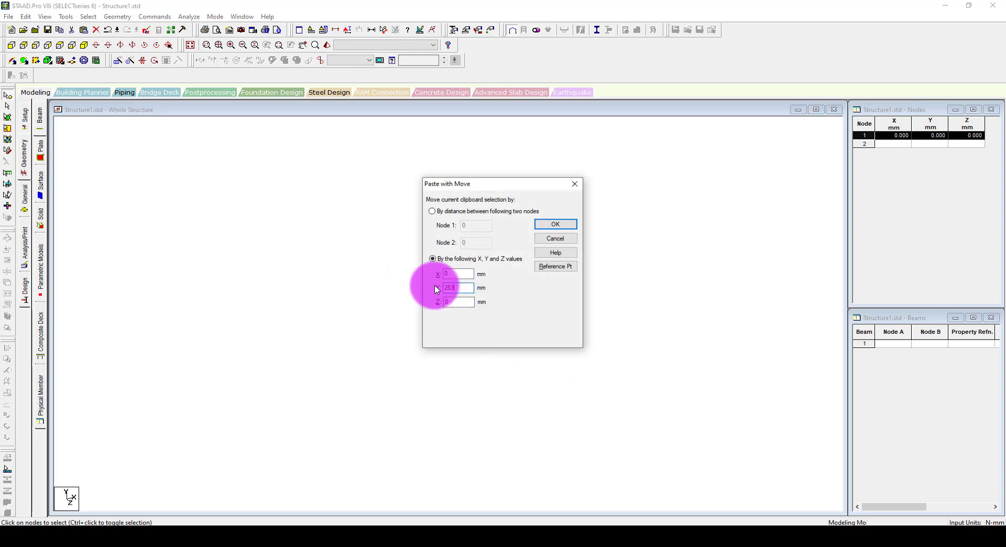
text(4)
key(Return)
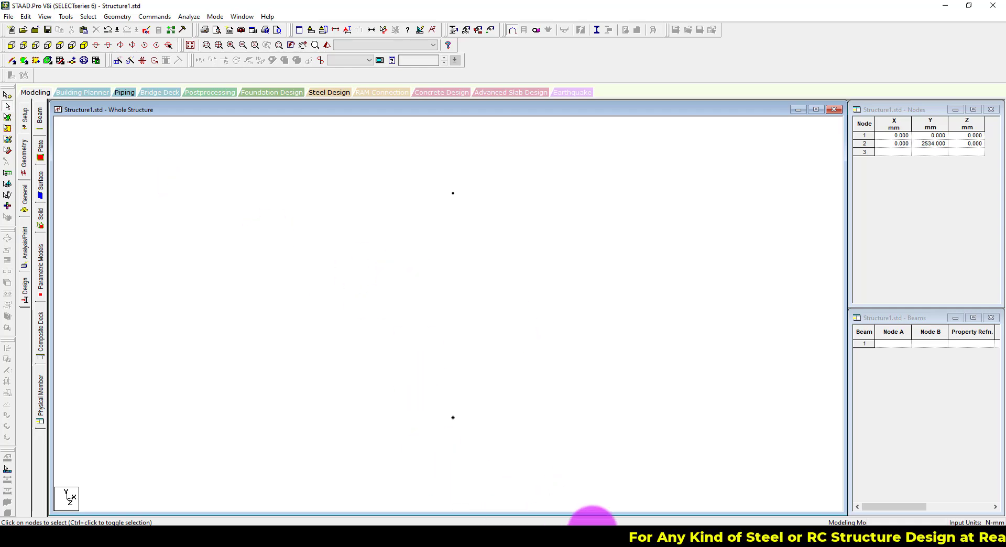
- Switch back to AutoCAD and dimension the horizontal distance from the post top to the inclined line's lower end
click(528, 533)
mouse_move(505, 264)
middle_down()
mouse_move(593, 290)
mouse_move(593, 307)
middle_up()
click(328, 31)
click(575, 188)
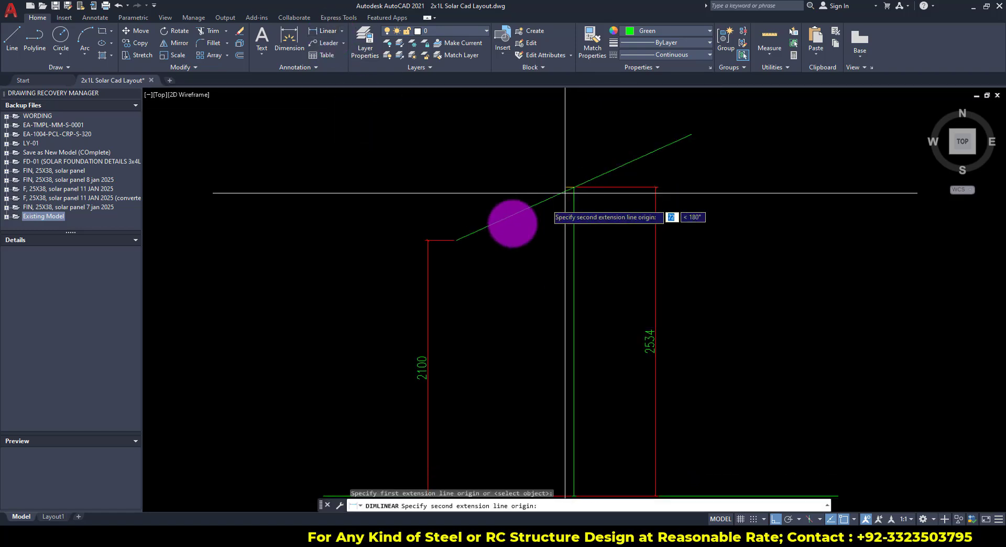
click(457, 239)
click(521, 258)
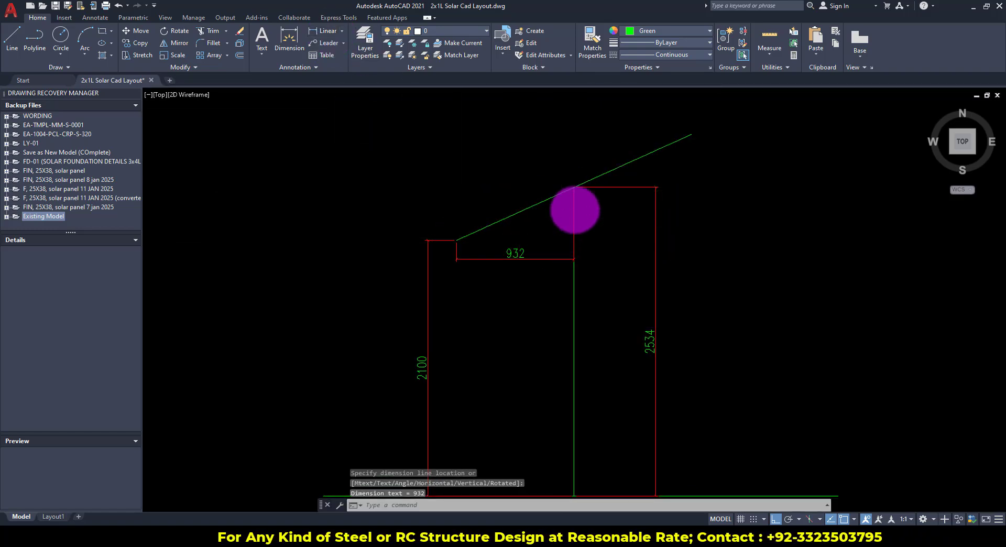
- Dimension the vertical distance between the post top and the inclined line's lower end
key(Return)
click(575, 187)
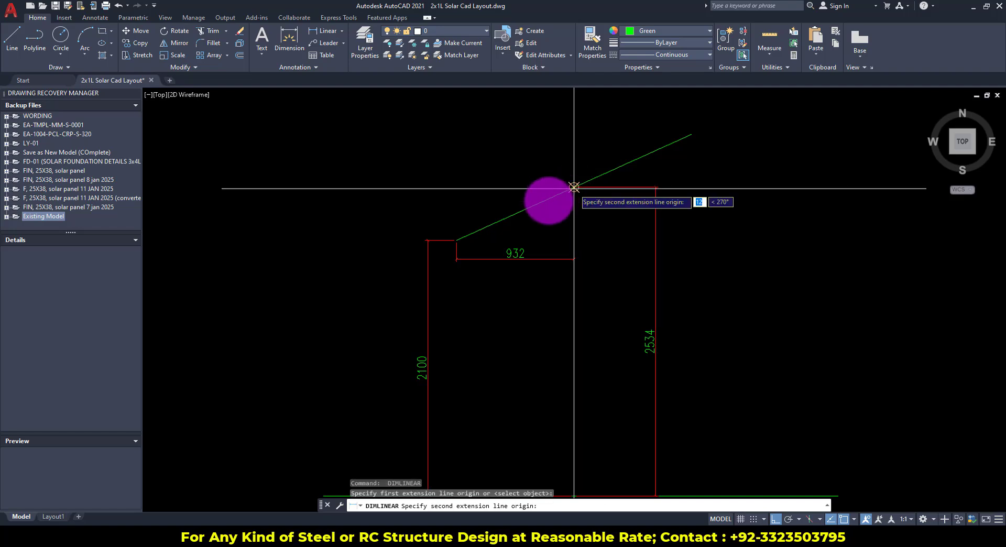
click(456, 239)
click(406, 199)
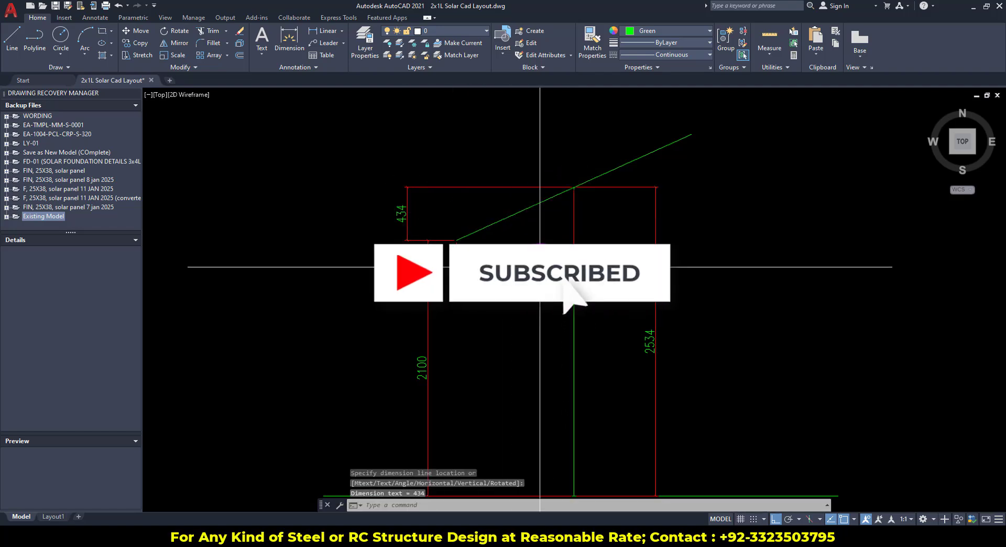
key(Escape)
- Switch to STAAD.Pro and paste a copy of the post-top node moved by -932 mm in X and -434 mm in Y
click(652, 536)
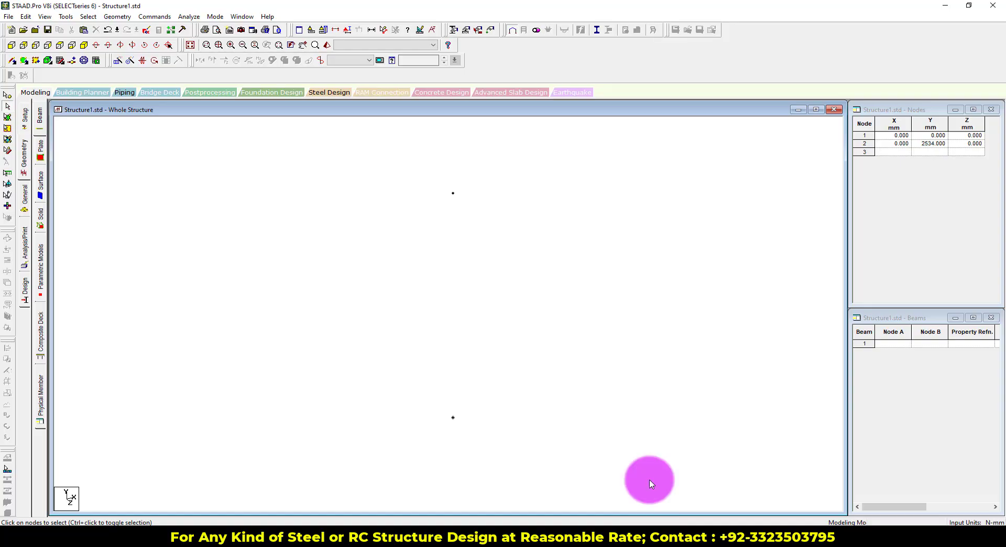
click(453, 194)
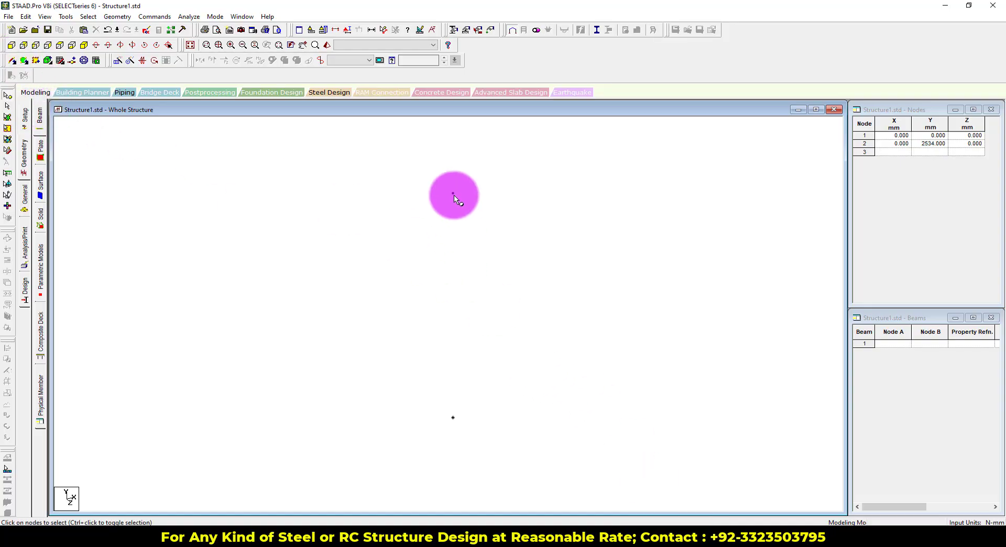
key(ctrl+v)
click(446, 260)
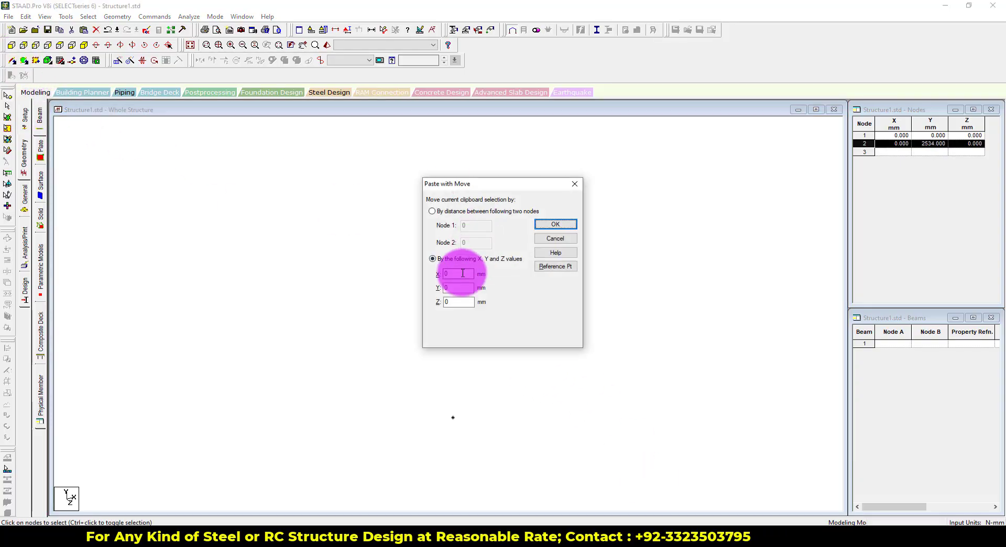
drag(533, 183, 360, 215)
click(285, 304)
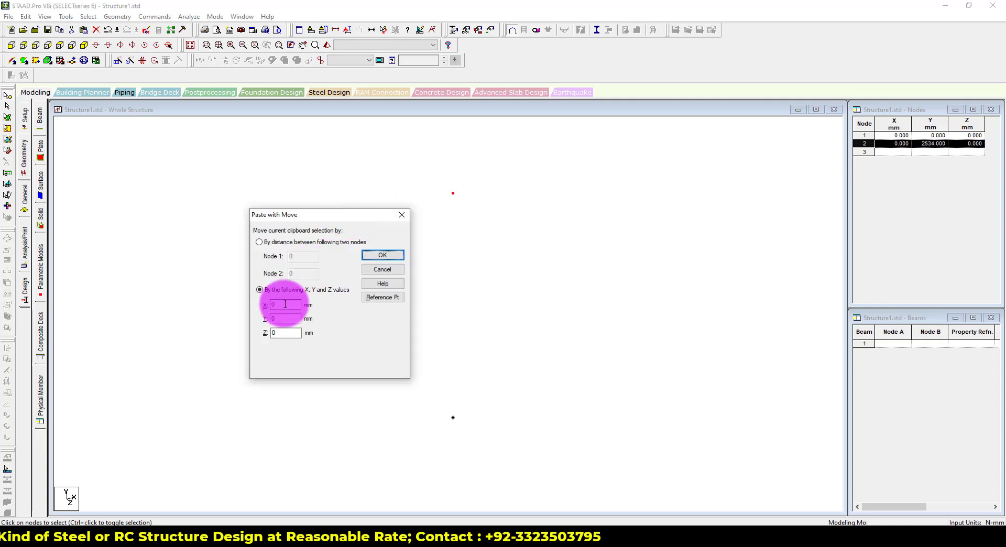
double_click(286, 304)
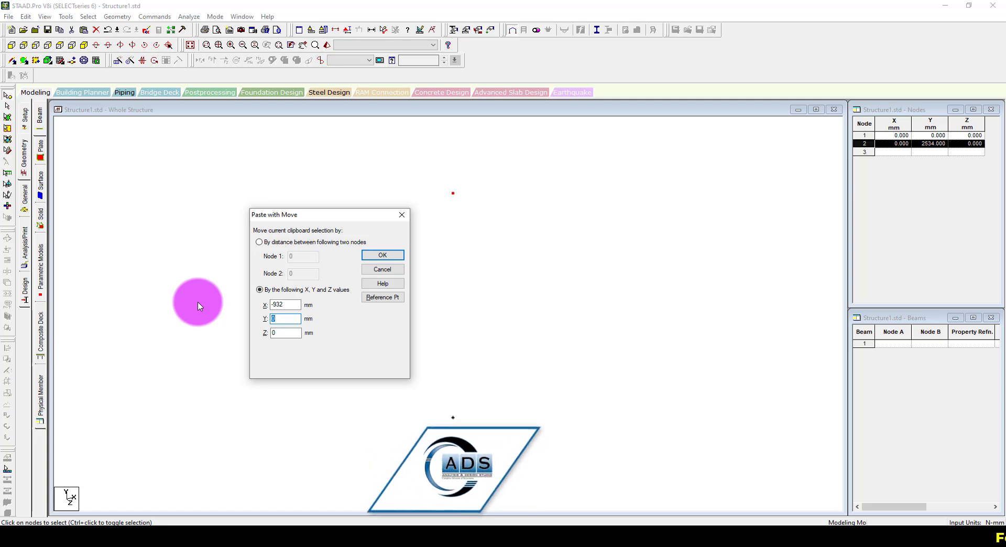
text(-434)
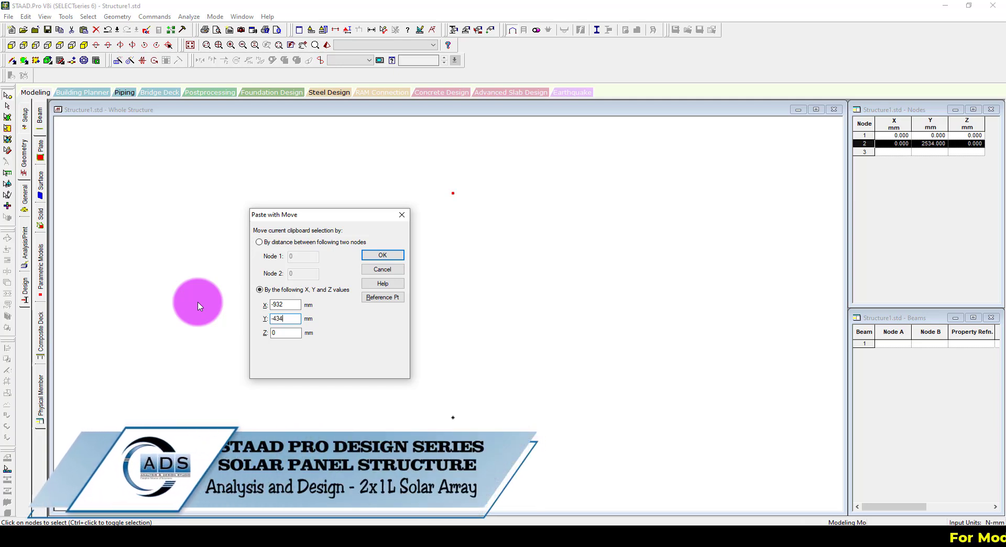
click(382, 254)
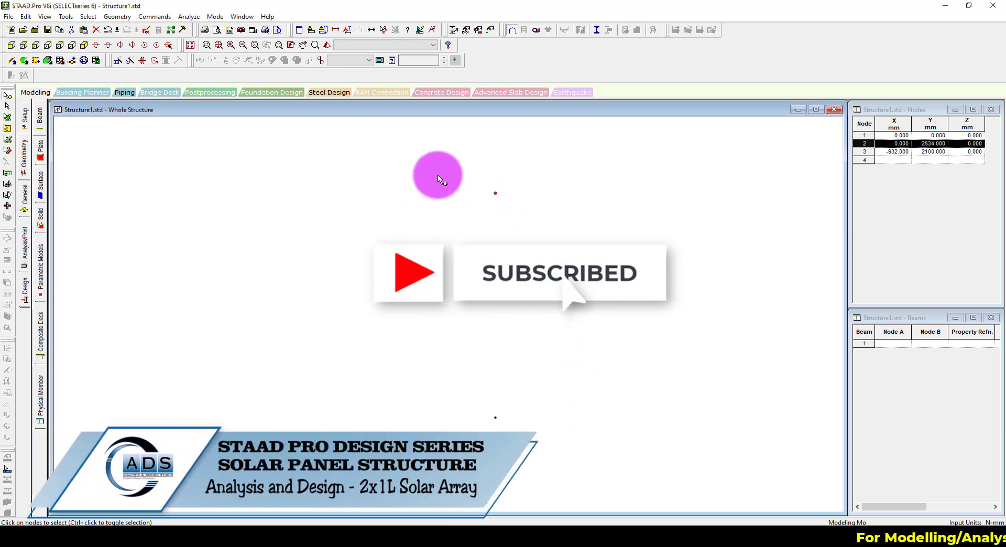
- Paste another copy of the post-top node moved by 932 mm in X and 434 mm in Y, with 0 in Z
key(ctrl+v)
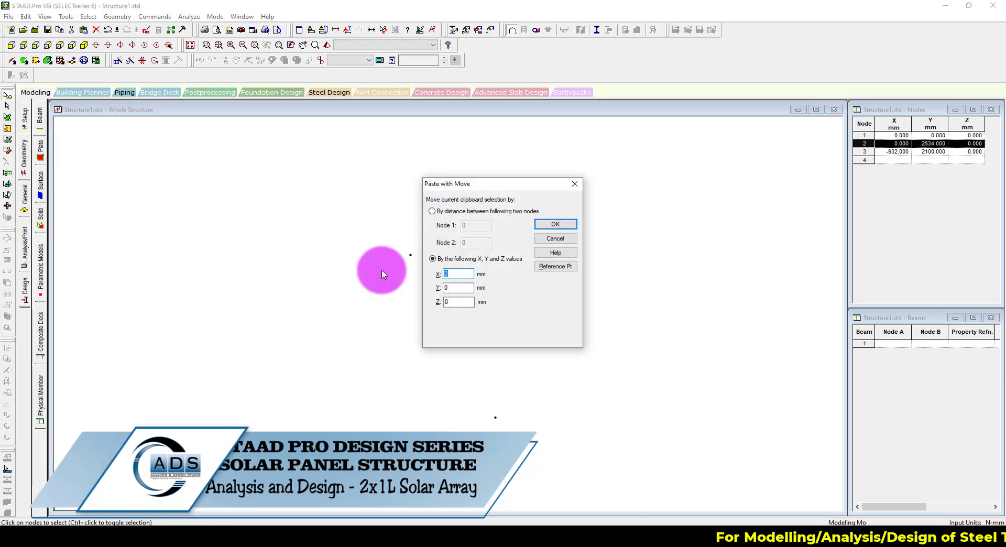
text(932)
key(Tab)
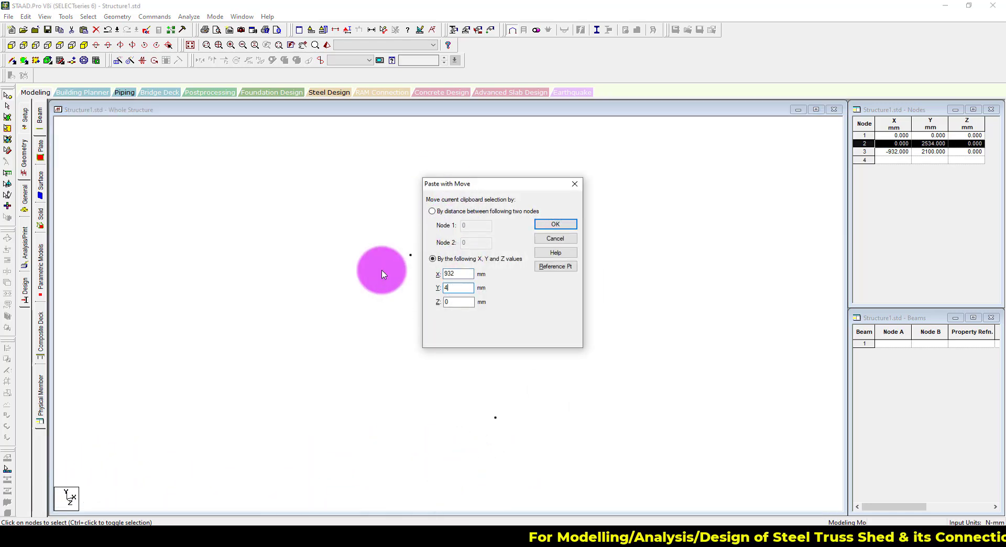
text(434)
click(539, 228)
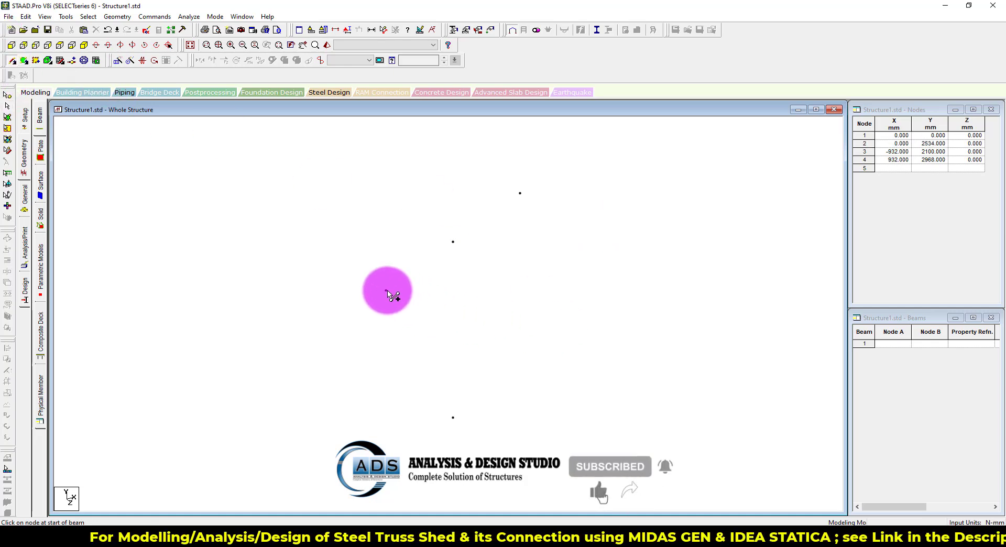
- Connect the nodes with beams forming the two-part inclined member and the vertical post
click(387, 291)
drag(459, 240, 453, 244)
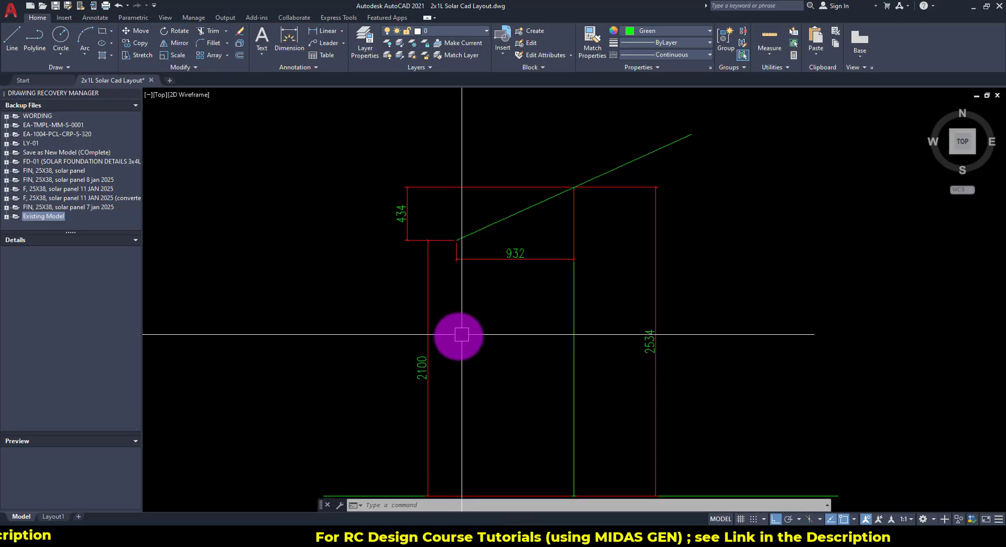
- Switch to AutoCAD and dimension the overall length of the horizontal red beam in the plan view
scroll(460, 337, down, 3)
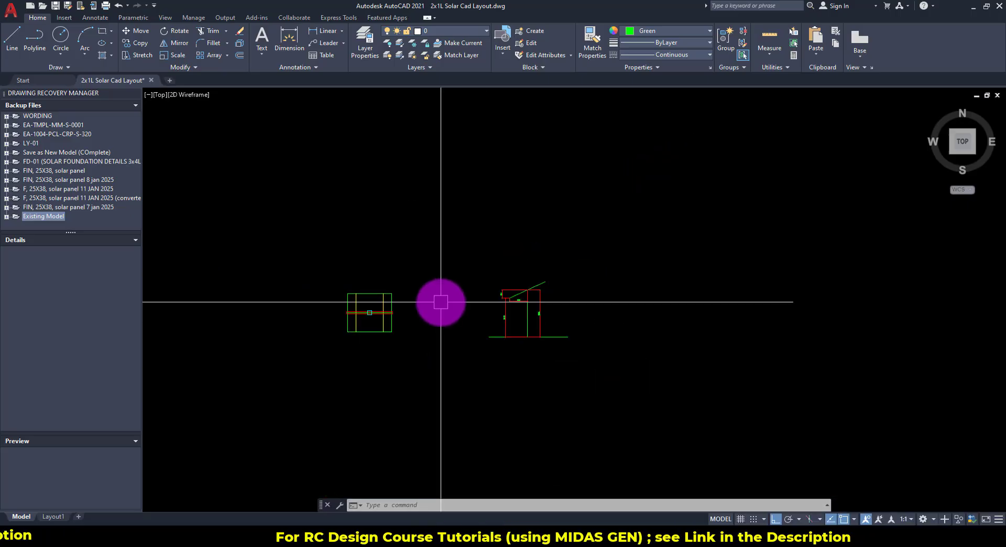
scroll(440, 299, up, 3)
scroll(449, 296, up, 3)
middle_drag(427, 274, 454, 261)
mouse_move(482, 295)
middle_down()
mouse_move(489, 274)
mouse_move(494, 293)
middle_up()
click(331, 34)
key(Escape)
click(281, 303)
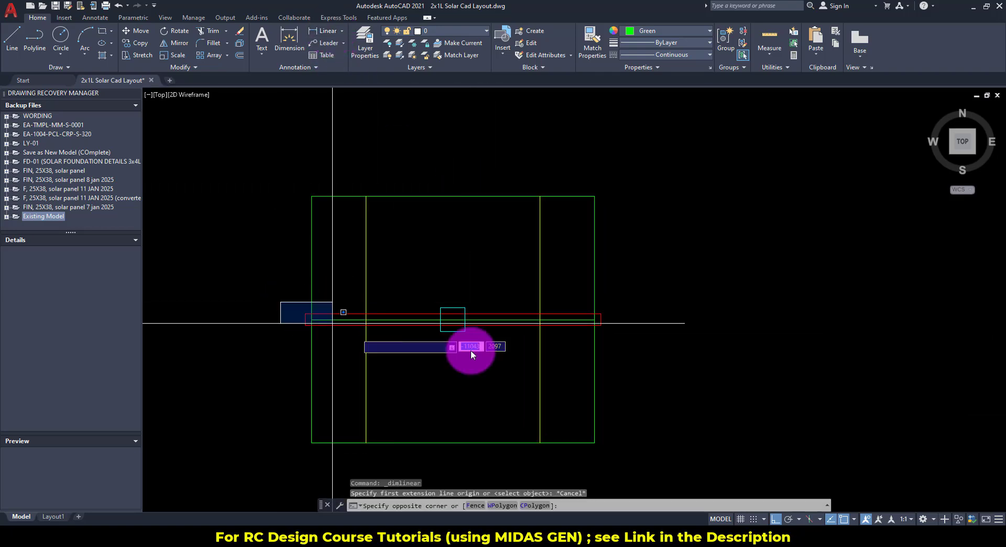
key(Escape)
click(326, 34)
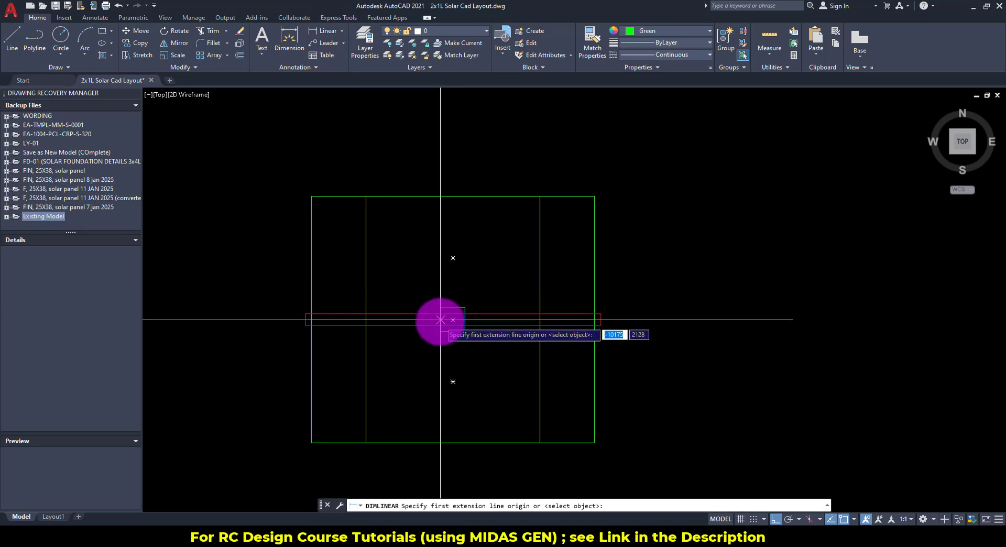
click(306, 314)
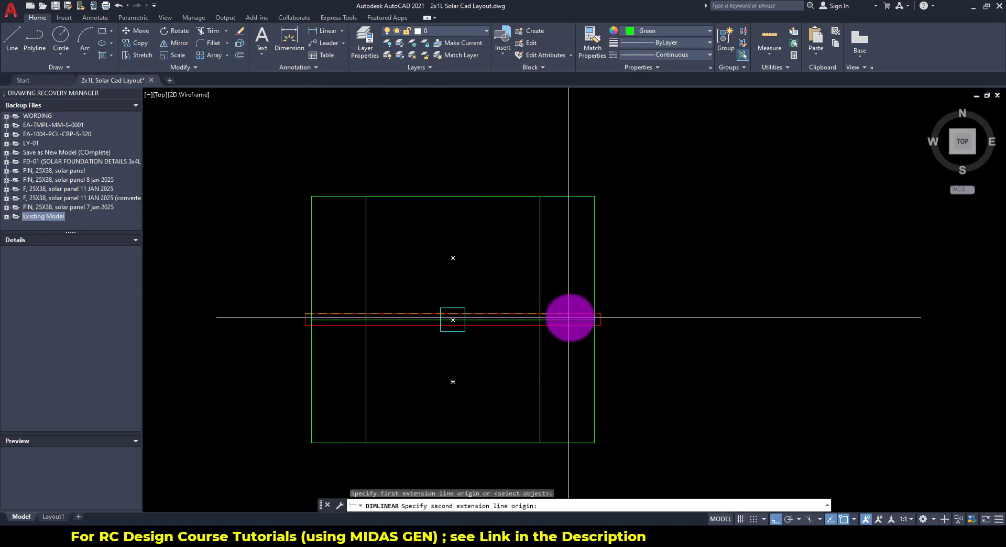
click(600, 314)
click(579, 170)
key(Escape)
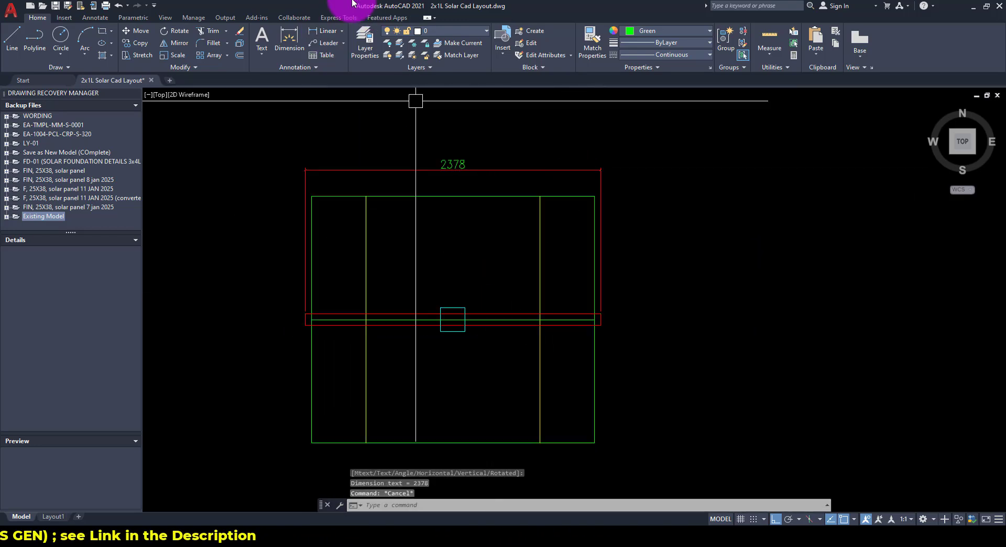
- Dimension the horizontal distance from the post centre to the red beam's left end in the plan view
click(325, 32)
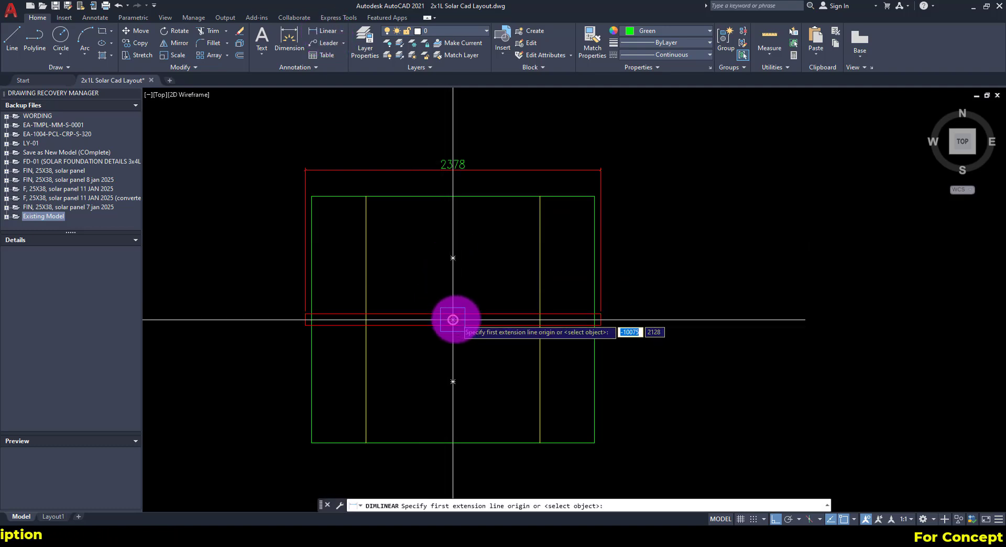
click(452, 319)
click(305, 314)
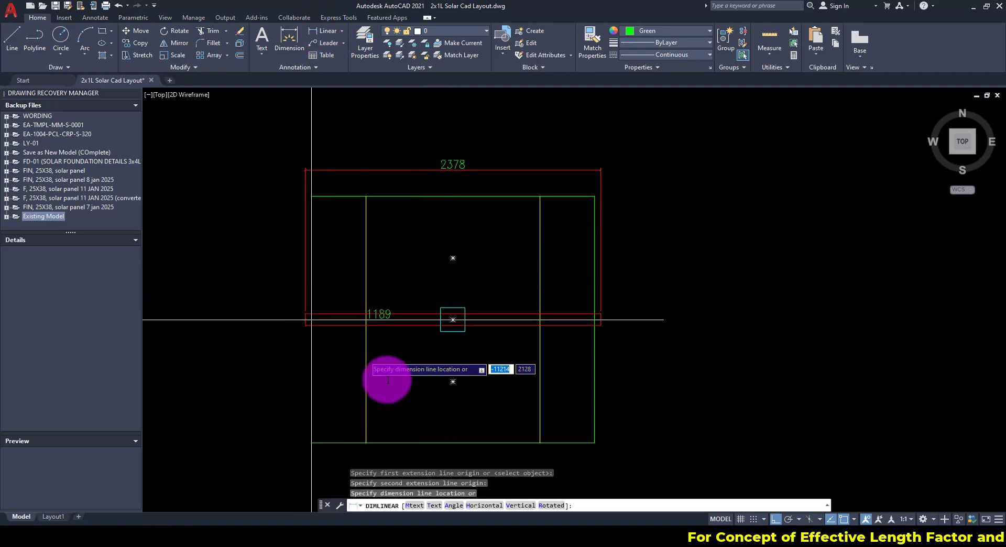
click(407, 403)
key(Escape)
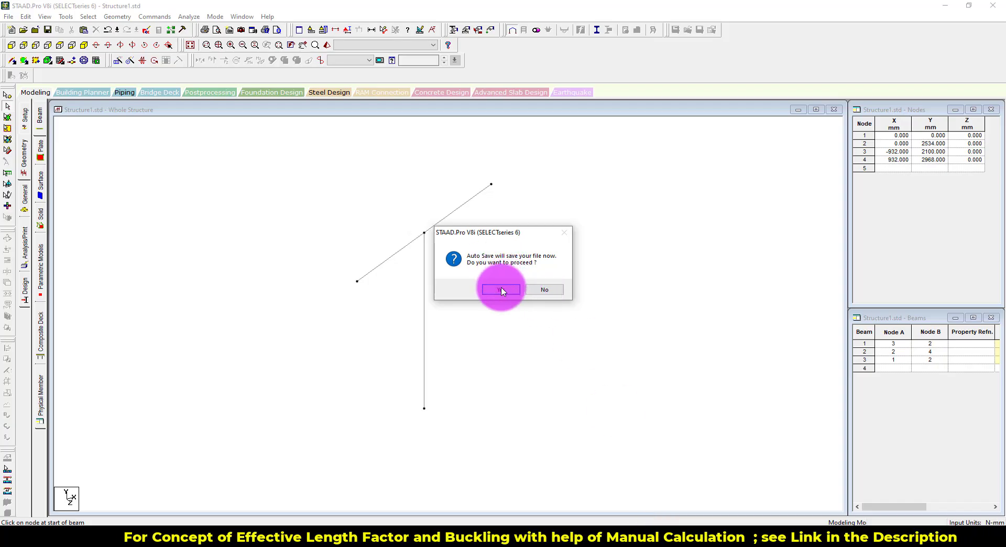
- Switch to STAAD.Pro and accept the automatic save of the structure file
click(501, 290)
click(449, 280)
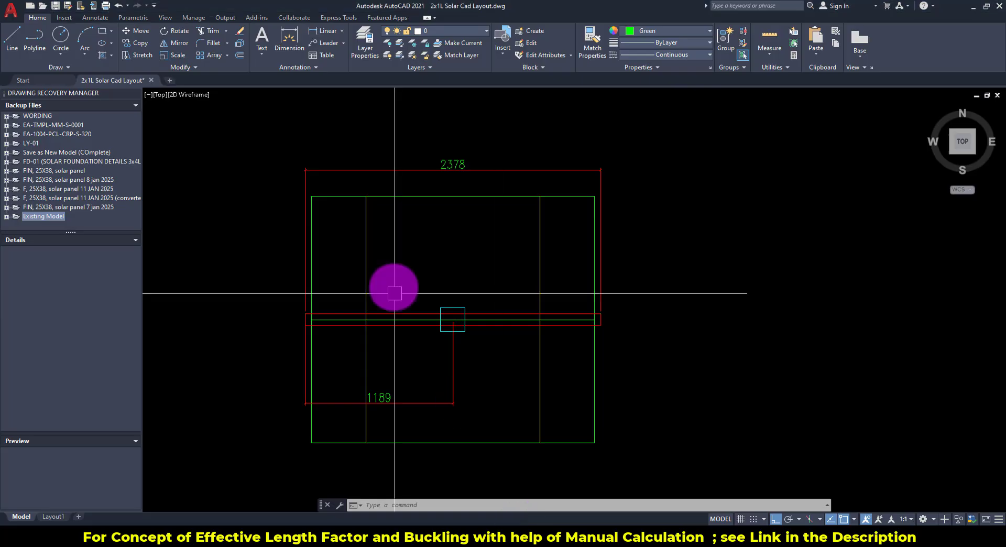
- Switch back to AutoCAD and delete the overall and half-length dimensions of the red beam in the plan view
click(467, 386)
click(469, 274)
key(Delete)
click(498, 163)
key(Delete)
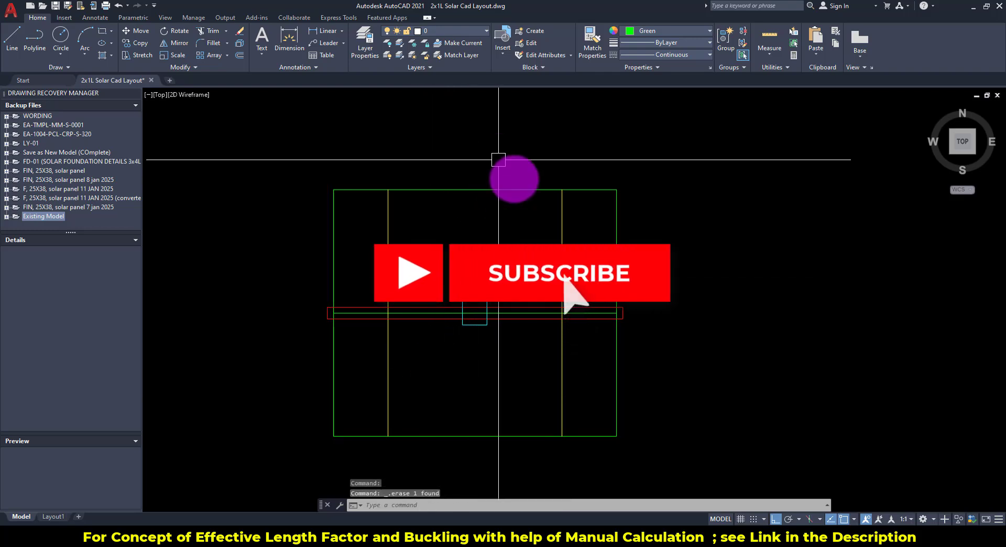
- Dimension the horizontal distance from the post centre to the left yellow line in the plan view
middle_drag(531, 312, 527, 281)
click(317, 30)
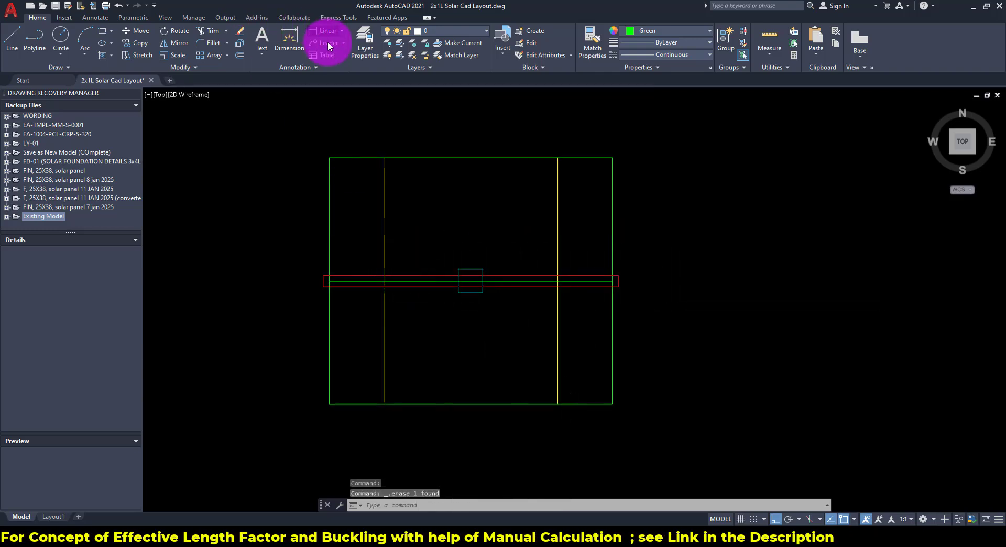
click(470, 282)
click(384, 281)
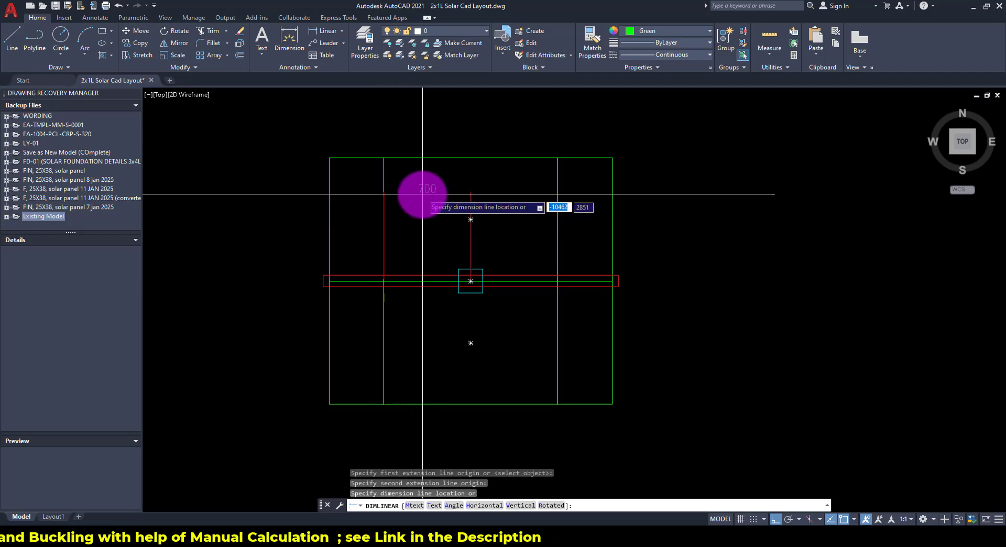
click(422, 192)
- Dimension the overhang from the left yellow line to the red beam's left end in the plan view
key(Return)
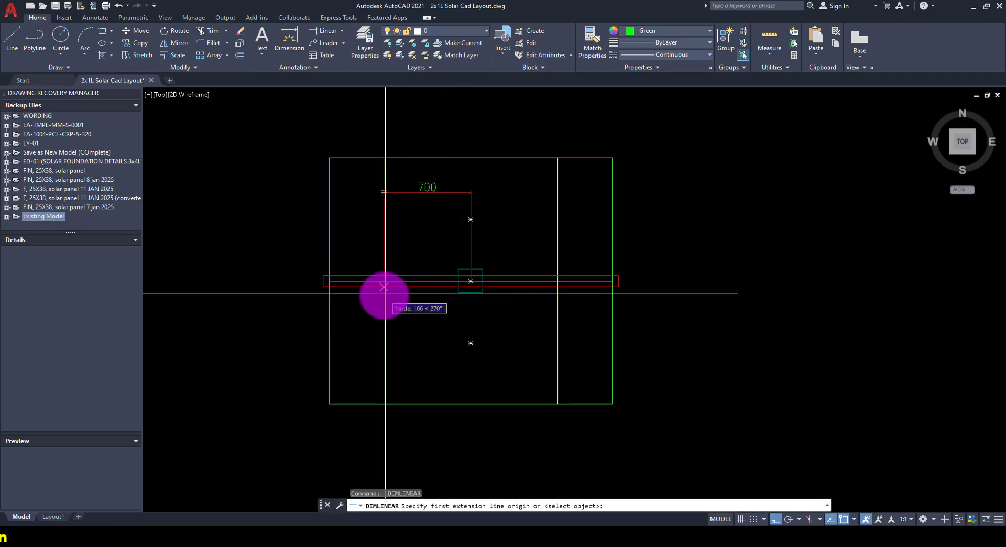
scroll(384, 287, up, 4)
click(378, 262)
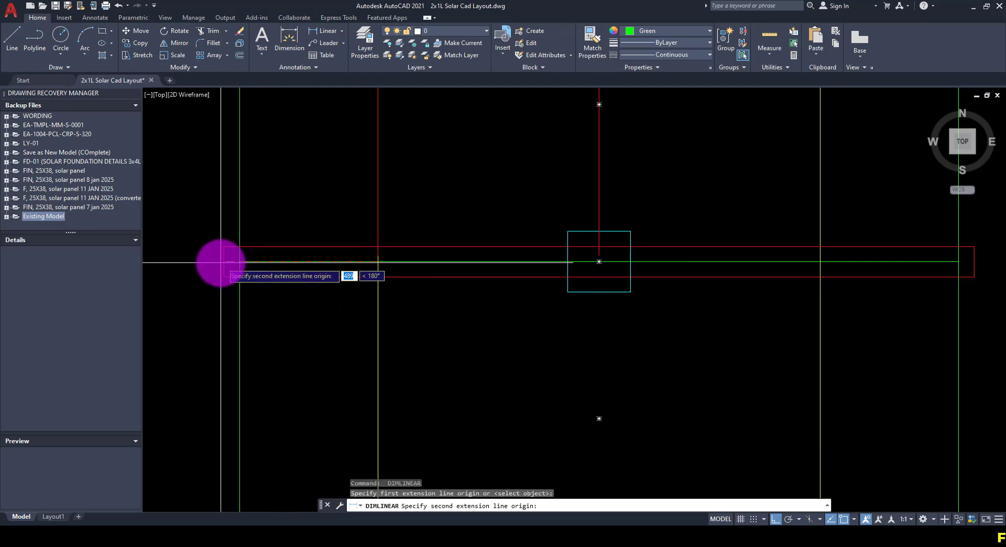
click(222, 262)
click(260, 194)
key(Escape)
scroll(568, 400, down, 4)
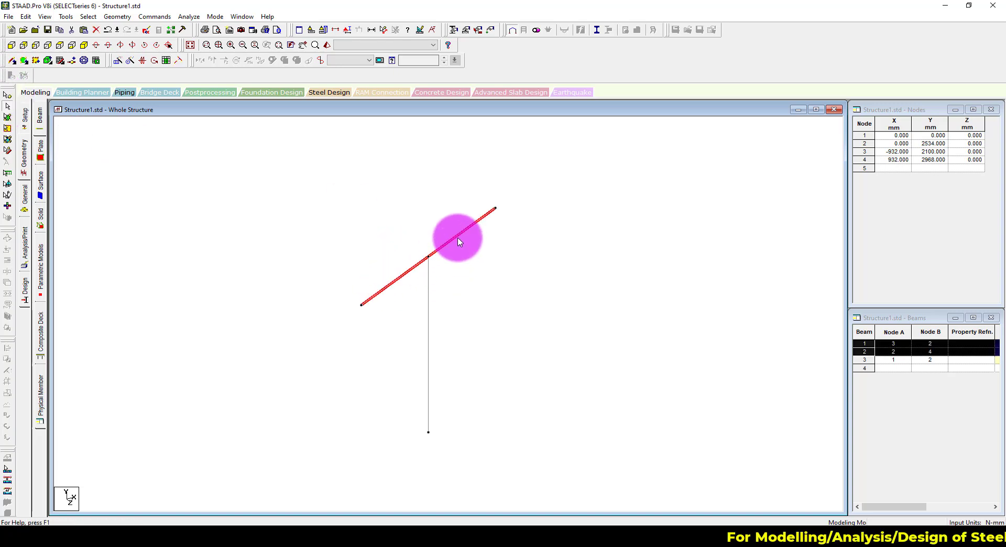
- In STAAD.Pro, paste two copies of the inclined beams, one moved by -700 mm and one by 700 mm in Z
key(ctrl+v)
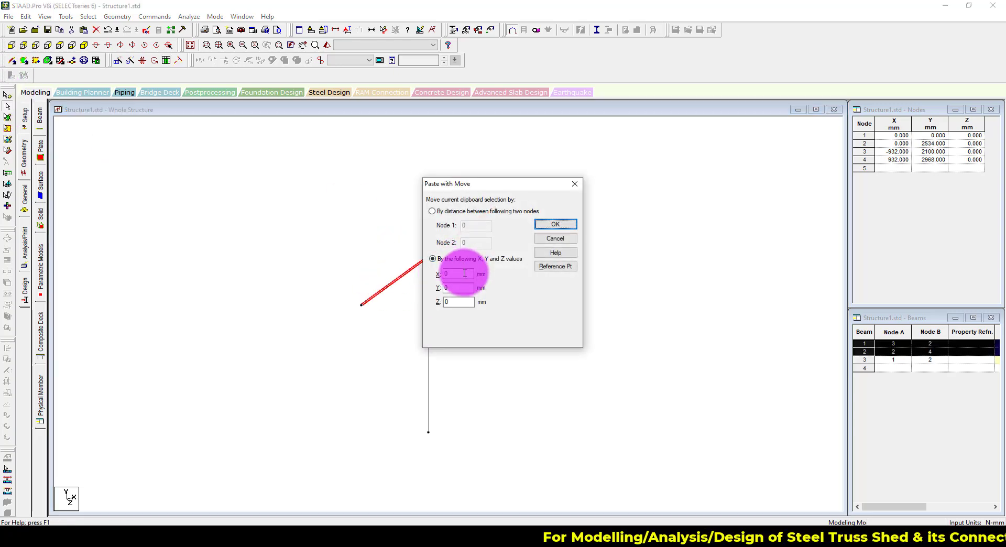
drag(459, 302, 375, 305)
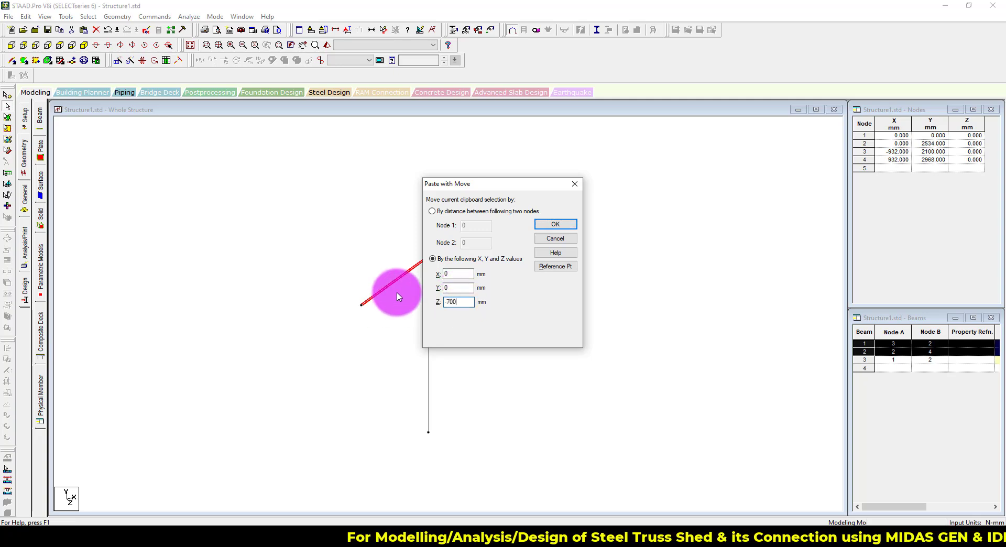
click(555, 224)
key(ctrl+v)
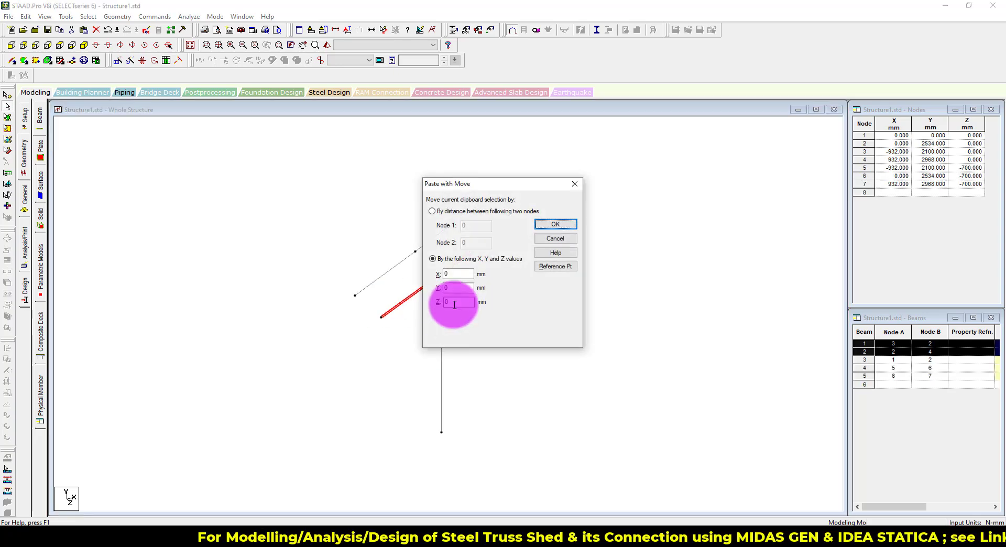
text(700)
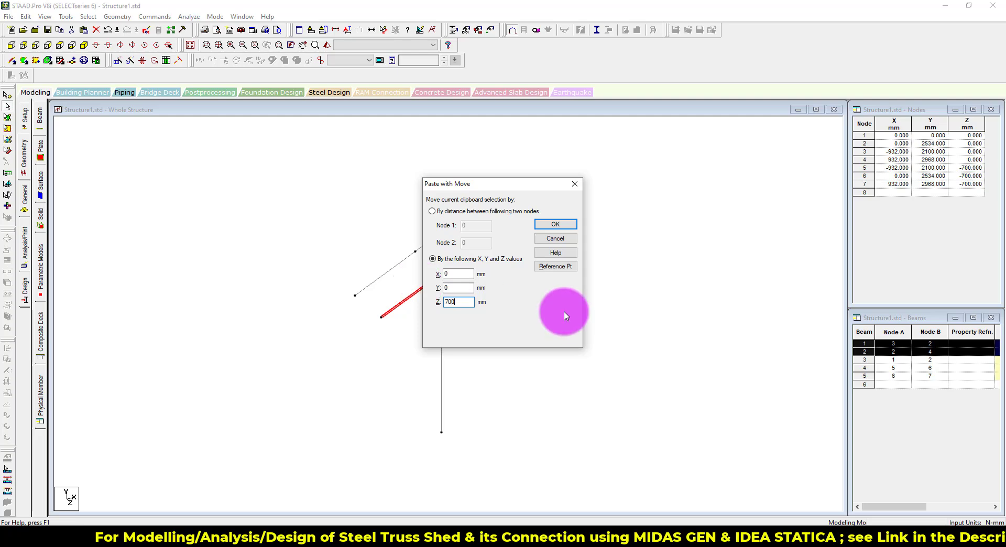
click(555, 224)
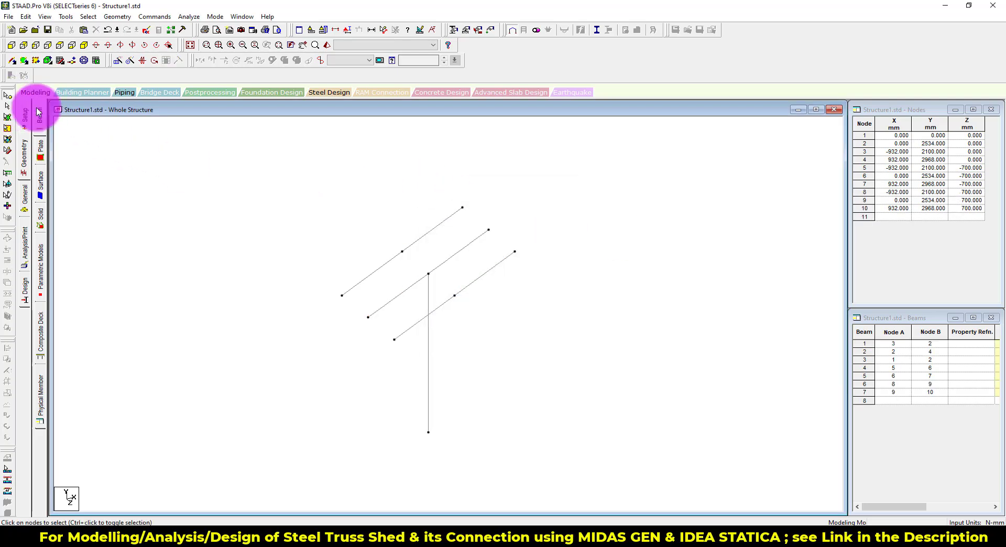
- Paste a node copy moved -489 mm in Z from the midpoint of the inclined beams at Z -700, and another moved 489 mm from the opposite midpoint
click(399, 242)
key(ctrl+v)
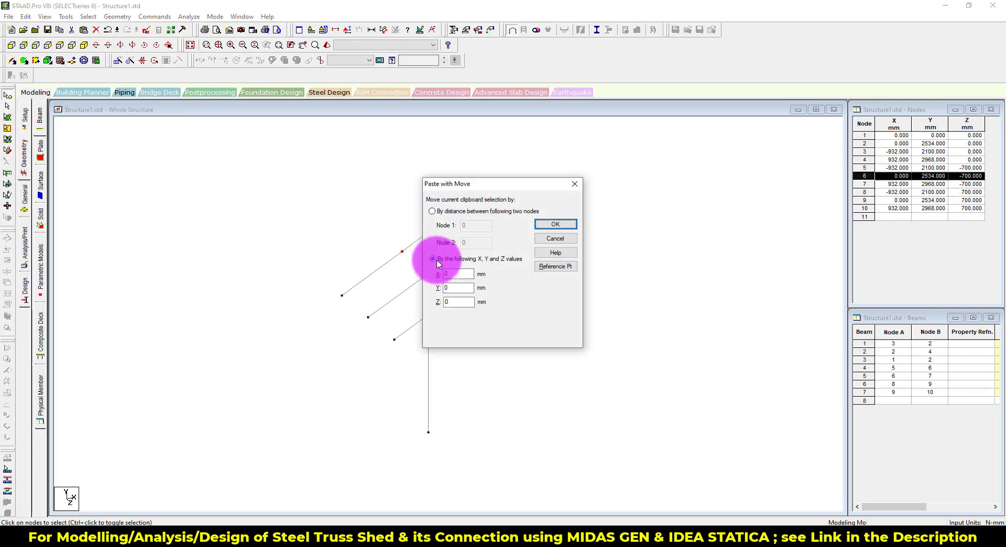
click(556, 225)
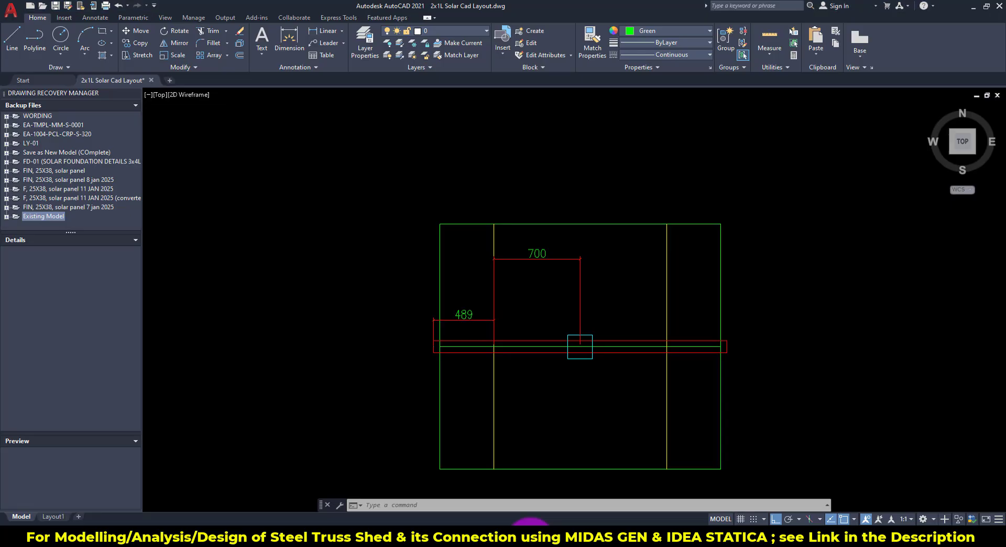
click(451, 345)
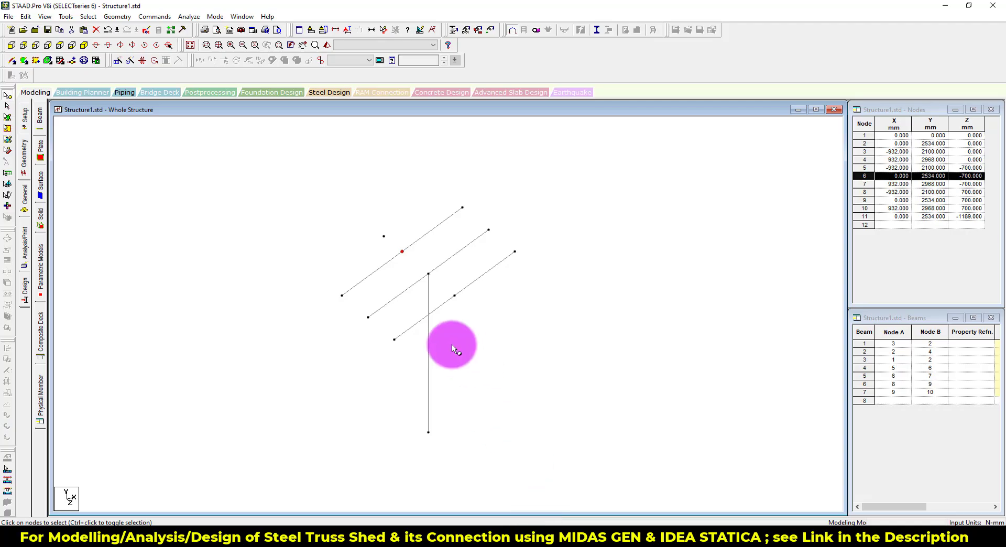
drag(443, 292, 378, 309)
key(ctrl+v)
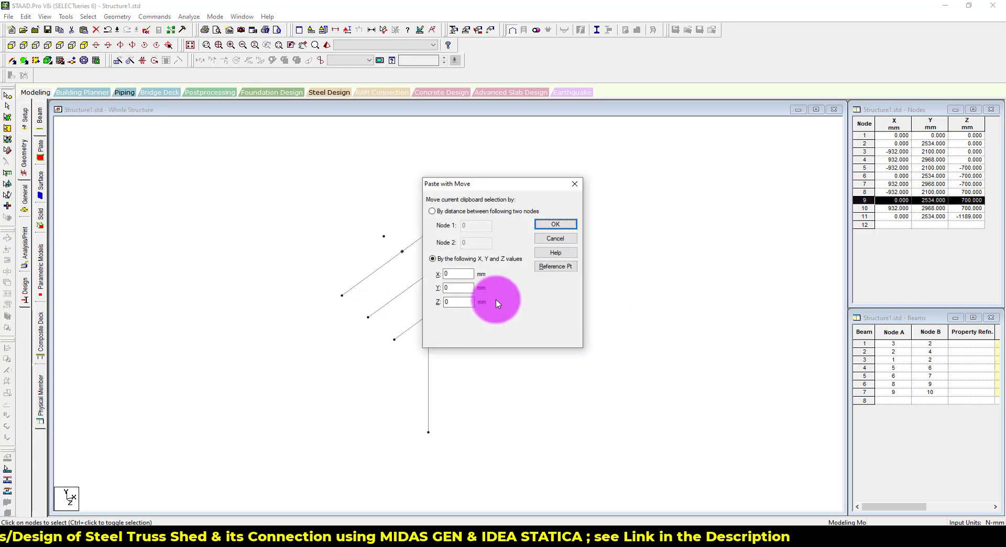
click(550, 224)
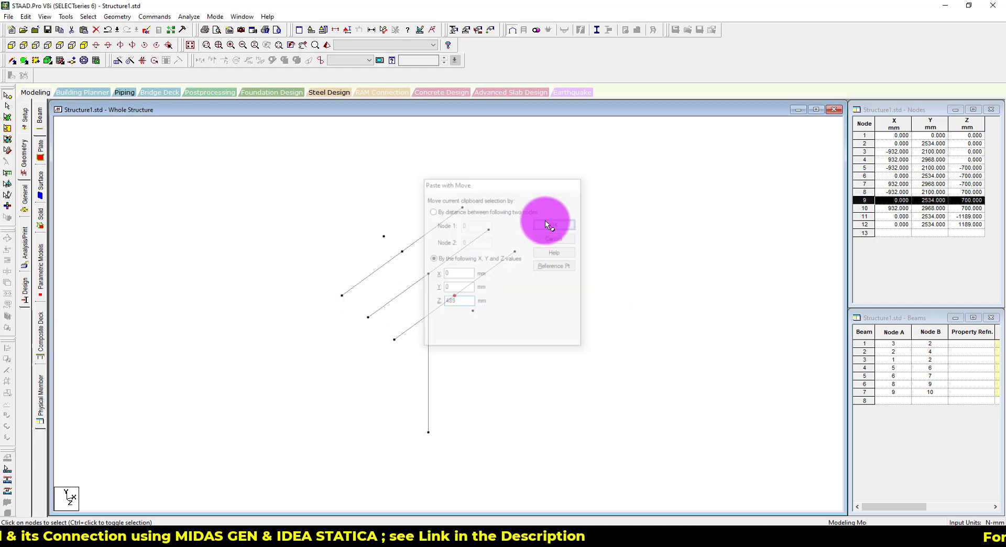
scroll(464, 210, up, 1)
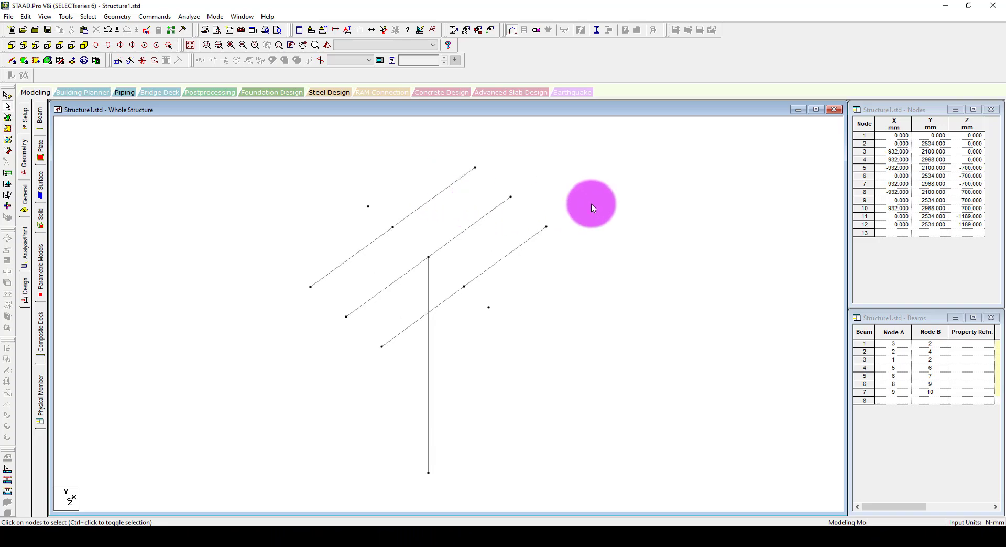
- After checking the AutoCAD plan, add beams in STAAD.Pro along Z joining the two new end nodes through the inclined beams' midpoints and the post top
click(518, 522)
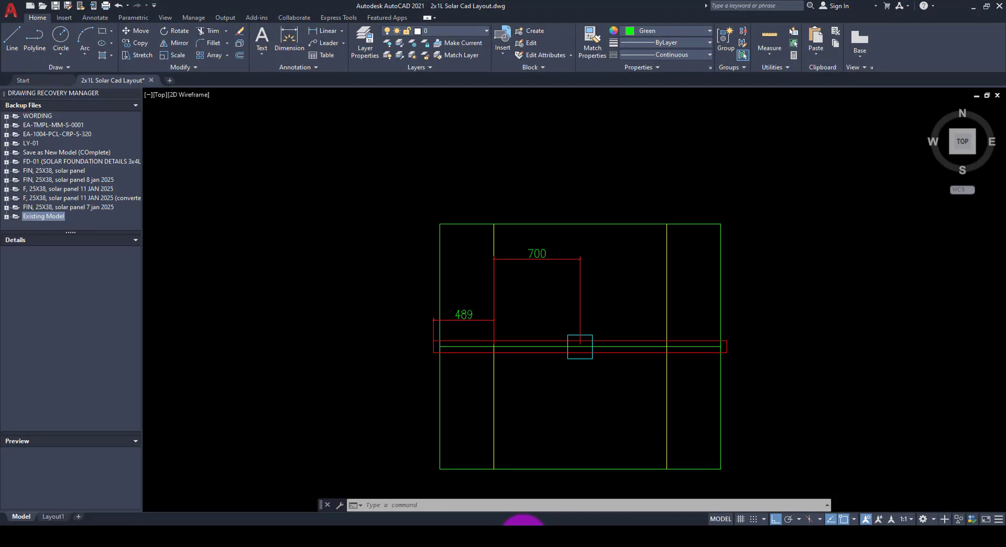
click(524, 537)
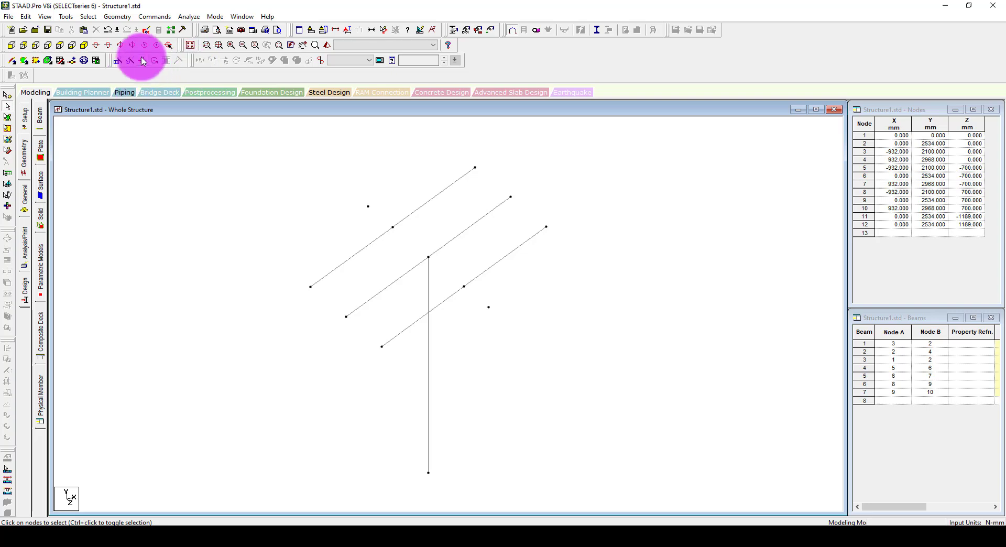
click(13, 61)
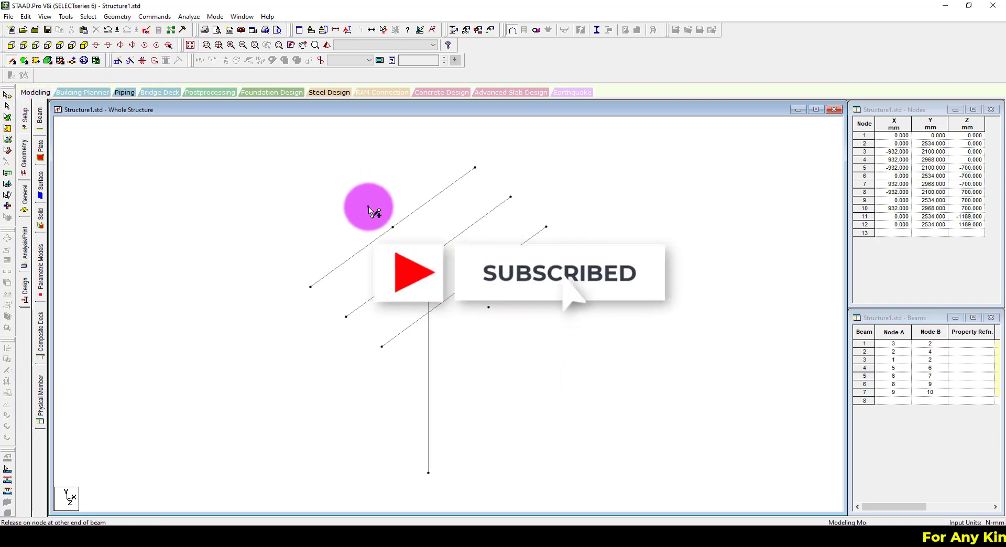
drag(368, 206, 393, 228)
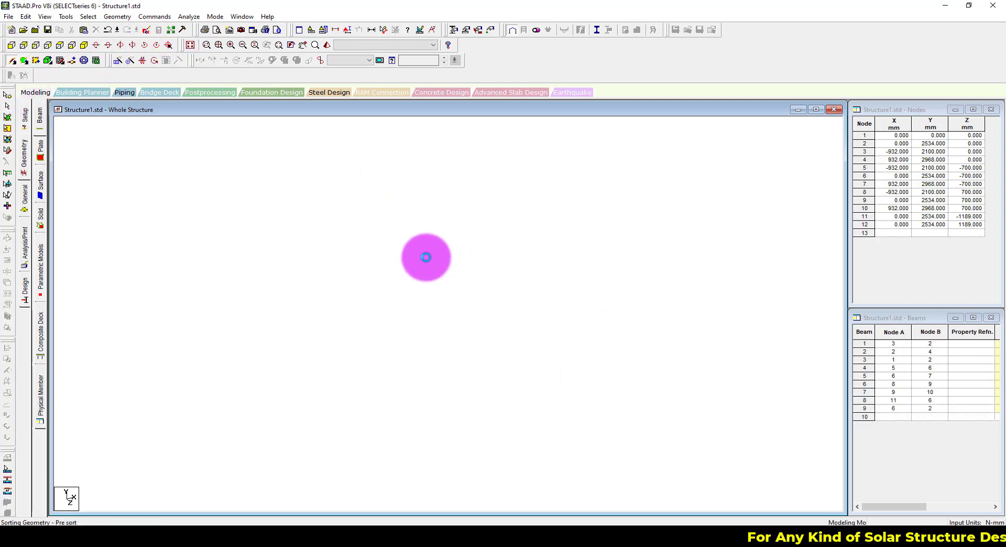
drag(463, 287, 488, 307)
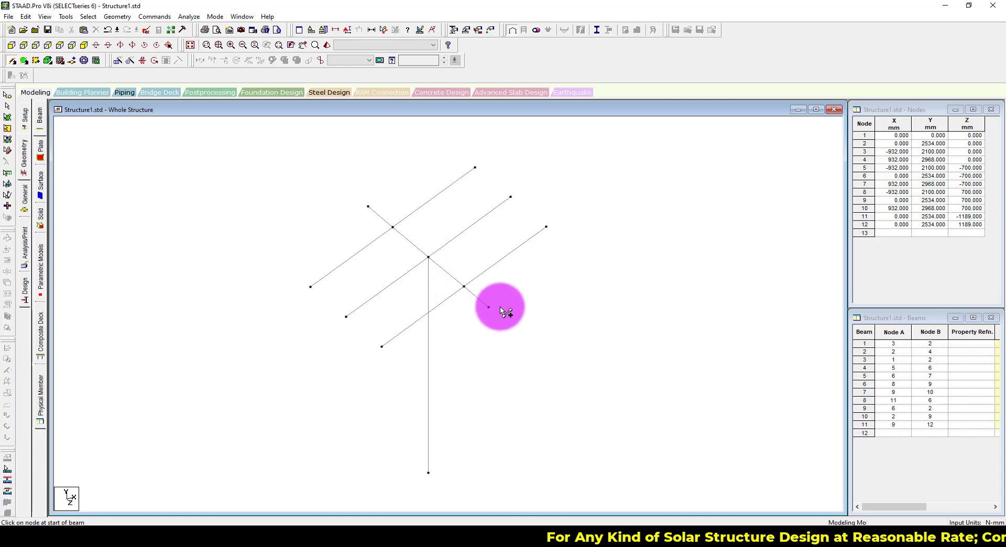
- Delete the two middle inclined beams meeting at the post's top, together with their orphan end nodes
click(362, 307)
key(Delete)
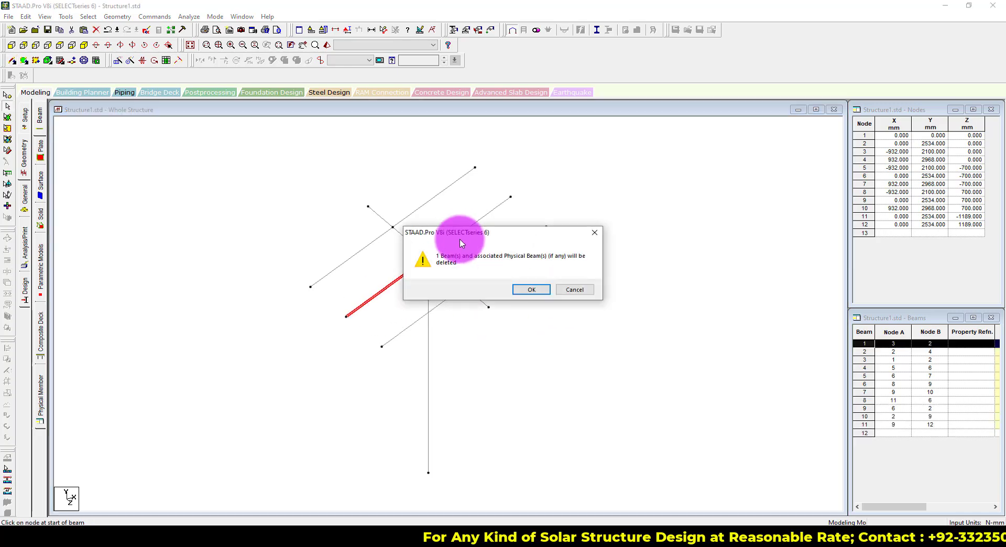
click(533, 291)
key(Return)
key(Delete)
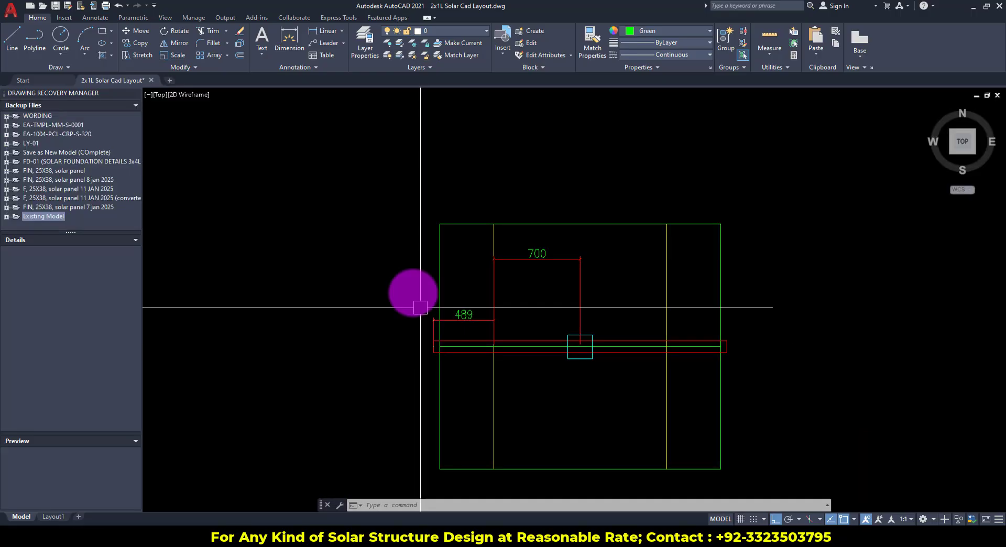
- Switch to AutoCAD and delete the 700 and 489 dimensions from the plan view
key(Delete)
click(426, 311)
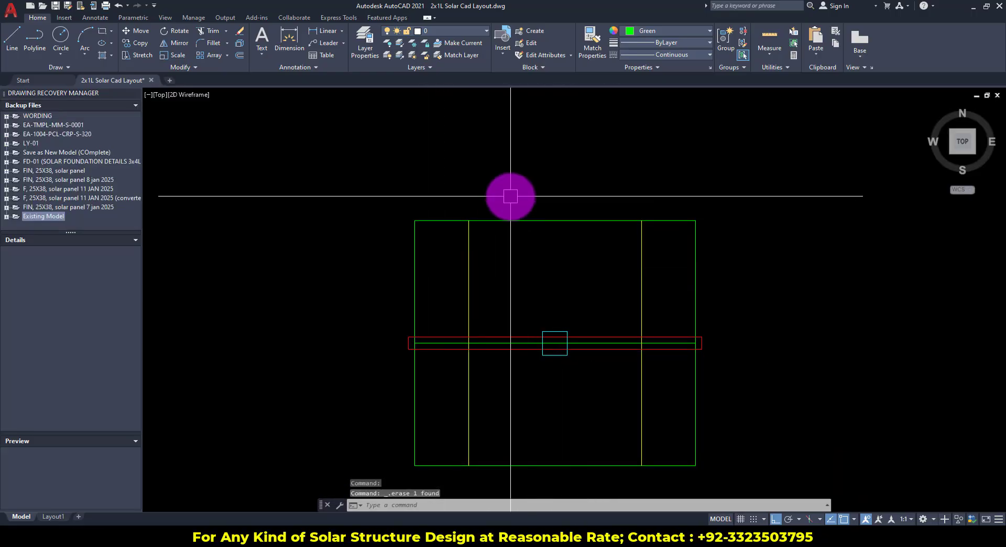
- Examine the positions of the yellow lines and the red beam relative to the post in the plan view
mouse_move(524, 196)
mouse_down()
mouse_move(588, 449)
mouse_move(561, 471)
mouse_up()
key(Escape)
click(531, 186)
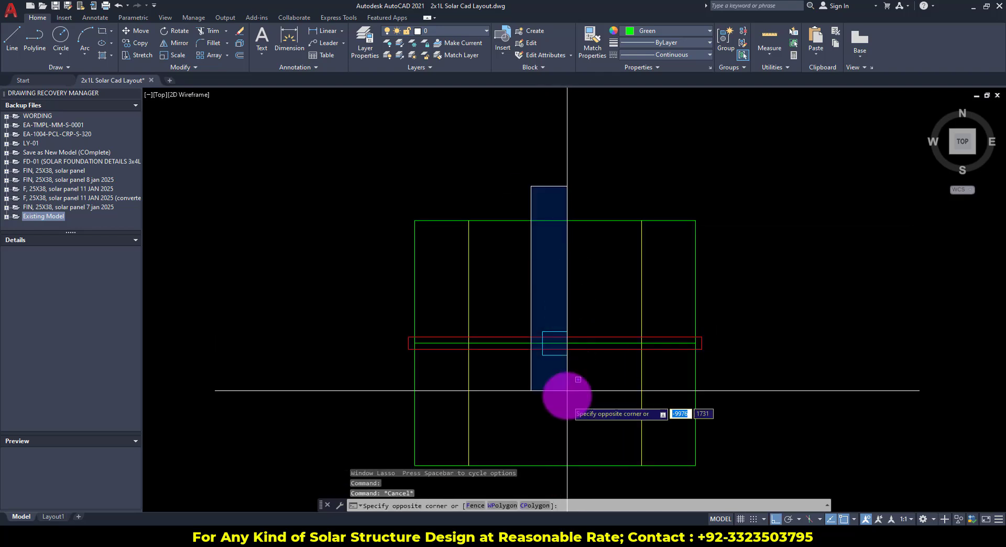
key(Escape)
middle_drag(642, 383, 588, 303)
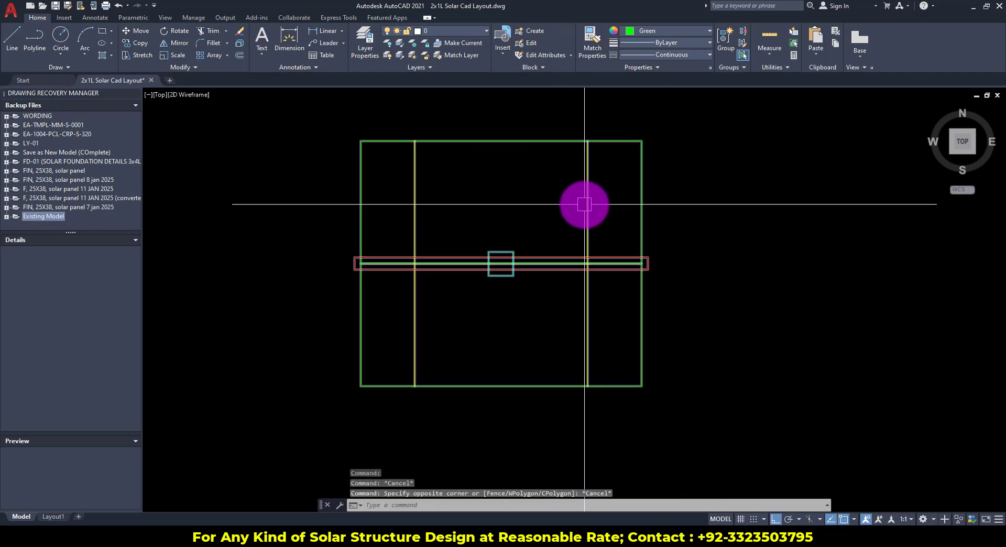
click(567, 127)
key(Escape)
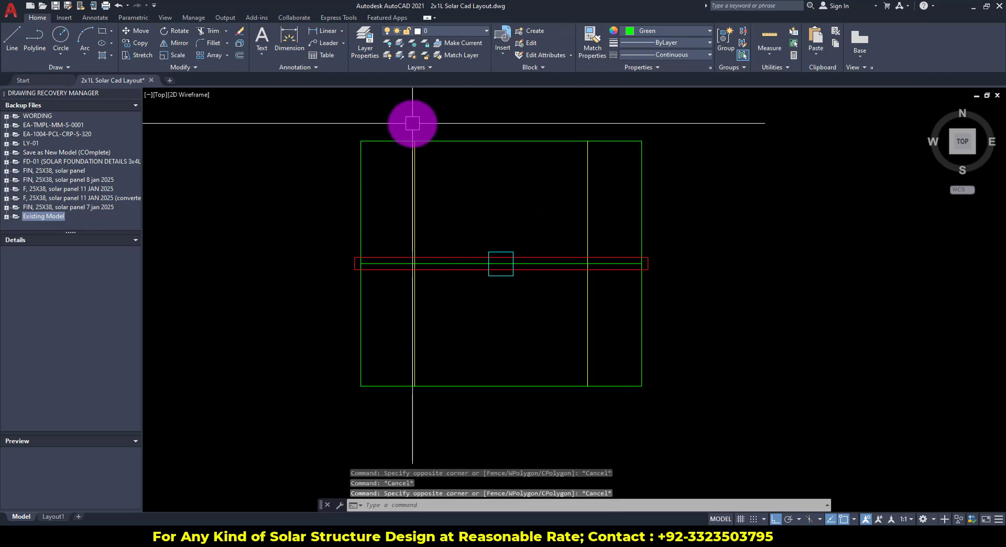
click(398, 108)
key(Escape)
click(312, 245)
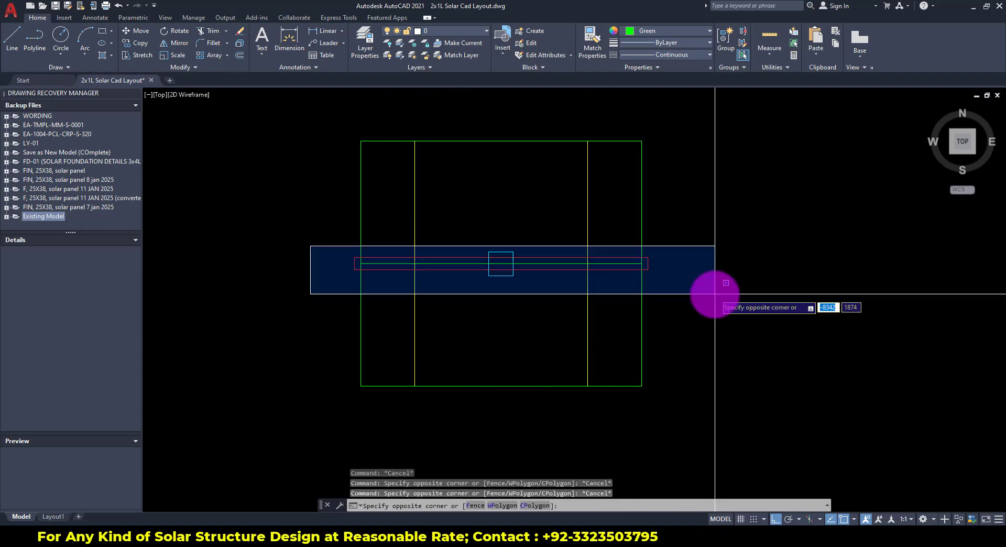
key(Escape)
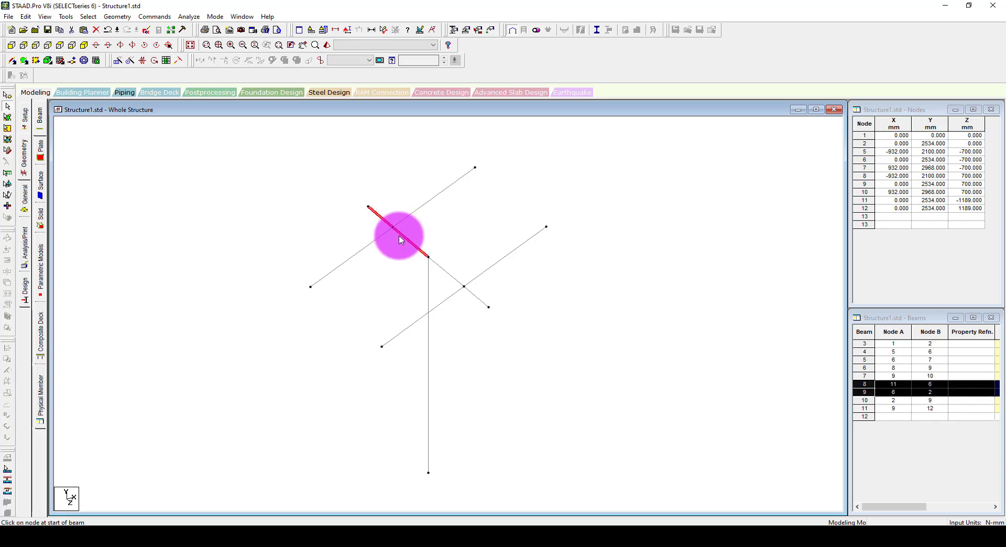
- In STAAD.Pro, identify the cross beam along Z and measure from the post's top node to the beam's end node at negative Z
click(488, 307)
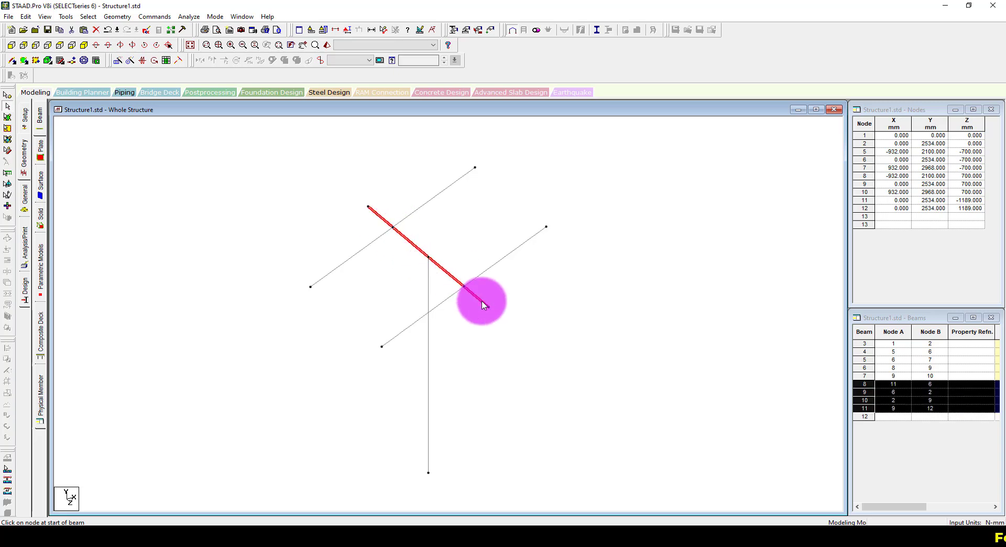
click(576, 301)
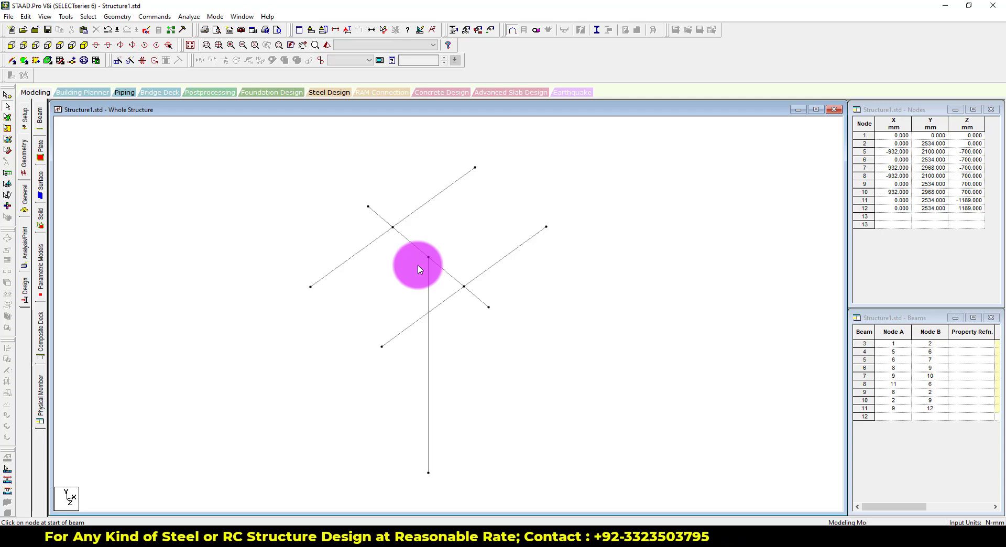
click(7, 95)
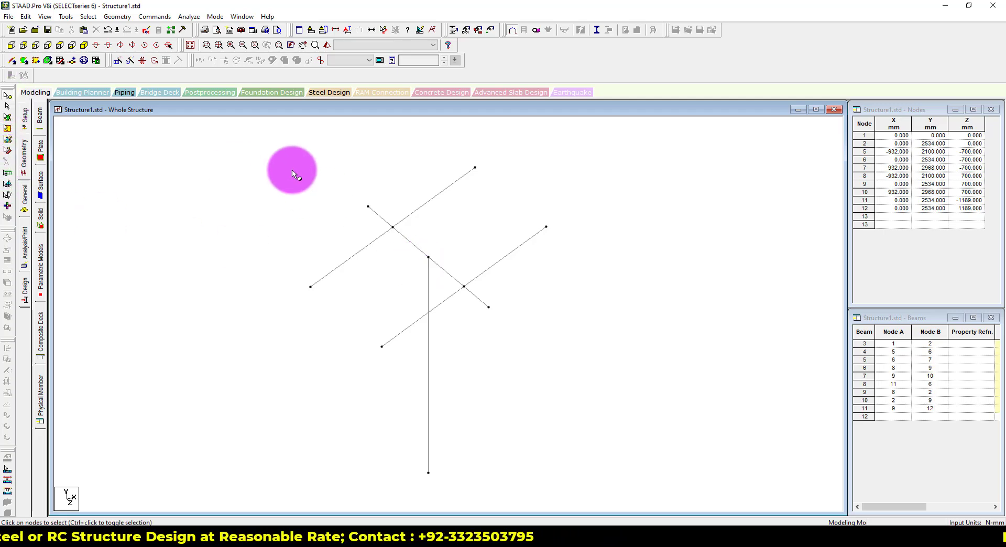
click(384, 29)
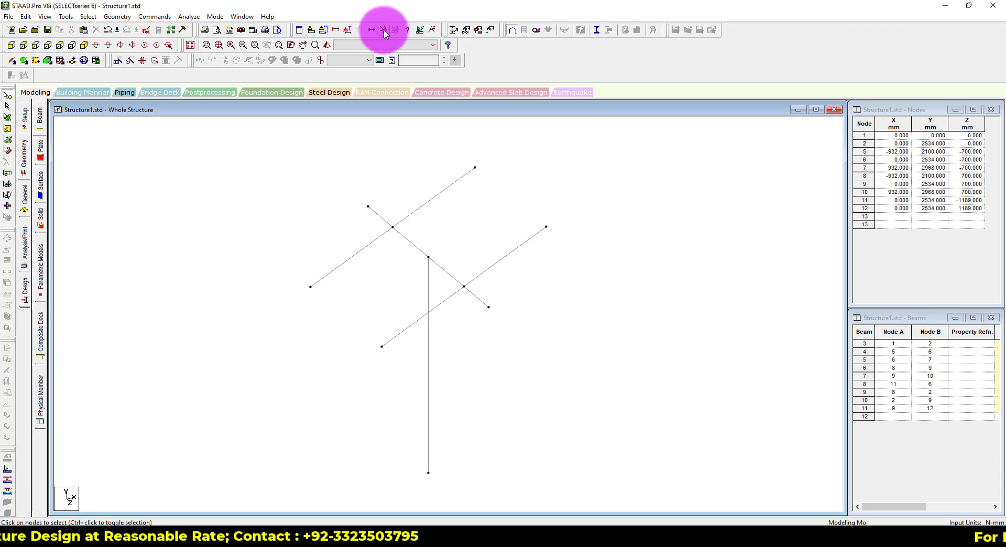
click(428, 256)
click(368, 206)
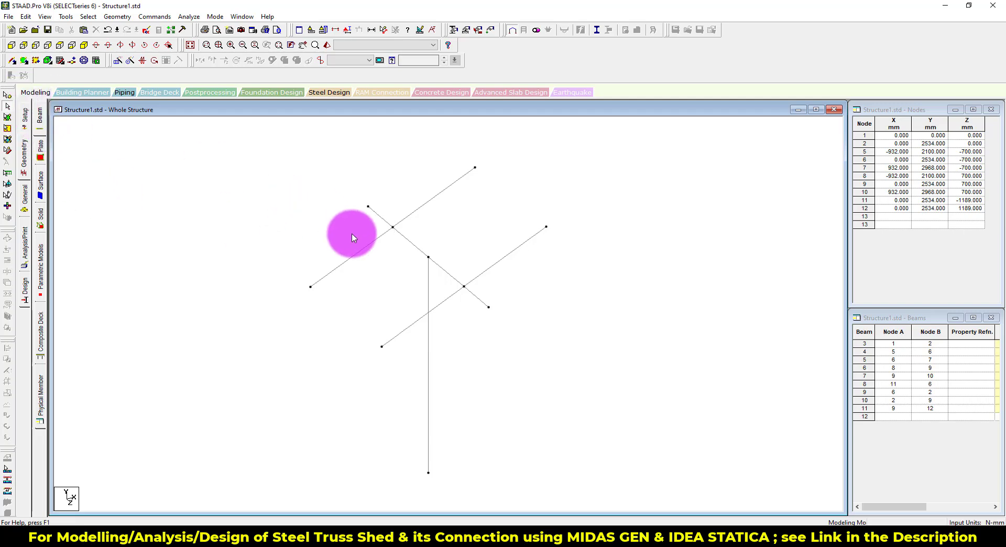
- Paste a copy of the post's top node moved by -1189 mm in Y to add a brace node on the post
click(7, 95)
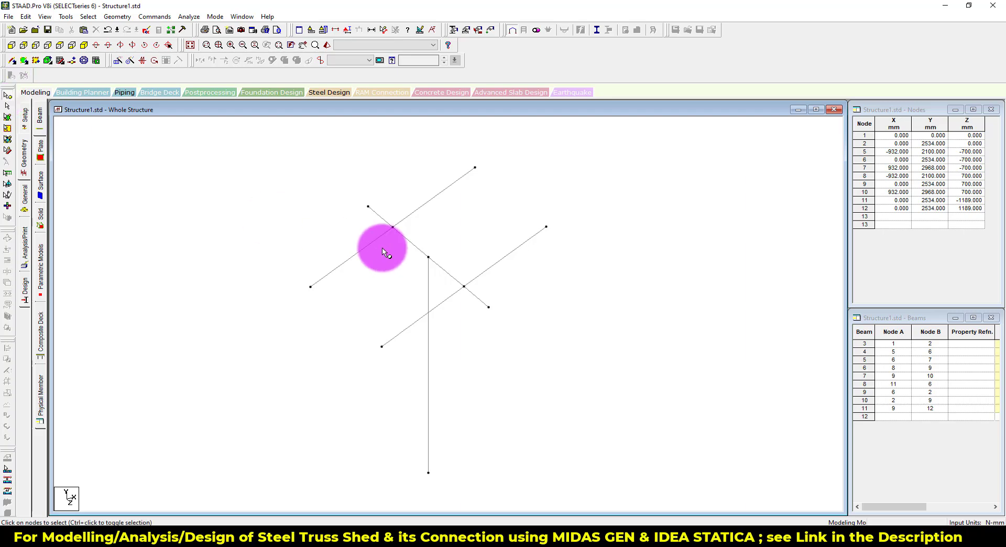
click(429, 258)
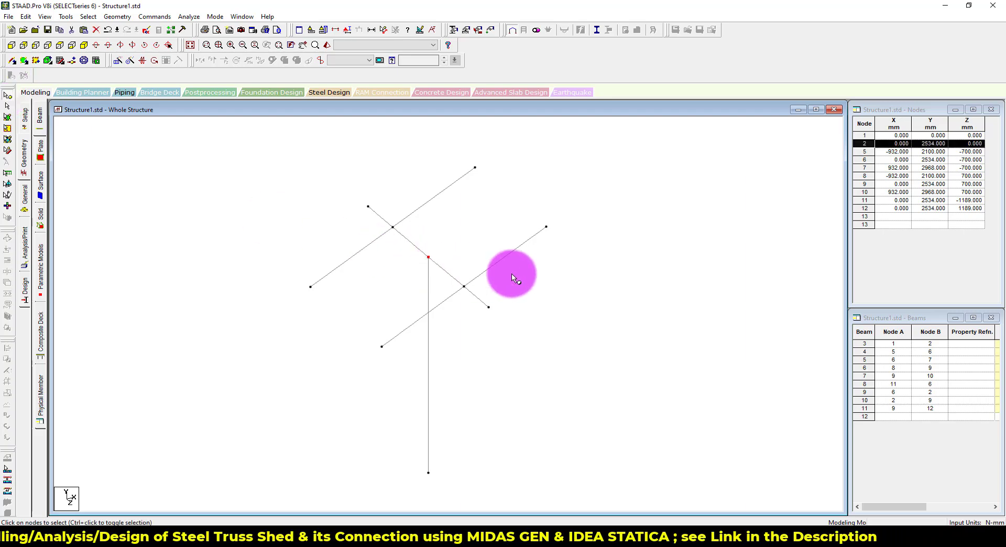
key(ctrl+v)
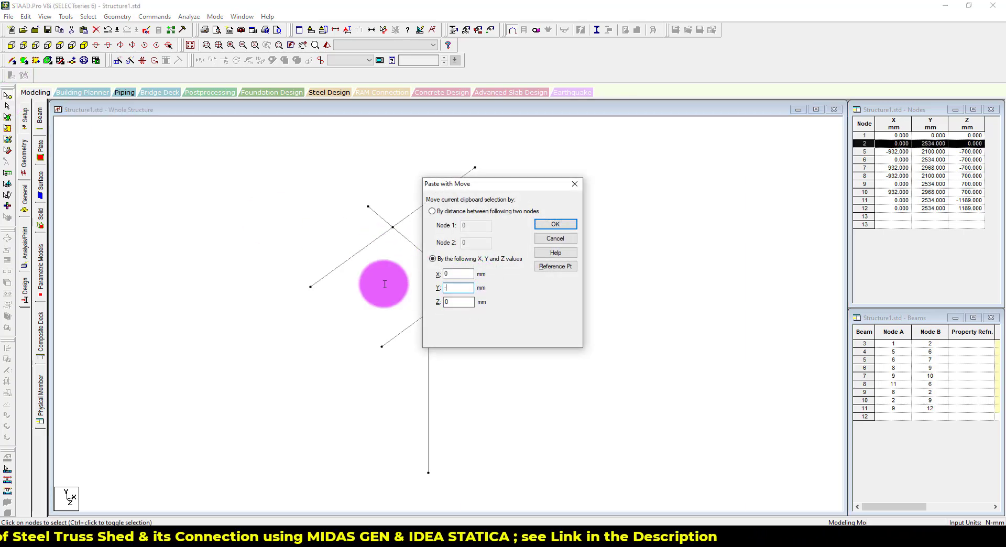
text(-1189)
click(554, 224)
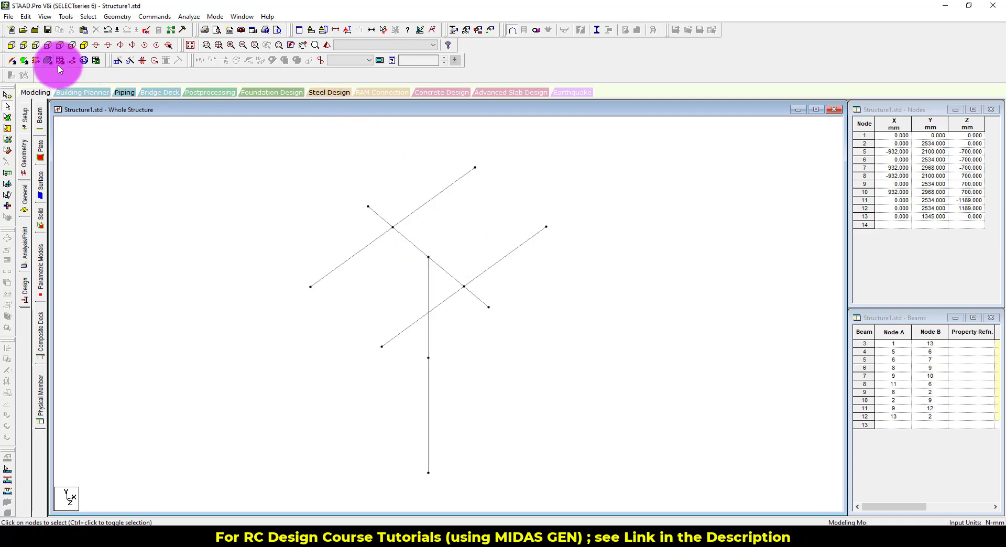
- Add two diagonal brace beams connecting both ends of the cross beam to the new node on the post
click(15, 64)
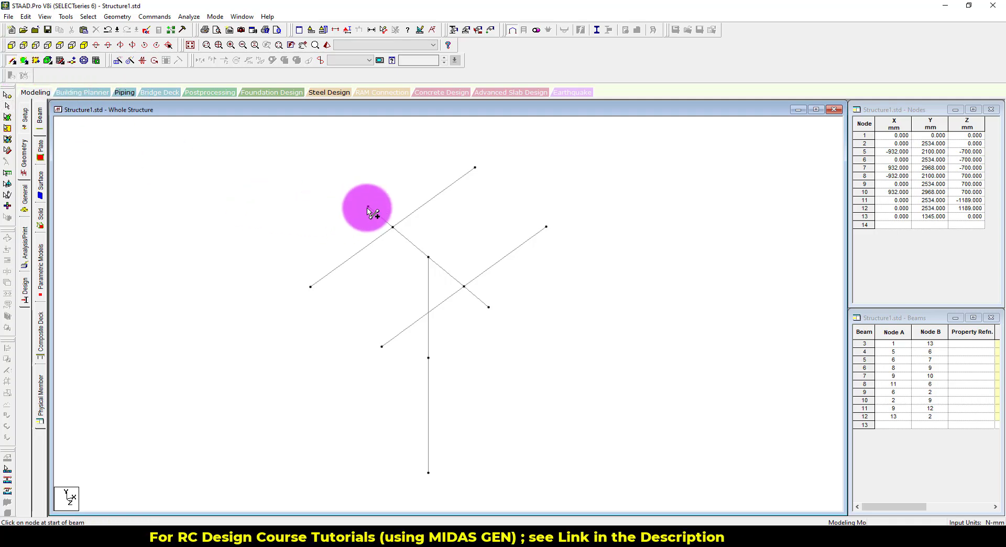
mouse_move(368, 206)
mouse_down()
mouse_move(426, 360)
mouse_move(494, 328)
mouse_move(489, 307)
mouse_up()
middle_drag(540, 293, 575, 300)
- Examine the braced structure from different angles around the vertical axis
key(Right)
key(Right)
key(Right)
key(Right)
key(Right)
key(Right)
key(Right)
key(Left)
key(Left)
key(Left)
key(Left)
key(Left)
key(Left)
key(Left)
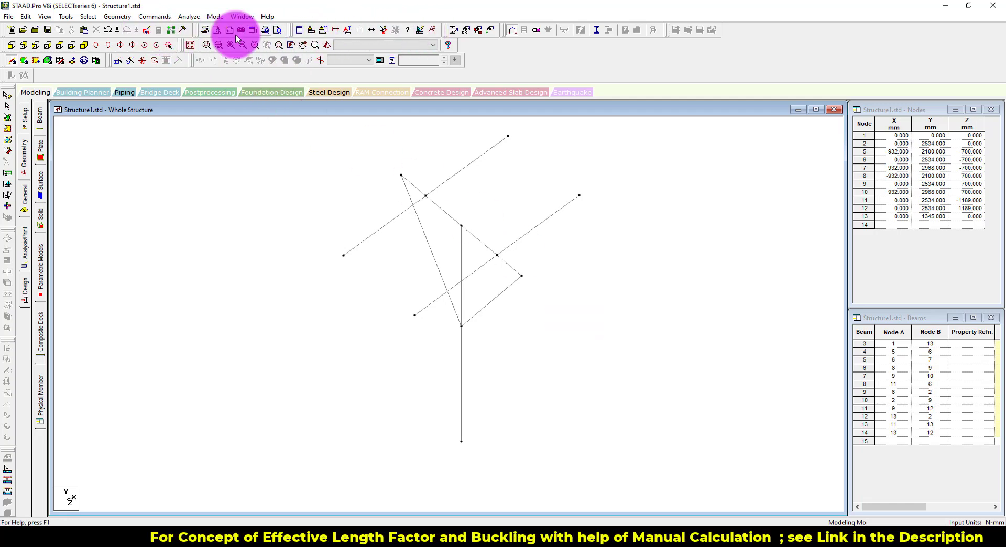
- Measure the post from its base to the brace node and convert the height to feet in Calculator as 1345 ÷ 25 ÷ 12
click(383, 30)
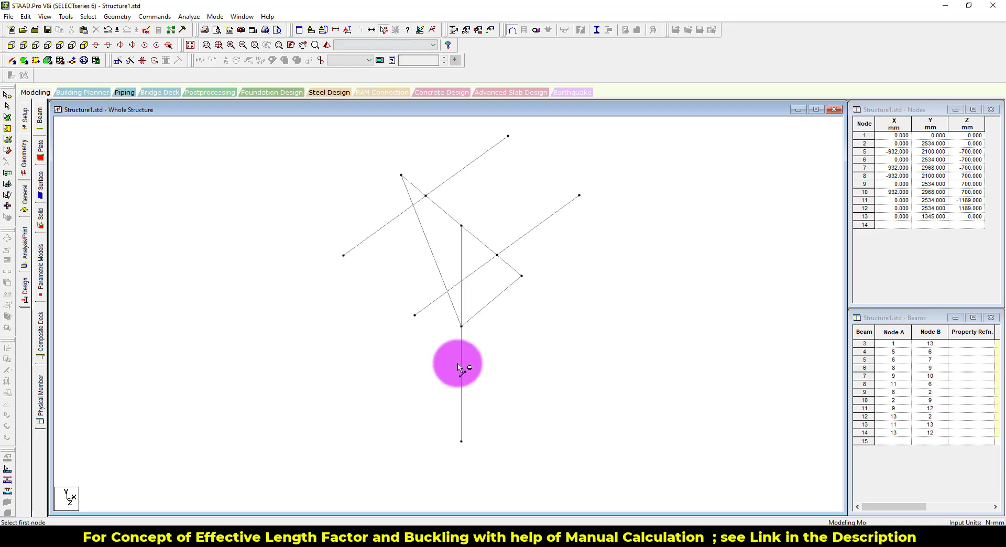
click(461, 441)
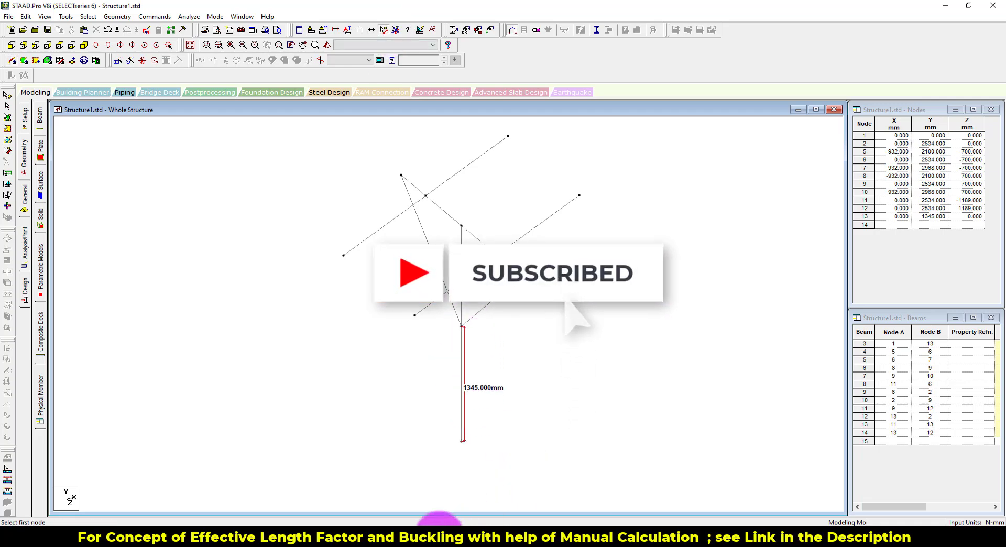
click(439, 536)
click(753, 291)
text(1345*)
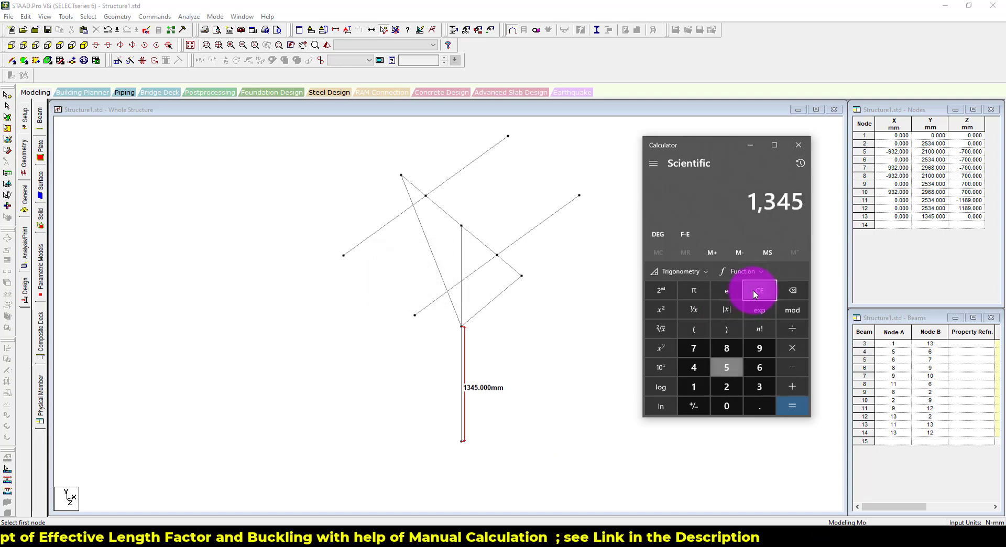
text(/25/12=)
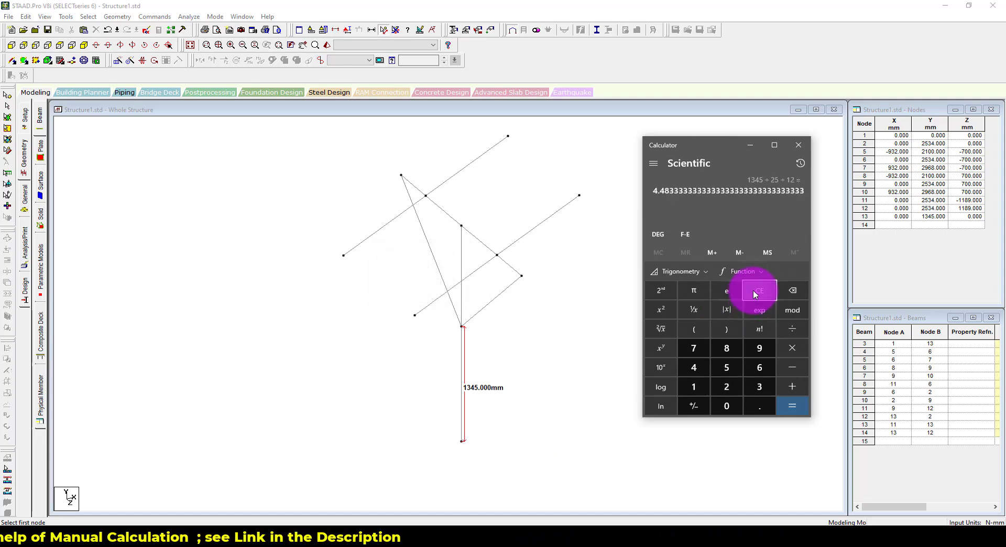
click(750, 144)
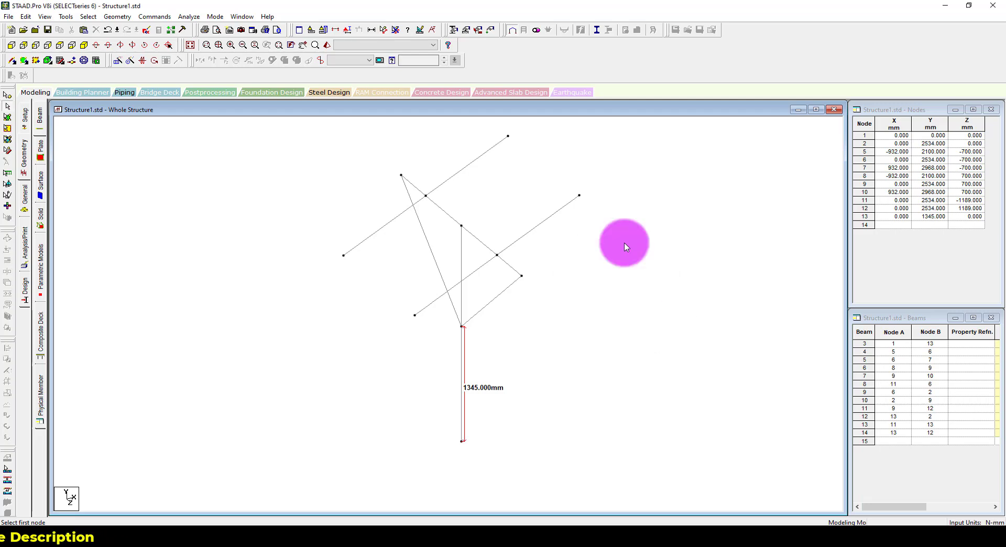
- Remove the dimension displayed on the lower part of the post
click(392, 30)
scroll(607, 265, down, 1)
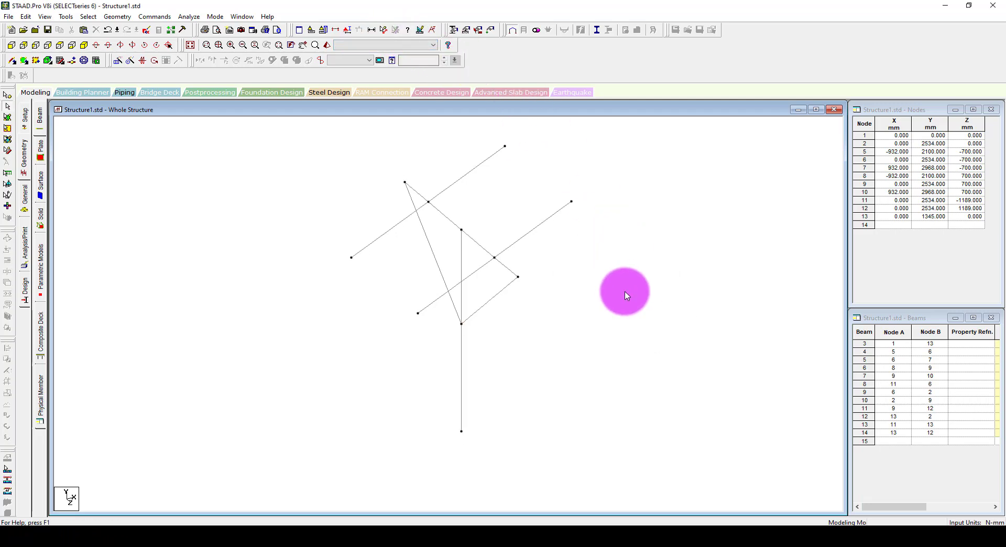
middle_drag(626, 295, 596, 289)
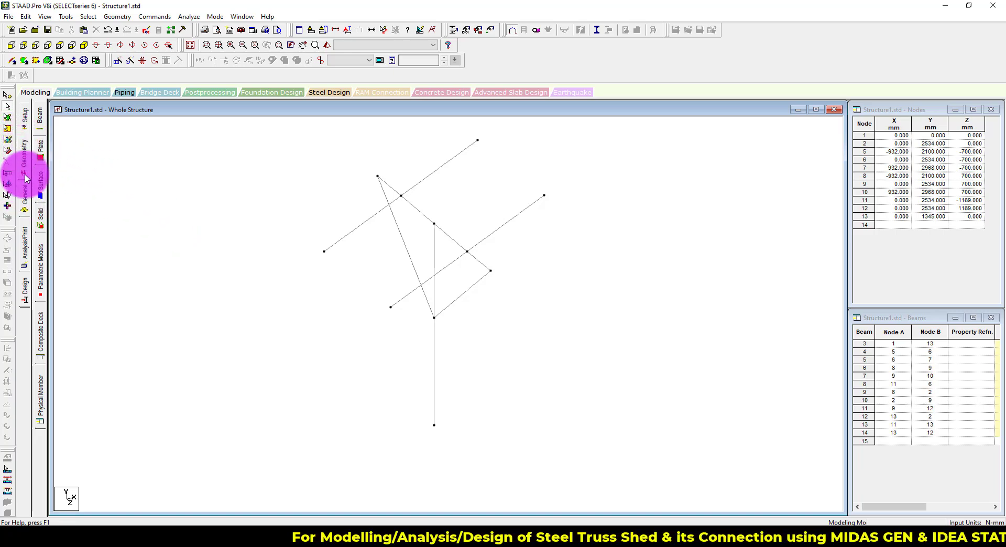
- Add the American W shapes W4X13, W5X16 and W5X19 in STEEL to the structure's section properties
click(24, 193)
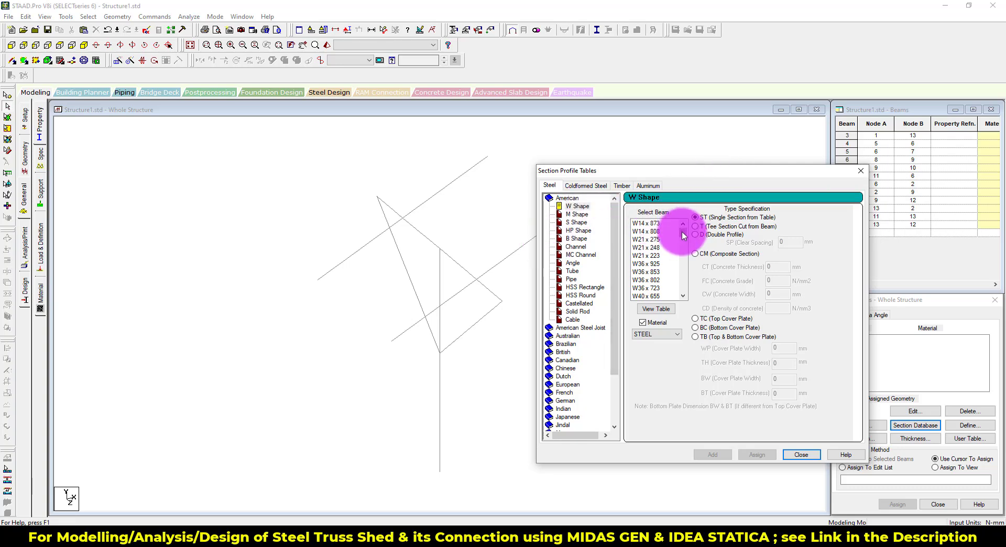
drag(683, 234, 683, 289)
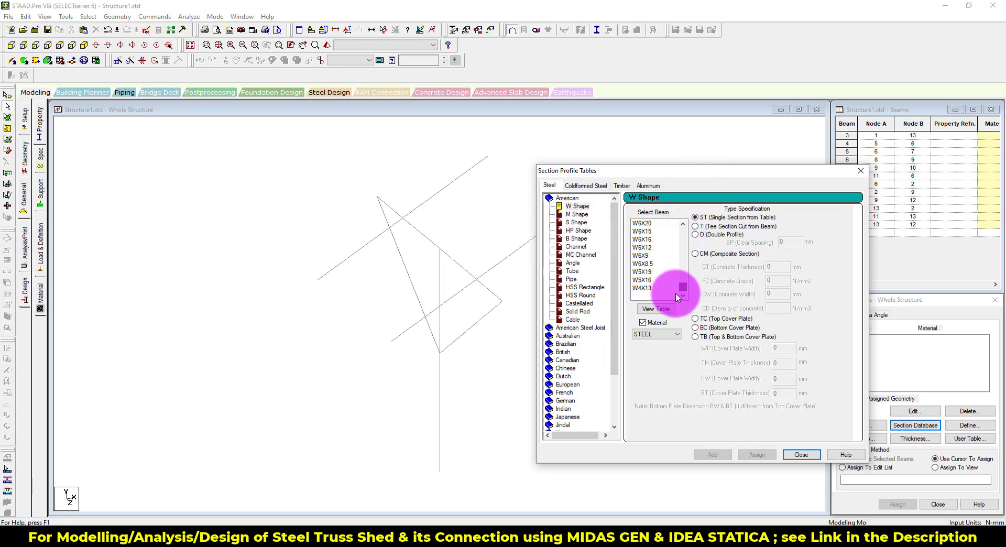
click(653, 289)
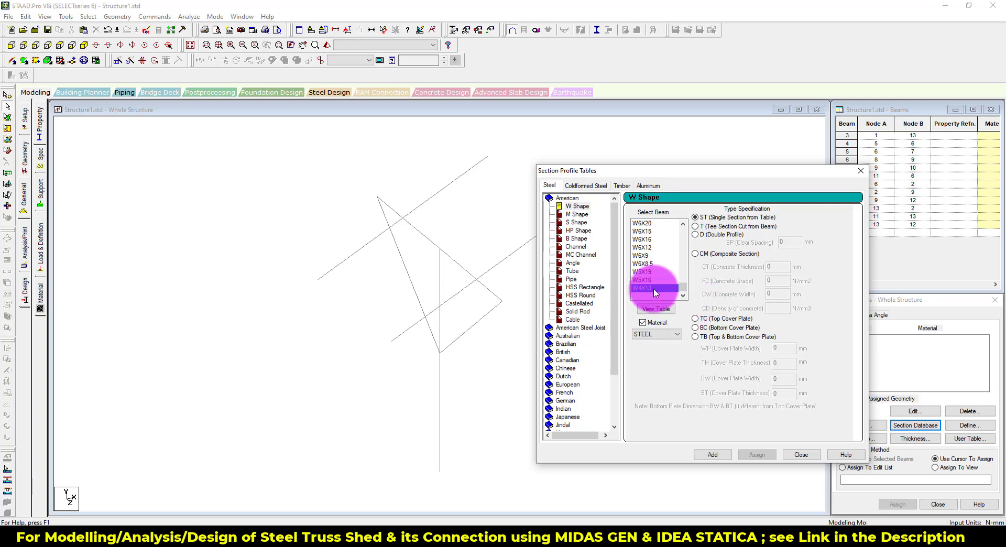
double_click(655, 290)
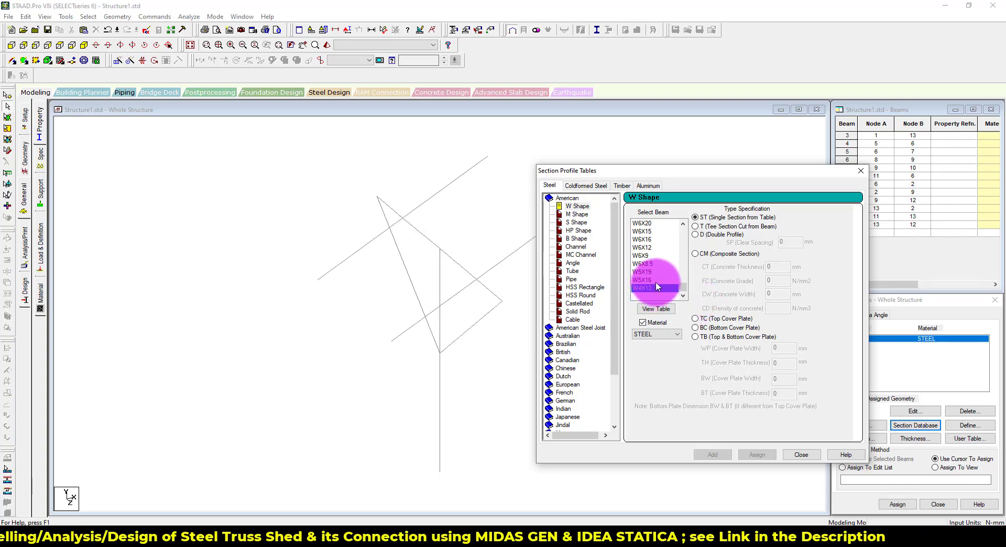
double_click(657, 279)
double_click(663, 271)
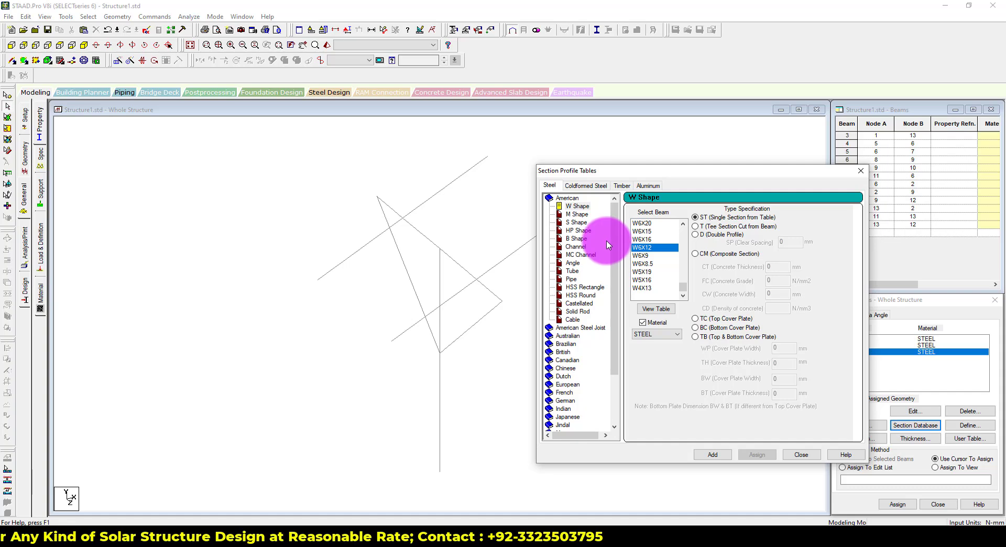
- Add the American pipe sections PIPS10, PIPS12, PIPS15, PIPS20, PIPS25, PIPS30, PIPS35, PIPS40 and PIPS50 in STEEL to the properties
click(571, 279)
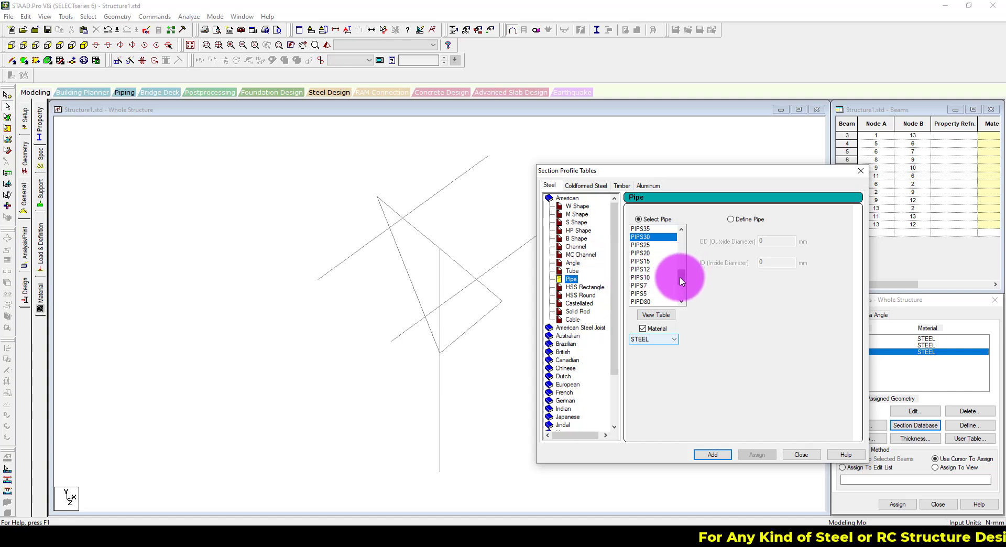
mouse_move(681, 274)
mouse_down()
mouse_move(681, 295)
mouse_move(679, 283)
mouse_up()
scroll(679, 284, up, 1)
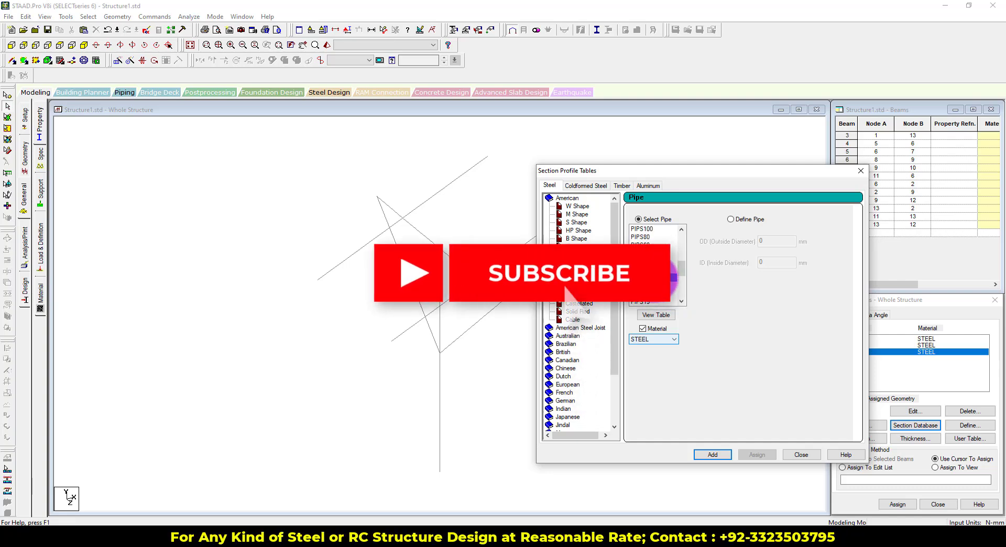
click(652, 289)
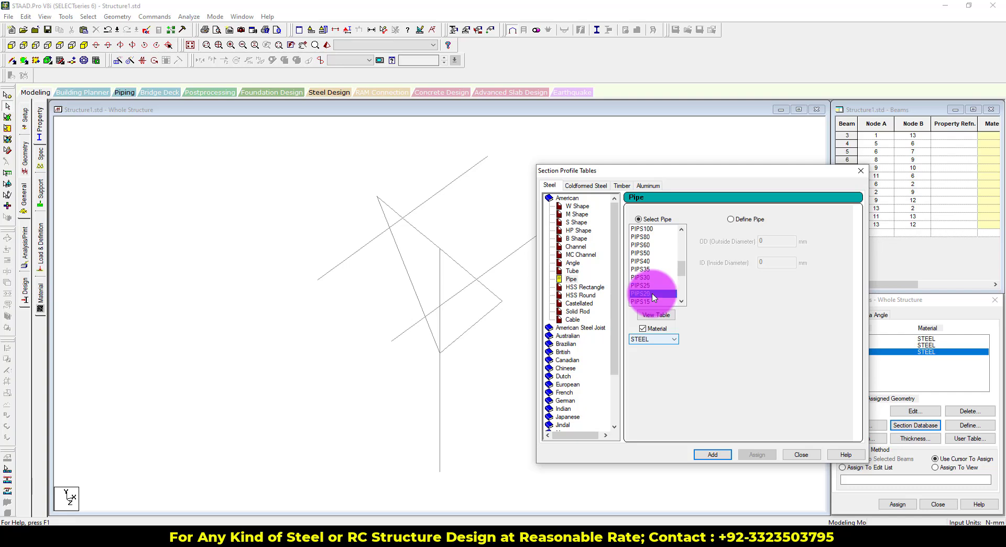
double_click(656, 286)
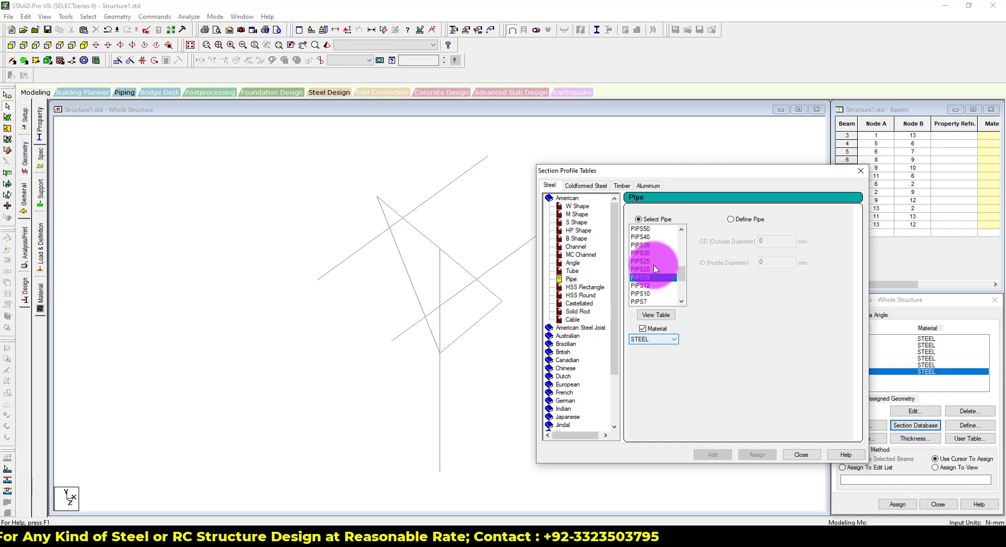
click(653, 270)
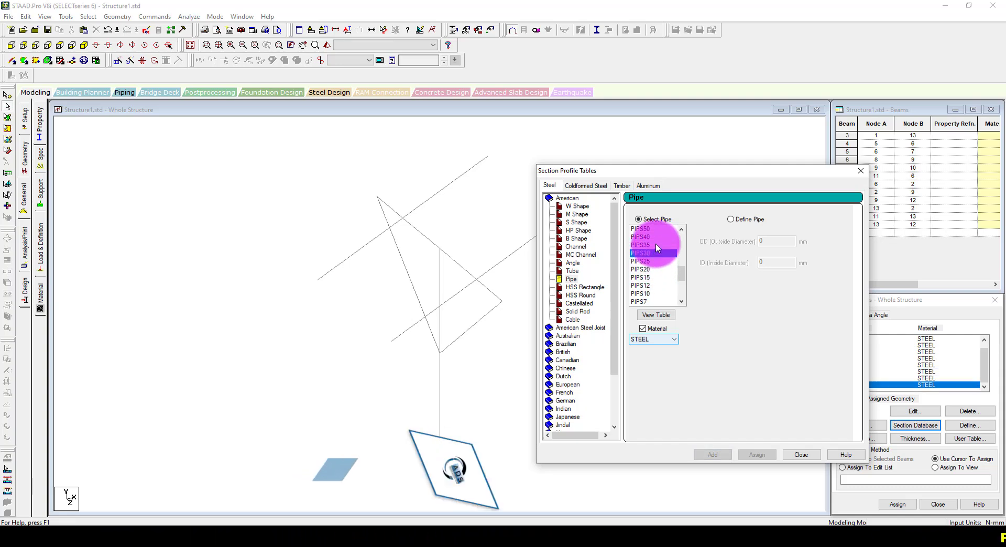
click(644, 228)
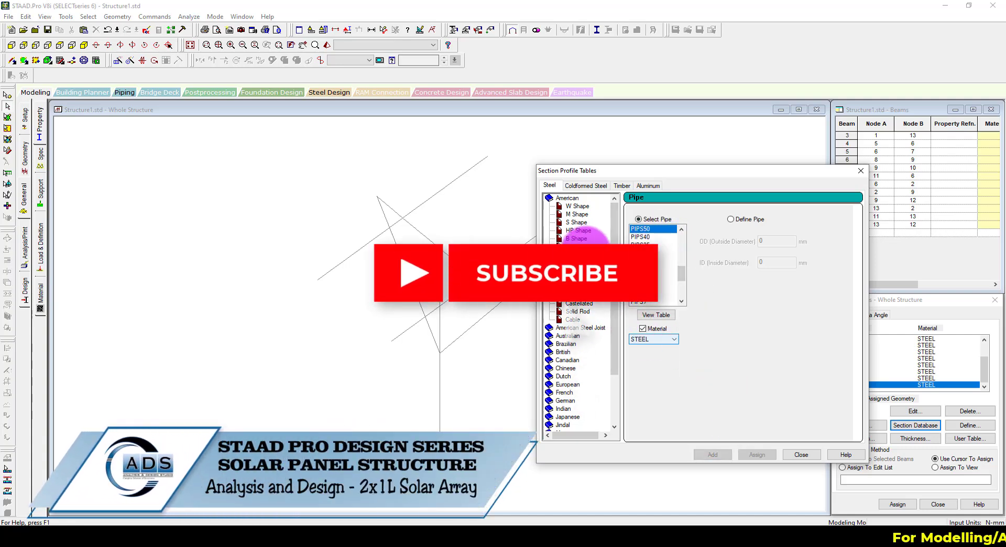
- Add the American single channels C3X3, C3X4, C3X5 and C3X6 in STEEL, and close the section tables
click(575, 246)
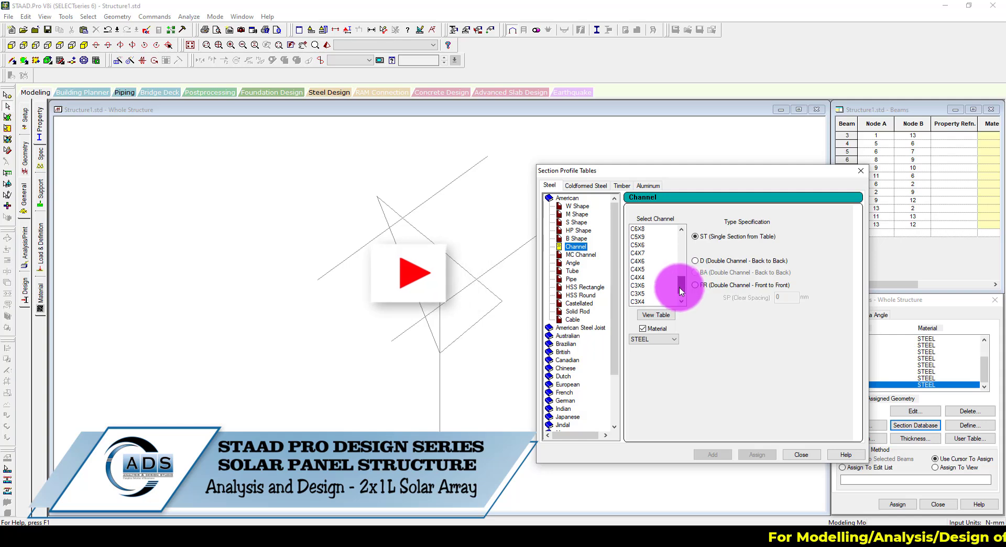
drag(680, 288, 679, 294)
click(642, 293)
click(643, 285)
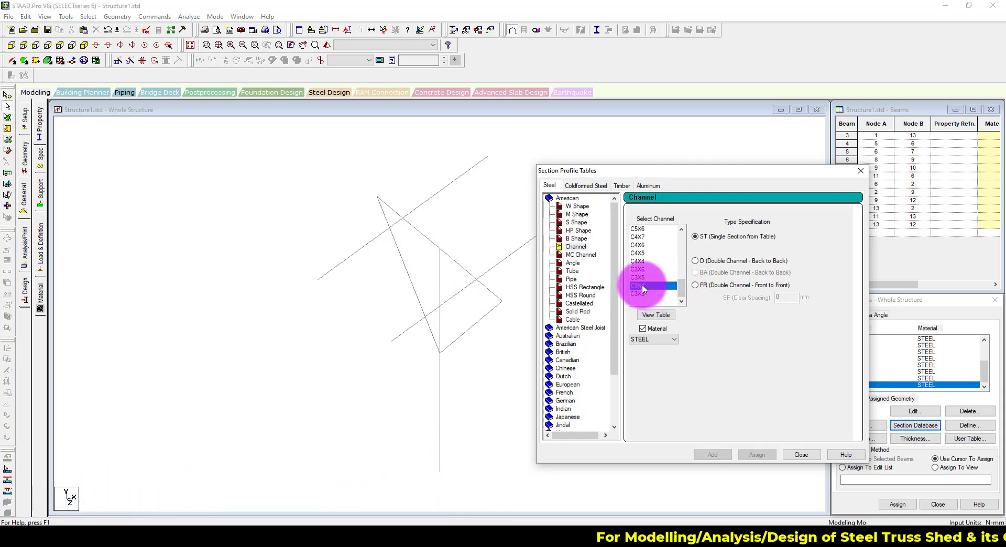
double_click(650, 269)
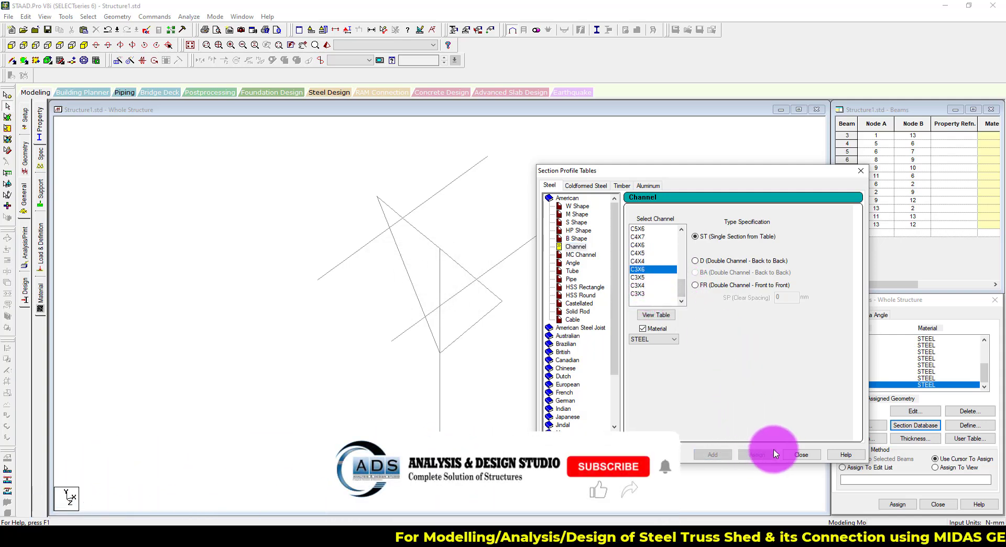
click(797, 453)
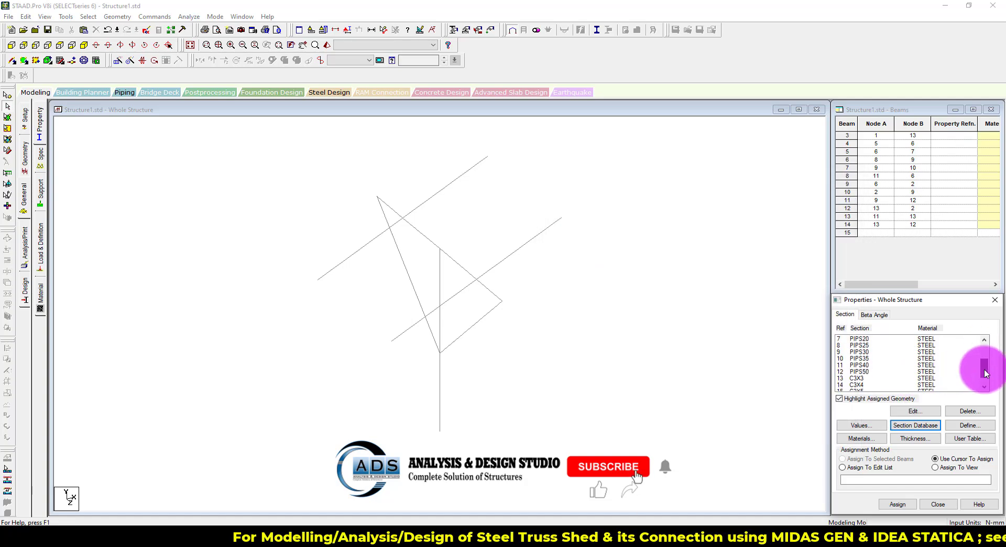
- Assign the C3X6 channel section to all segments of the two inclined beams
drag(985, 373, 982, 390)
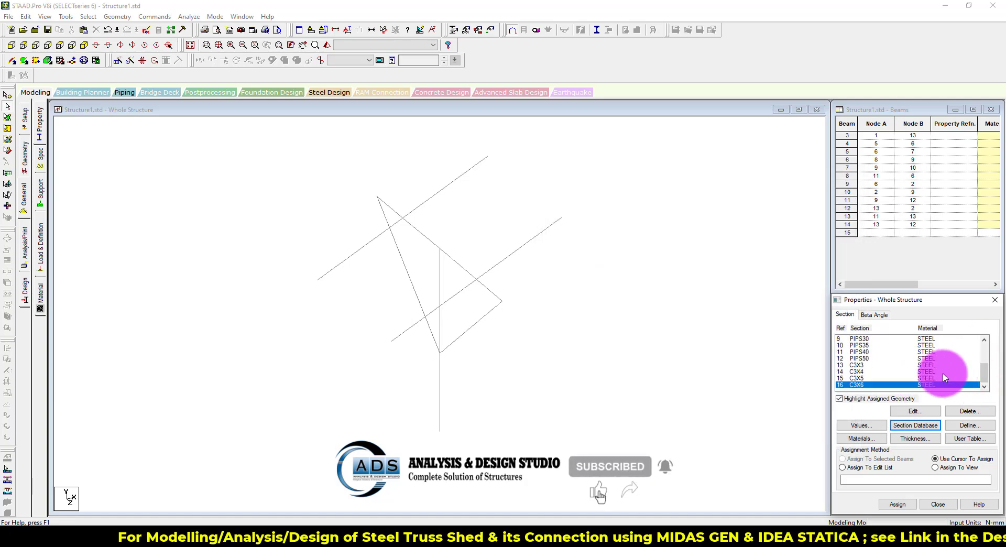
click(419, 217)
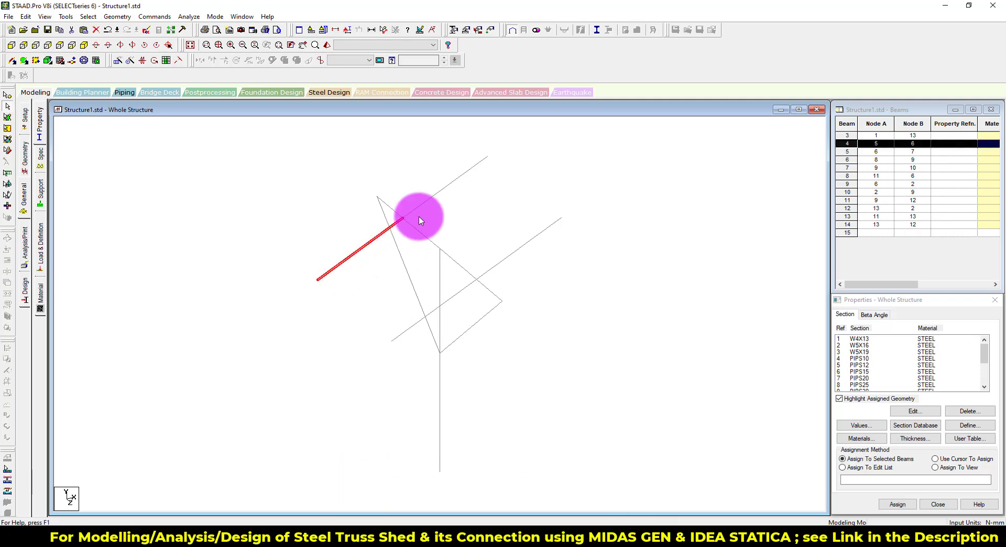
ctrl+click(431, 197)
scroll(871, 387, down, 3)
click(872, 387)
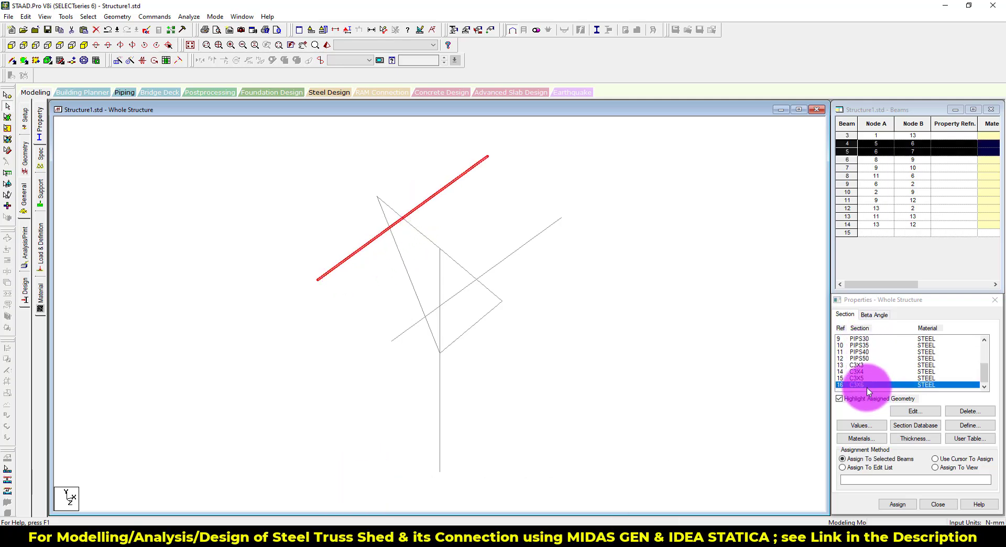
click(890, 503)
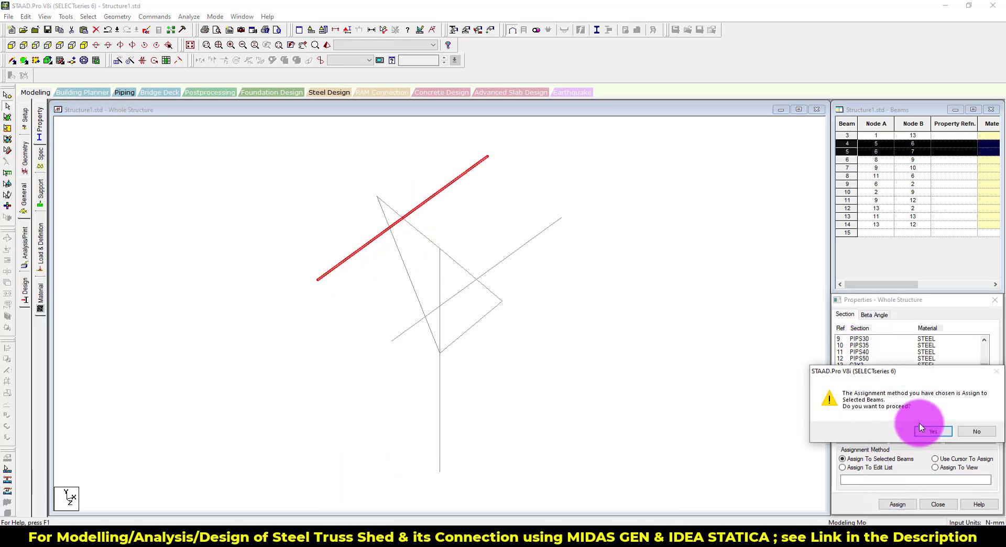
click(893, 422)
click(592, 309)
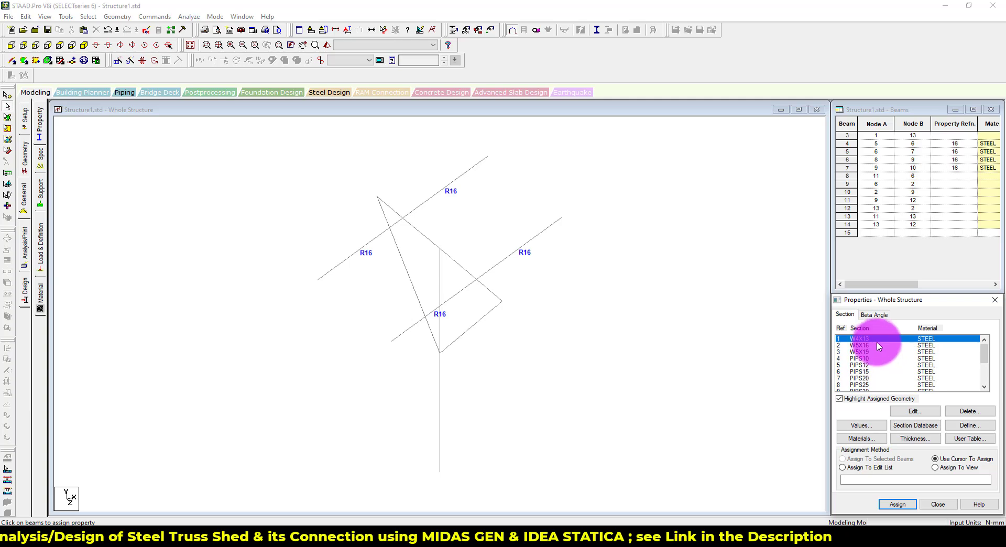
- Assign the W4X13 section to the four segments of the cross beam
click(937, 459)
click(897, 504)
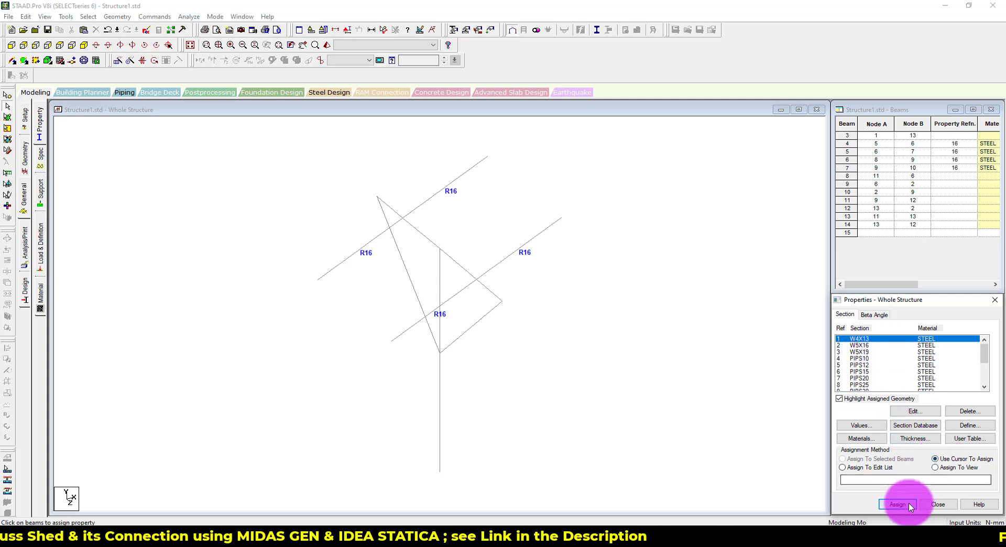
click(387, 205)
click(431, 242)
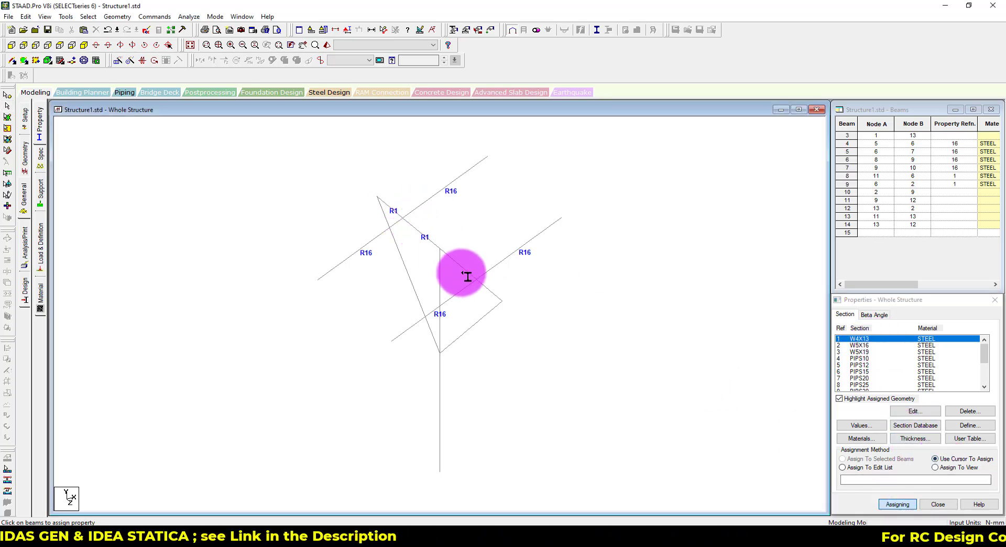
click(460, 272)
click(487, 292)
- Assign the PIPS30 pipe section to both segments of the vertical post
scroll(884, 356, down, 2)
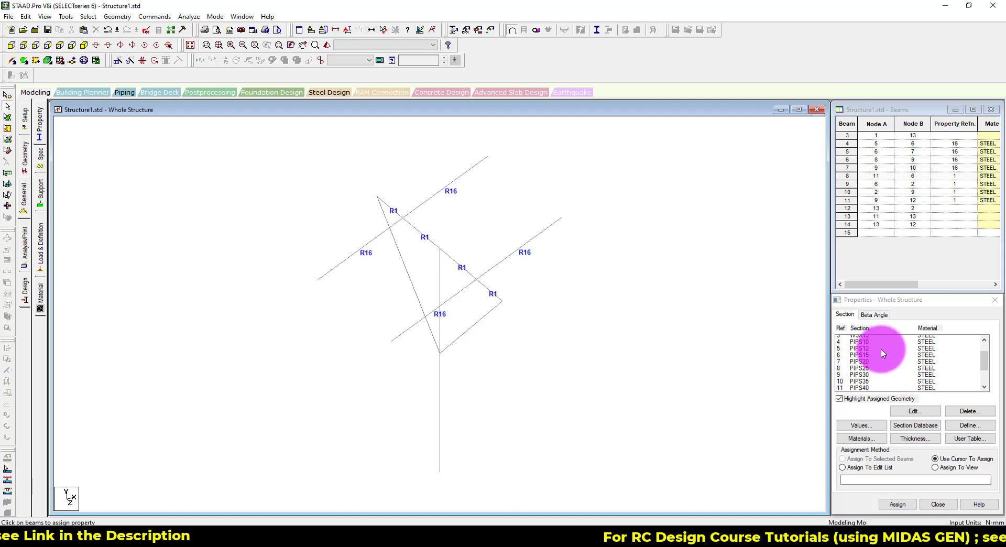
scroll(872, 366, down, 1)
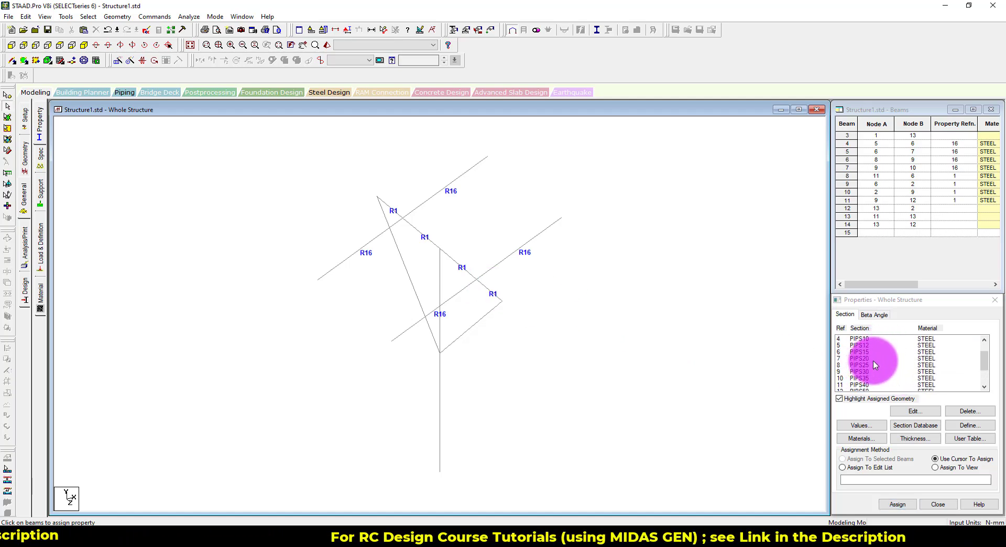
click(879, 352)
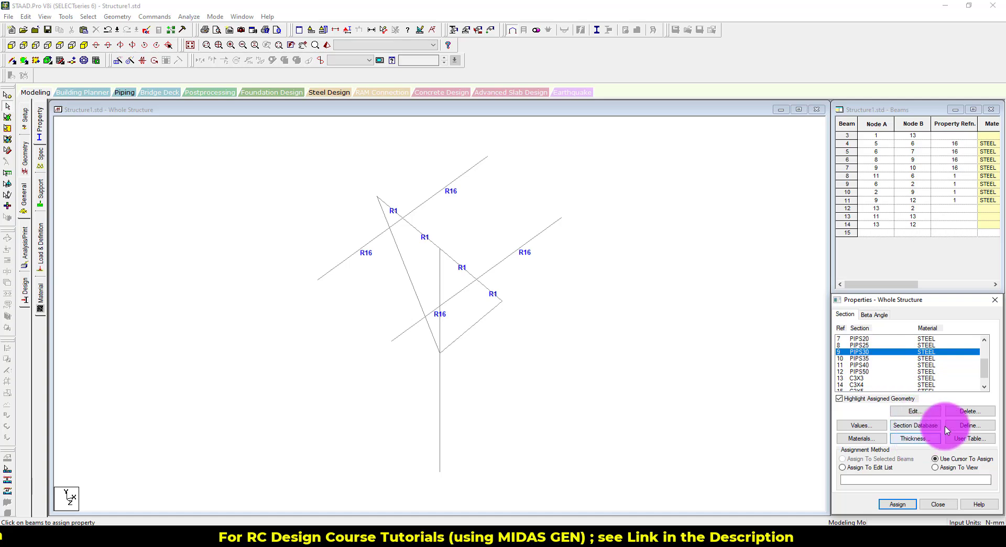
click(897, 503)
click(439, 348)
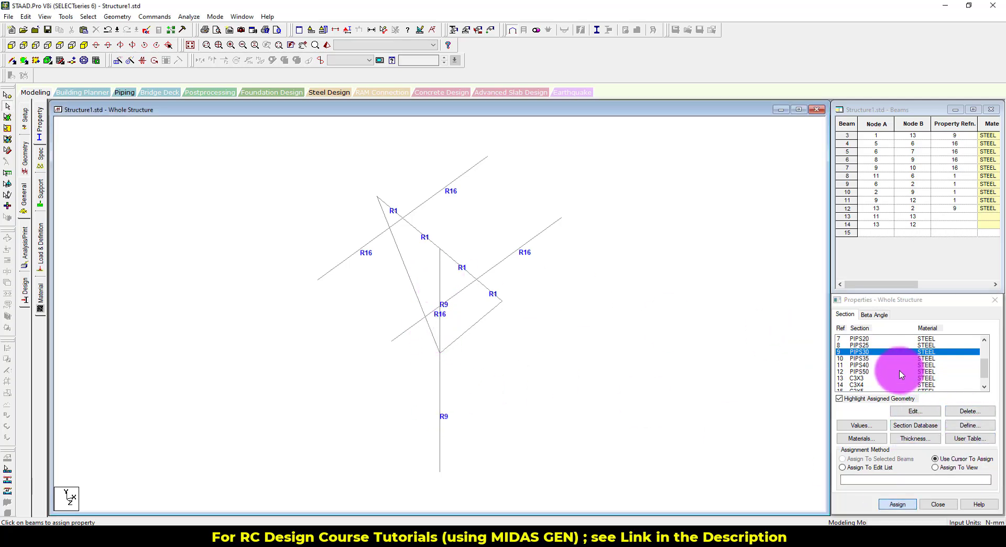
- Assign the PIPS10 pipe section to both diagonal braces and save the structure
scroll(900, 374, up, 2)
click(891, 339)
click(897, 504)
click(481, 317)
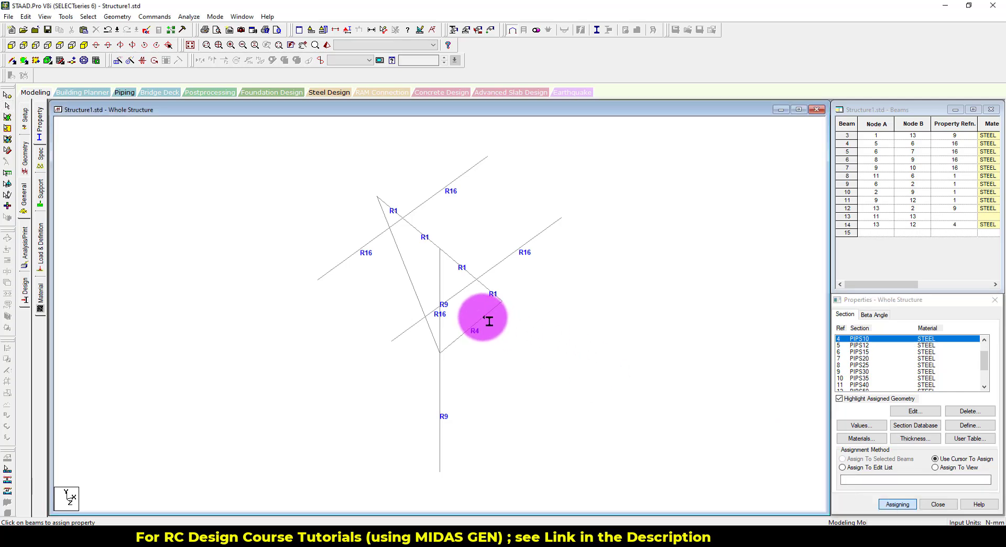
click(410, 278)
key(Escape)
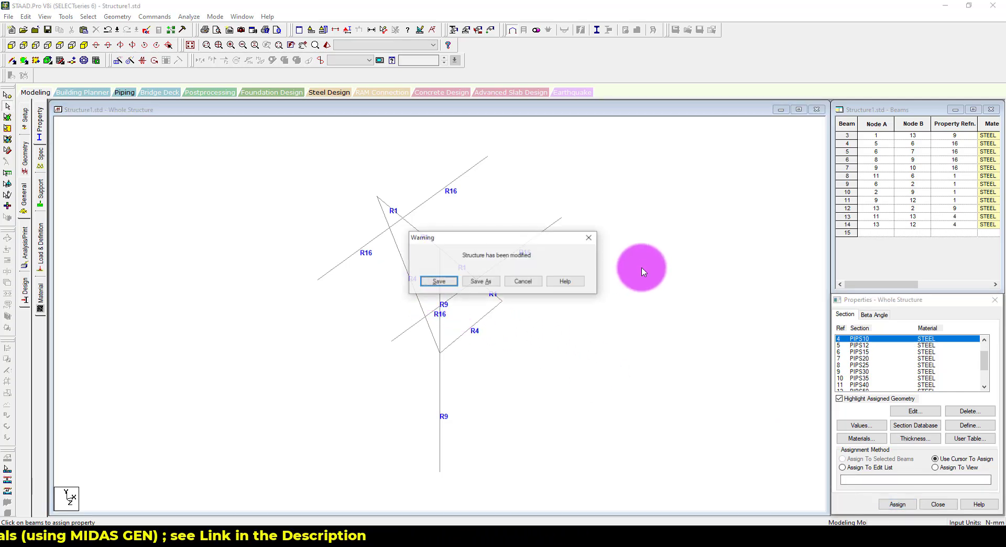
click(445, 280)
- Examine the member sections and their orientation in the 3D rendered view from different angles, and close it
middle_drag(601, 292, 585, 227)
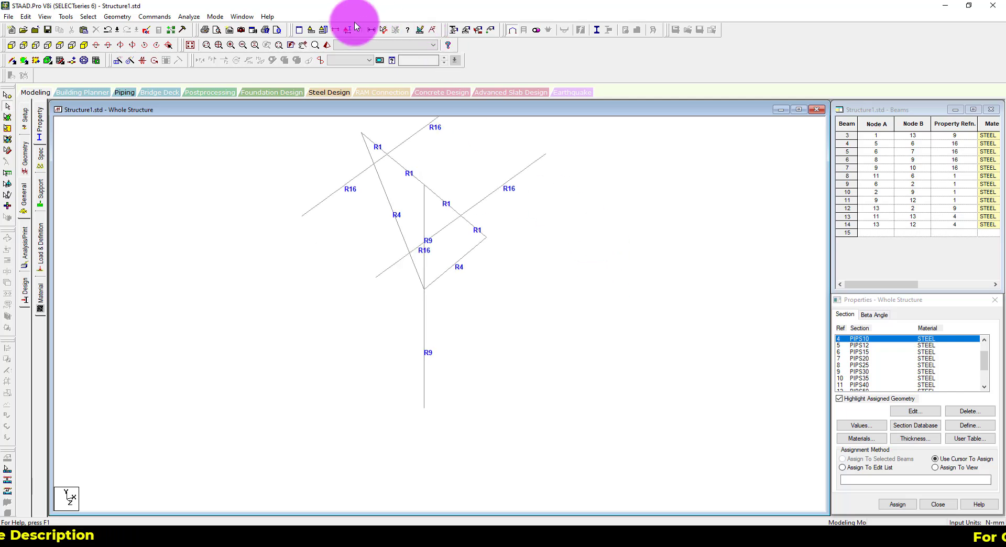
click(327, 45)
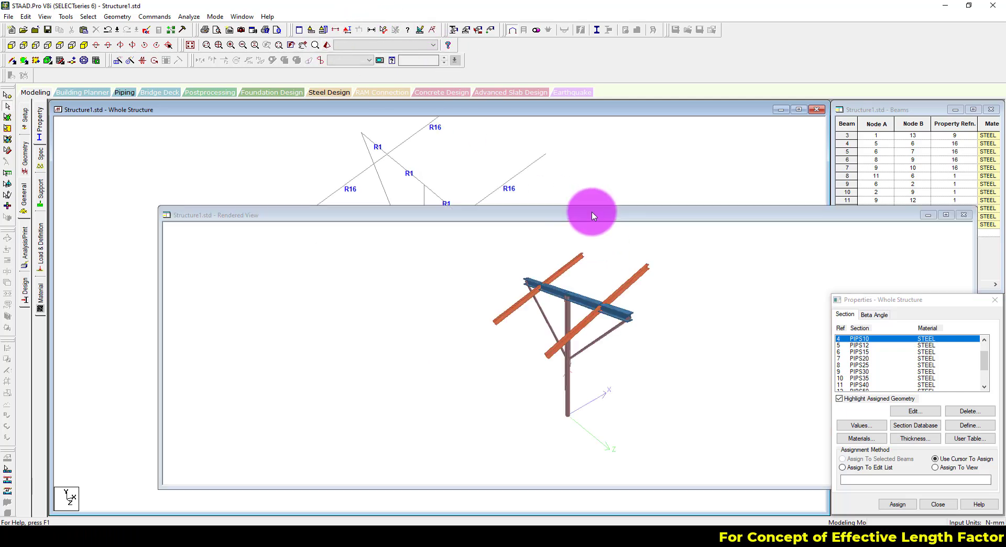
scroll(650, 304, up, 5)
drag(653, 303, 613, 319)
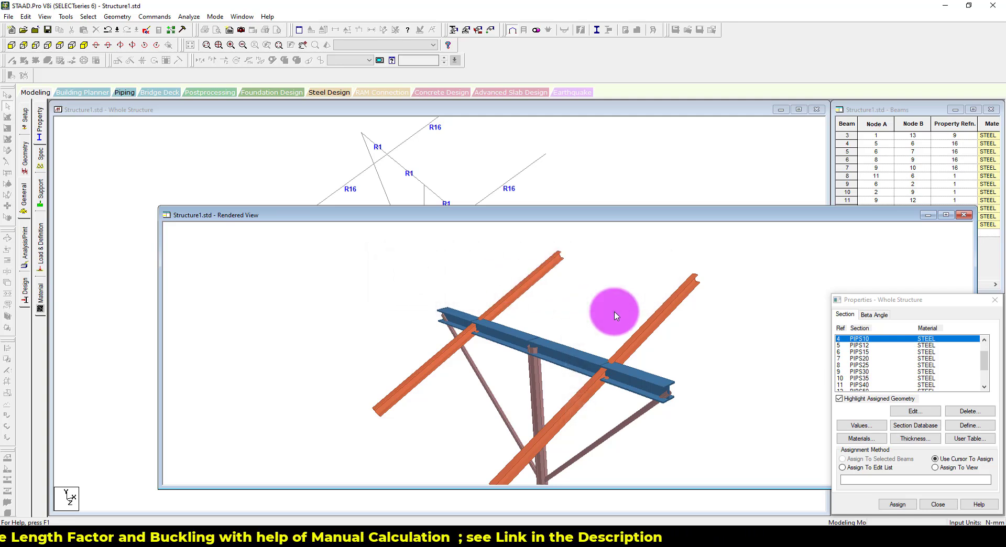
drag(614, 313, 548, 370)
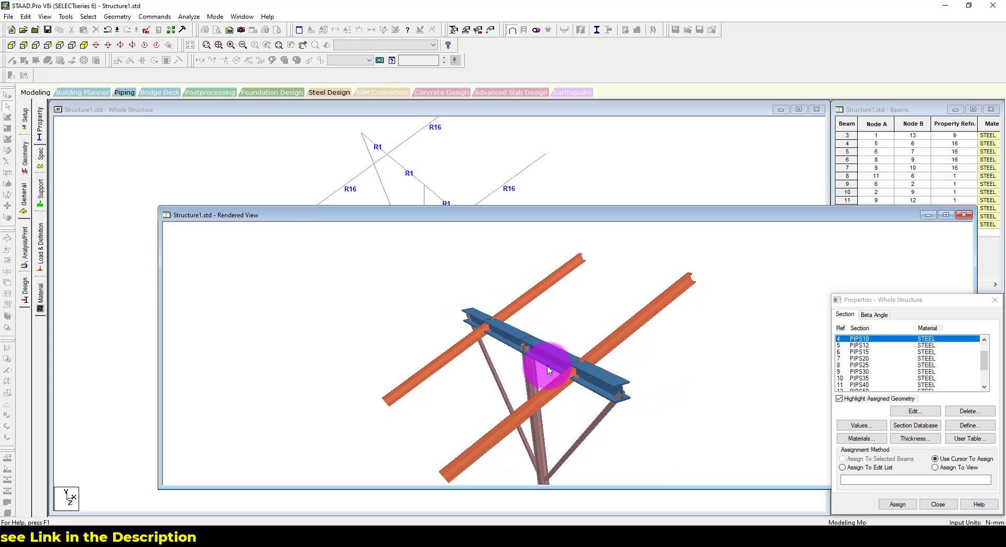
click(964, 215)
- Create a beta angle of 25 degrees for the structure's members
click(876, 316)
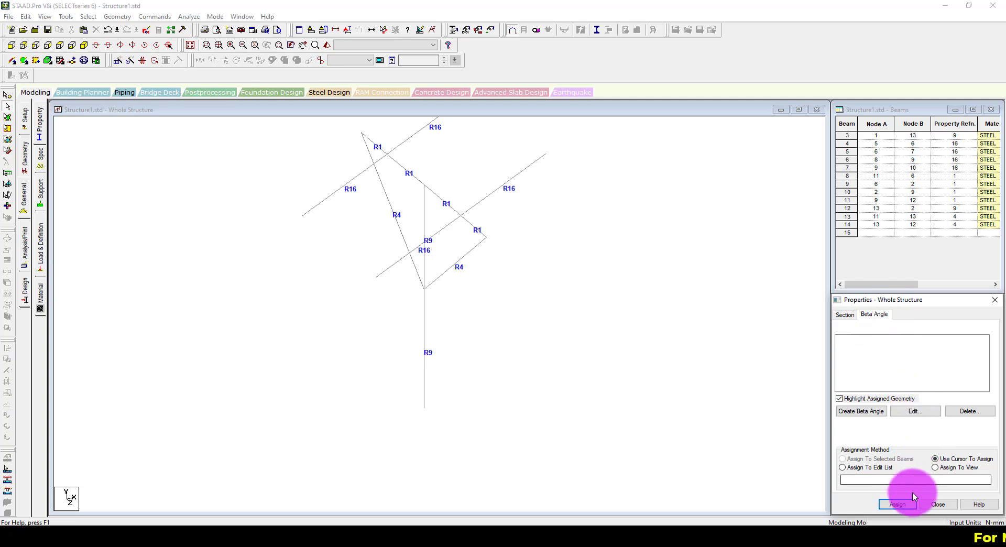
click(861, 411)
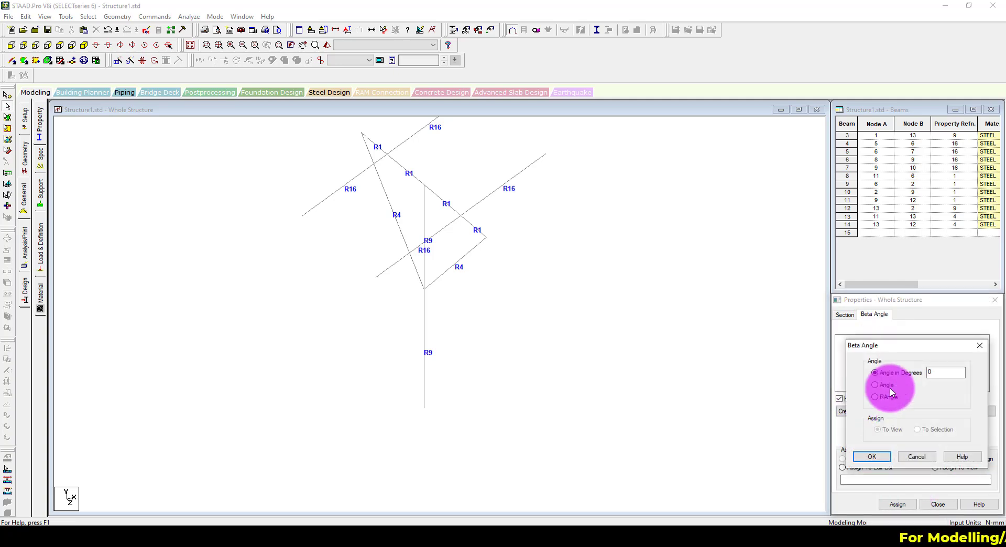
key(BackSpace)
text(25)
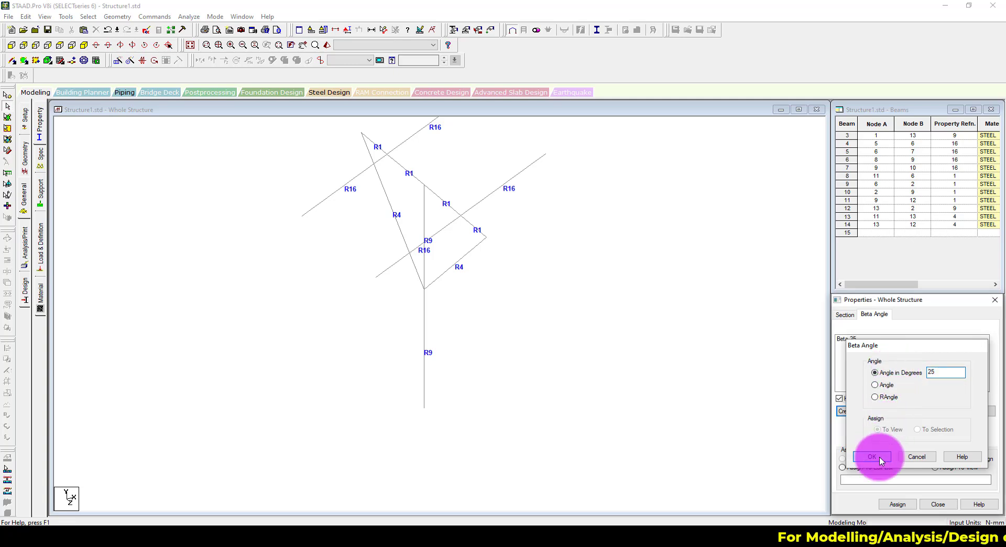
click(872, 457)
- Assign the Beta 25 angle to all four segments of the cross beam
click(865, 339)
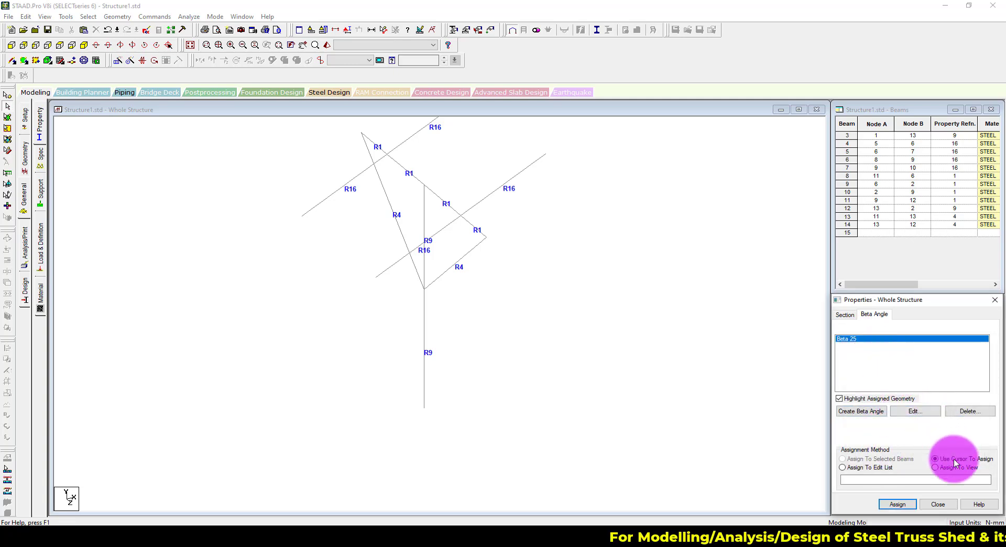
click(897, 504)
click(372, 144)
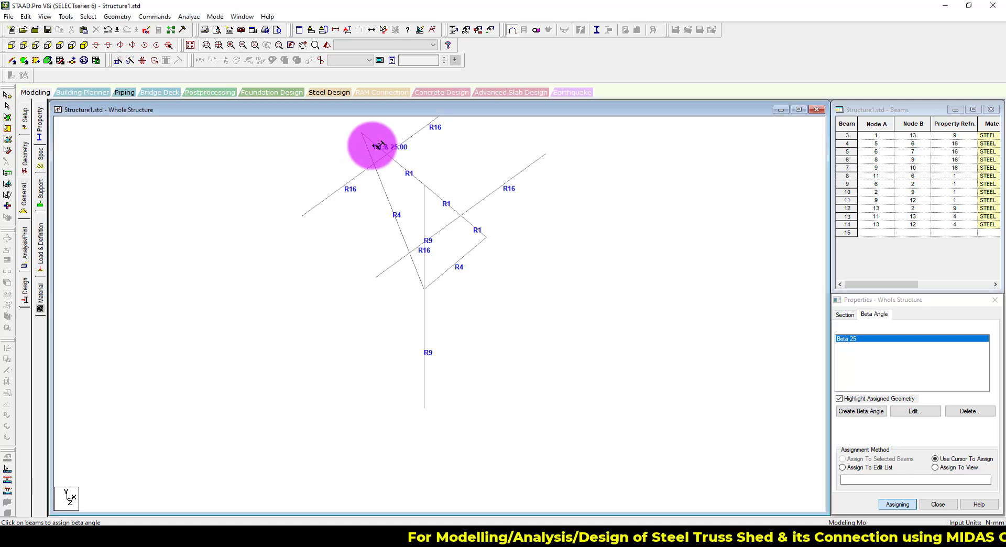
click(402, 171)
click(439, 199)
click(465, 220)
key(Escape)
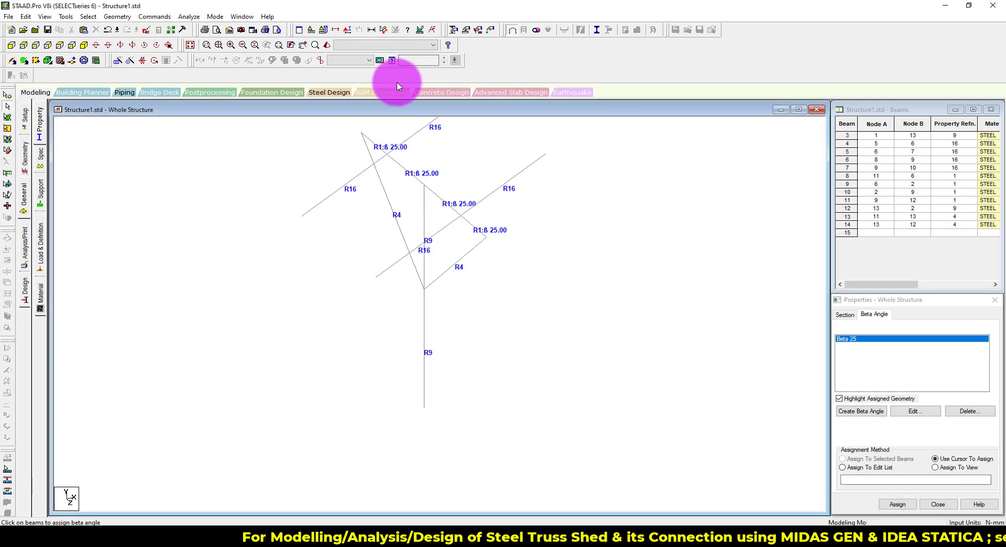
- Examine the rotated cross beam in the 3D rendered view and close that view
click(326, 46)
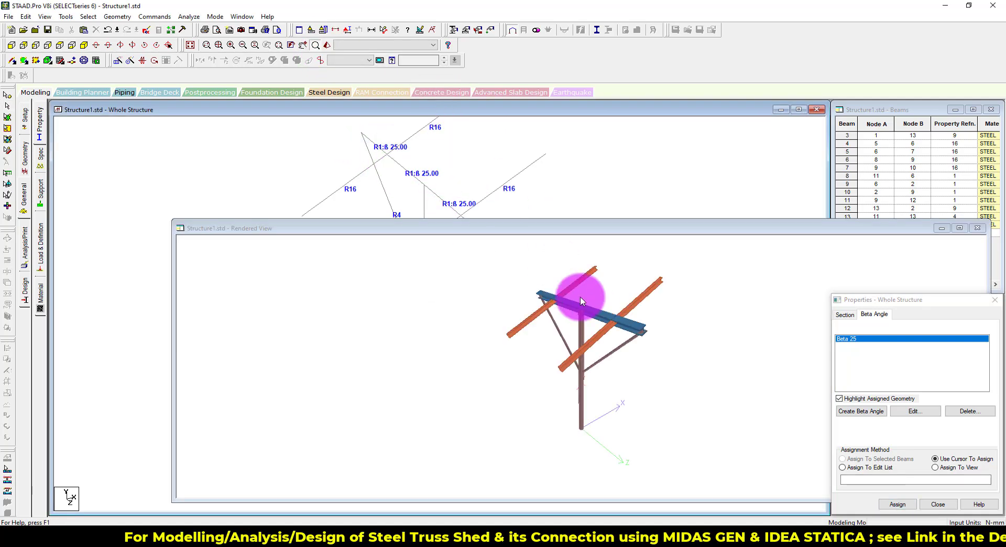
scroll(630, 334, up, 5)
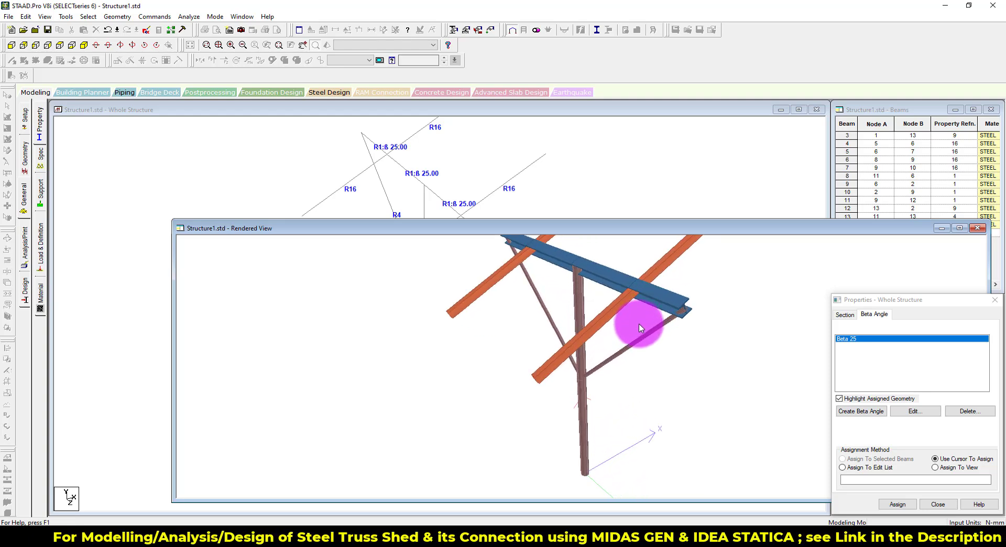
drag(640, 326, 621, 319)
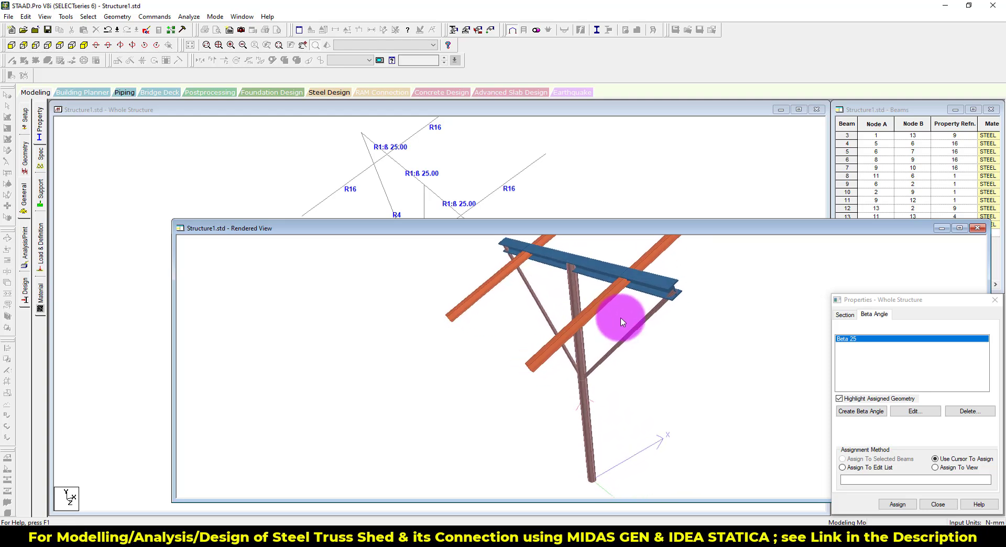
click(977, 229)
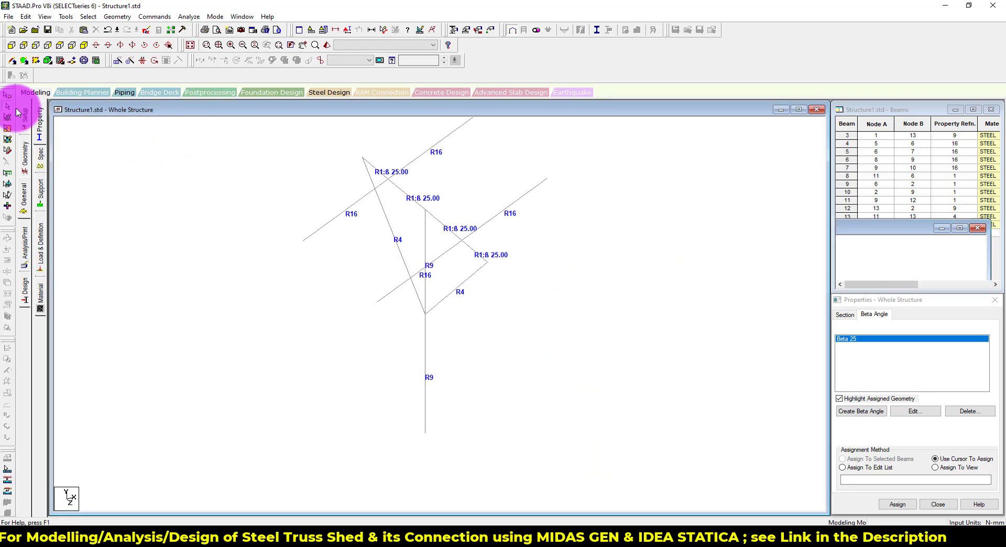
- Create two beam release specifications freeing MY and MZ, one at the member start and one at the member end
click(39, 155)
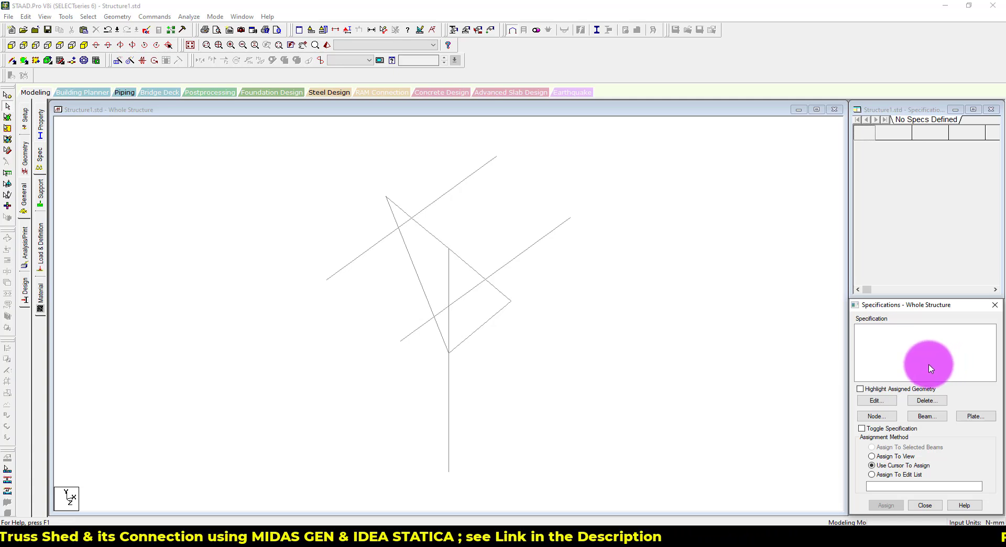
click(472, 333)
click(706, 372)
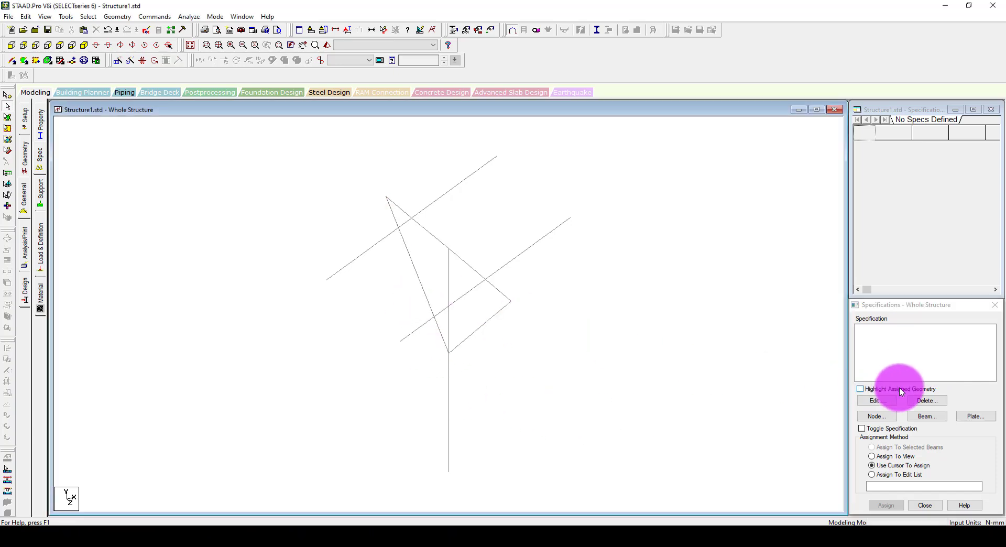
click(927, 416)
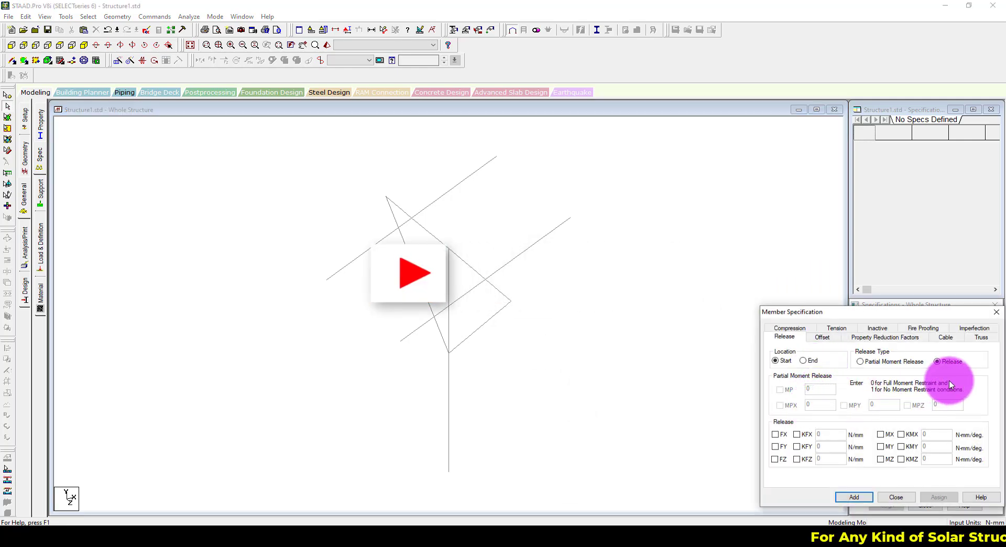
click(885, 447)
click(883, 459)
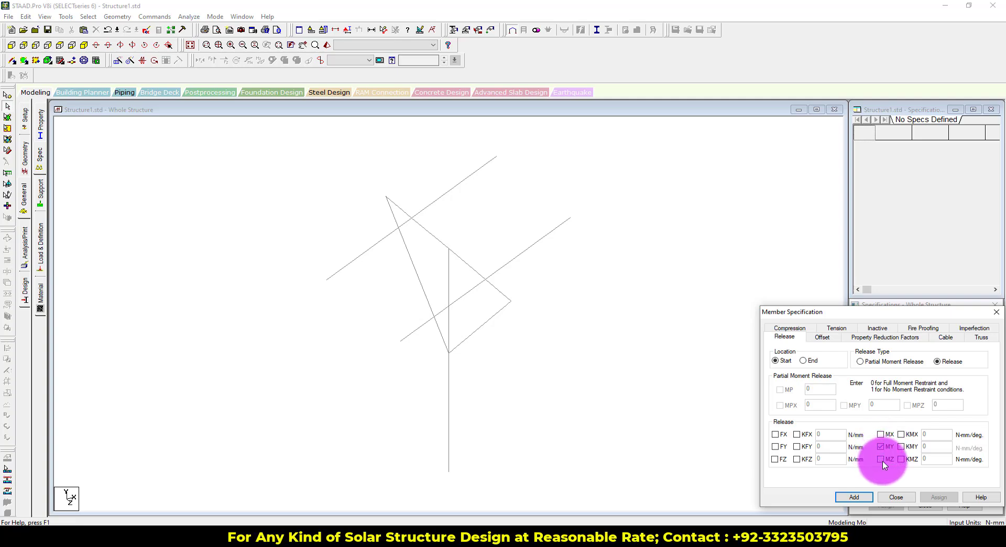
click(854, 497)
click(925, 417)
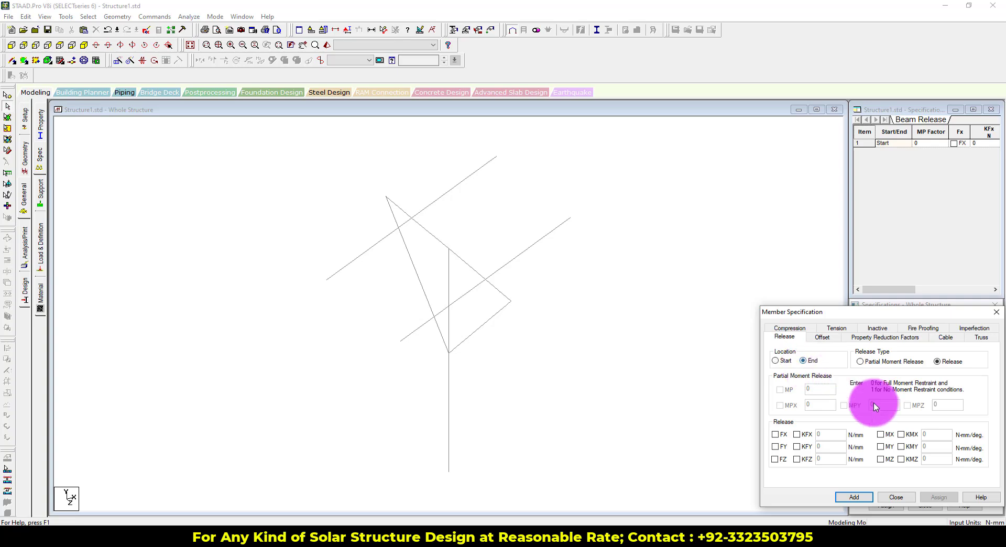
click(855, 497)
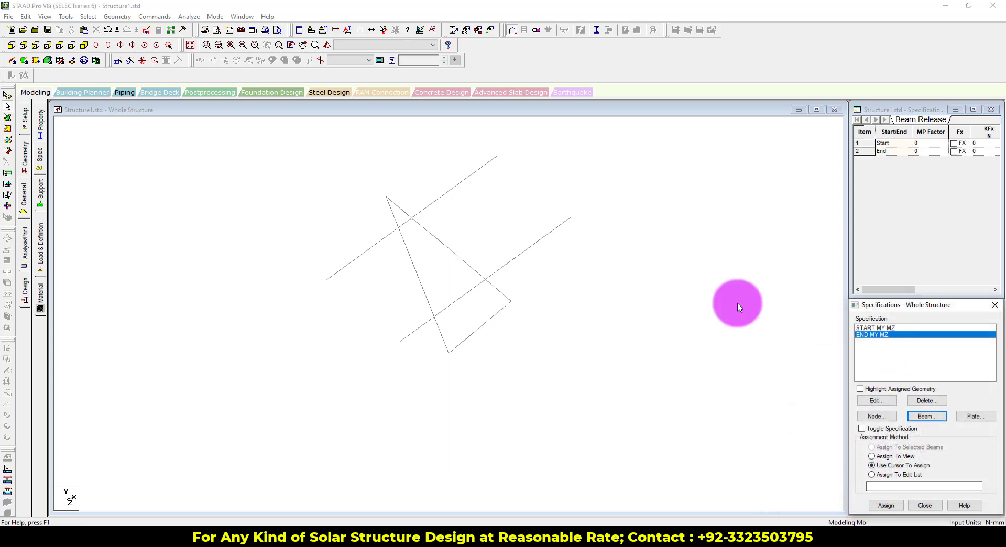
- Assign the START MY MZ release to both diagonal braces
click(891, 328)
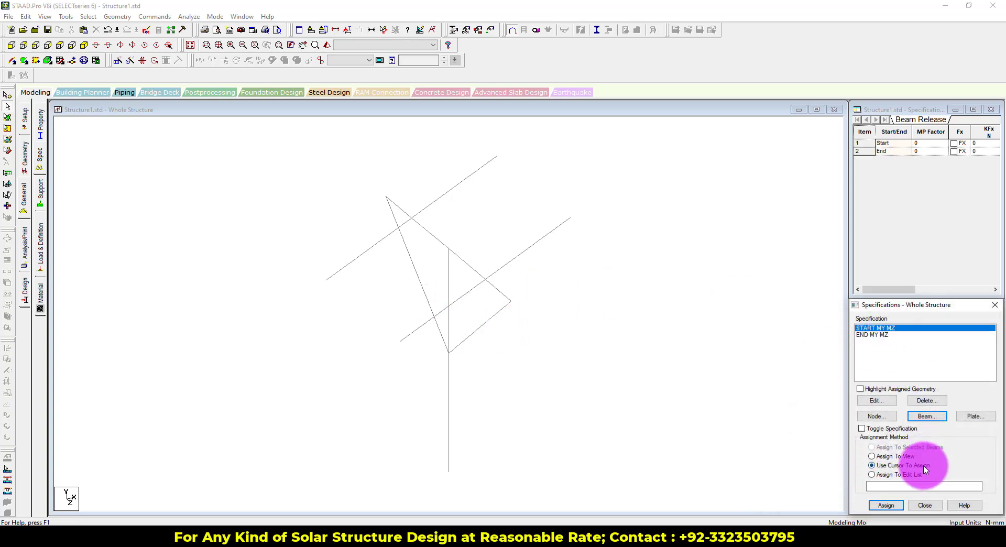
click(888, 506)
click(410, 264)
click(476, 328)
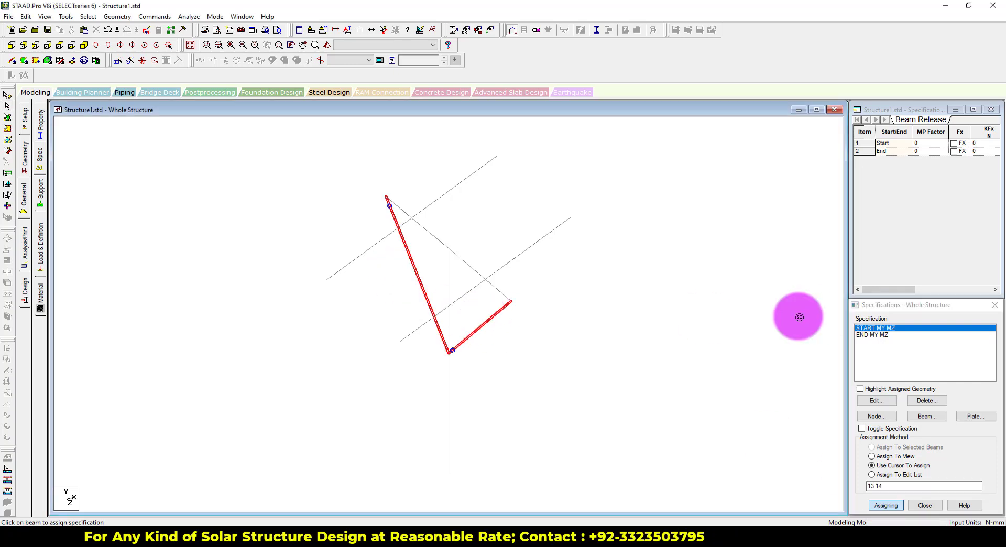
- Assign the END MY MZ release to diagonal brace 14 and save the structure
click(873, 334)
click(886, 505)
click(419, 285)
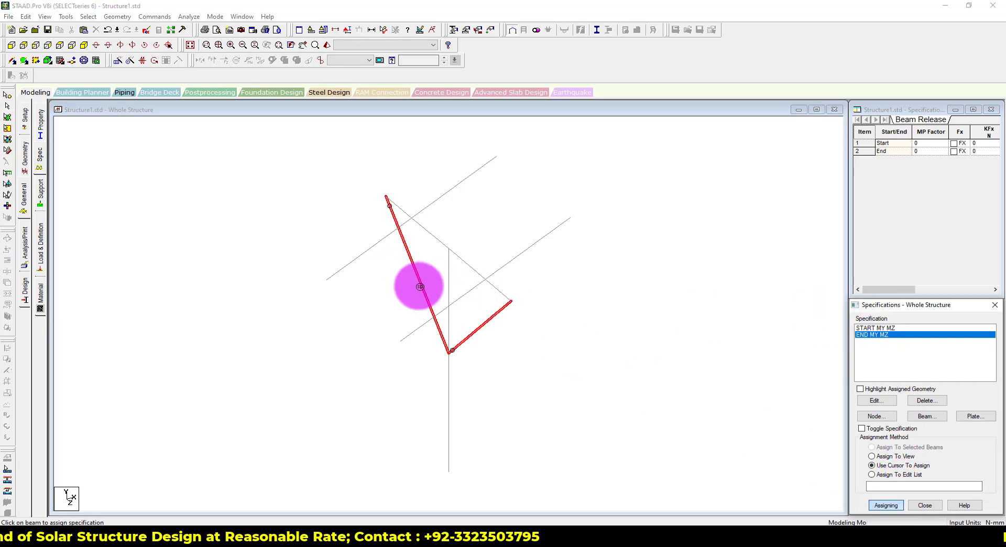
click(488, 325)
key(Escape)
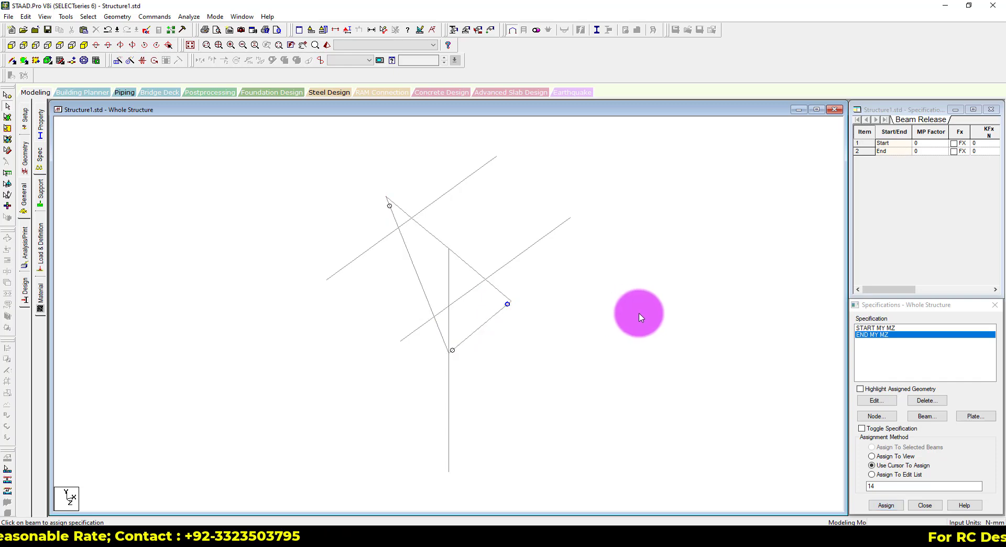
key(ctrl+F5)
click(438, 282)
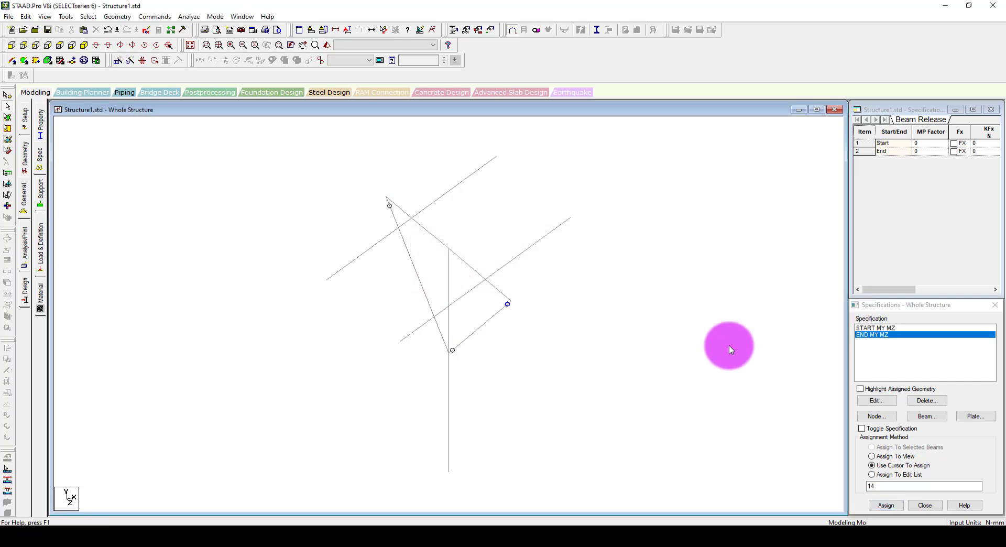
- Assign the END MY MZ release to the remaining diagonal brace, member 13, and save the structure
click(896, 510)
click(422, 287)
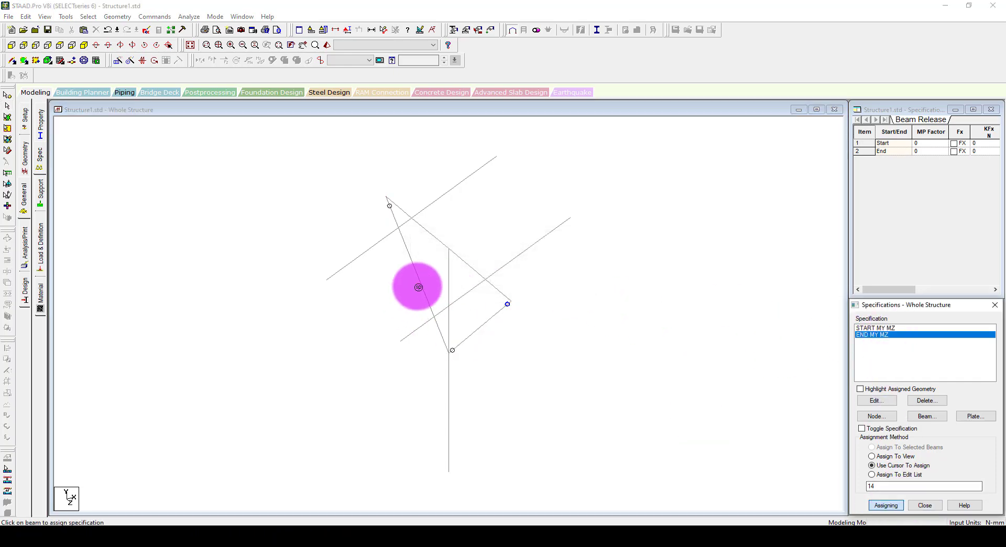
key(ctrl+F5)
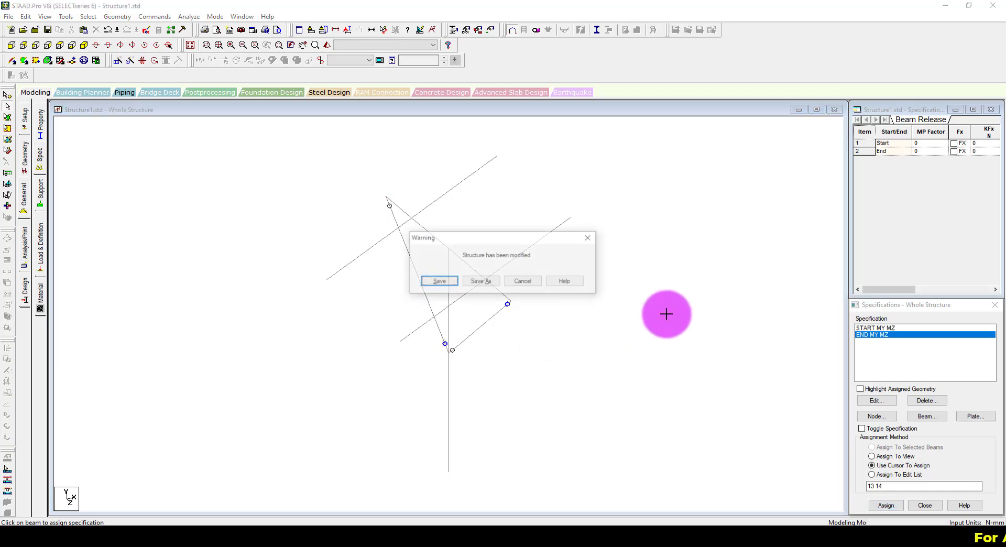
click(446, 281)
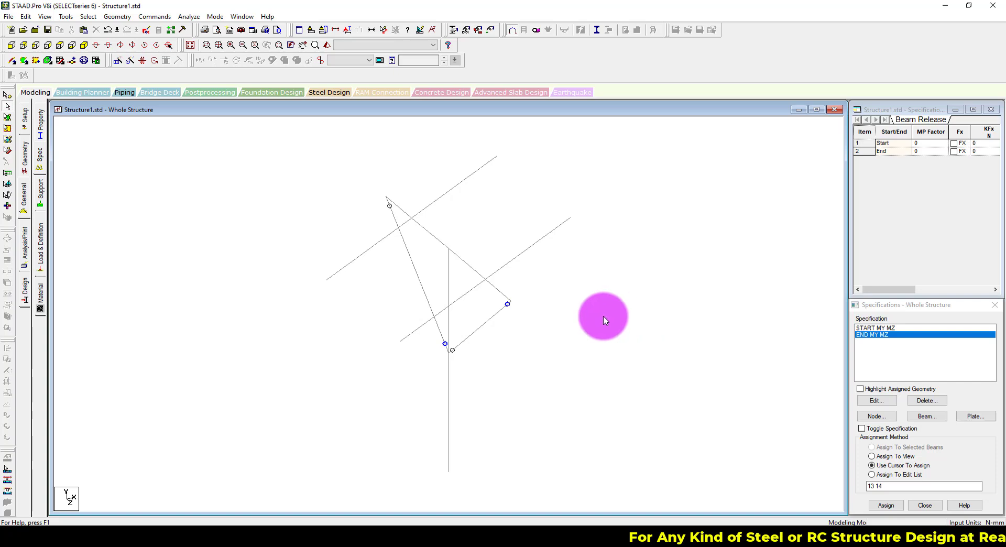
- Create a fixed support definition for the structure
middle_drag(603, 317, 616, 269)
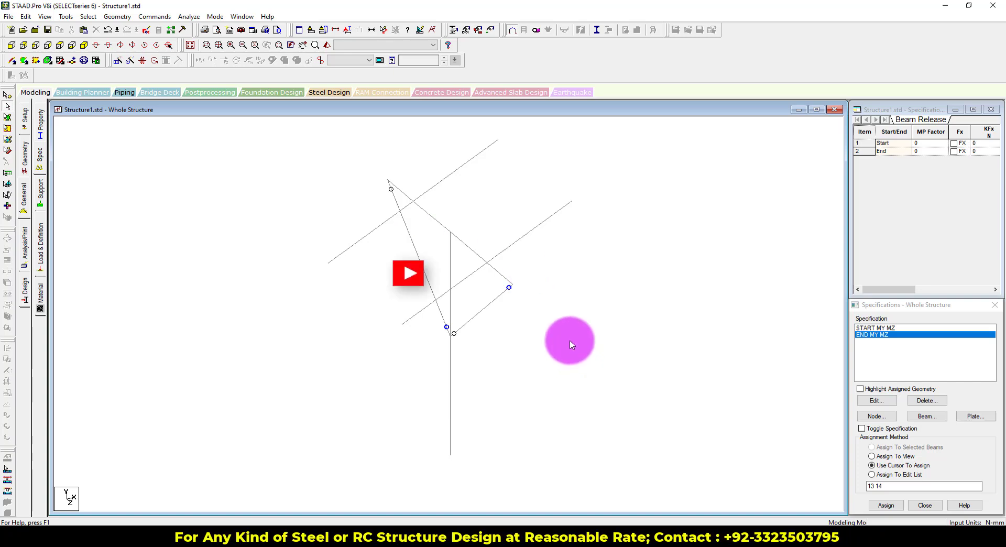
middle_drag(600, 314, 587, 319)
scroll(585, 322, down, 1)
click(41, 194)
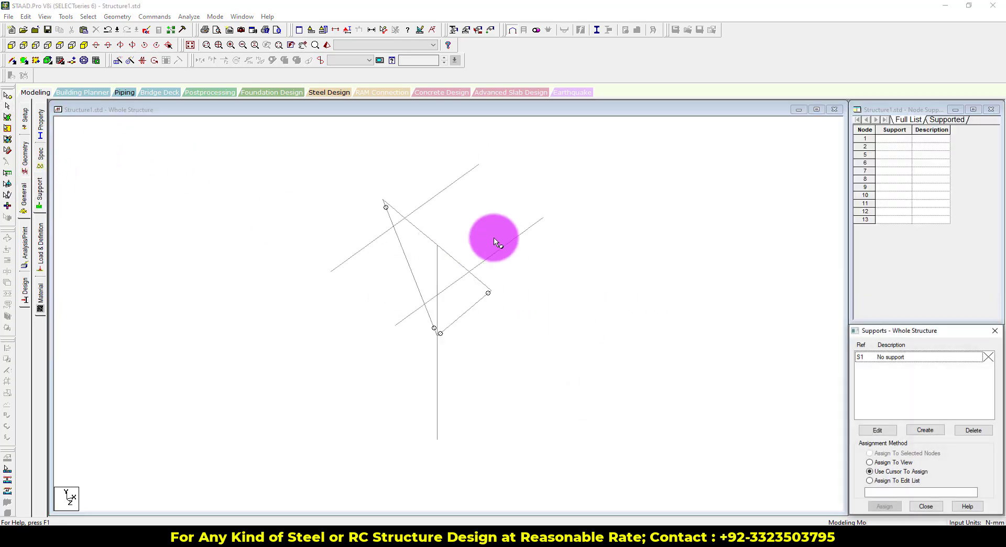
click(925, 429)
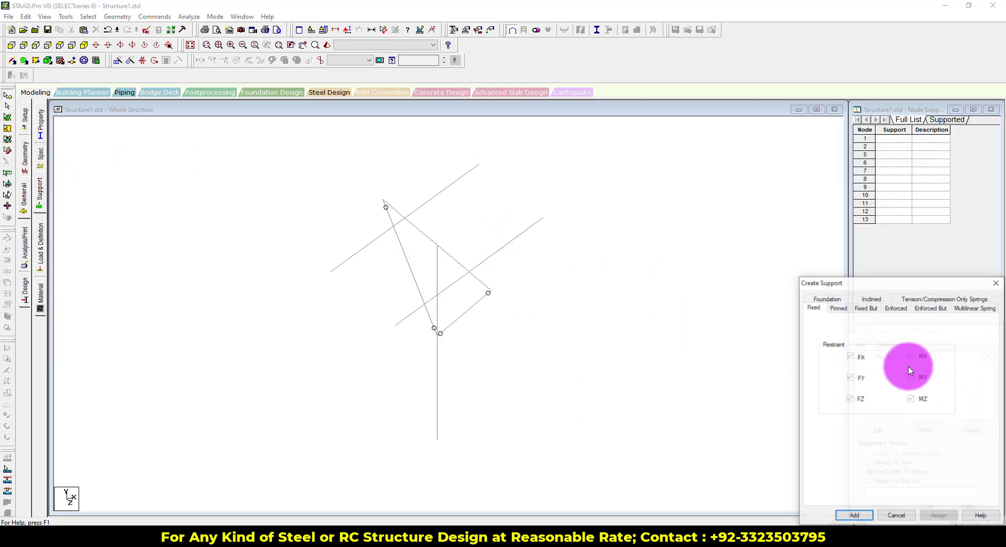
click(814, 308)
click(854, 516)
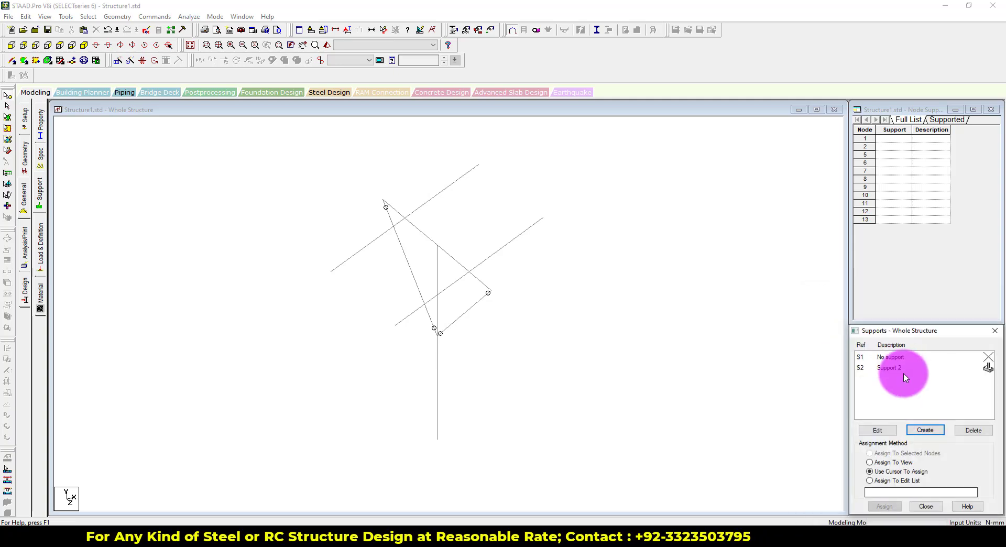
- Assign the fixed support to the base node of the vertical post and save the structure
click(910, 368)
click(884, 506)
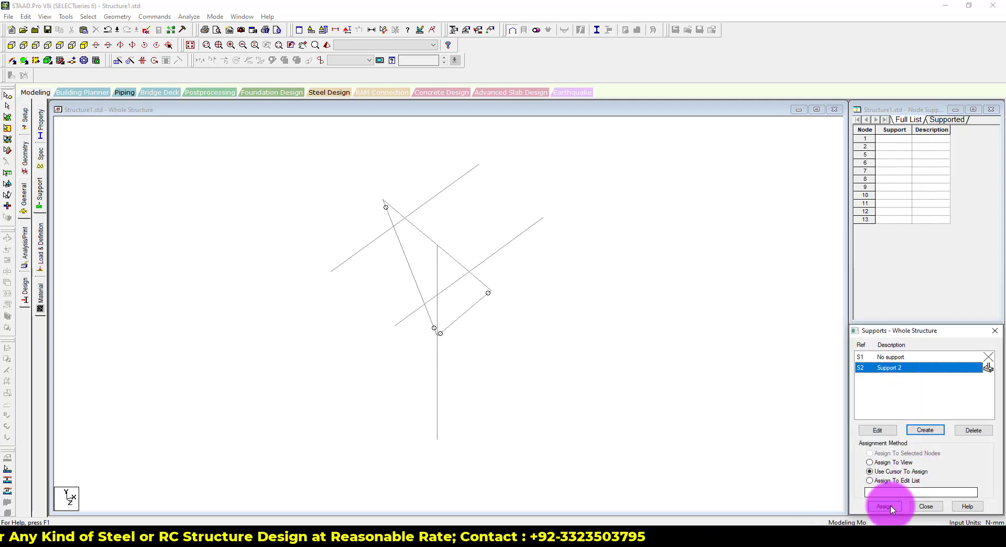
click(435, 445)
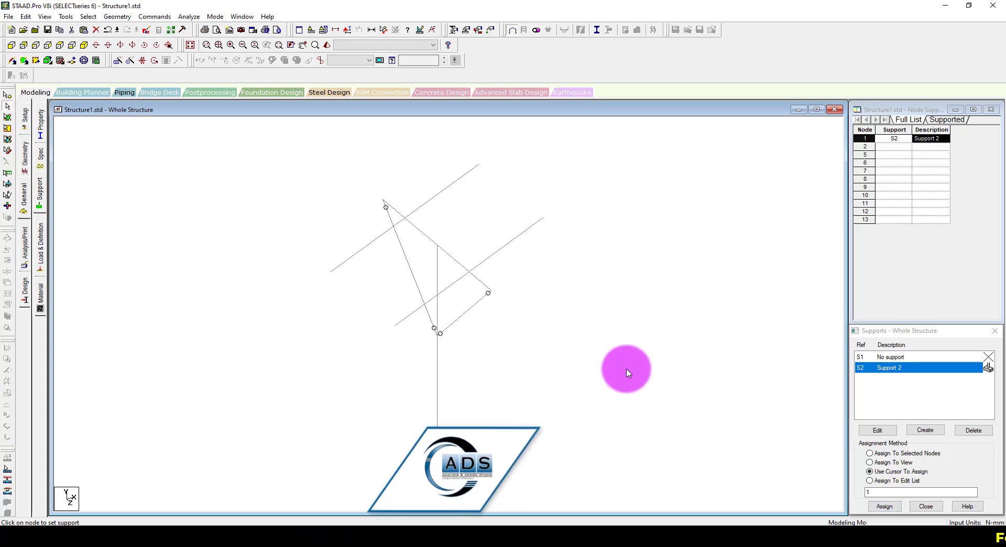
middle_drag(626, 369, 636, 345)
key(ctrl+s)
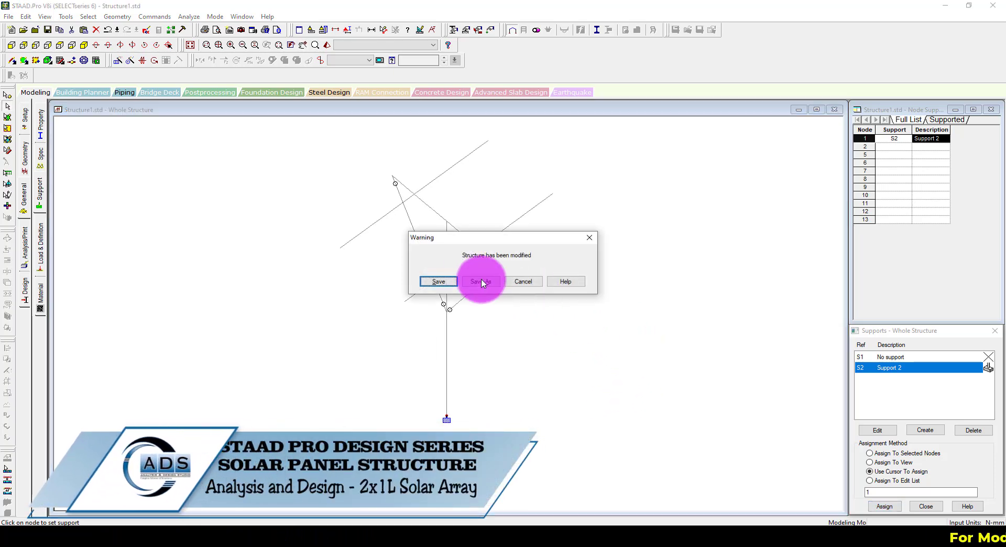
click(445, 282)
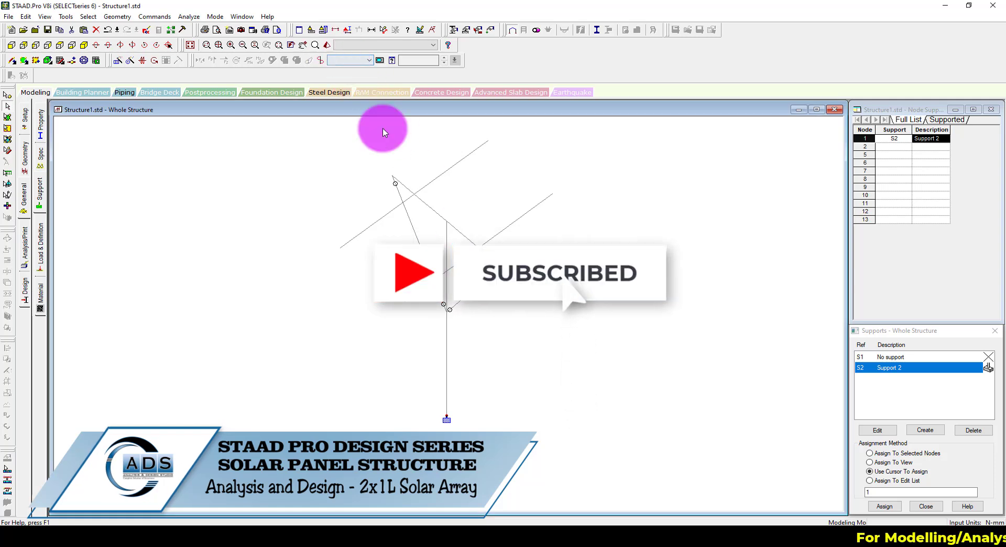
- Open the load and definition settings for the structure
middle_drag(546, 292, 550, 301)
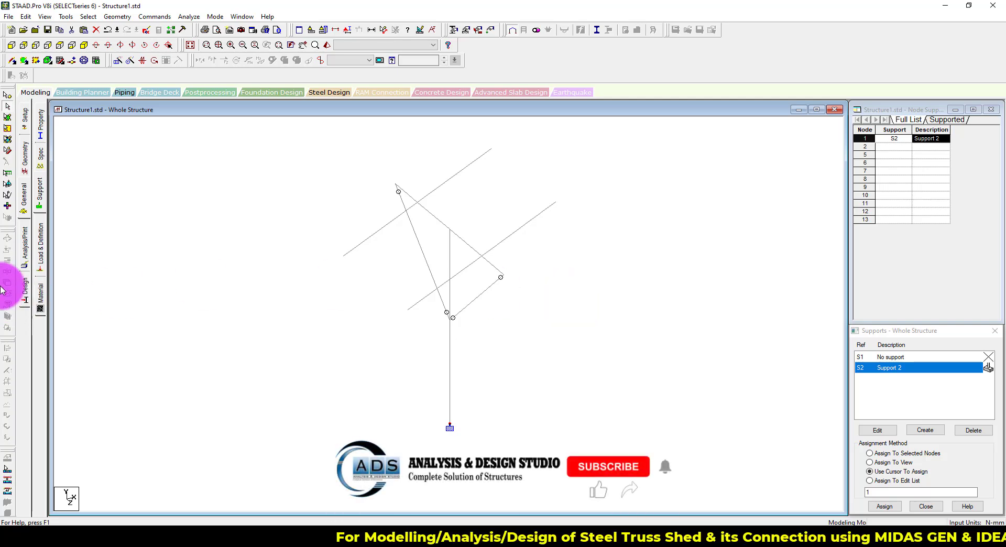
click(41, 242)
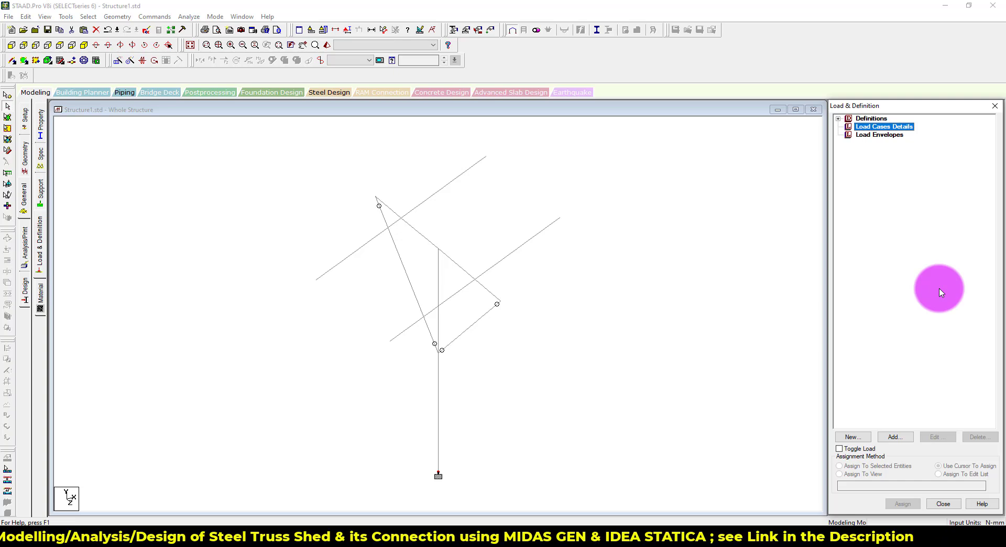
click(670, 377)
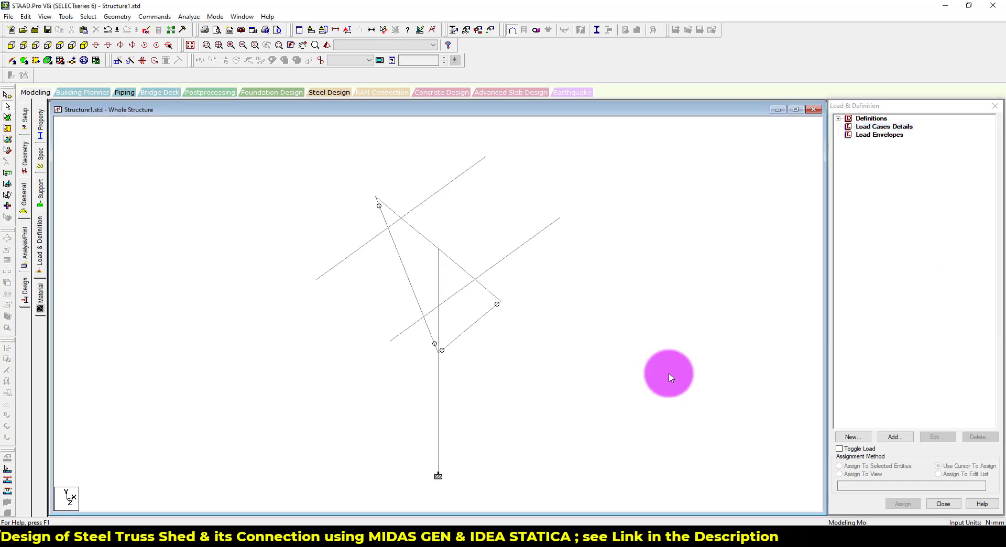
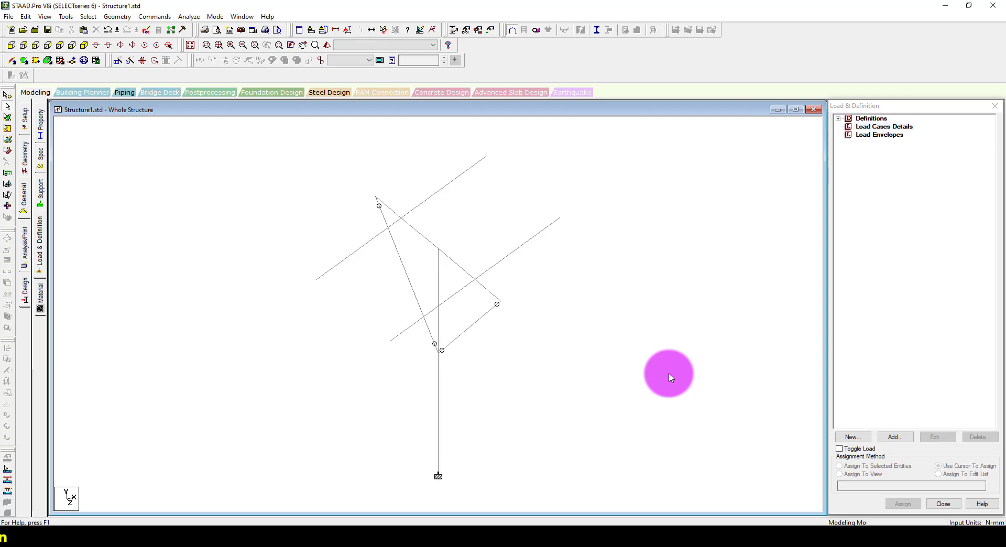
- Switch to the Excel load calculations workbook and, on the dead load sheet, set the panel weight to 31.8 kg and the number of panels to 2
click(611, 534)
click(362, 431)
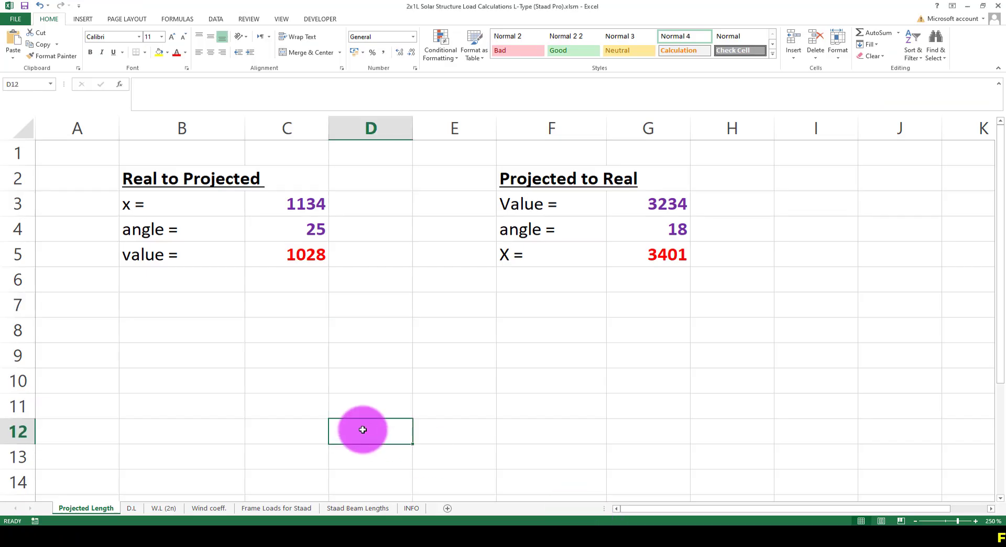
click(131, 508)
click(664, 309)
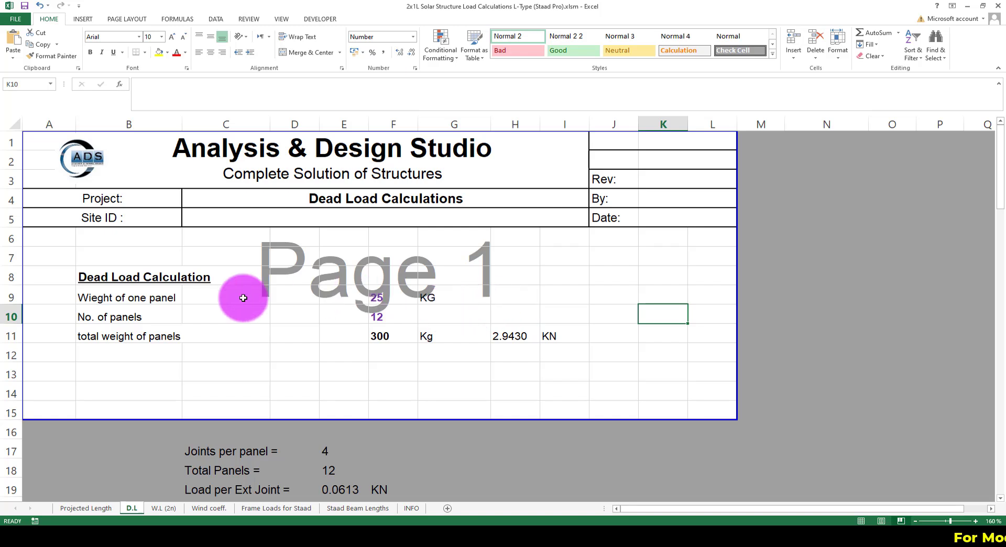
click(221, 301)
click(382, 301)
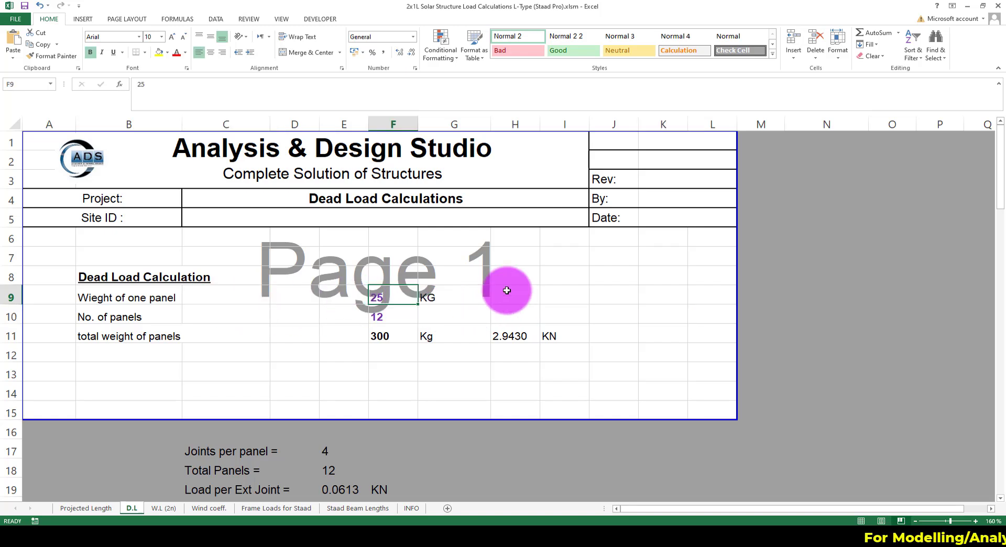
text(31.8)
key(Return)
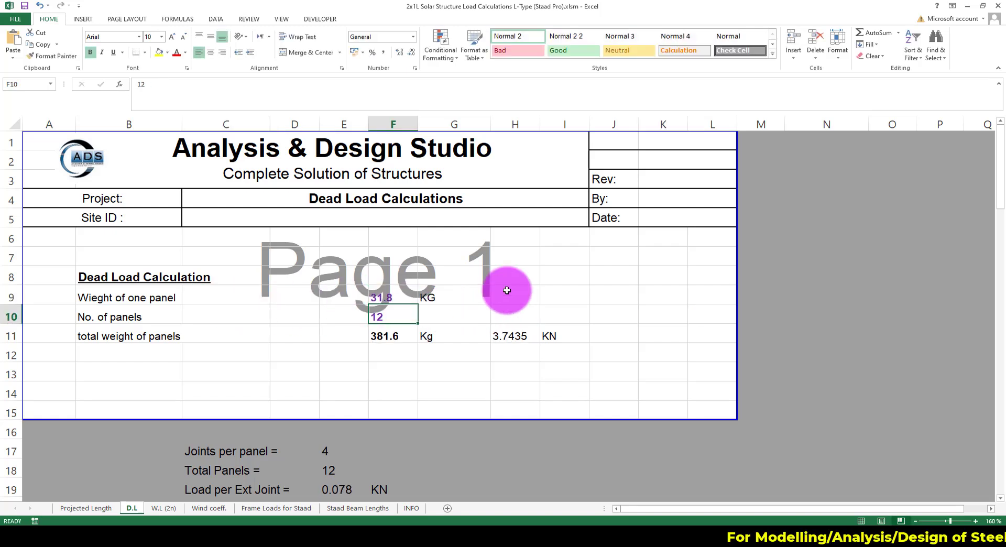
text(2)
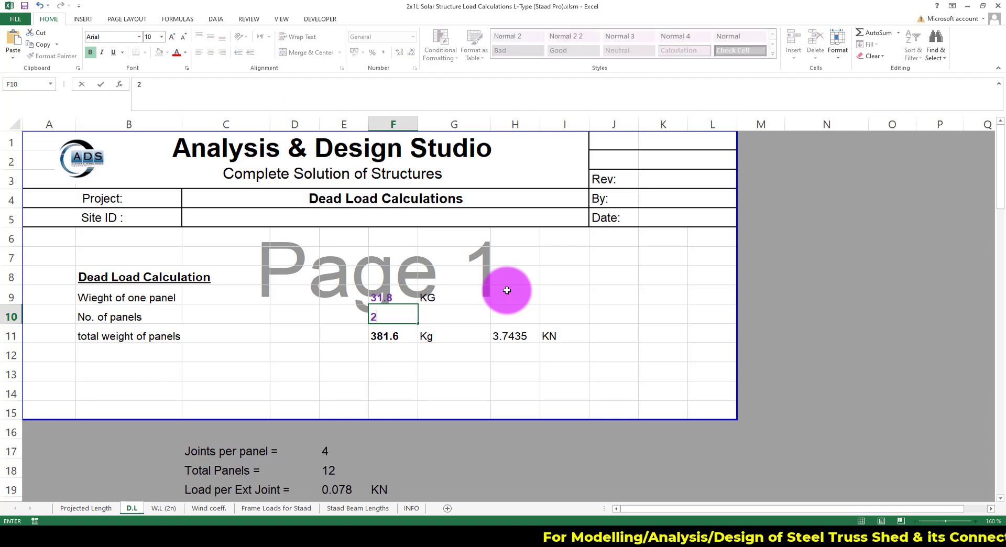
key(Return)
click(564, 292)
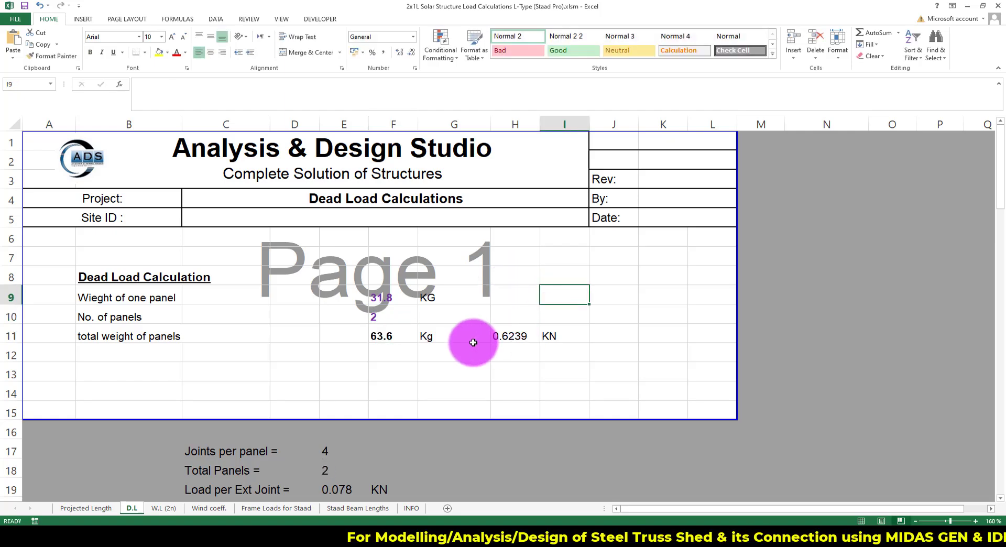
- Examine the total panel weight and the dead load per exterior and interior joint
scroll(466, 341, down, 1)
scroll(421, 340, up, 1)
click(386, 340)
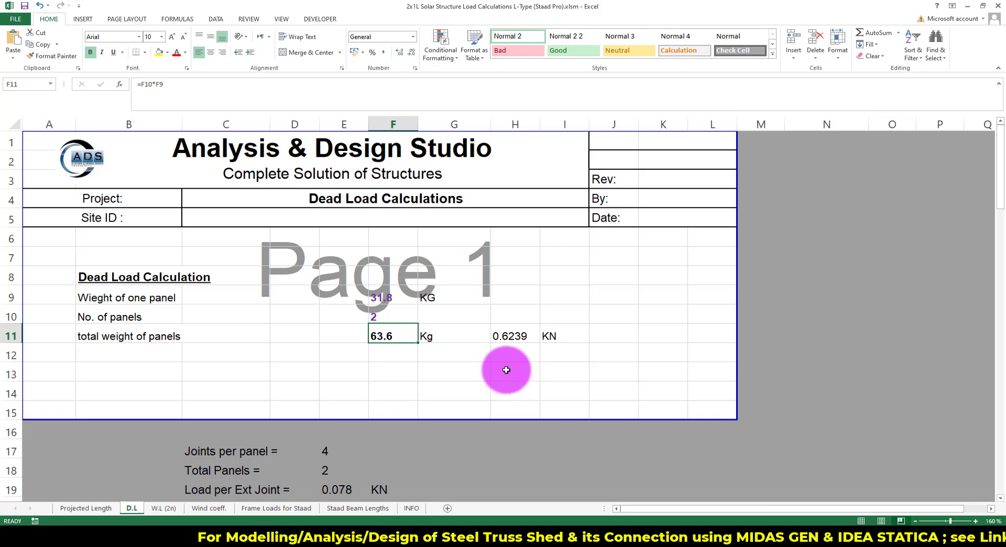
click(516, 338)
scroll(547, 372, down, 2)
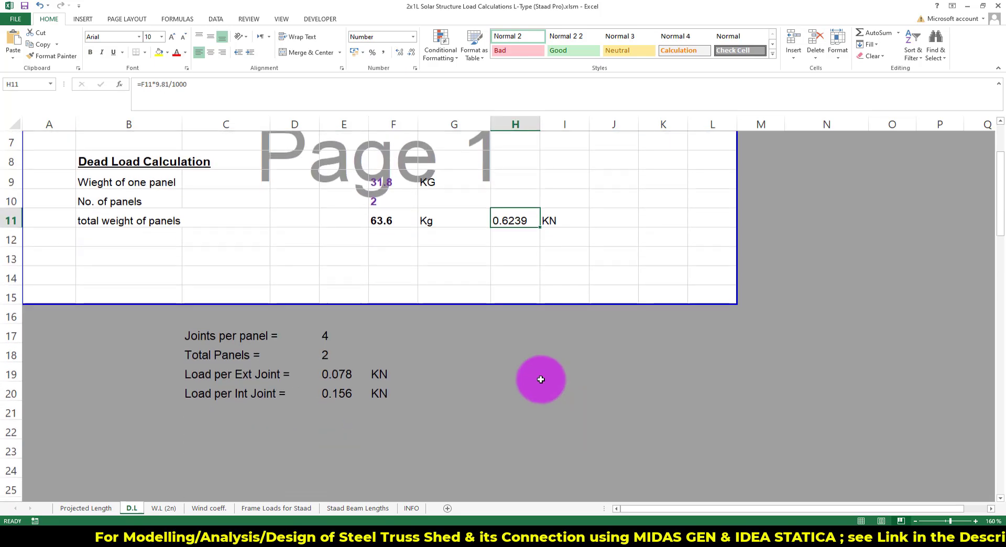
click(541, 379)
click(517, 427)
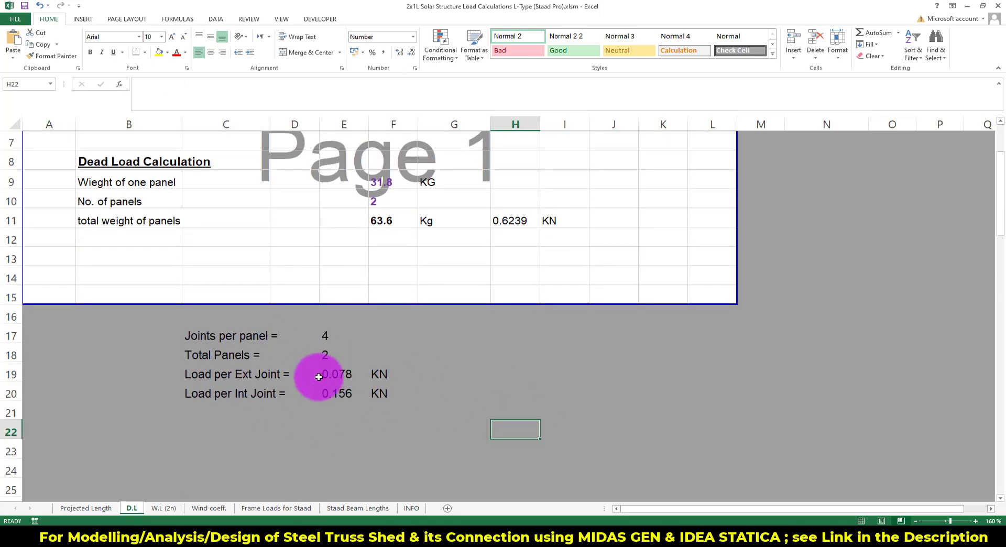
click(320, 377)
scroll(490, 400, up, 2)
scroll(498, 400, down, 1)
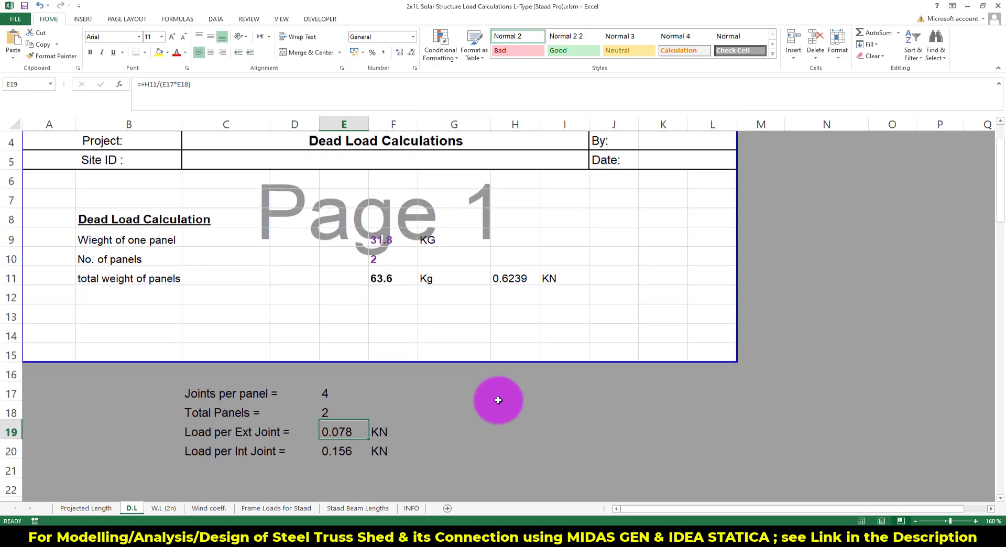
scroll(498, 400, up, 1)
click(496, 394)
- Set the 3-second gust wind speed to 175 Kph on the wind load sheet
click(169, 512)
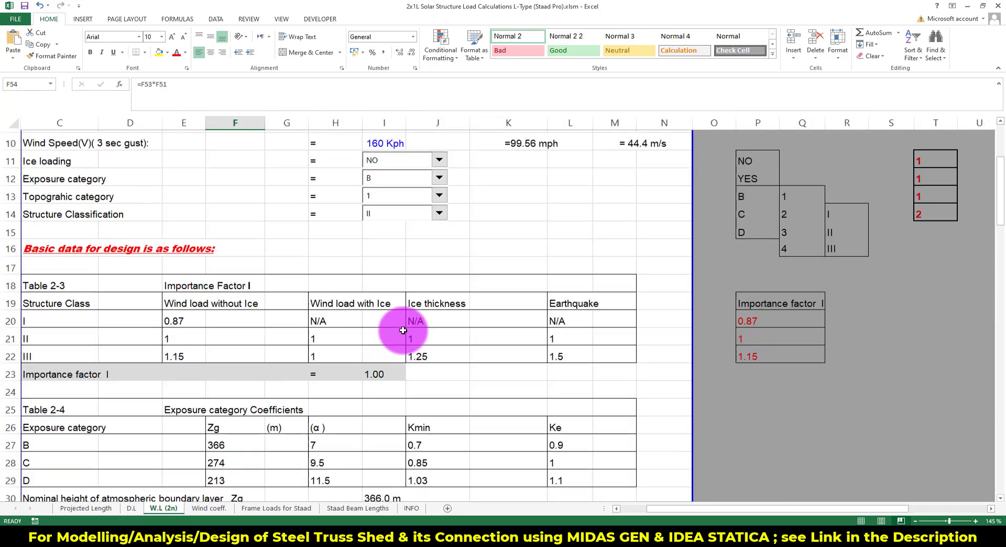
scroll(399, 333, up, 3)
click(493, 325)
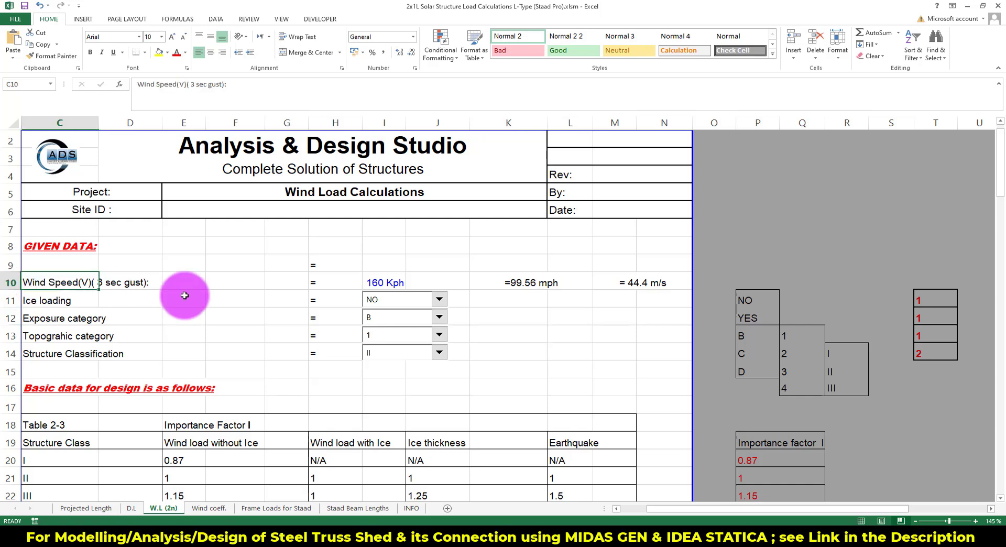
click(383, 282)
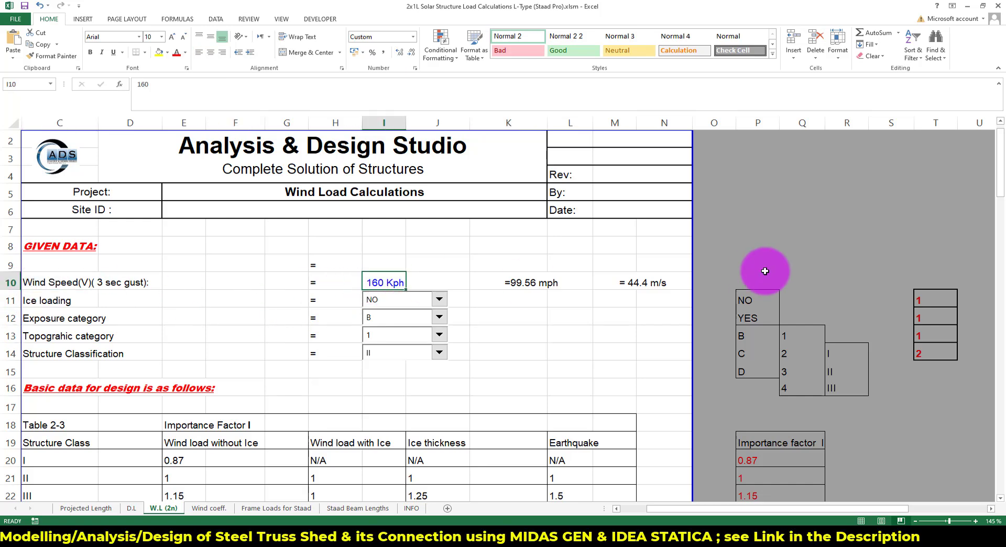
text(175)
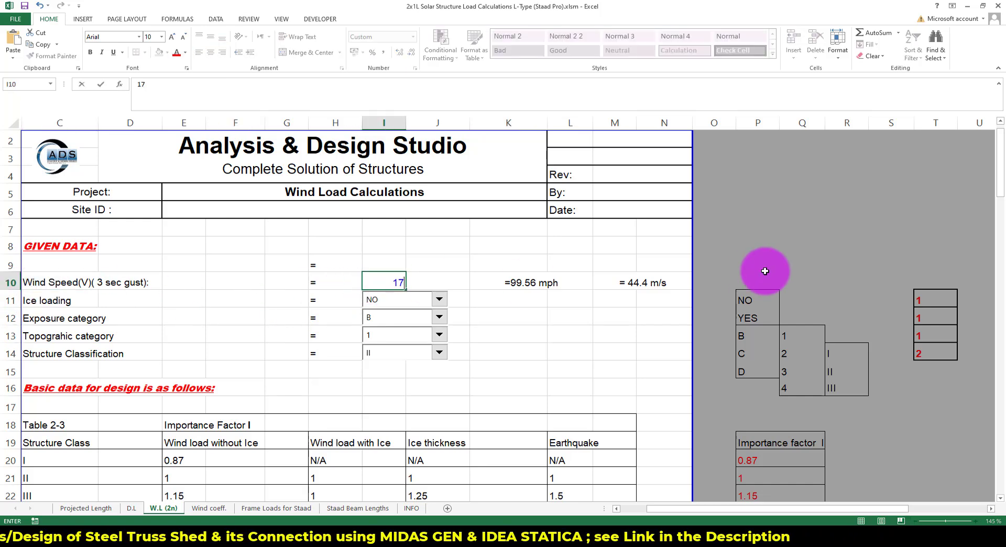
key(Return)
click(622, 344)
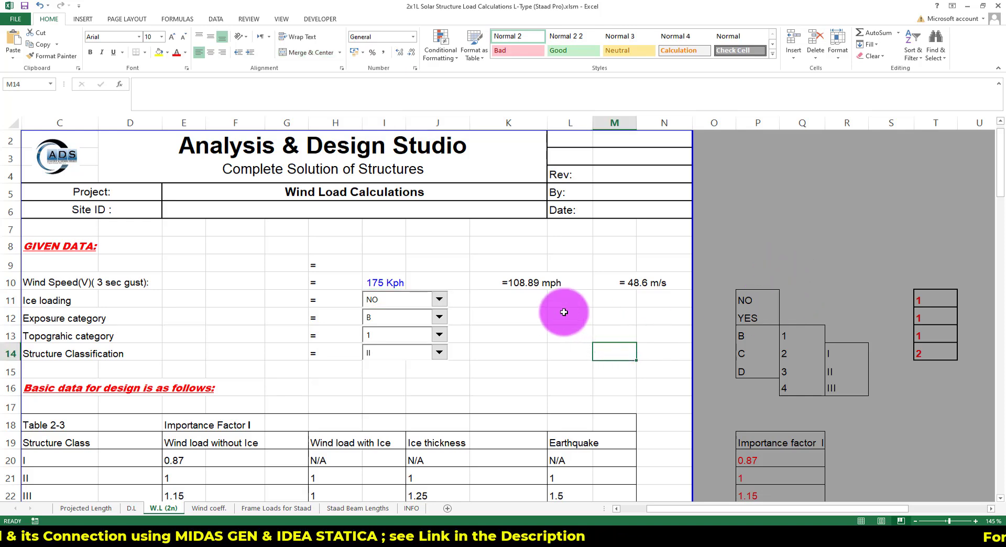
click(673, 282)
click(585, 348)
- Change the exposure category to C in the wind load sheet's given data
click(439, 317)
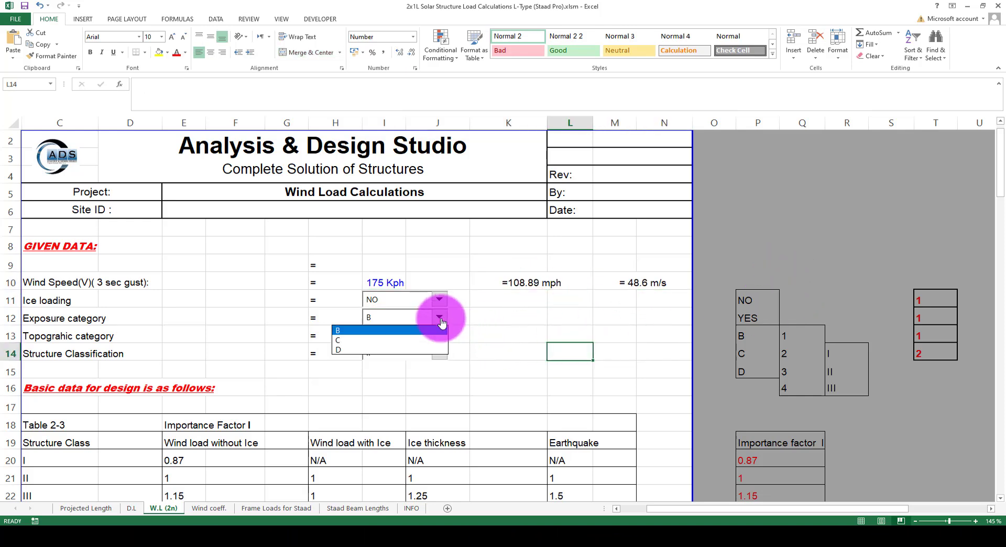
click(399, 342)
click(522, 333)
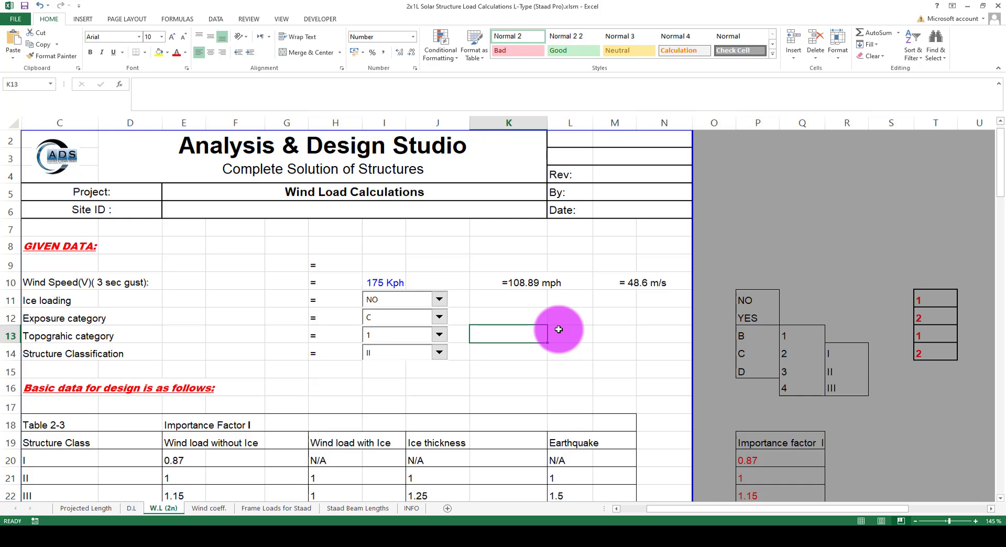
- Locate the mean height of the solar panel in the wind sheet, and switch to STAAD.Pro to measure the vertical post from base to top
scroll(559, 329, down, 2)
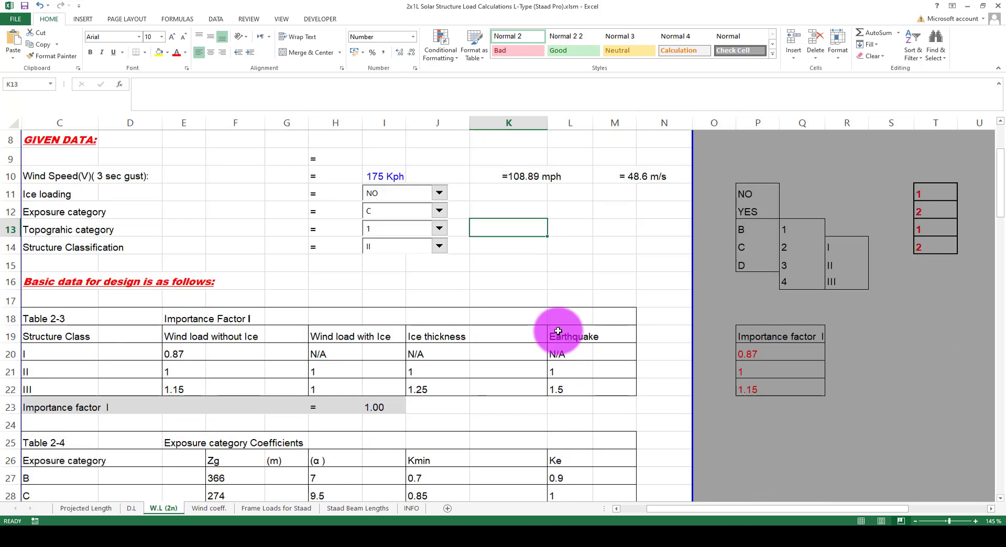
click(602, 242)
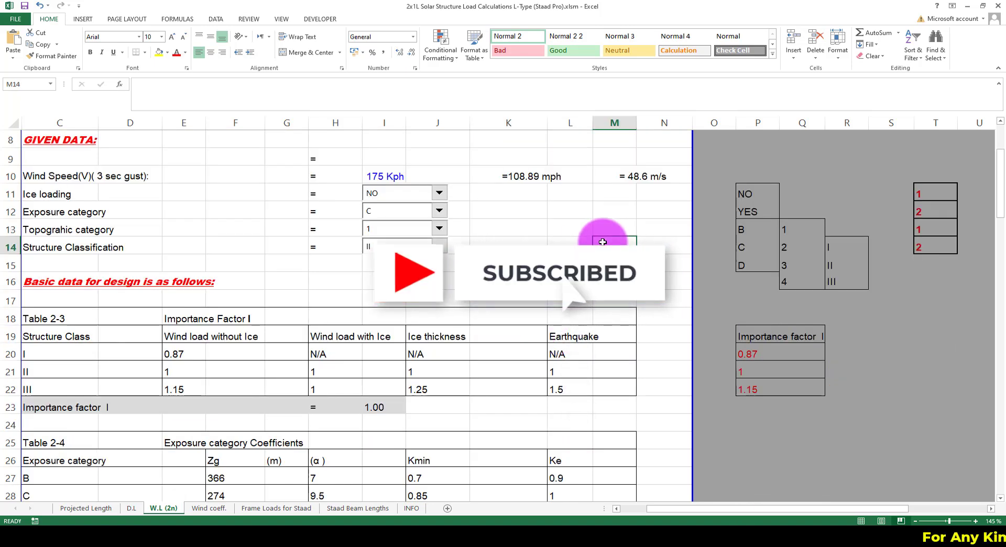
scroll(603, 242, down, 6)
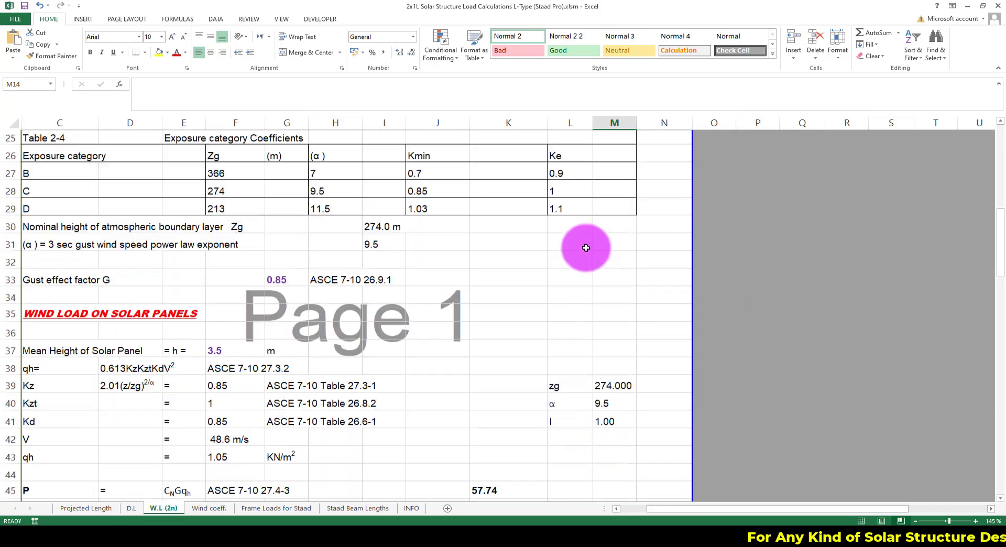
scroll(586, 248, down, 1)
click(215, 333)
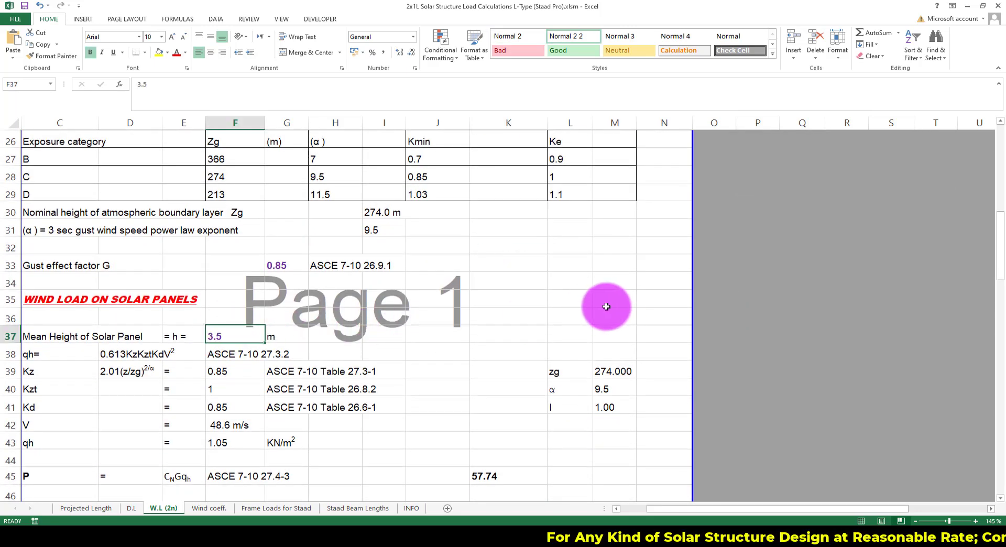
click(655, 536)
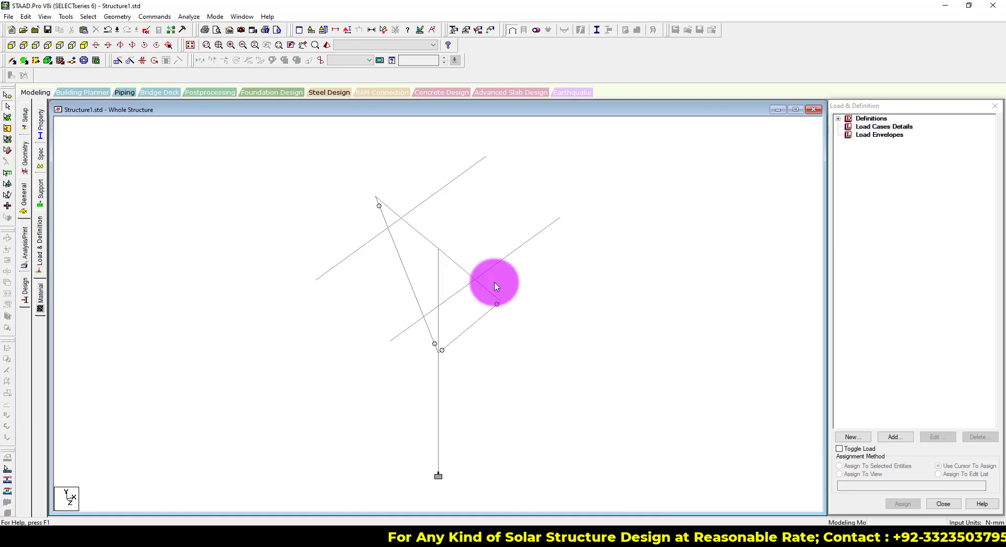
click(383, 29)
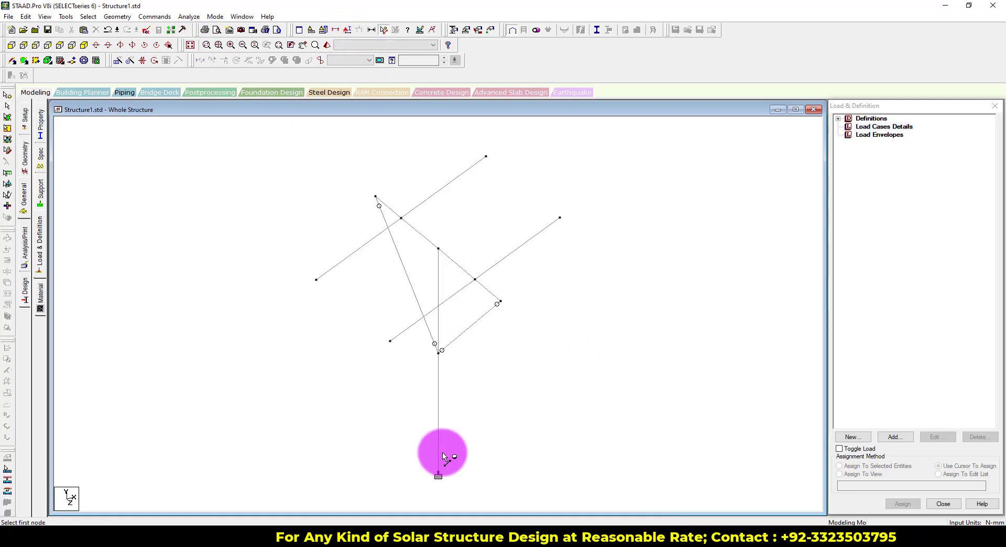
click(438, 474)
click(439, 250)
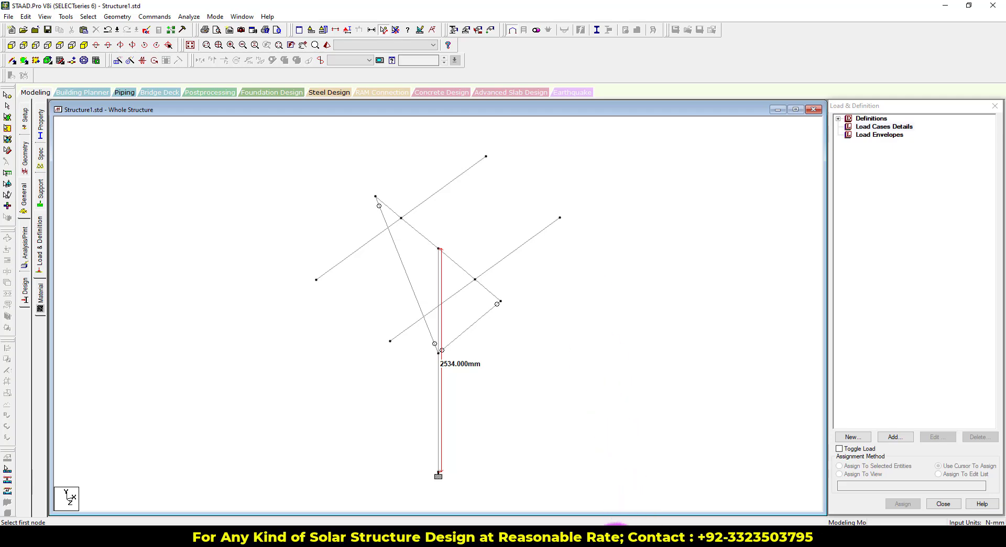
- Switch back to the Excel wind load sheet and set the mean height of the solar panel to 2.534 m
click(616, 544)
click(400, 332)
click(291, 337)
click(247, 337)
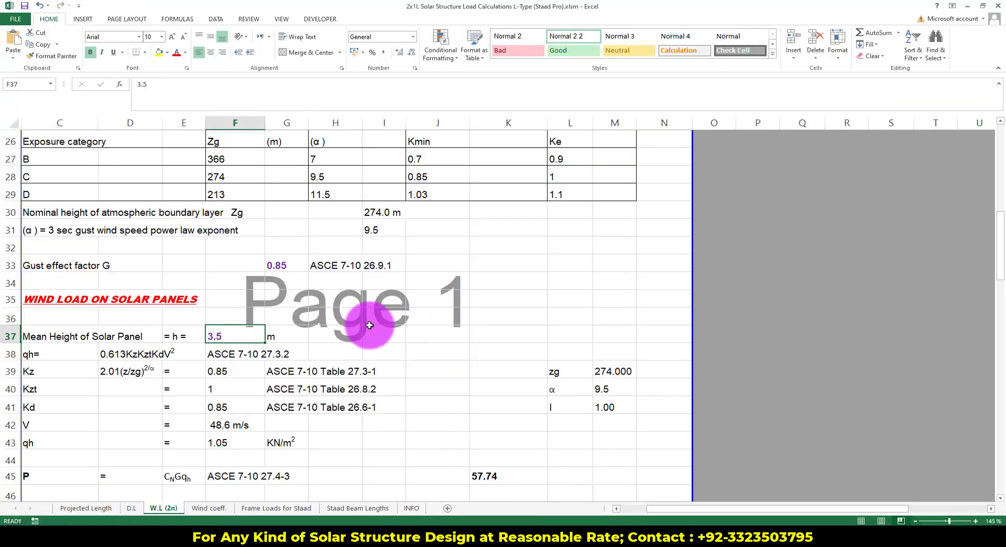
text(2)
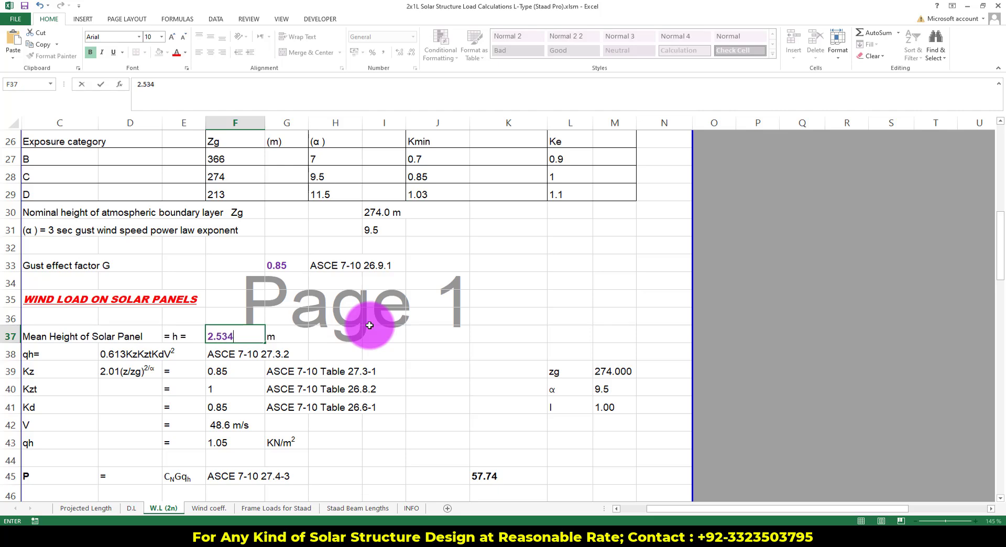
key(Return)
- Review the panel dimensions under Solar Panels Arrangement, and switch to AutoCAD to compare them with the panel layout
scroll(370, 322, down, 6)
click(419, 251)
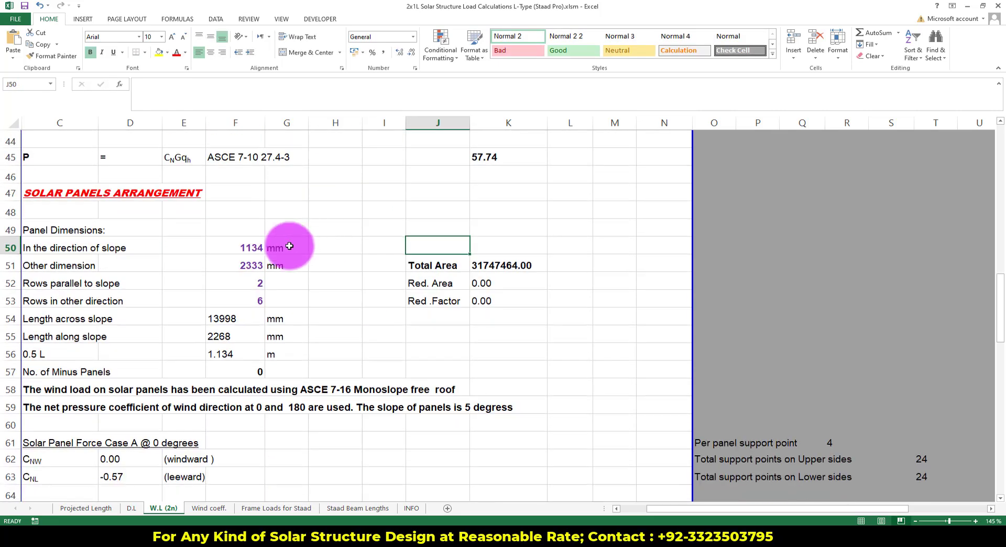
click(248, 248)
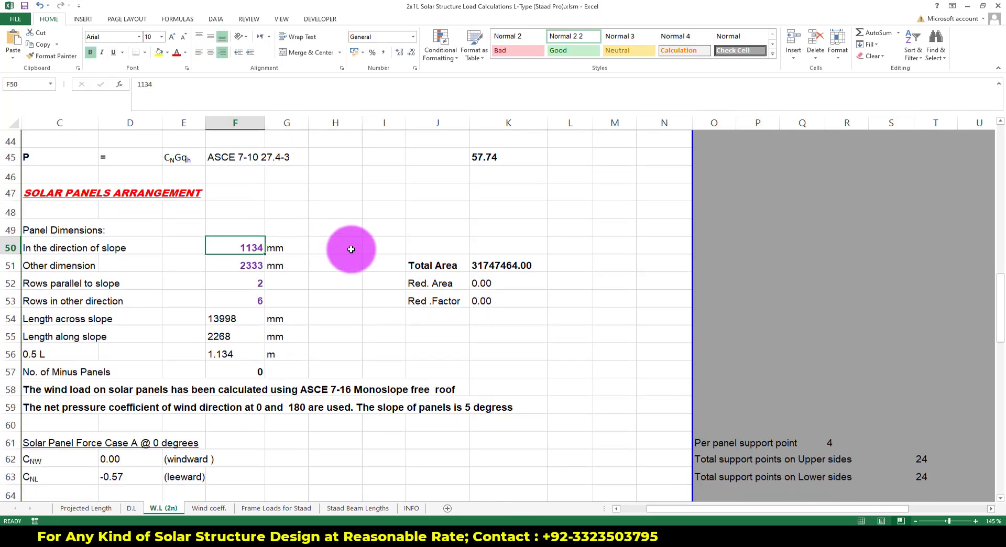
click(121, 202)
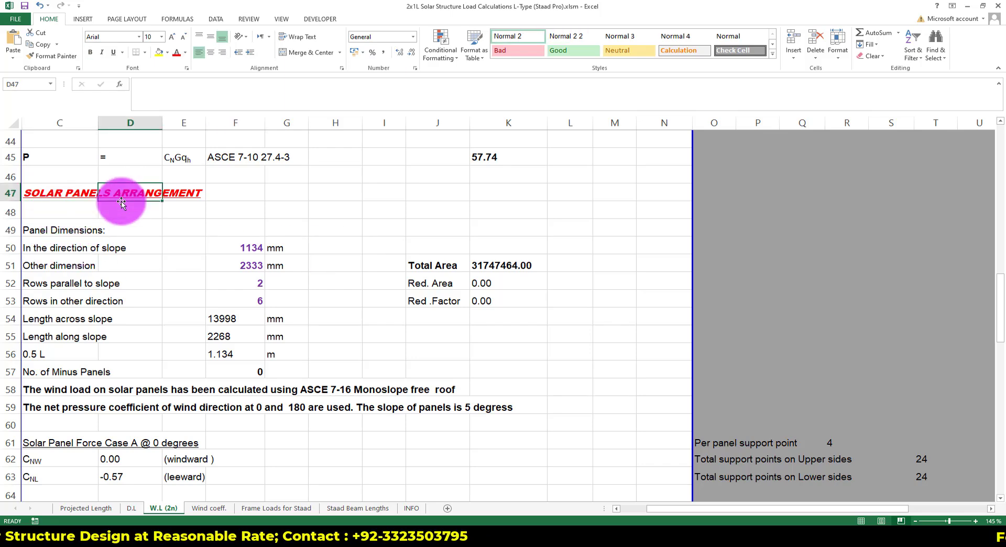
click(55, 226)
click(436, 281)
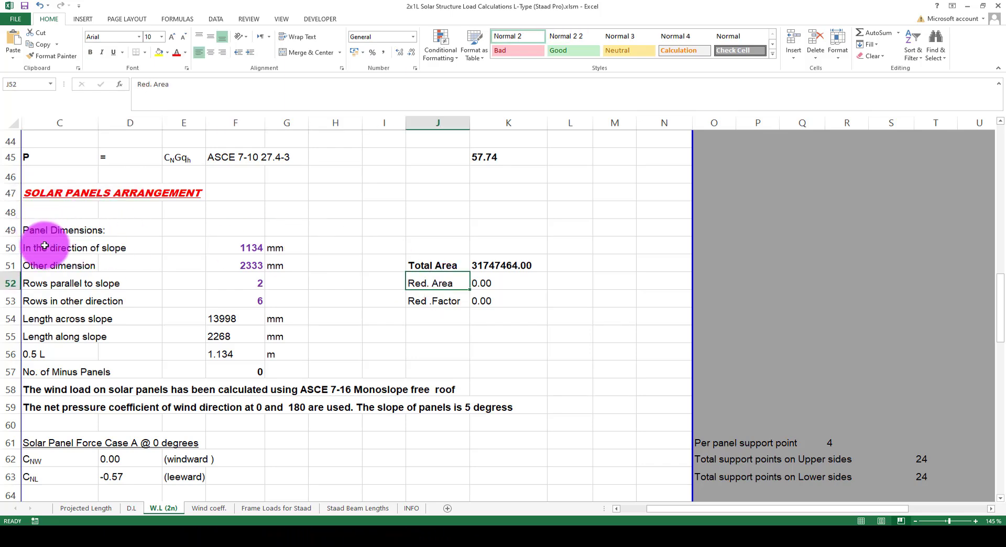
click(255, 248)
click(554, 539)
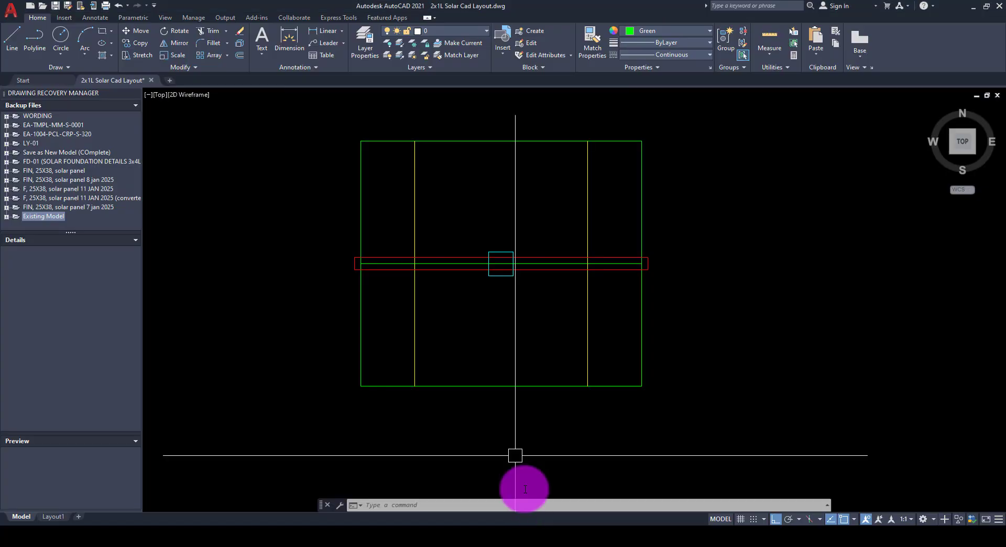
middle_drag(597, 235, 531, 277)
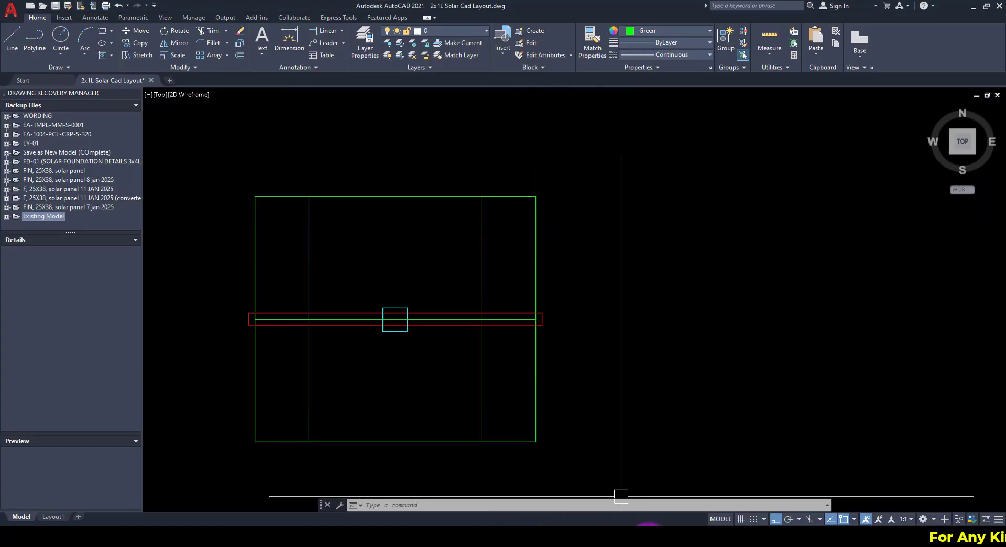
middle_drag(603, 350, 636, 349)
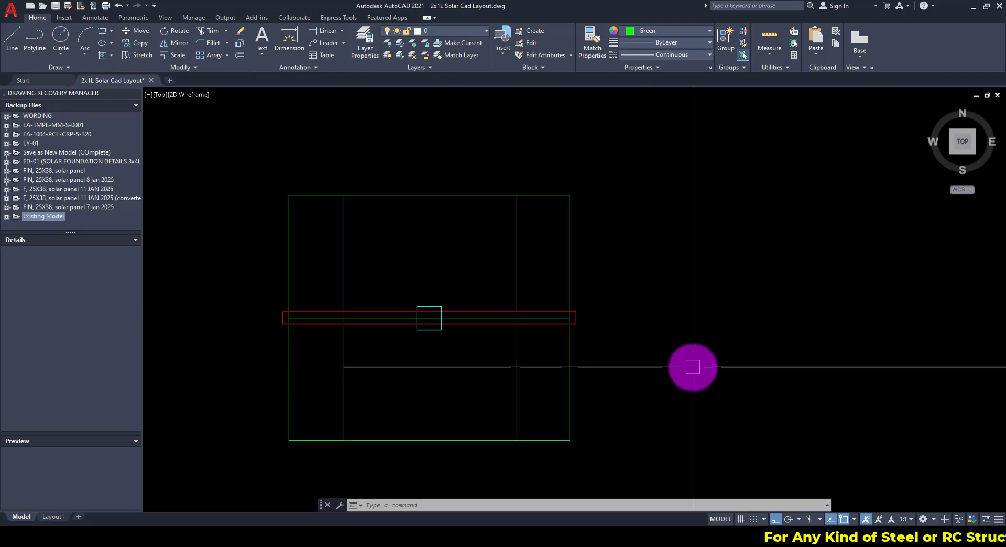
- Switch back to the Excel wind load sheet and set the panel's other dimension to 2278 mm
click(602, 539)
key(Down)
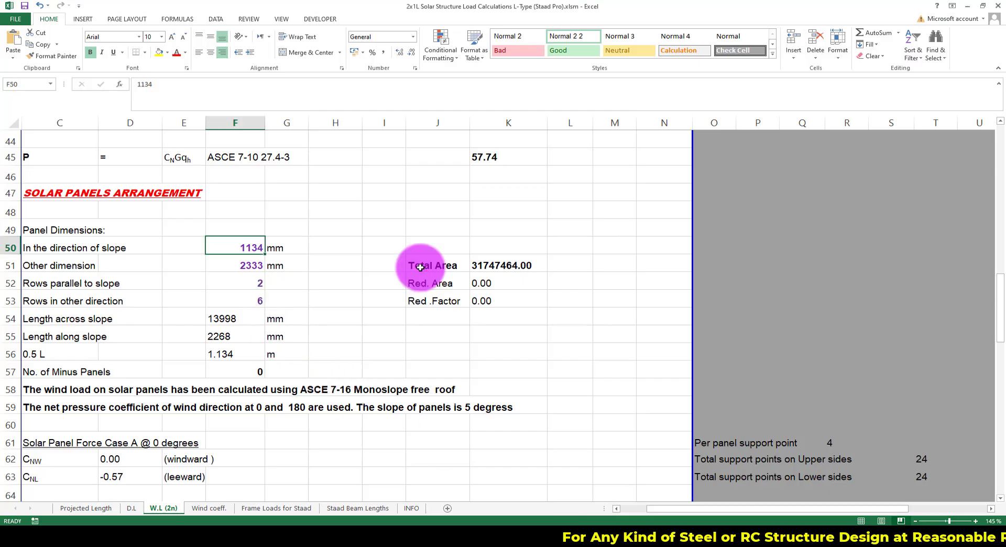
text(2278)
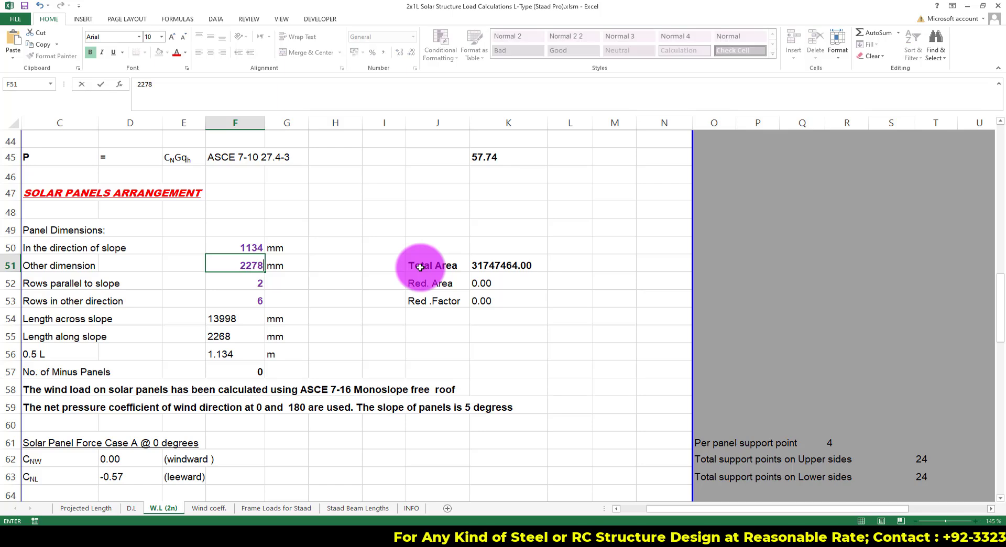
key(Return)
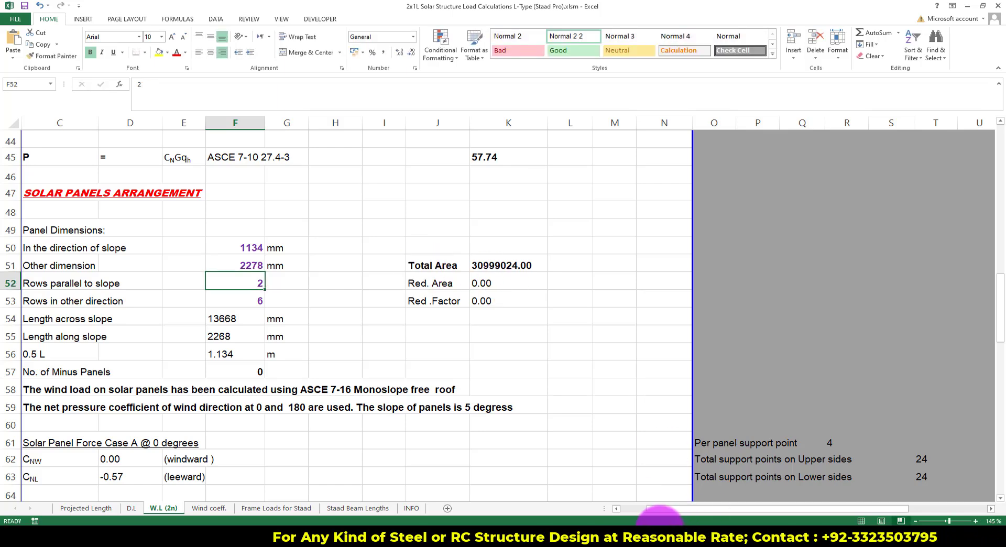
- Switch to AutoCAD and draw a vertical arrow pointing down beside the panel layout's right edge to mark the slope direction
click(561, 539)
scroll(635, 308, down, 4)
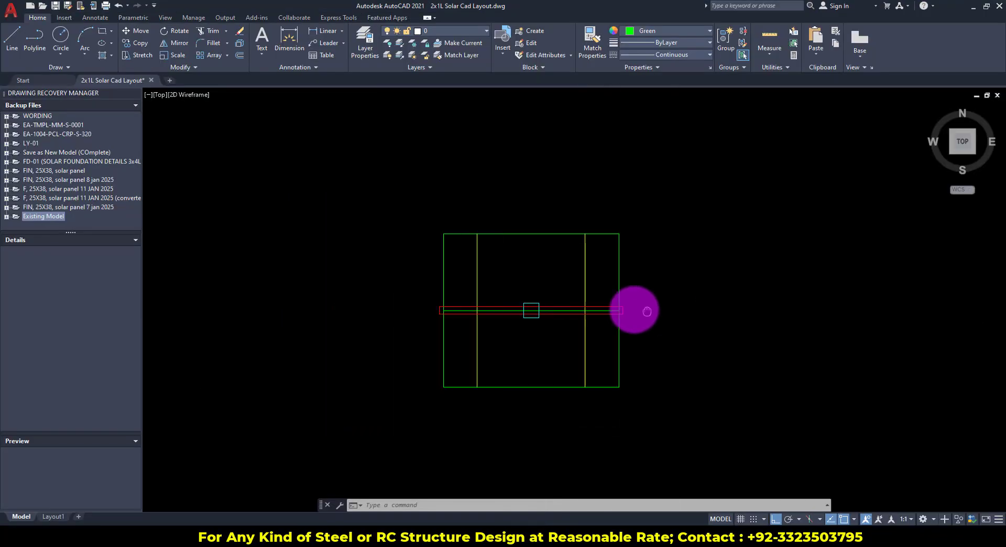
key(l)
key(Return)
scroll(605, 258, up, 2)
click(605, 259)
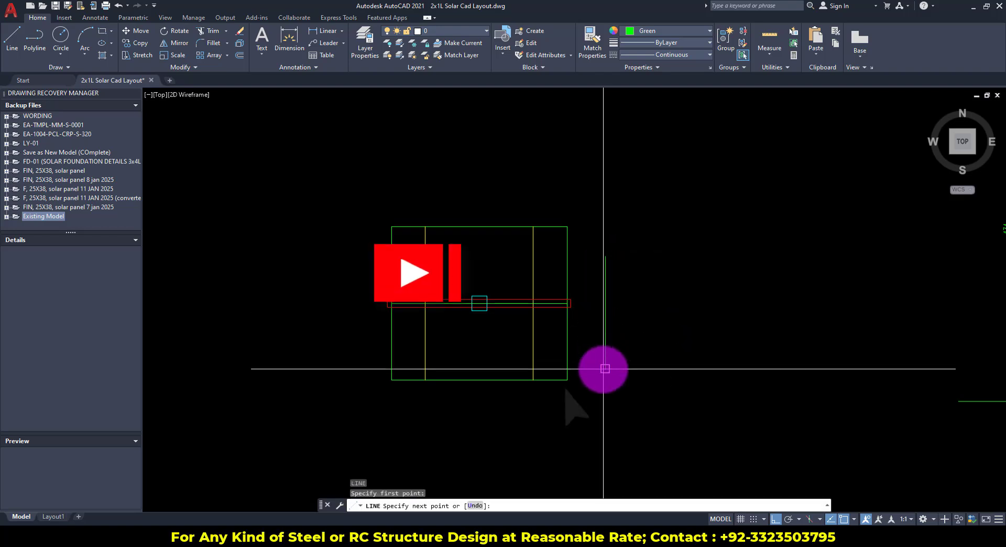
click(605, 368)
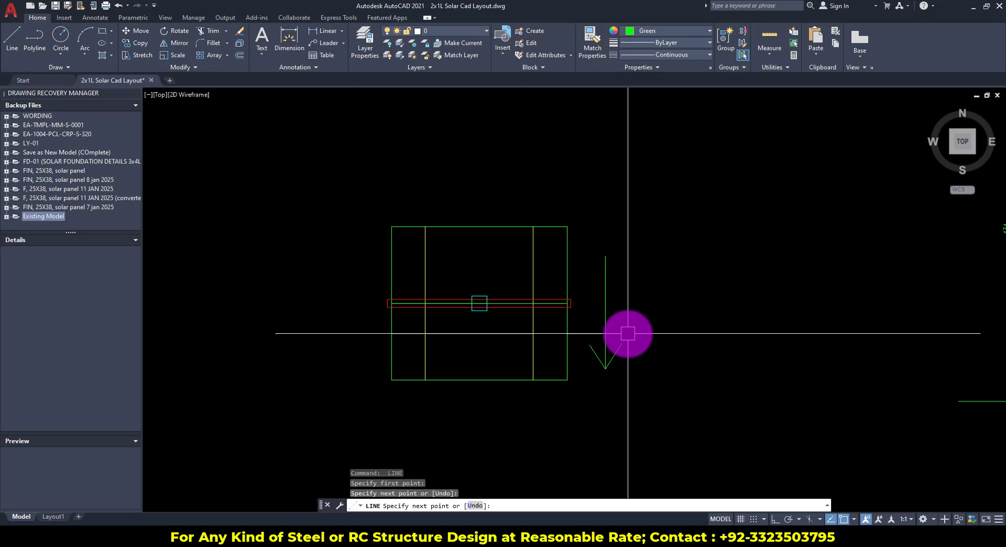
key(Escape)
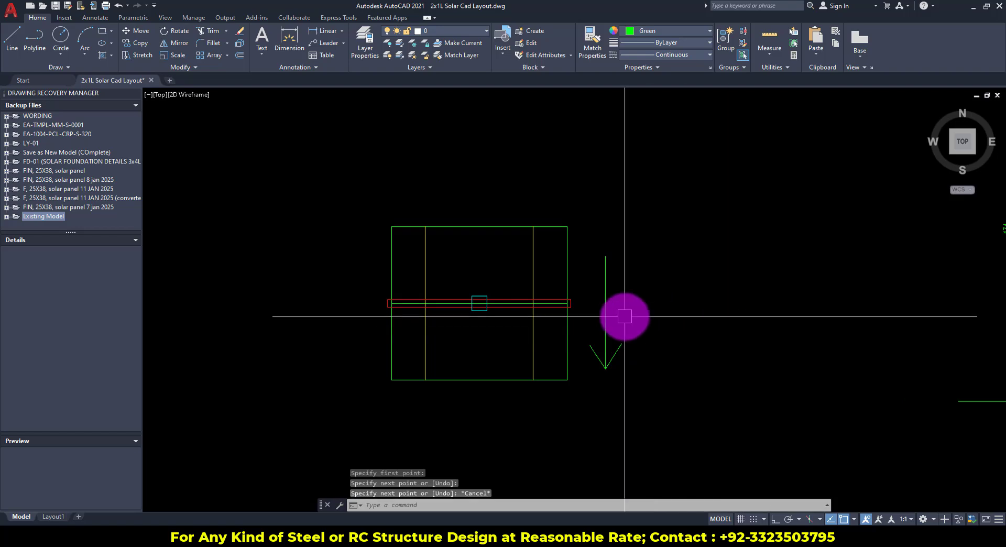
- Examine the upper and lower panels of the layout against the slope direction arrow
scroll(628, 291, up, 3)
middle_drag(535, 226, 556, 218)
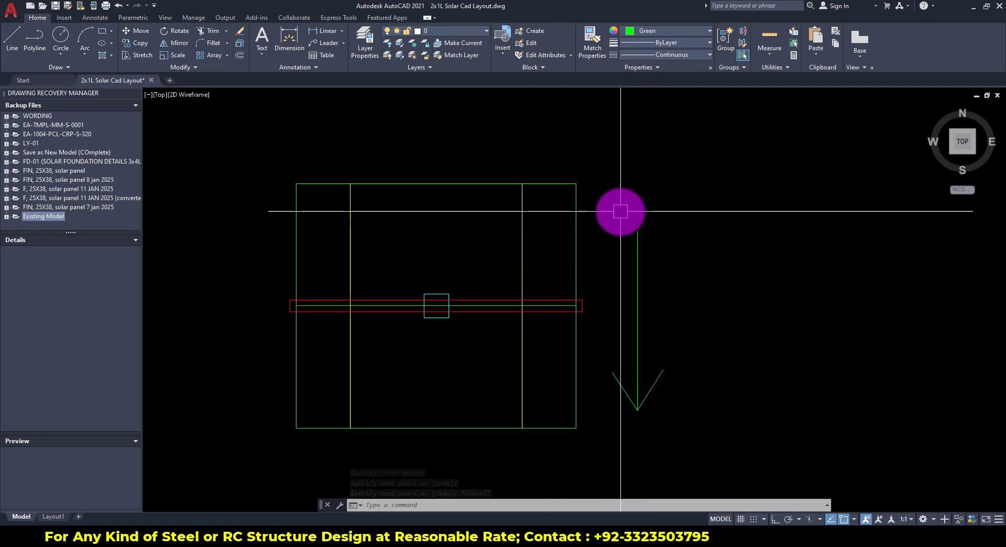
click(637, 200)
click(586, 220)
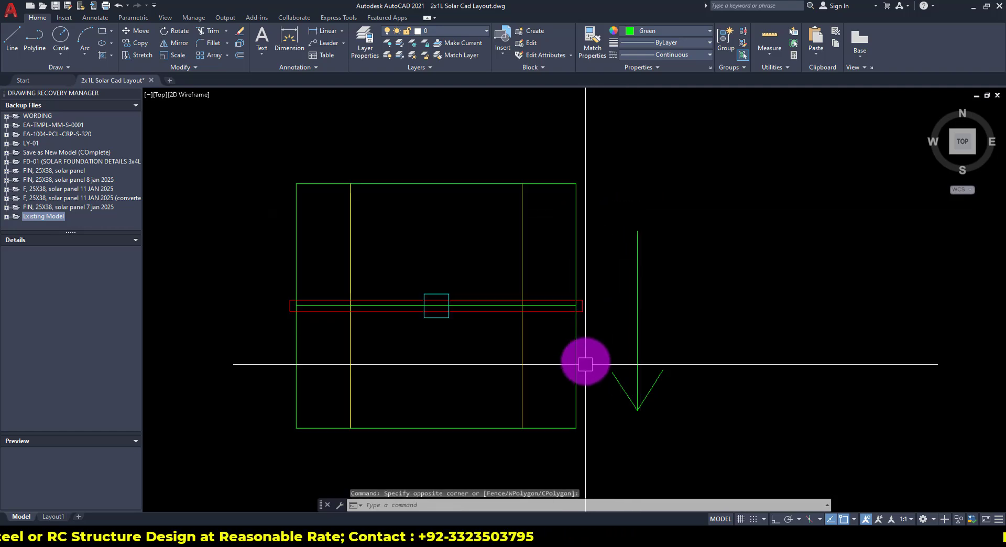
click(611, 363)
click(578, 369)
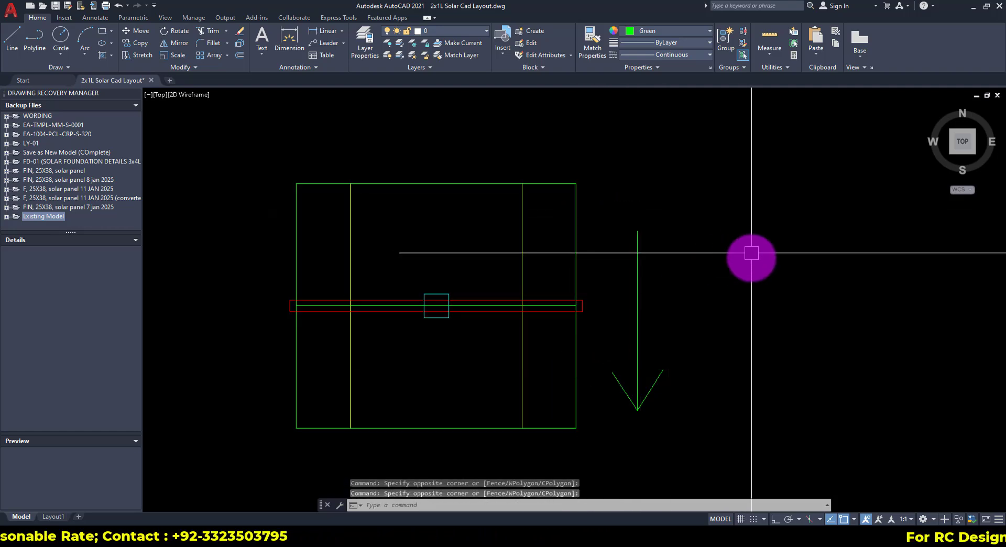
middle_drag(757, 260, 776, 249)
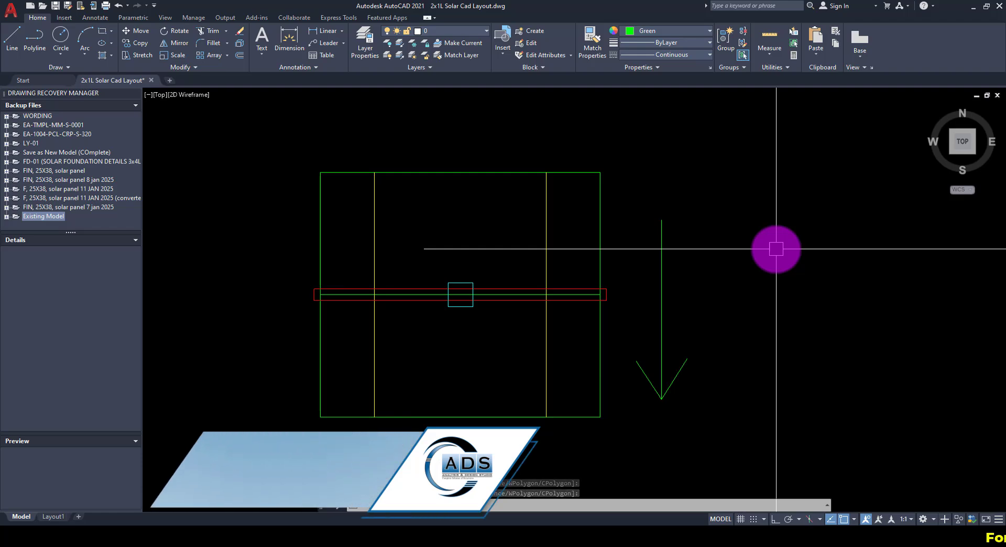
- Switch to the Excel load calculation workbook and set the panel rows in the other direction to 1
drag(536, 138, 528, 499)
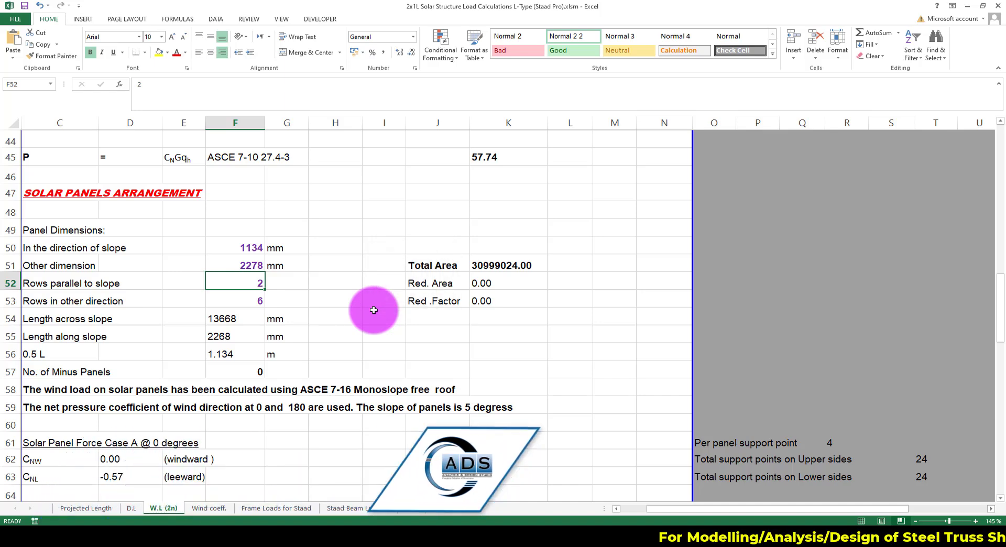
key(Down)
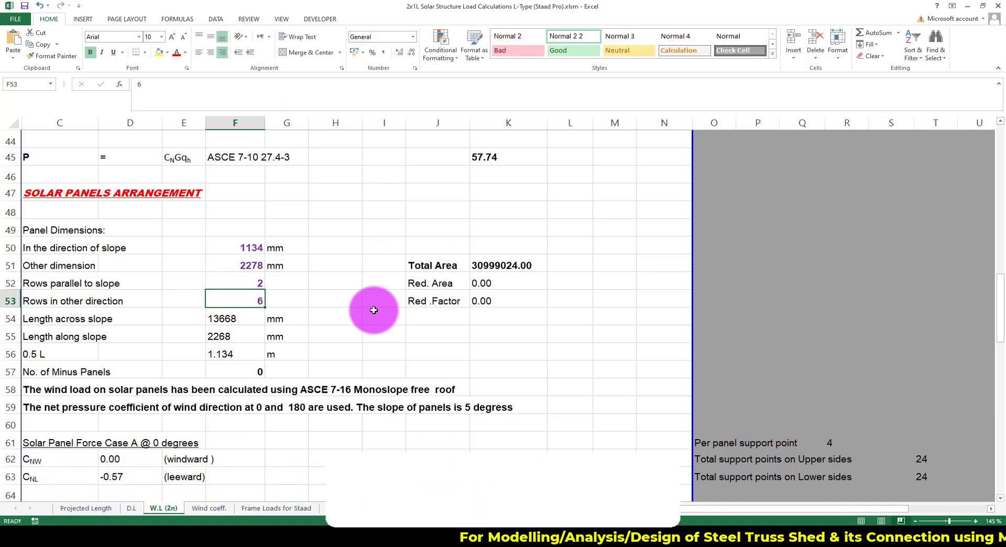
text(1)
key(Return)
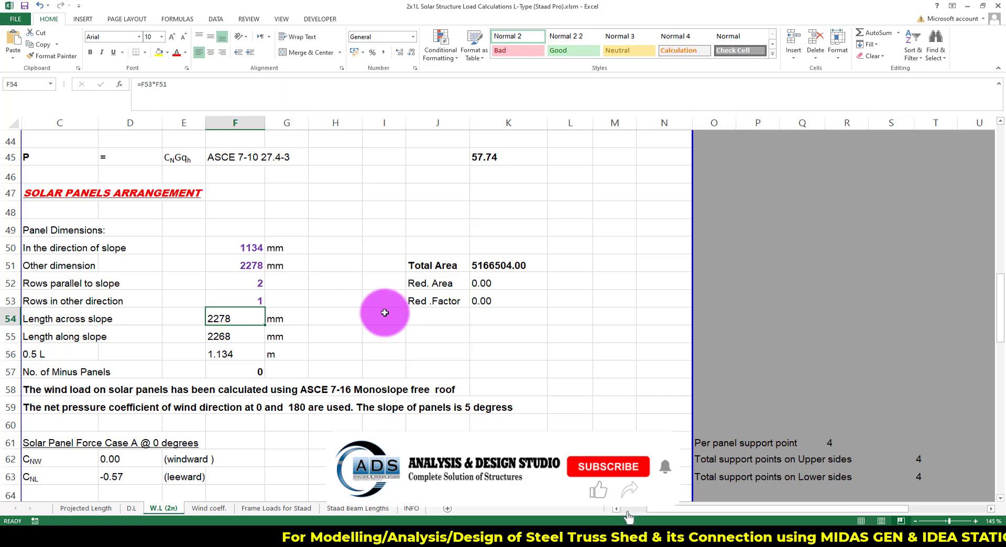
- Review the solar panel arrangement and the Case A and B wind force calculations at 0 degrees
key(Down)
key(Down)
key(Down)
scroll(377, 288, down, 2)
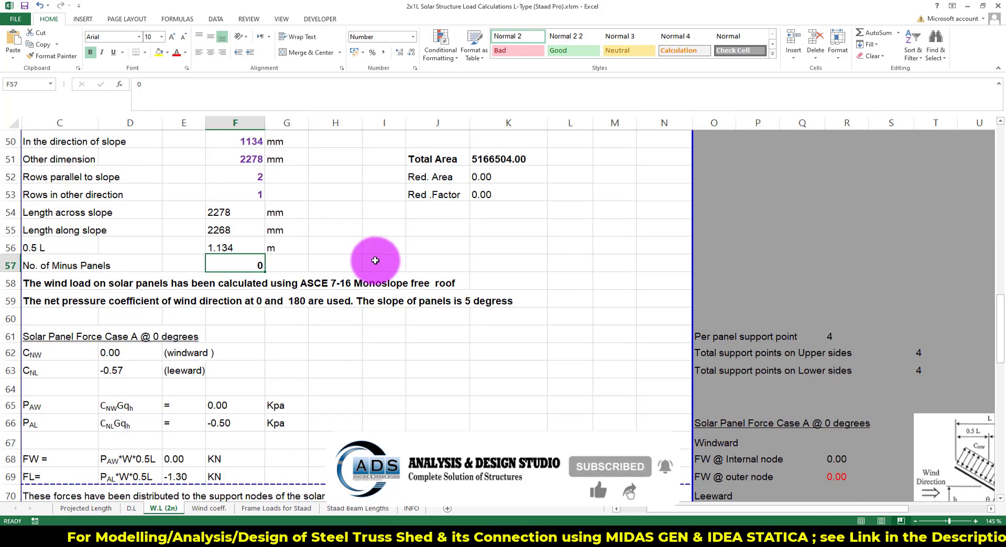
scroll(375, 260, down, 9)
scroll(367, 269, up, 7)
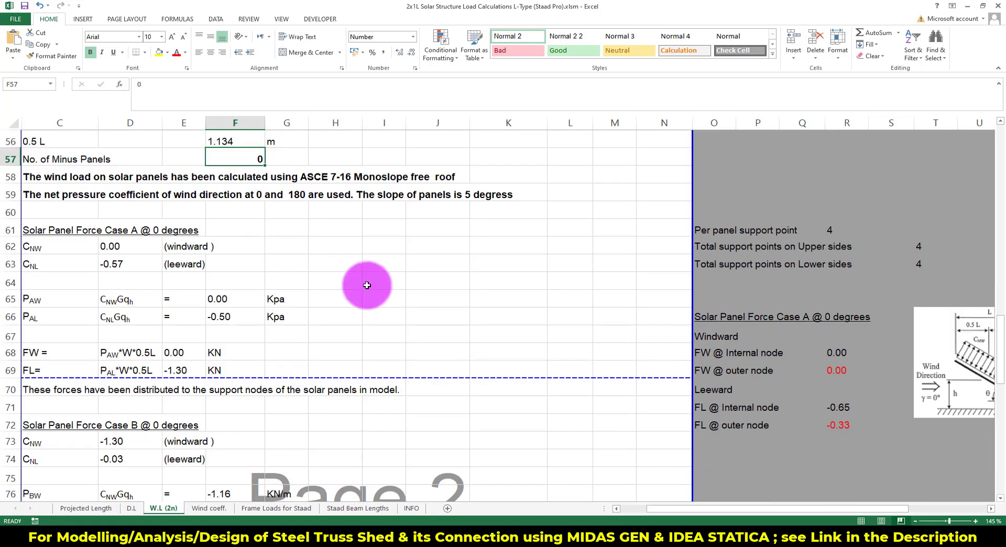
scroll(367, 285, down, 2)
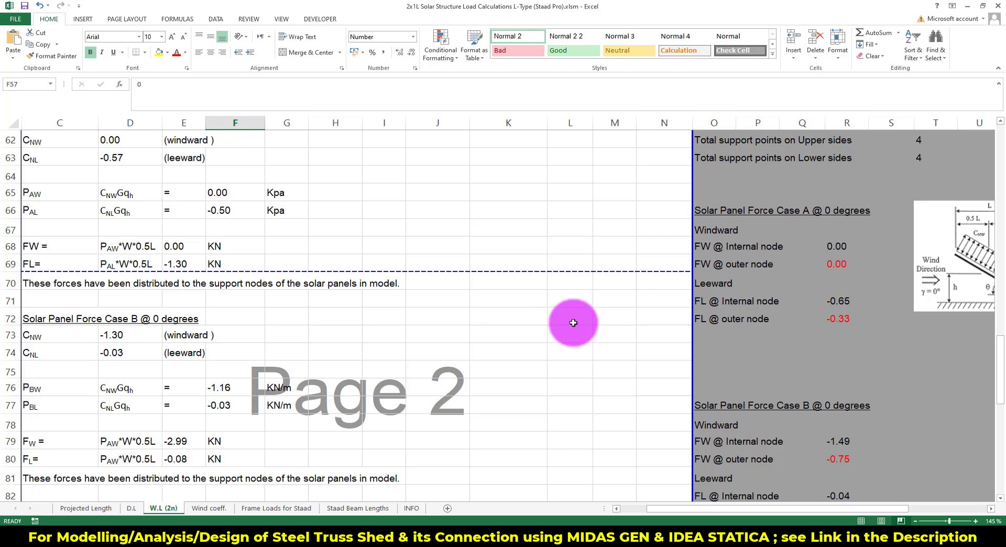
scroll(501, 348, up, 5)
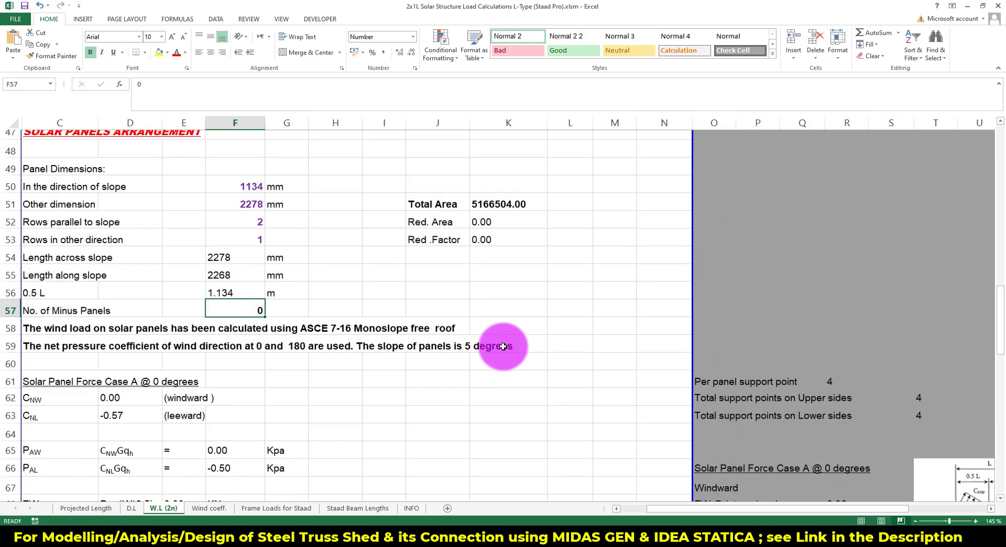
- Examine the interpolated wind coefficients on the Wind coeff. sheet against the ASCE monoslope free roof table
click(209, 508)
click(337, 337)
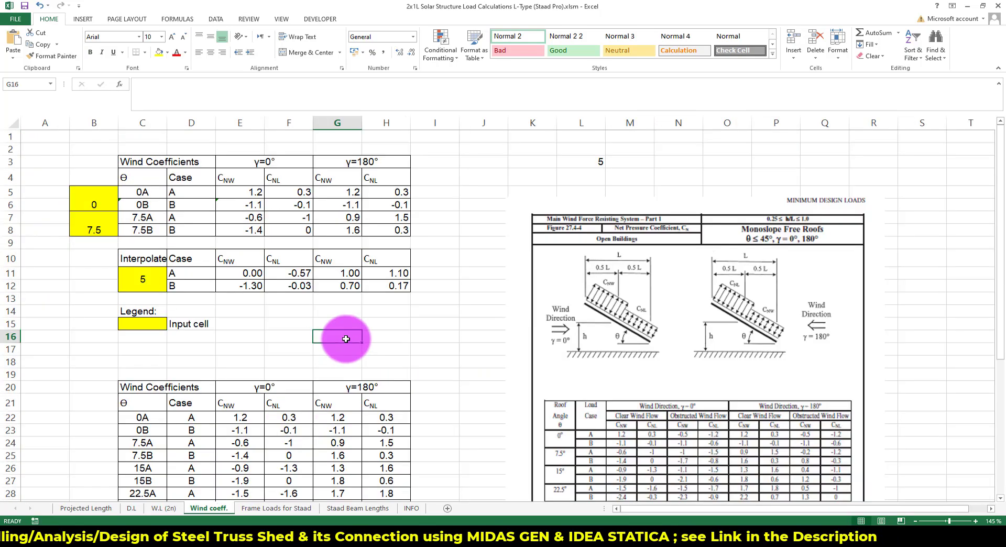
scroll(344, 337, down, 2)
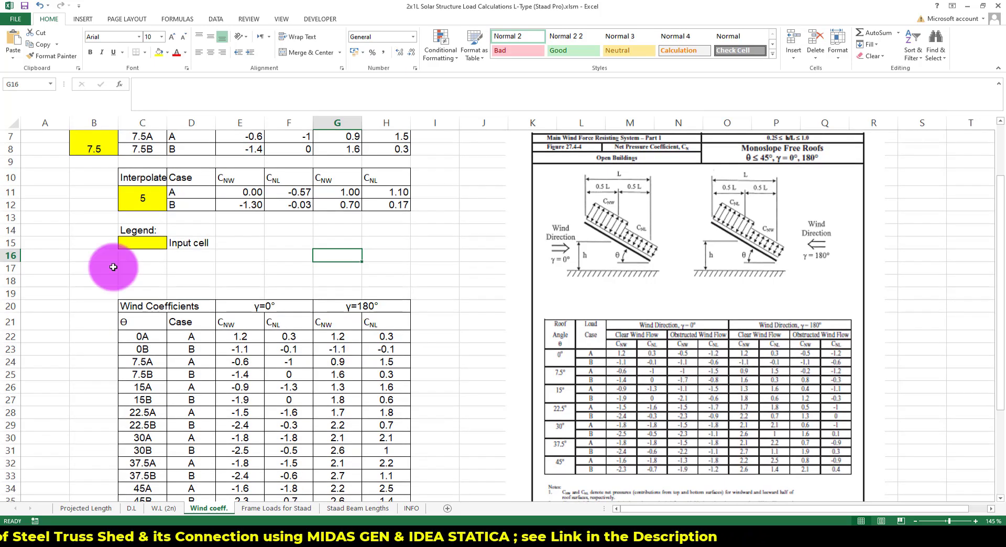
scroll(113, 267, up, 1)
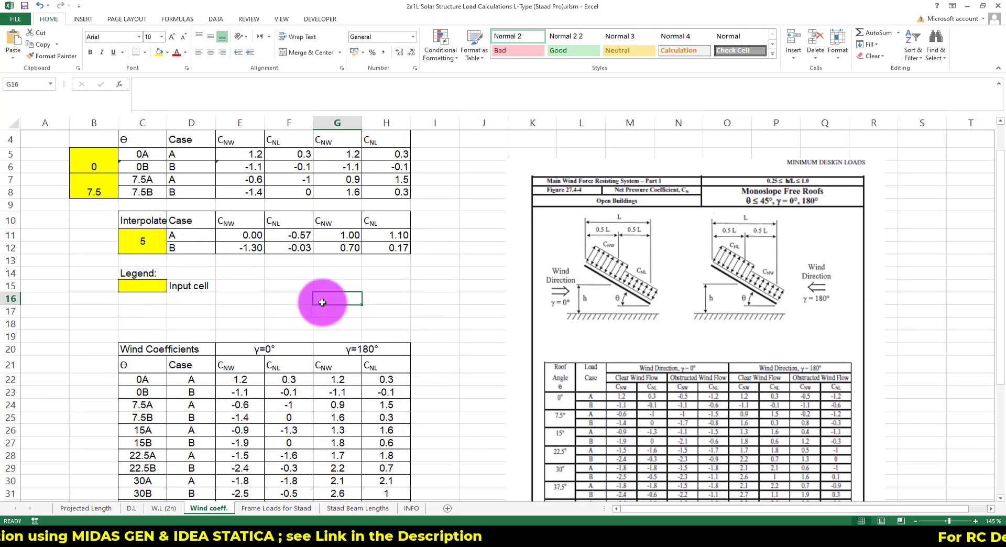
scroll(341, 278, down, 3)
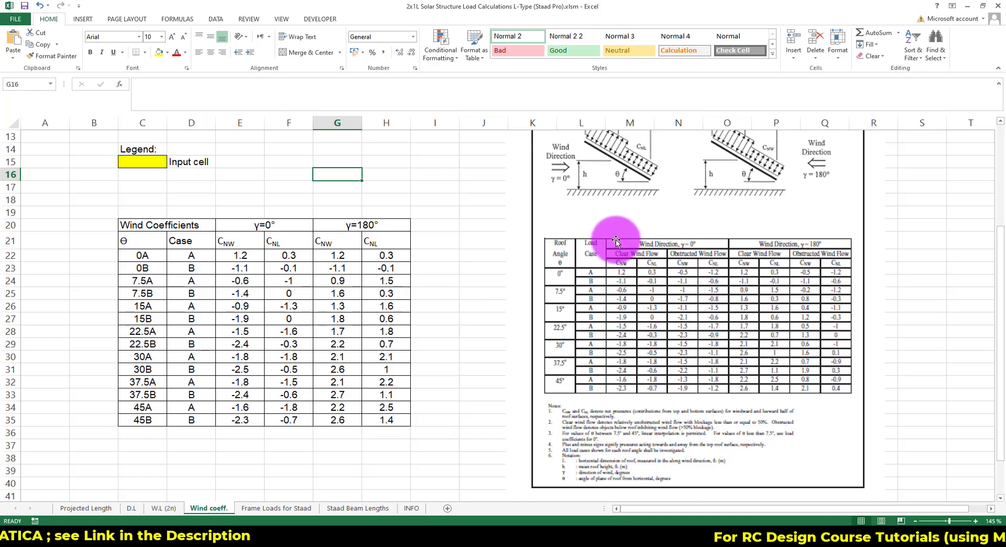
scroll(629, 241, up, 3)
click(457, 242)
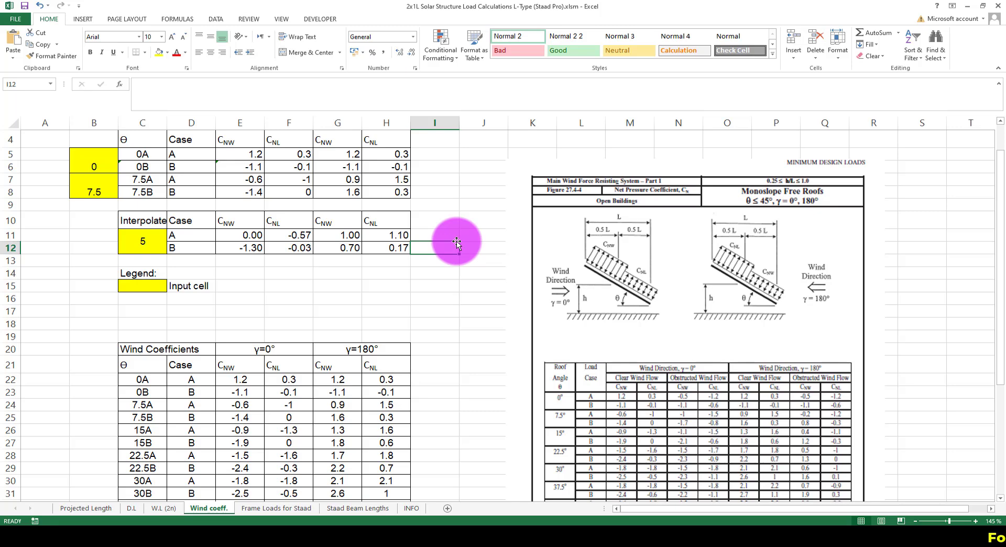
scroll(444, 248, down, 2)
click(444, 248)
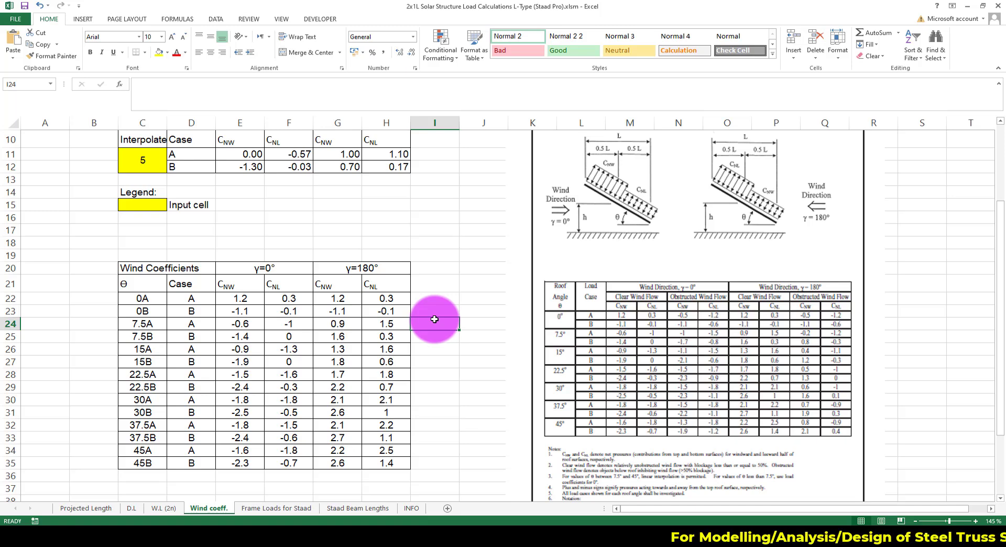
click(450, 303)
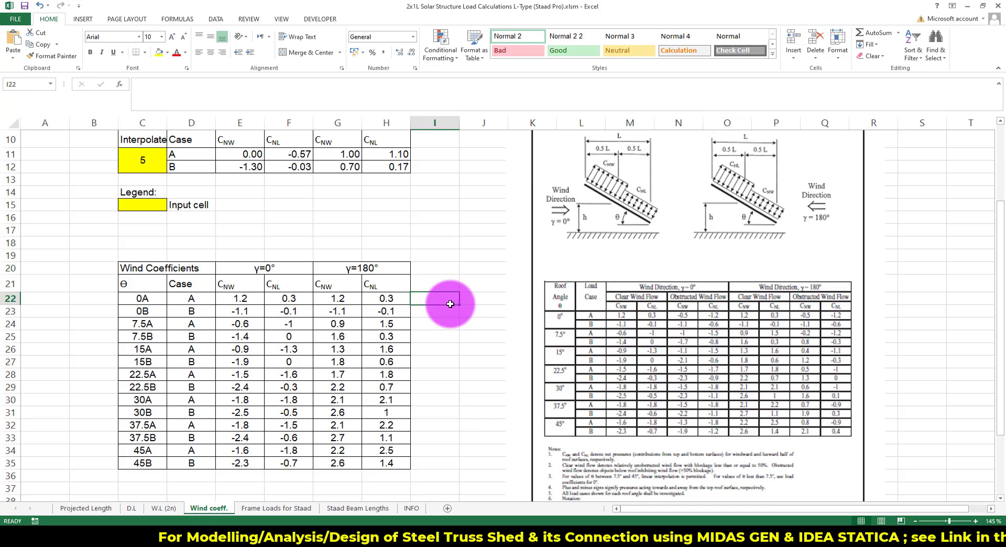
- Set the panel slope angle for the wind coefficient interpolation to 25
scroll(450, 304, up, 2)
click(477, 285)
text(25)
key(Return)
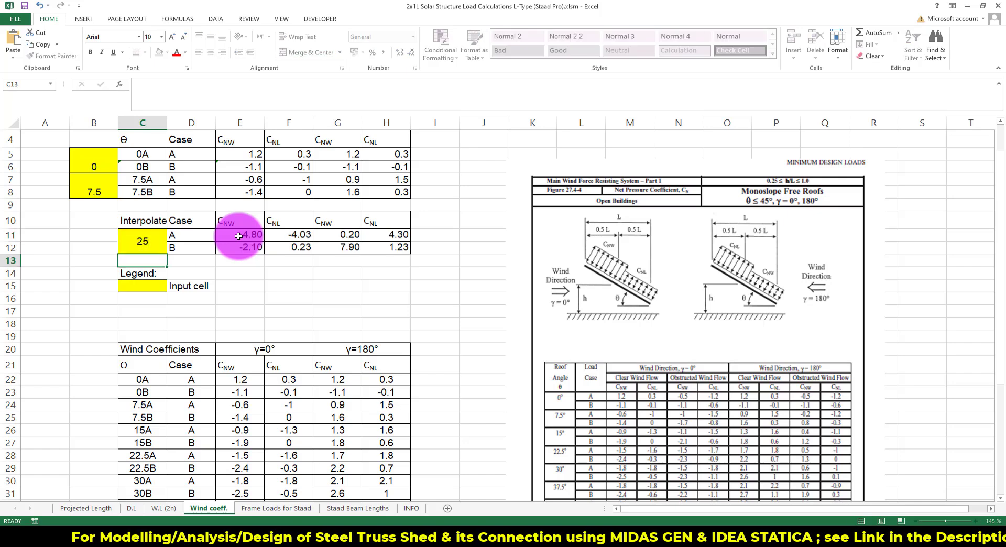
- Set the lower and upper bounding roof angles for the wind coefficient interpolation to 22.5 and 30
scroll(359, 298, down, 2)
click(454, 272)
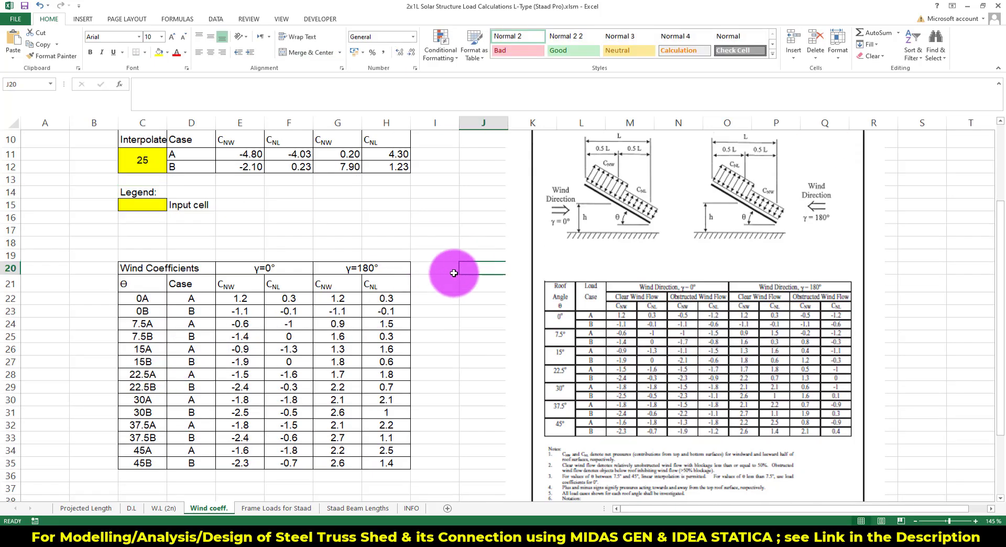
scroll(448, 275, up, 1)
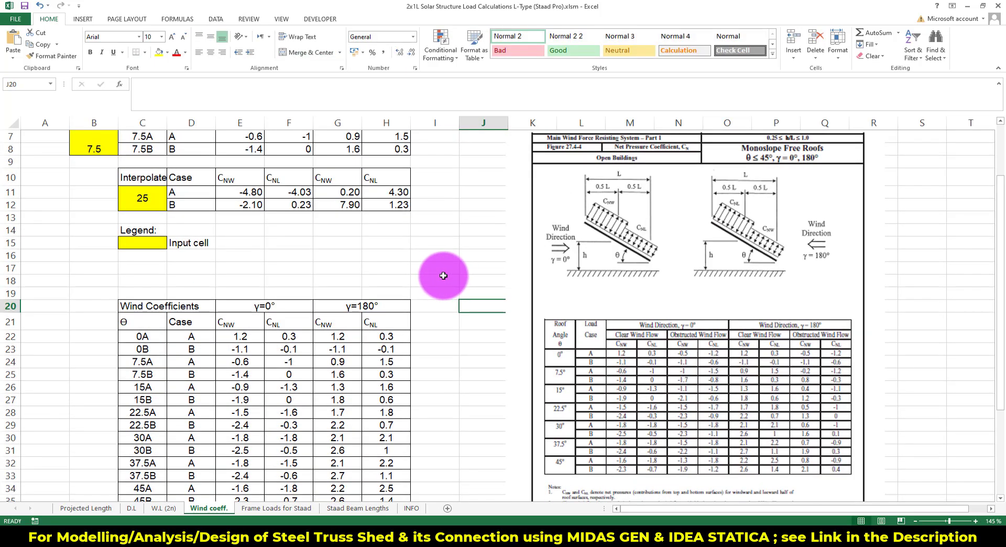
scroll(130, 186, up, 1)
click(101, 152)
text(22)
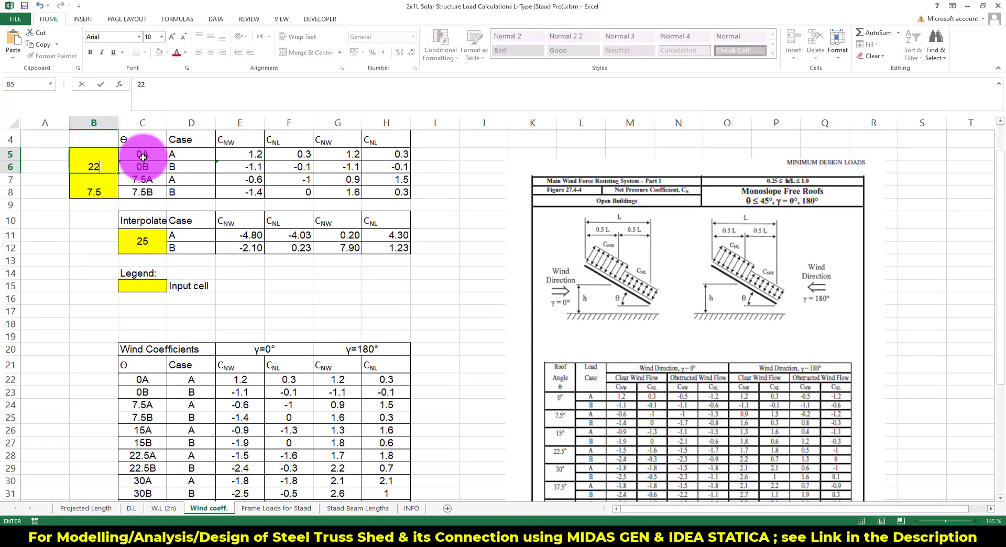
text(.5)
key(Return)
text(30)
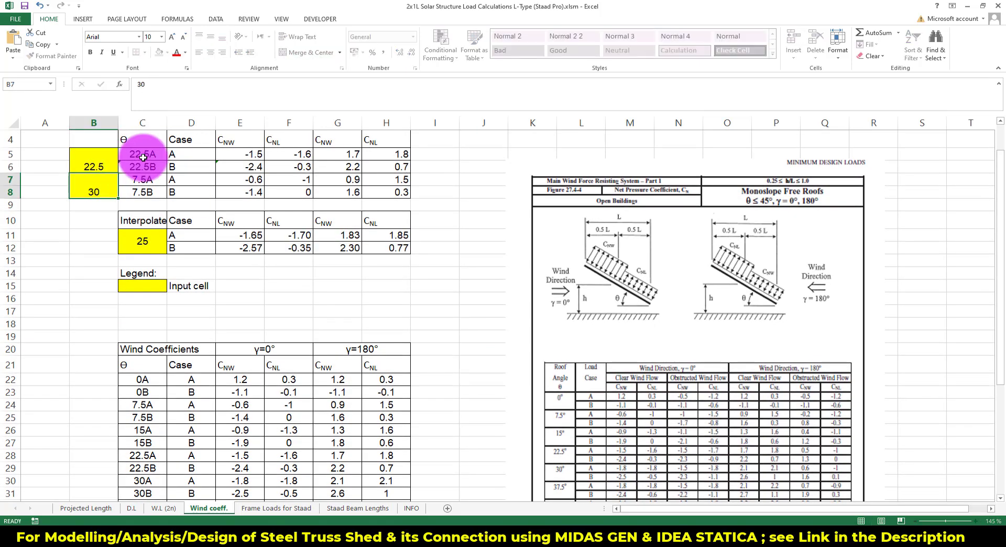
key(Return)
drag(242, 235, 389, 246)
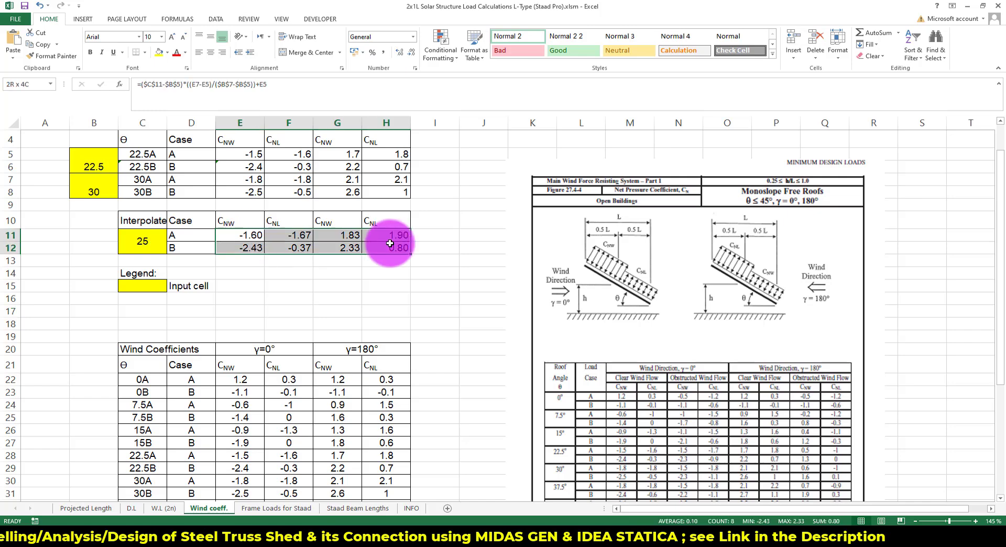
click(429, 310)
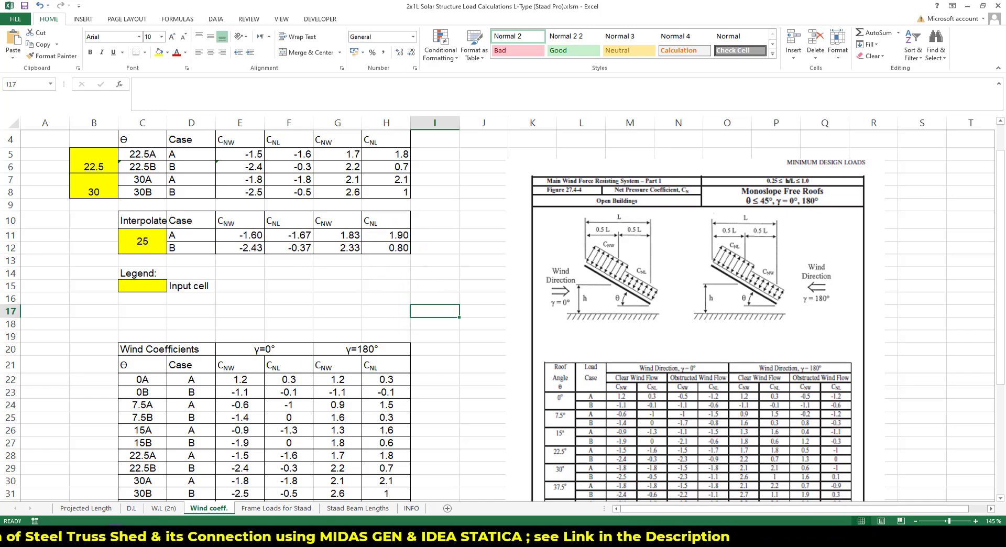
- Check the internal and outer node wind forces for the 0-degree cases on the W.L (2n) sheet
click(156, 511)
scroll(265, 326, down, 4)
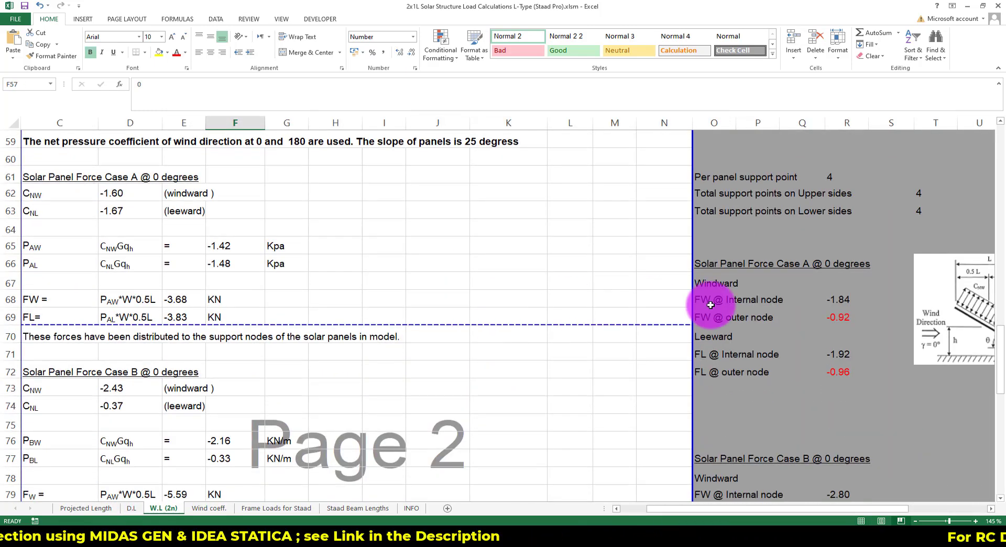
click(848, 317)
click(848, 374)
scroll(865, 387, down, 7)
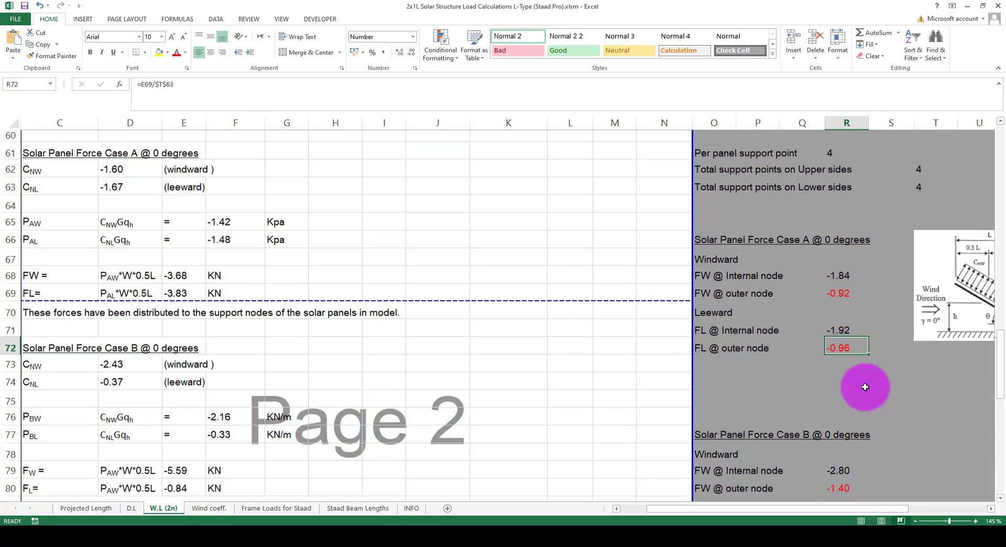
scroll(636, 422, up, 4)
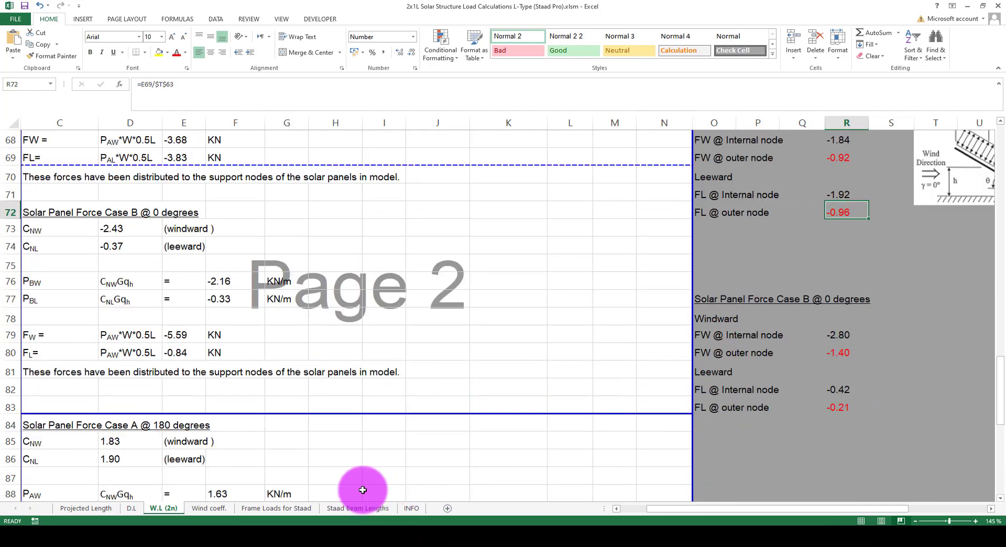
- Examine the load joint type help diagram for an even number of panels, reached from the Frame Loads for Staad sheet
click(276, 508)
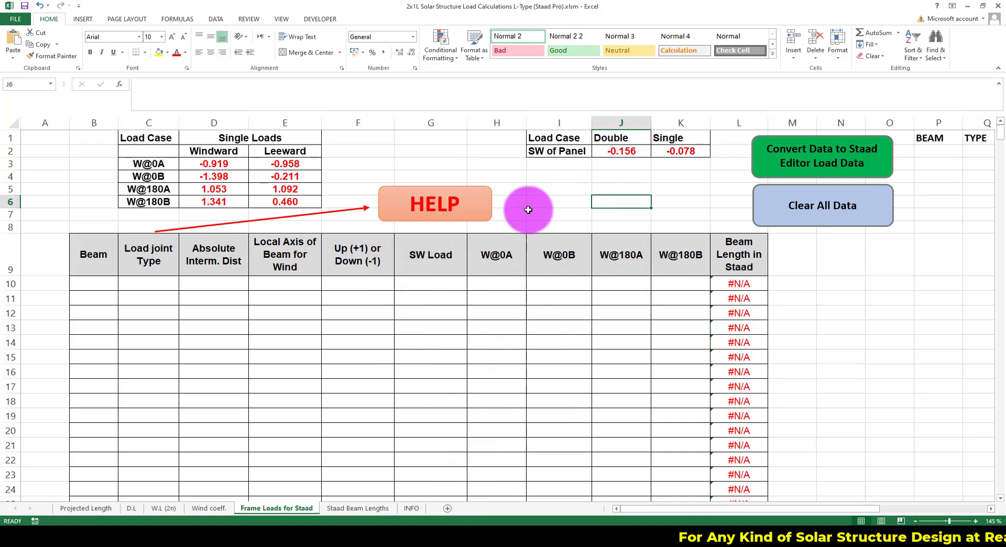
click(435, 205)
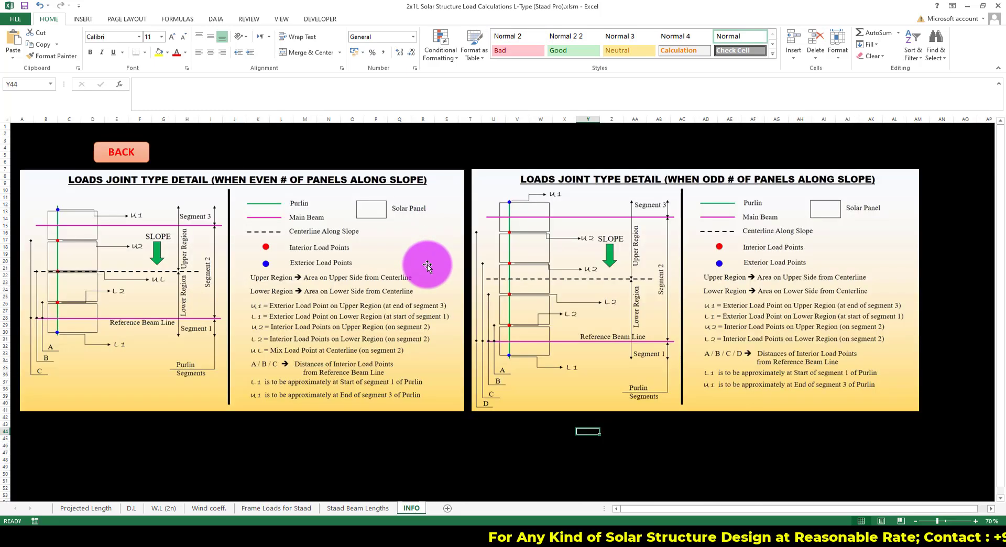
ctrl+scroll(366, 262, up, 2)
scroll(421, 284, up, 1)
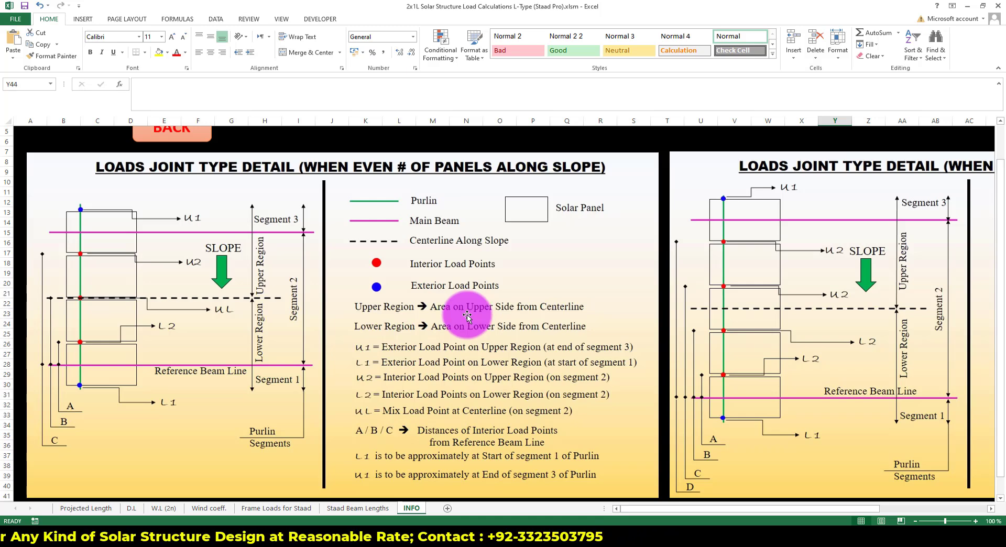
scroll(463, 317, up, 1)
scroll(461, 318, down, 1)
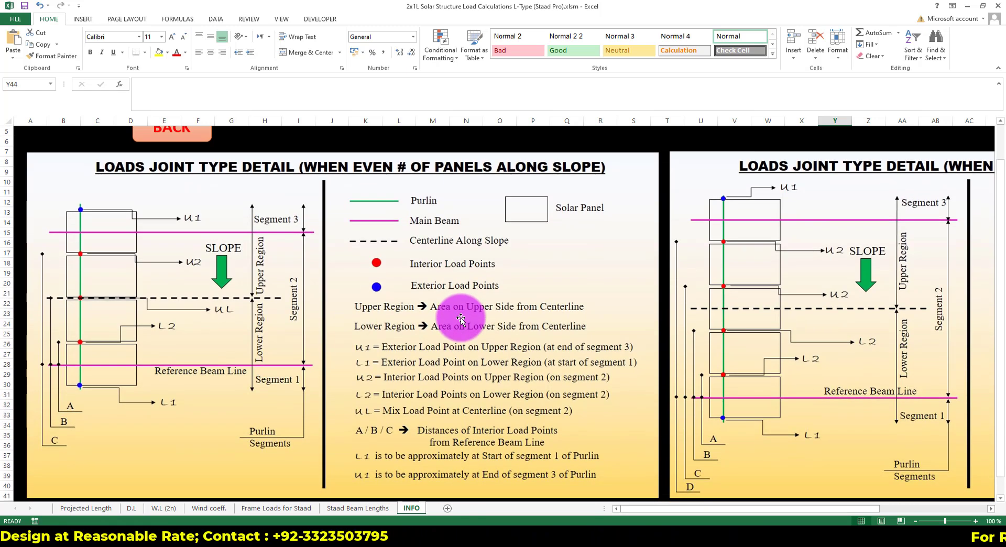
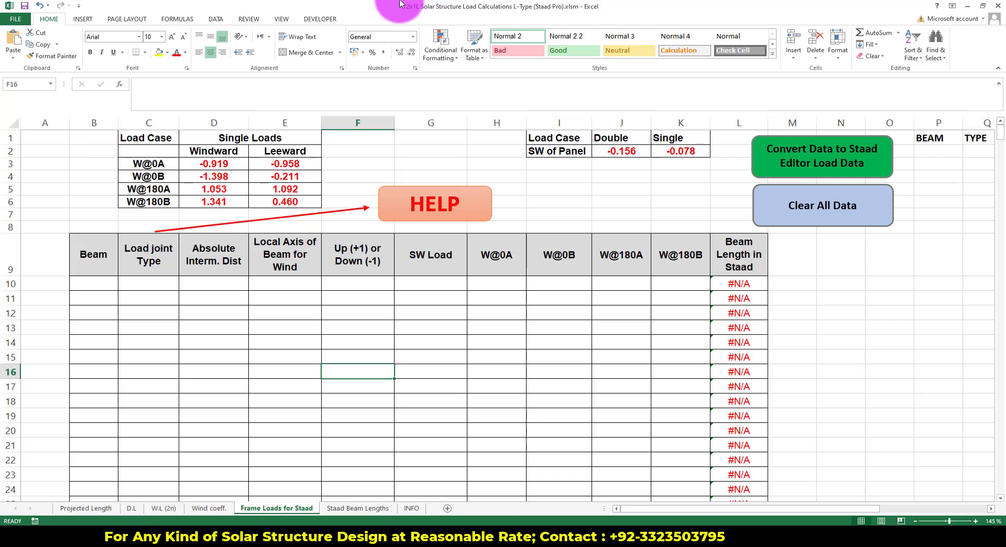
- Switch to STAAD.Pro and show only the four purlin members of the structure
click(103, 314)
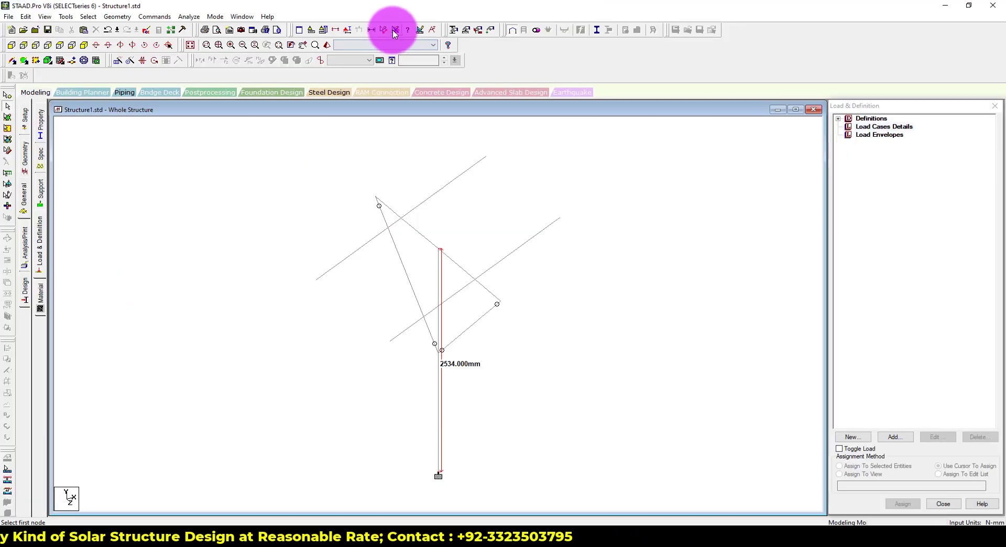
click(417, 206)
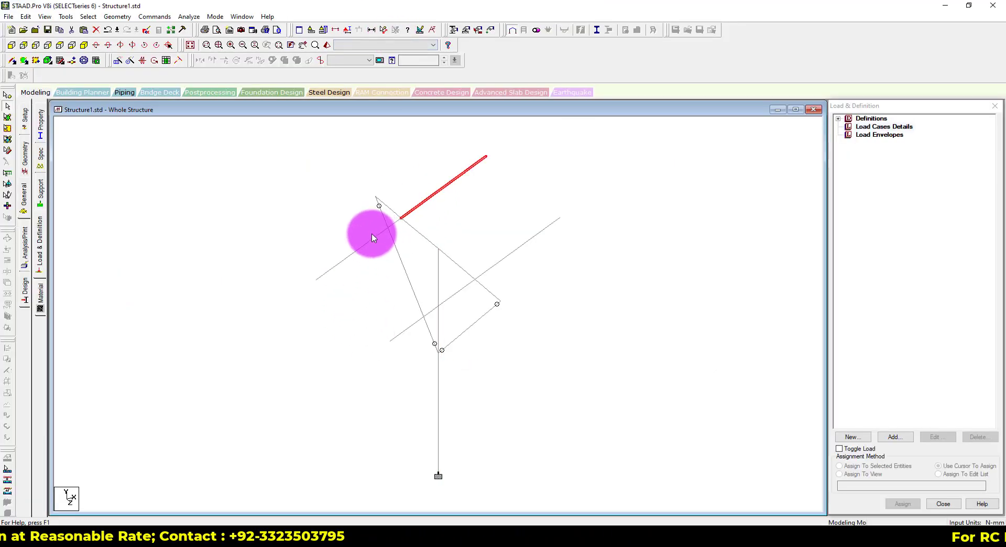
ctrl+click(371, 239)
ctrl+click(430, 312)
ctrl+click(516, 249)
click(44, 17)
click(62, 47)
click(669, 248)
- Display the beam numbers and node points on the isolated purlins
key(shift+b)
drag(511, 219, 469, 241)
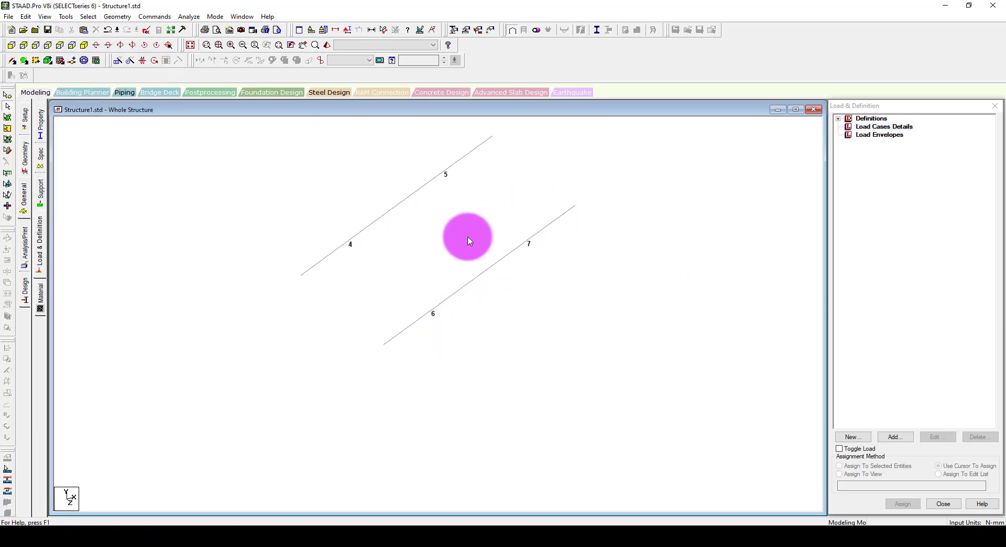
middle_drag(469, 241, 485, 297)
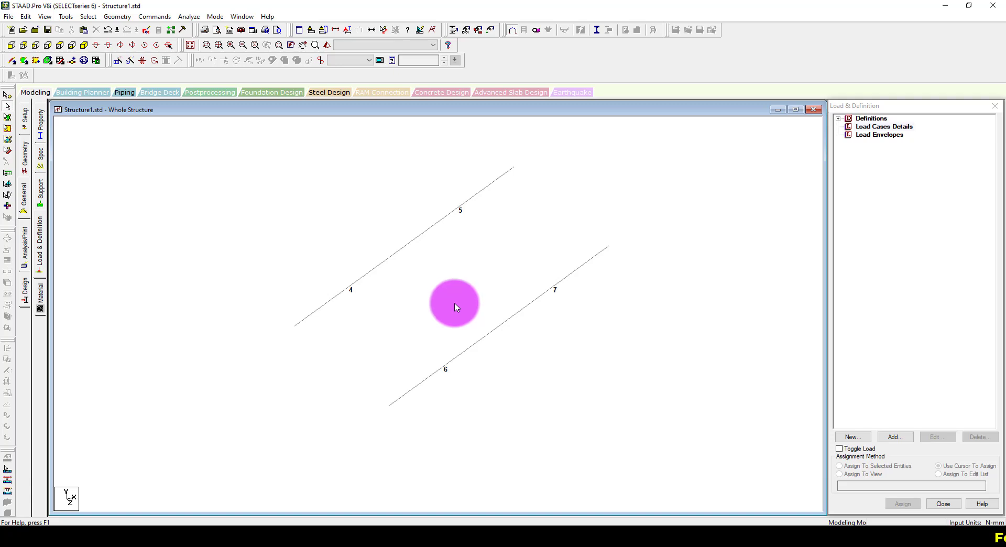
middle_drag(461, 295, 459, 305)
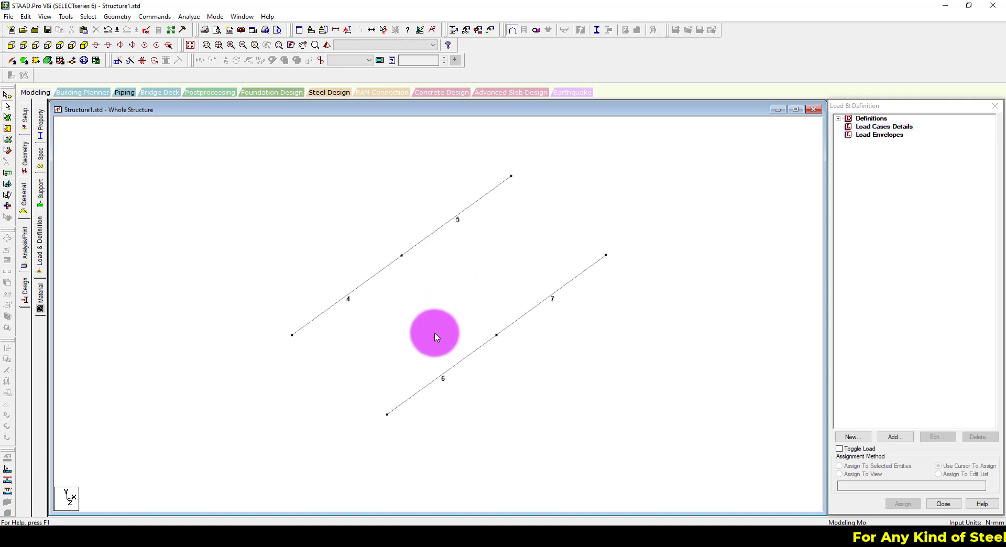
click(445, 371)
click(459, 331)
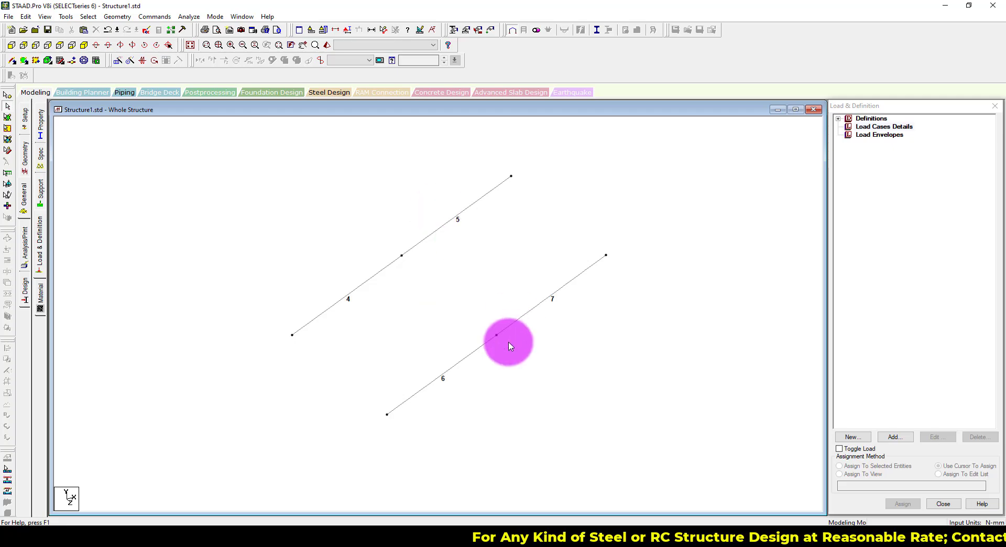
- Switch to AutoCAD and place points at the lower end, middle joint and upper end of the purlin formed by beams 4 and 5
click(611, 539)
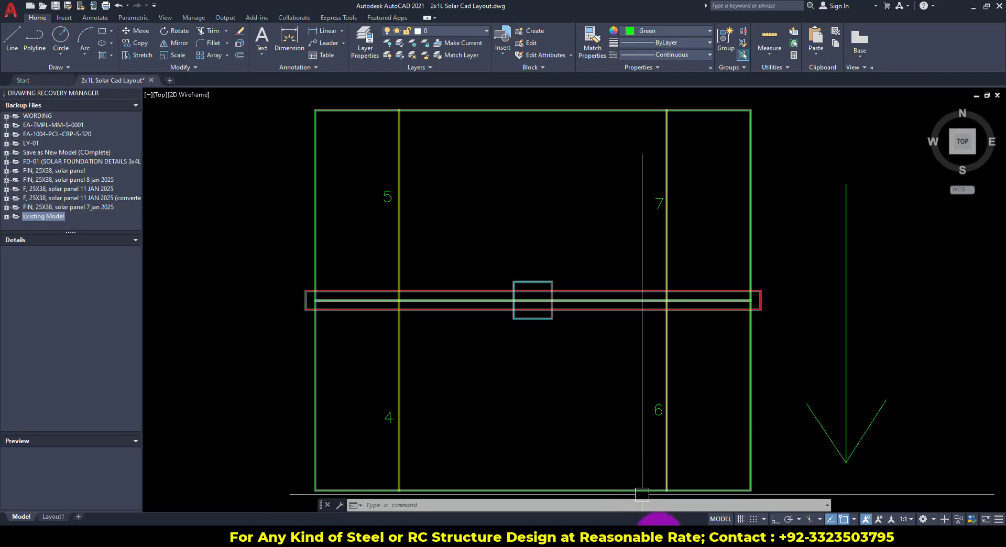
click(659, 537)
click(658, 537)
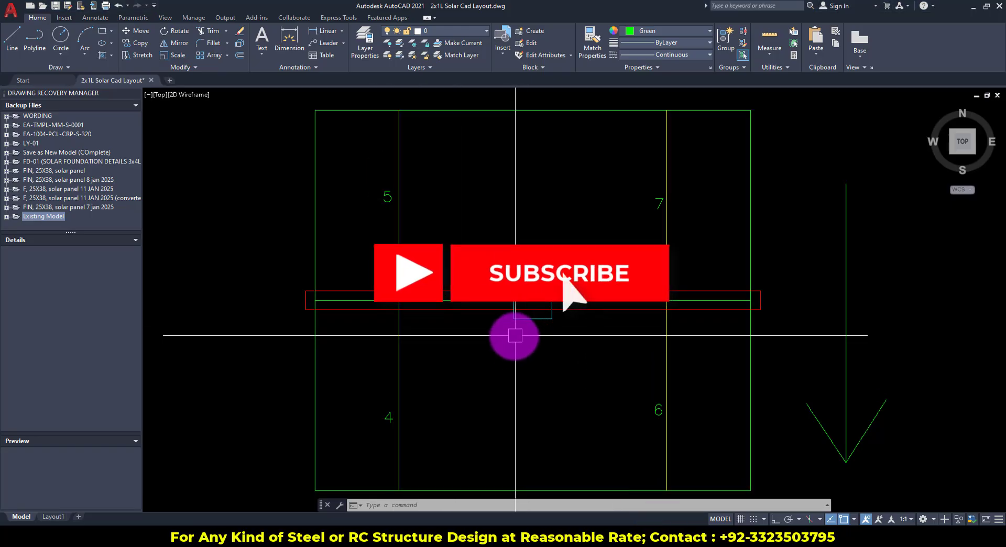
middle_drag(470, 360, 470, 320)
text(poin)
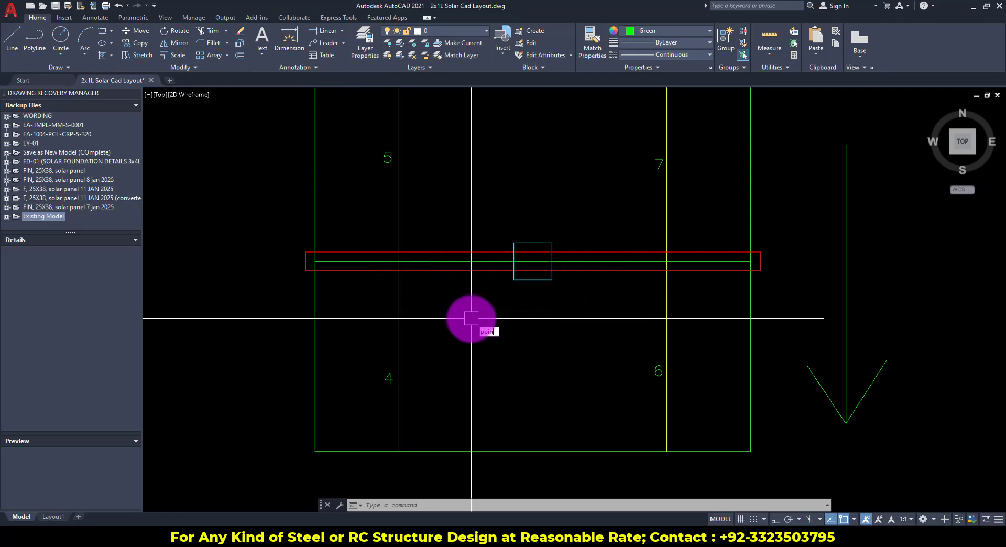
text(t)
key(Return)
click(399, 451)
key(Escape)
key(Escape)
- Examine the middle, lower and upper load points along beams 4 and 5 in the solar panel layout
click(352, 249)
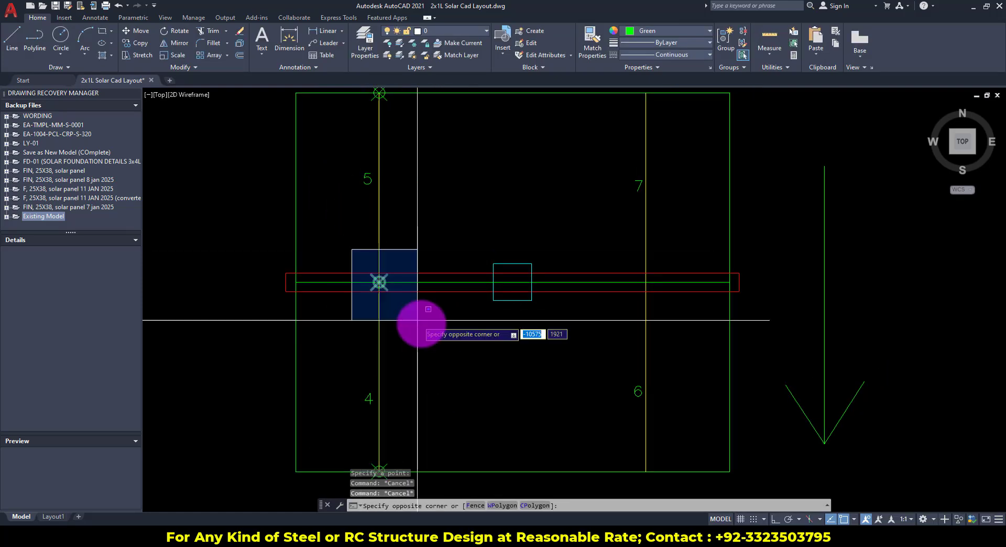
click(421, 324)
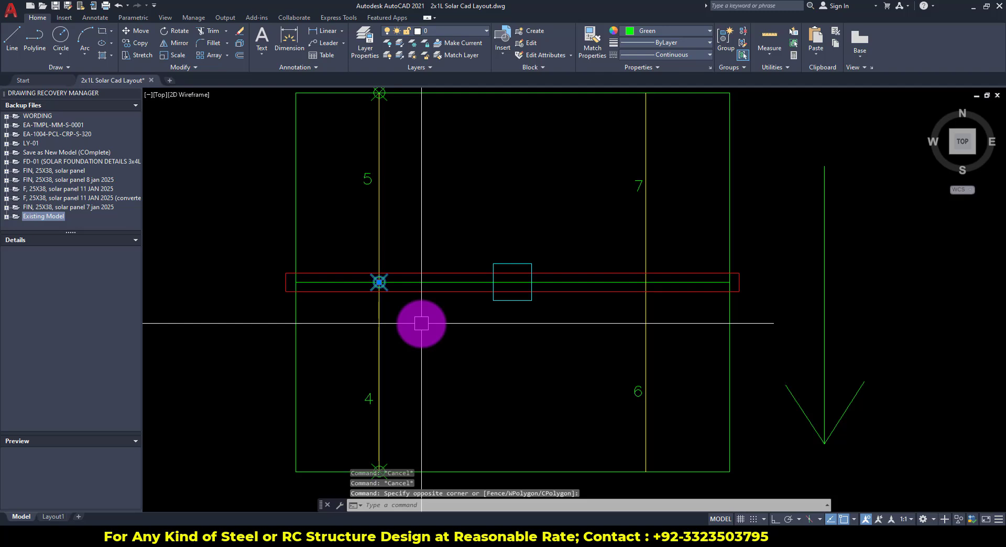
key(Escape)
key(Escape)
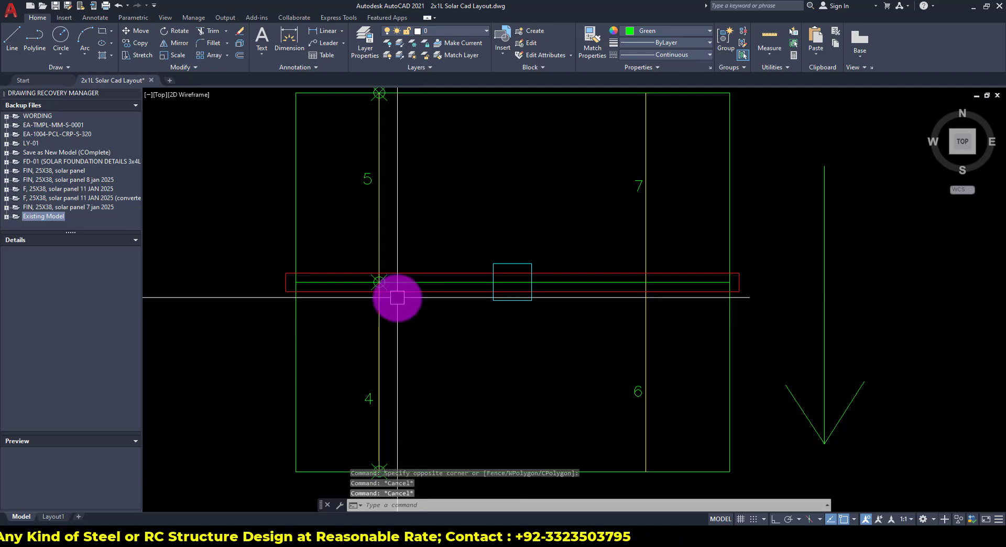
middle_drag(398, 296, 391, 232)
click(345, 374)
click(404, 451)
middle_drag(388, 119, 381, 261)
key(Escape)
click(333, 126)
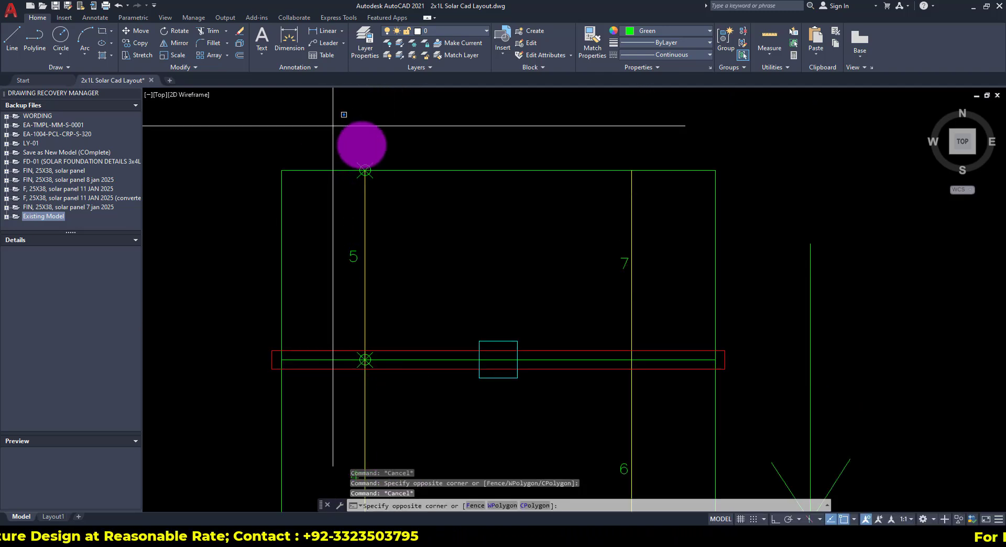
click(426, 188)
key(Escape)
middle_drag(446, 262, 448, 201)
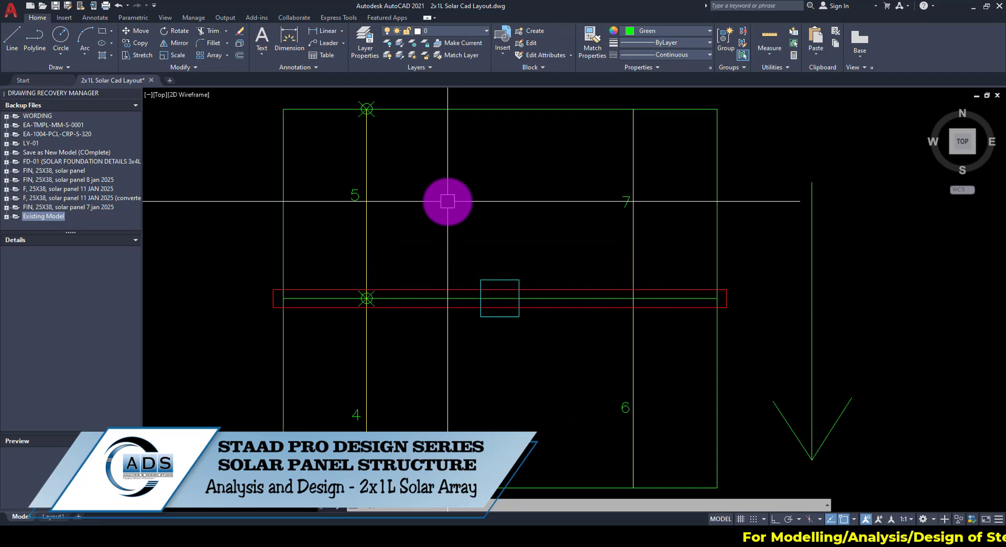
middle_drag(426, 262, 430, 211)
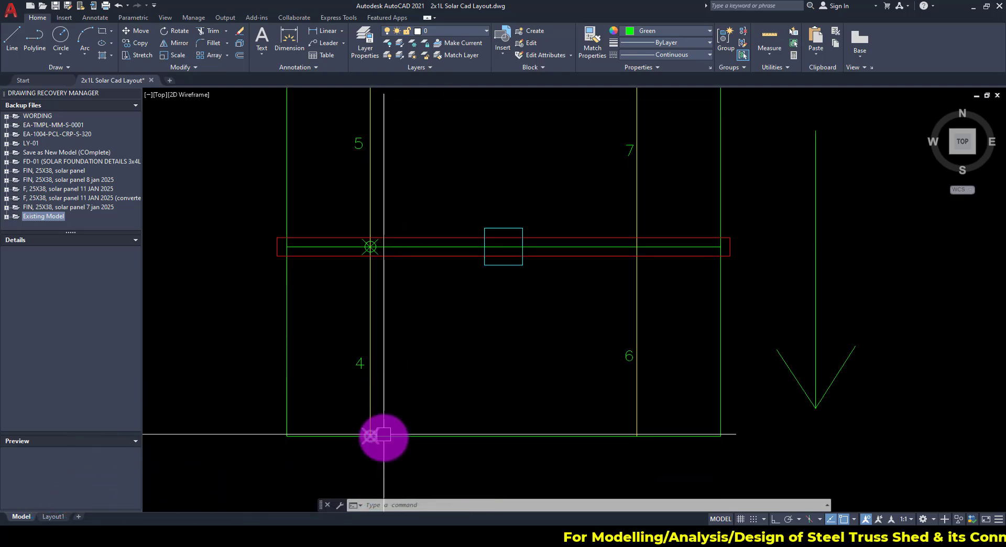
key(Escape)
key(Escape)
middle_drag(391, 413, 397, 380)
middle_drag(417, 346, 398, 497)
mouse_move(452, 250)
middle_down()
mouse_move(467, 190)
mouse_move(469, 215)
middle_up()
middle_drag(465, 320, 485, 274)
scroll(483, 335, down, 2)
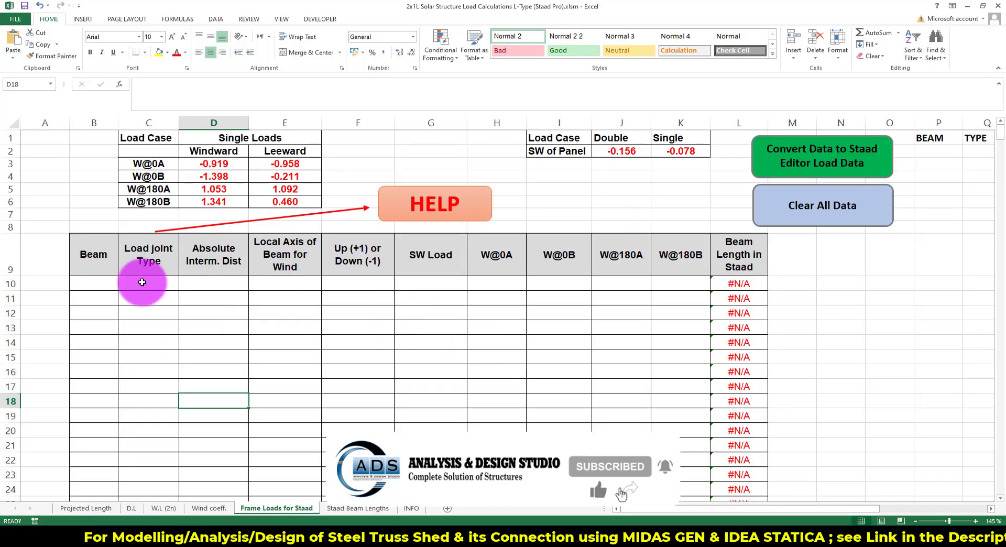
- In the Excel load workbook, enter beam 4 in row 10 with load joint type L1 and absolute intermediate distance 0
text(4)
click(314, 327)
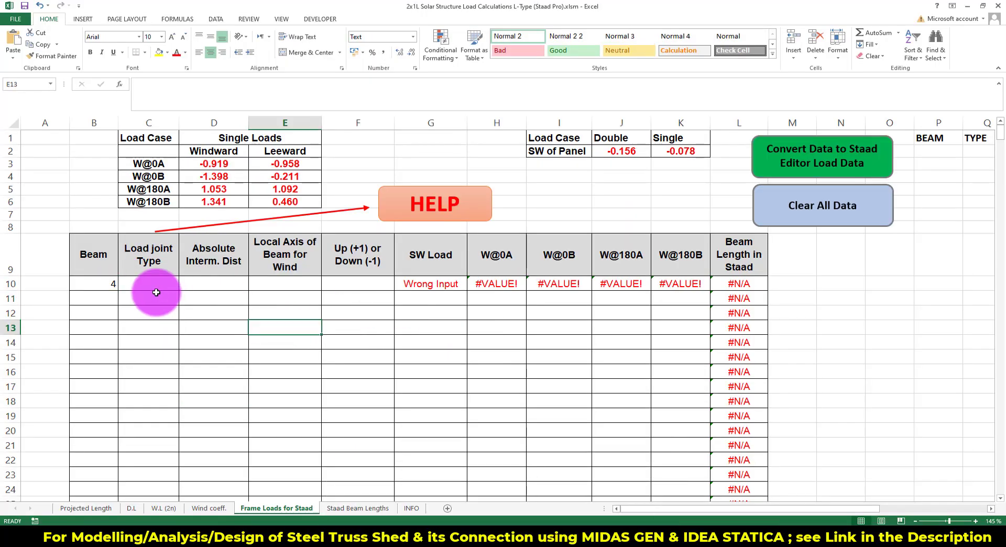
click(157, 292)
text(L1)
key(Return)
key(Tab)
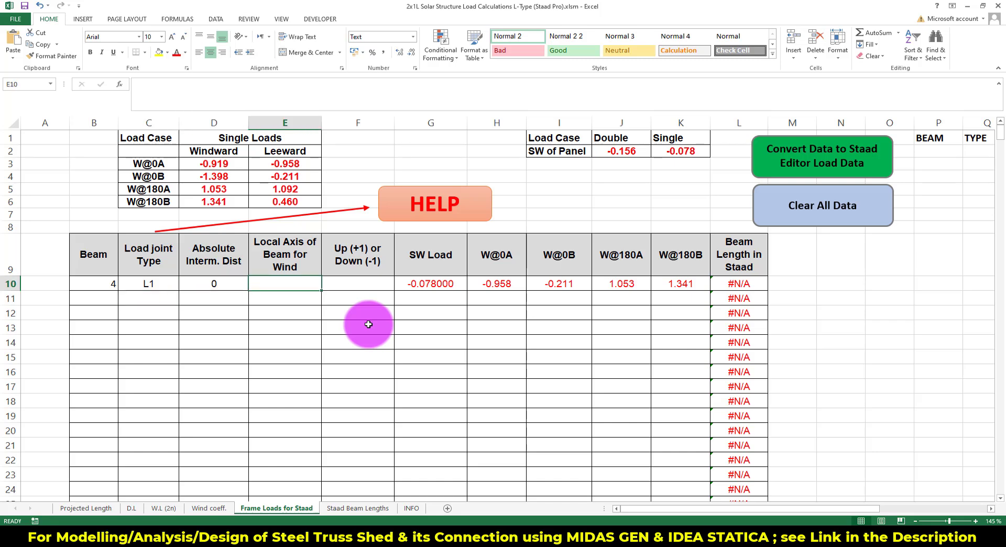
- Switch to STAAD.Pro and examine the local axis directions of the four purlin beams
click(666, 534)
middle_drag(466, 250, 477, 271)
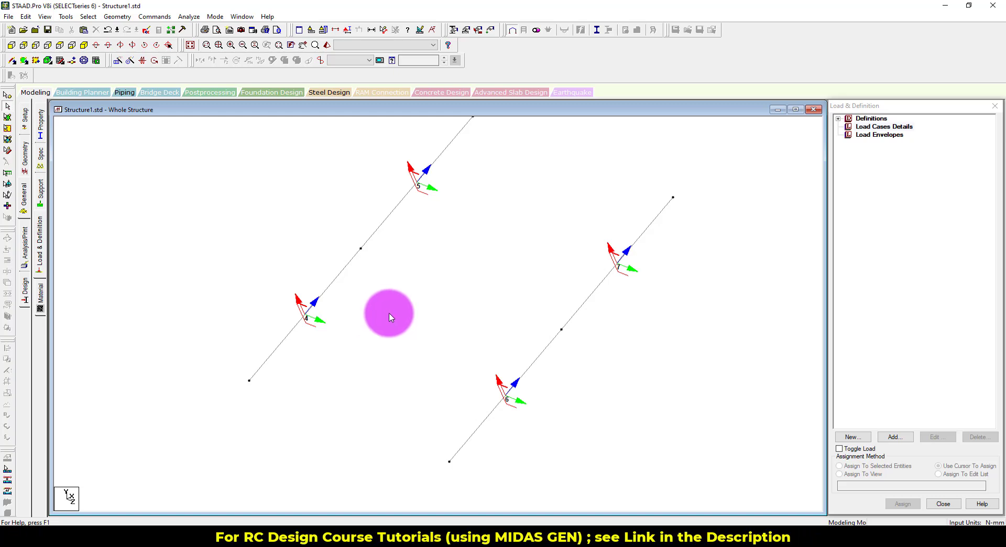
middle_drag(388, 313, 378, 340)
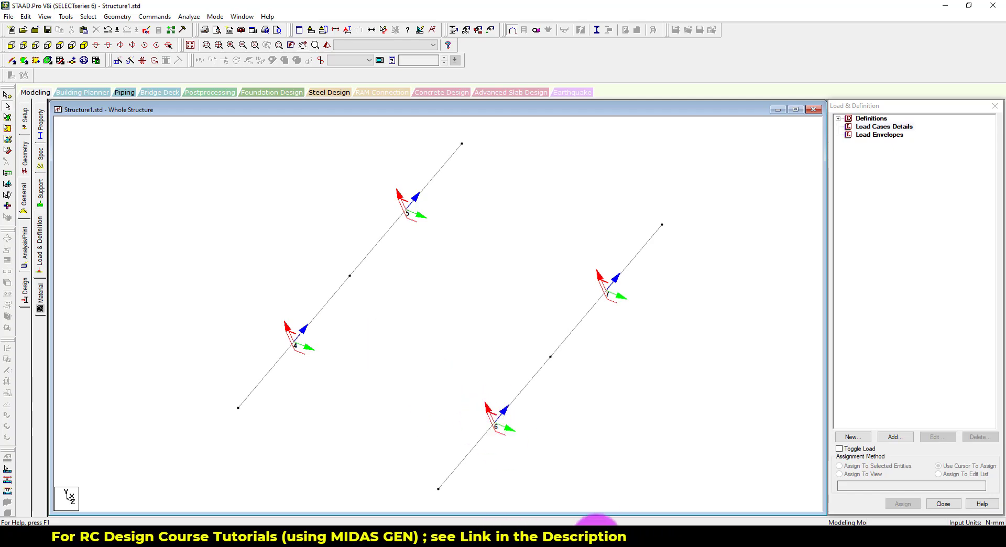
- Back in the Excel load table, set beam 4's local wind axis to Y and its up/down direction to 1
click(596, 538)
text(Y)
key(Tab)
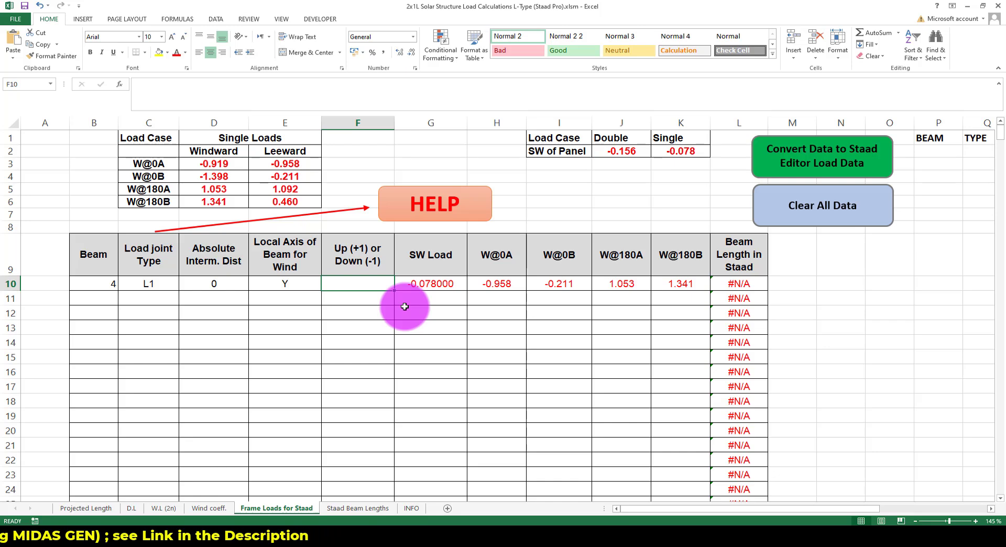
text(1)
key(Return)
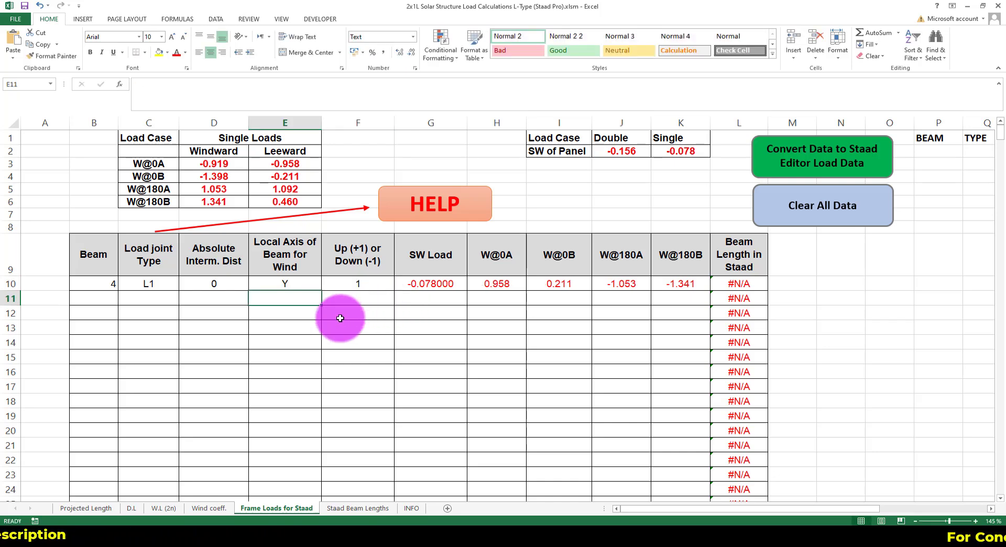
- Add beam 6 in row 11 and fill it with beam 4's joint type L1, distance 0, axis Y and direction 1
click(101, 298)
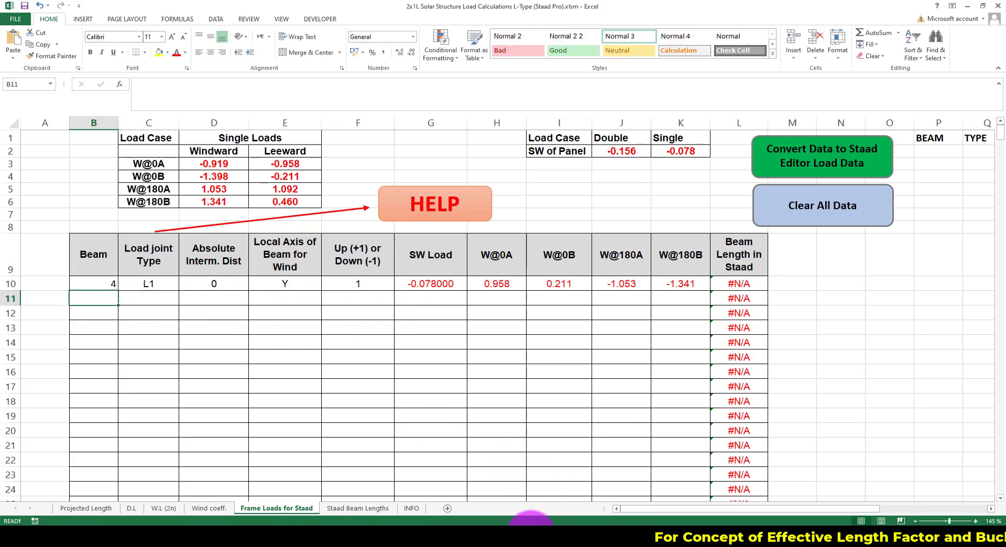
click(526, 536)
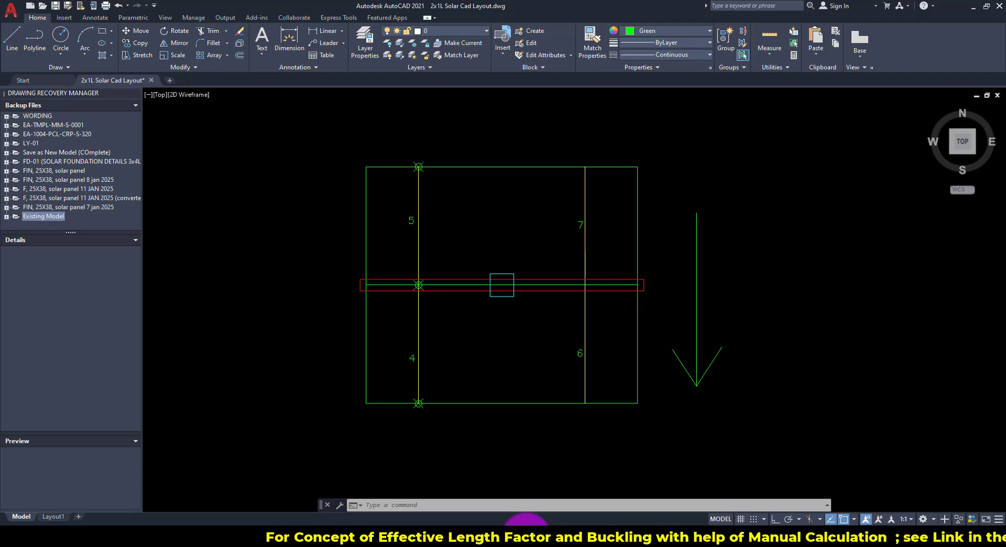
click(526, 536)
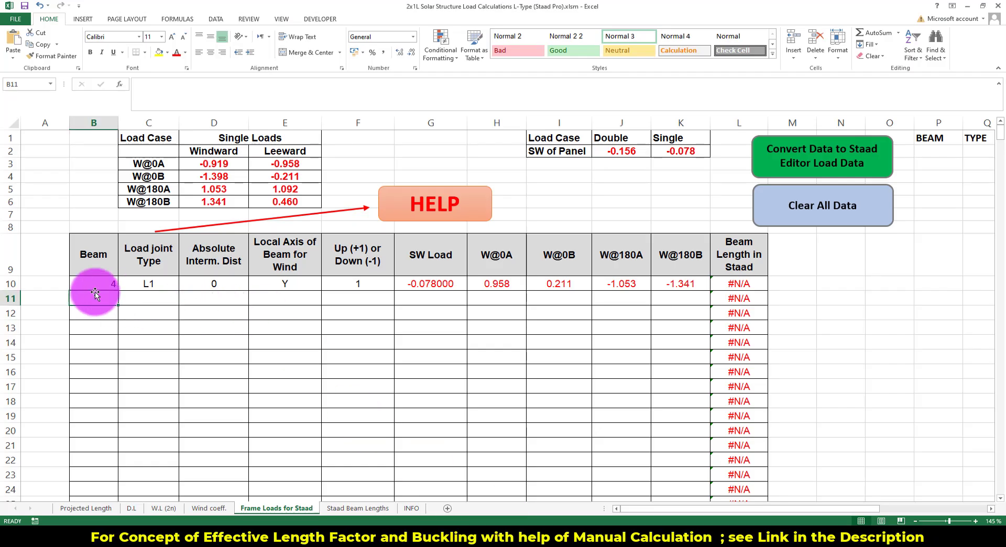
text(6)
click(134, 296)
key(Up)
key(shift+Right)
key(shift+Right)
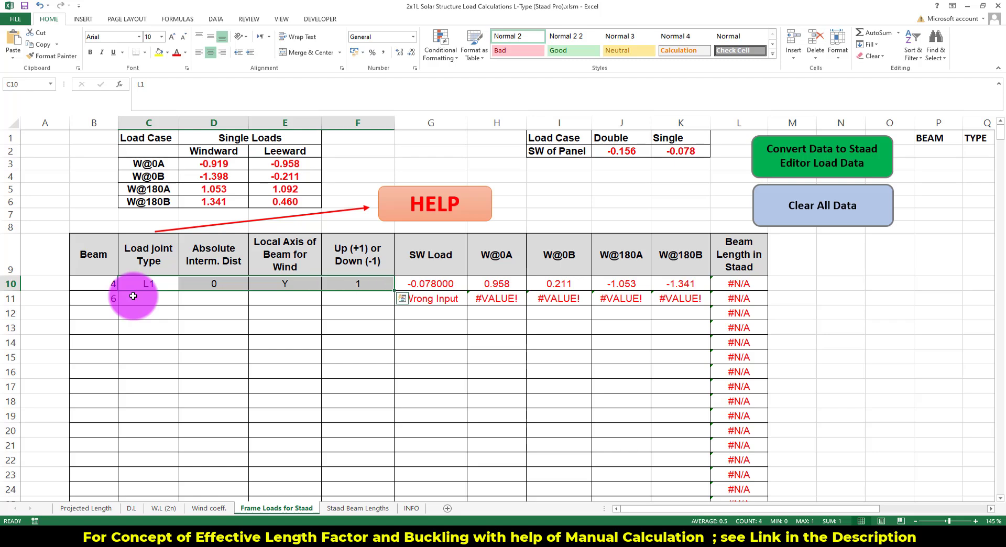
key(shift+Down)
key(ctrl+d)
key(Down)
key(Down)
key(Left)
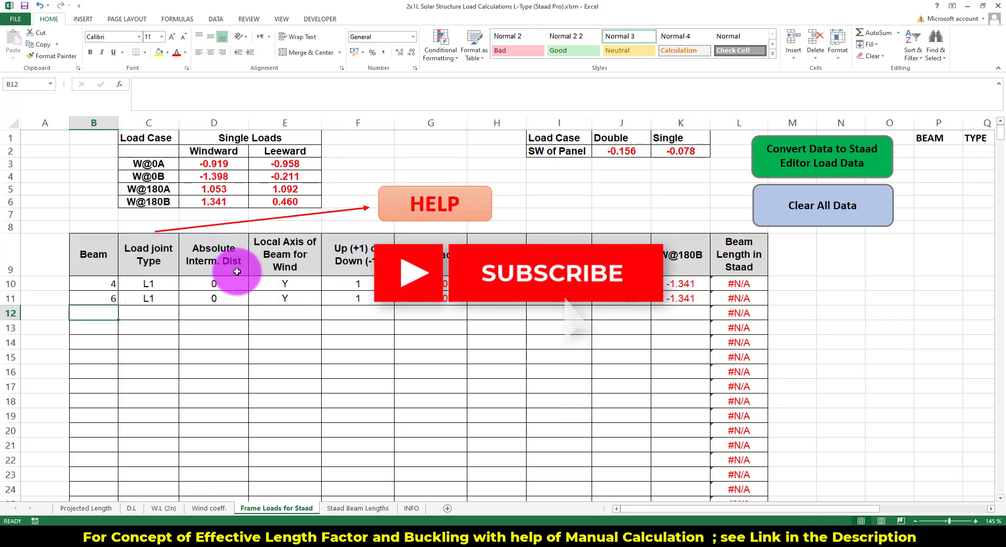
- Switch to AutoCAD and examine the lower, middle and upper load points along beams 4 and 5
click(517, 532)
key(Escape)
key(Escape)
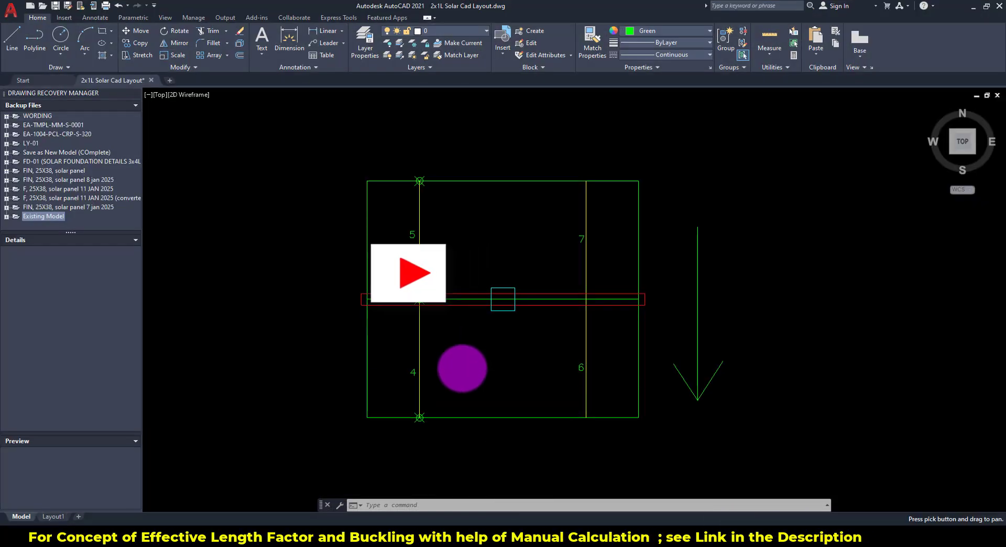
scroll(445, 296, up, 2)
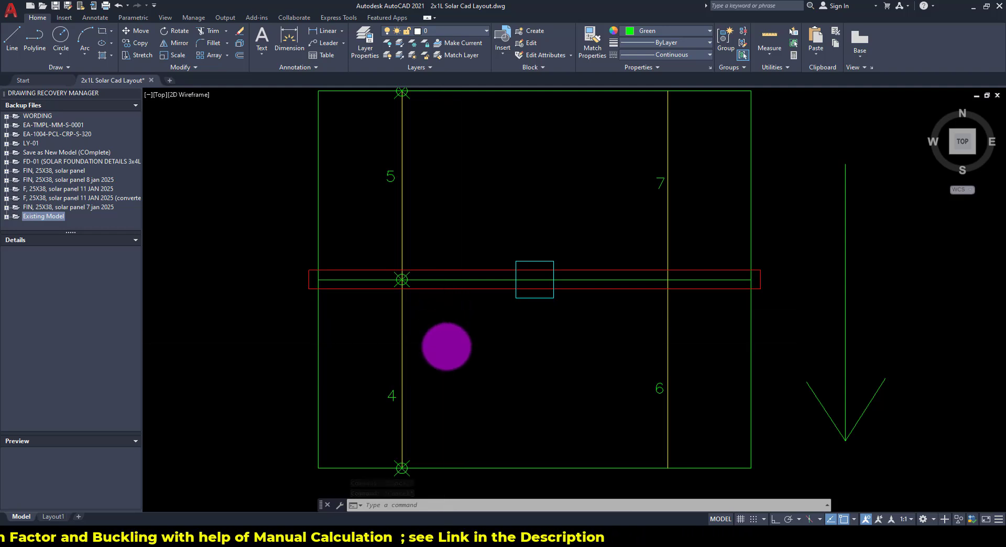
click(447, 346)
key(Escape)
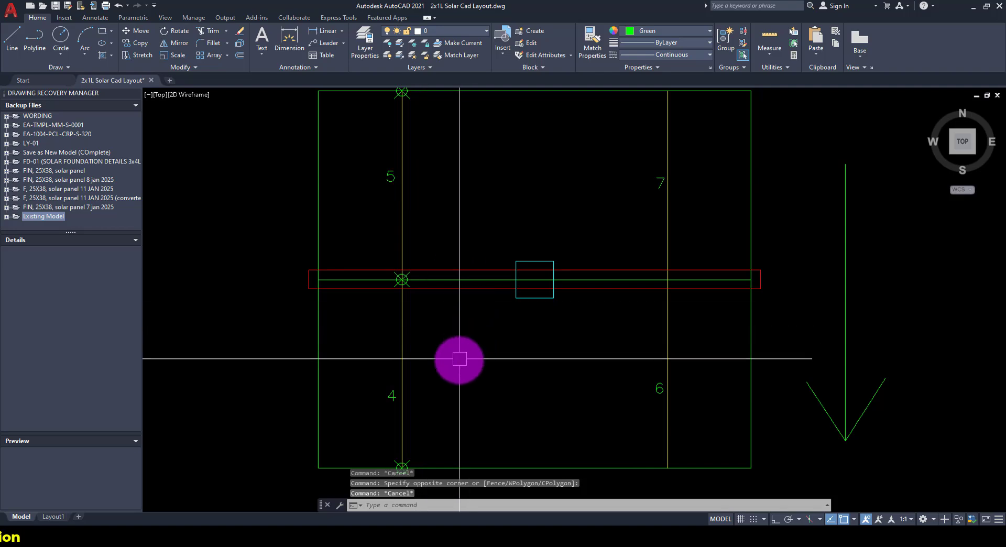
middle_drag(448, 369, 465, 326)
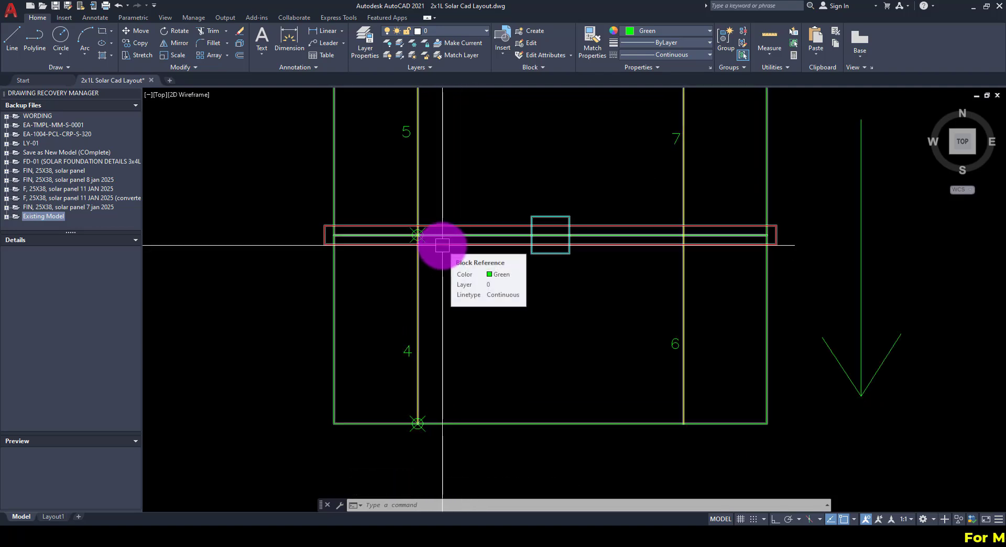
middle_drag(442, 245, 447, 340)
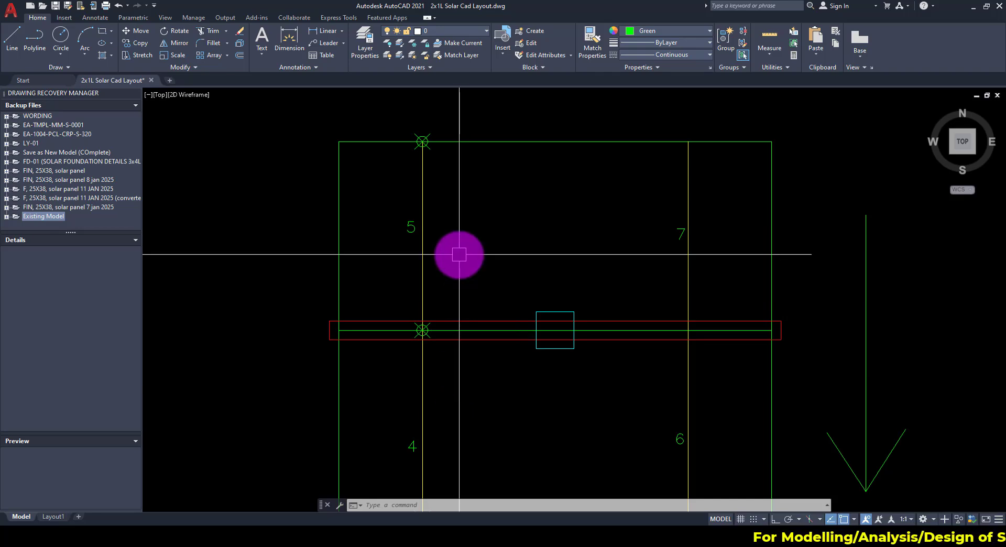
middle_drag(460, 234, 457, 200)
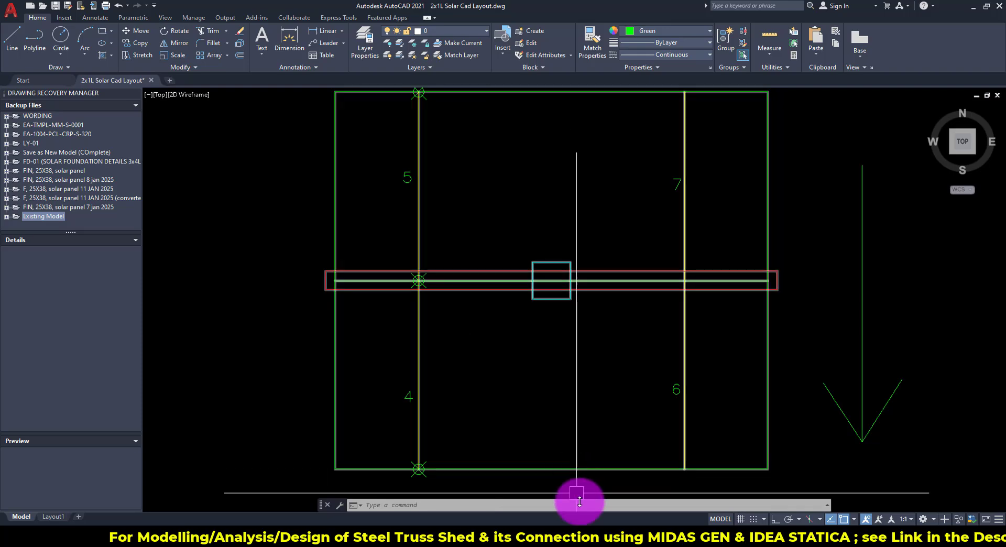
- In the Excel load table, repeat the beam 4 and 6 entries in rows 12 and 13 with load joint type UL
click(608, 534)
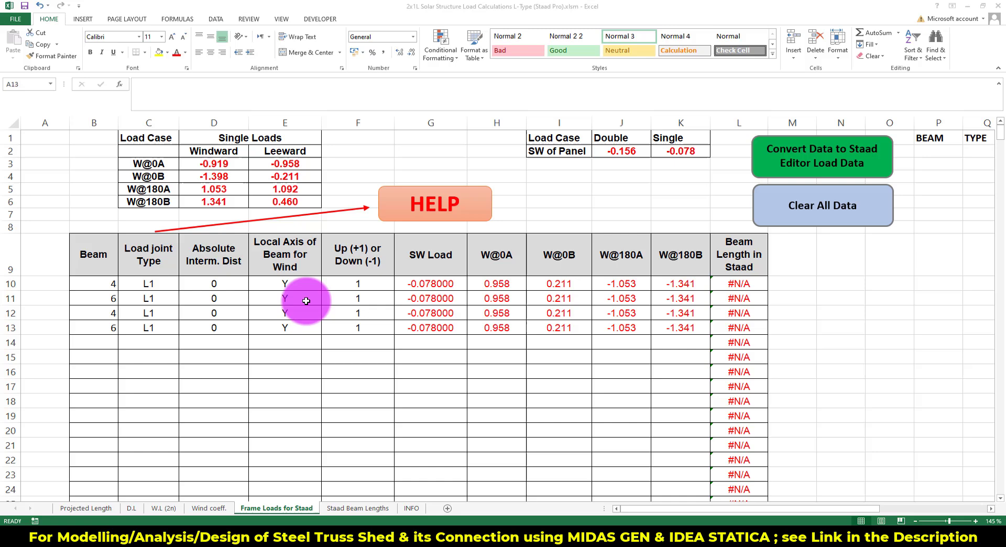
key(F1)
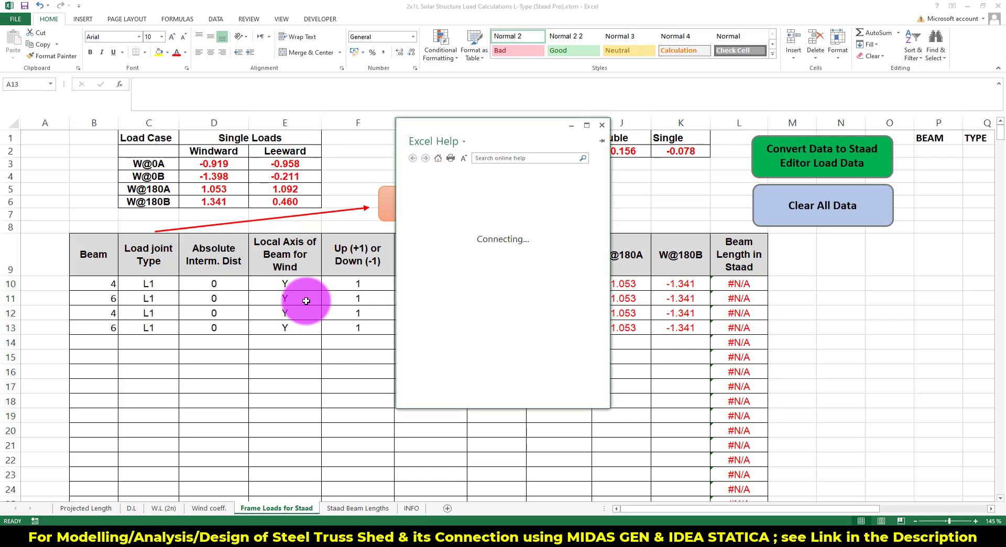
click(602, 125)
click(175, 315)
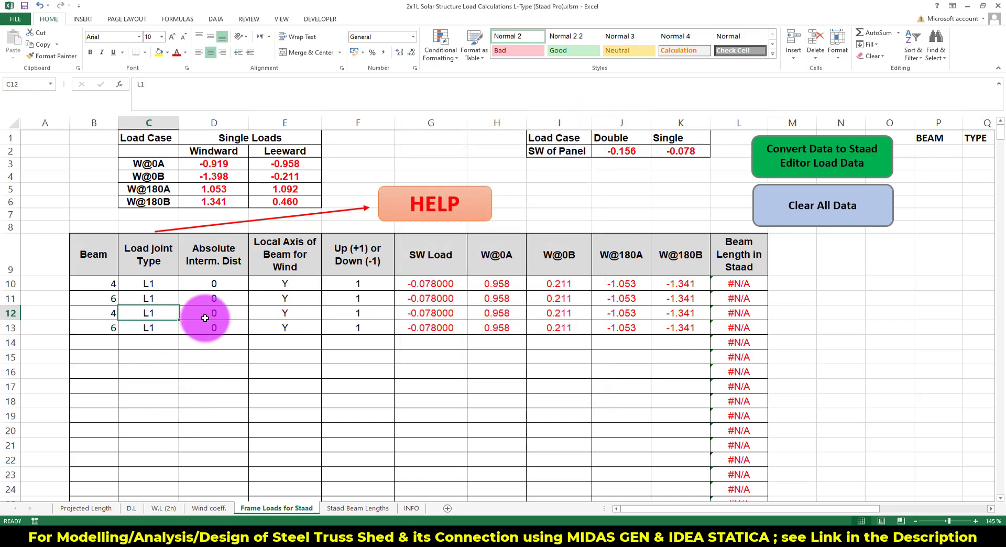
text(UL)
key(Return)
text(UL)
key(Return)
- Set the absolute intermediate distance to 1028 for the UL entries of beams 4 and 6 in rows 12 and 13
click(241, 315)
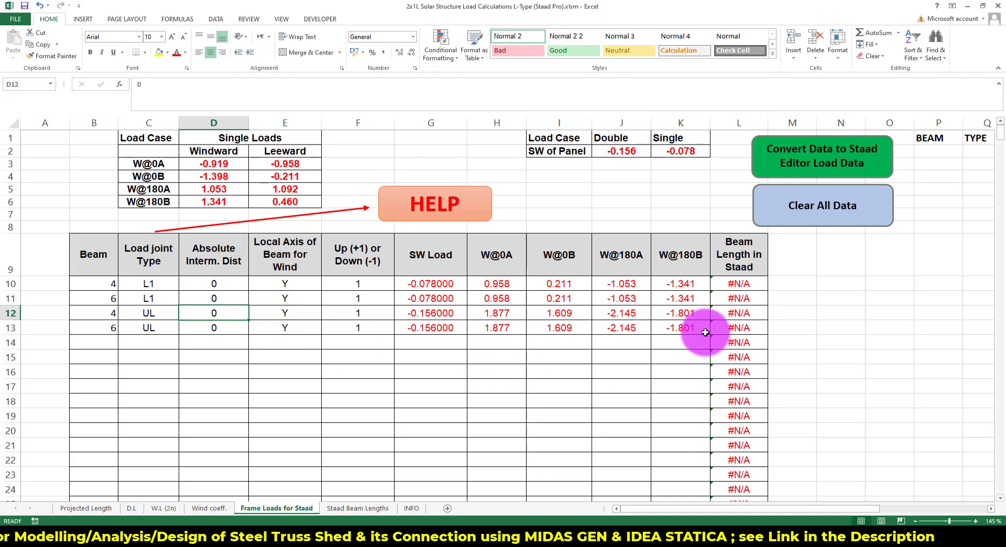
click(735, 313)
click(756, 259)
click(752, 314)
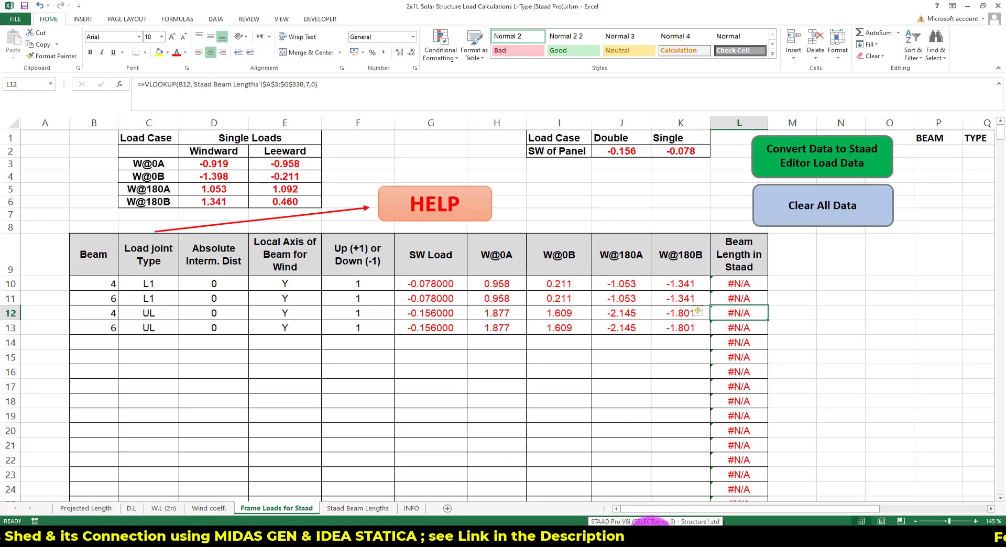
click(649, 522)
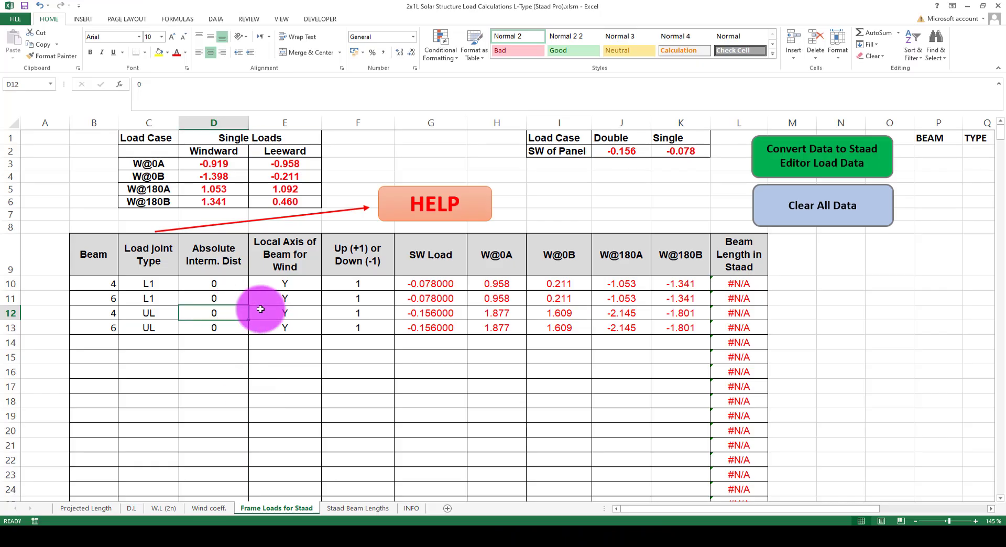
text(1028)
key(Return)
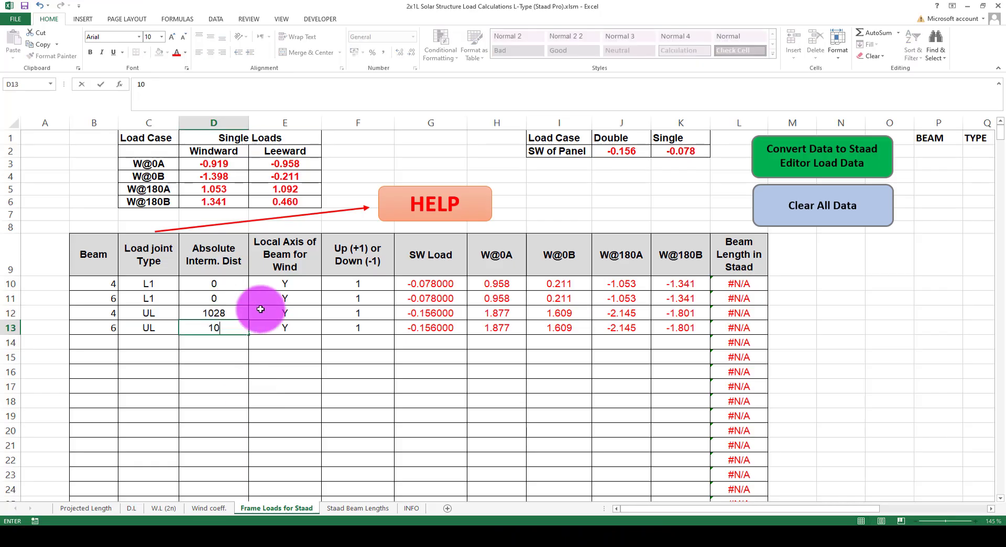
text(1028)
key(Return)
click(110, 340)
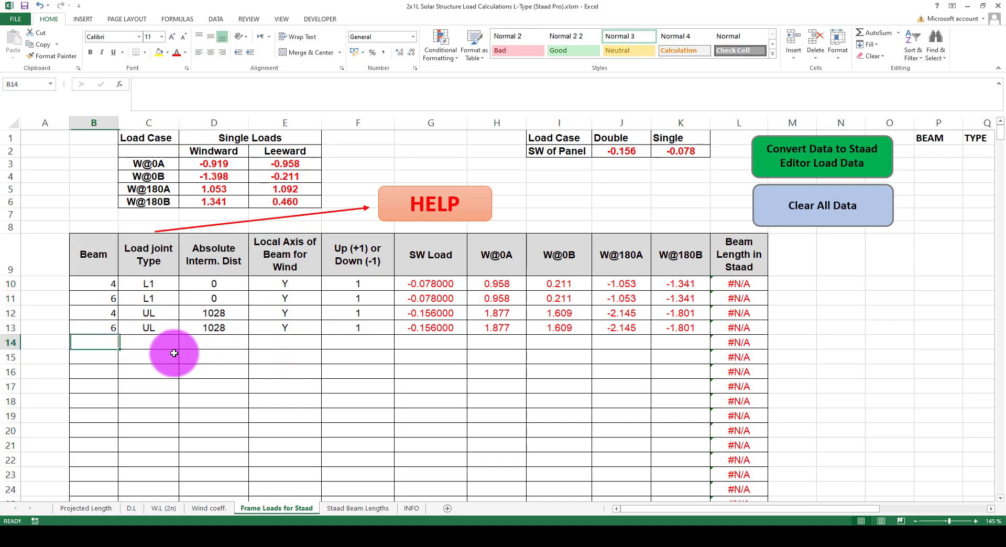
- Enter beams 5 and 7 in rows 14 and 15 of the frame load table
text(5)
key(Tab)
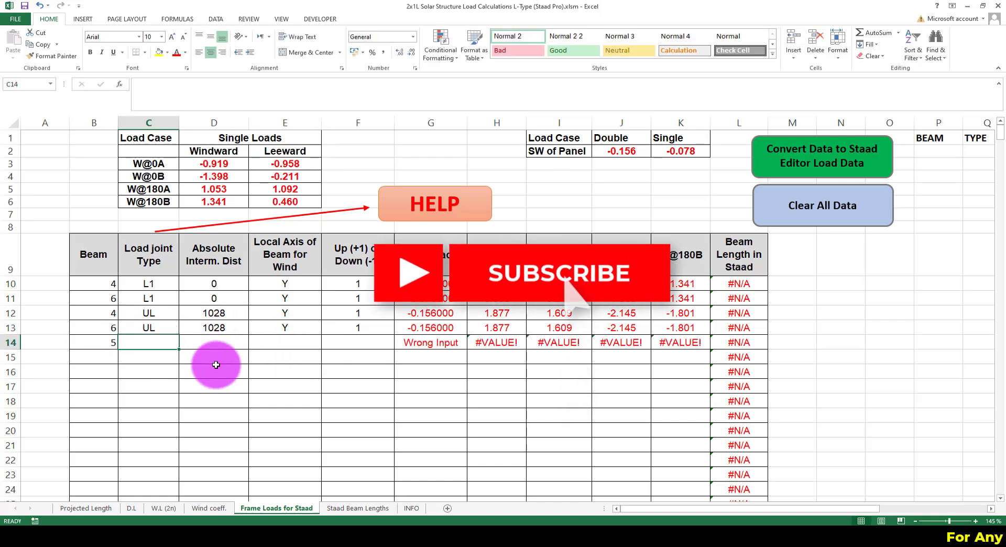
key(Left)
key(Down)
text(7)
- Copy the L1 entries of beams 4 and 6, with distance 0, axis Y and direction 1, into rows 14 and 15
key(Right)
key(Right)
key(Up)
key(Up)
key(Up)
key(Left)
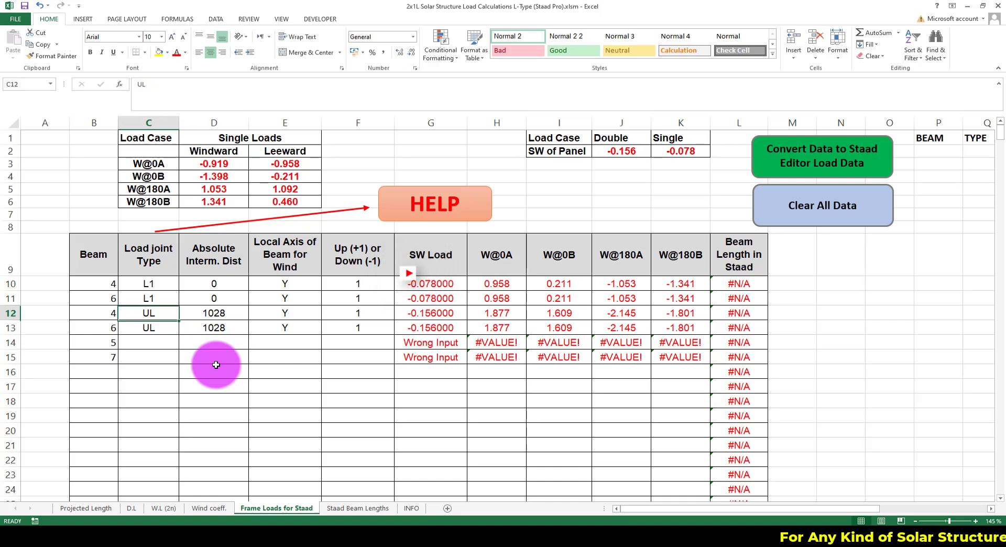
key(shift+Down)
key(shift+Right)
key(shift+Right)
key(shift+Right)
key(shift+Right)
key(shift+Left)
key(ctrl+c)
key(Down)
key(Down)
key(Down)
key(Down)
key(ctrl+v)
- Change the load joint type of beams 5 and 7 in rows 14 and 15 to U1
text(U1)
key(Down)
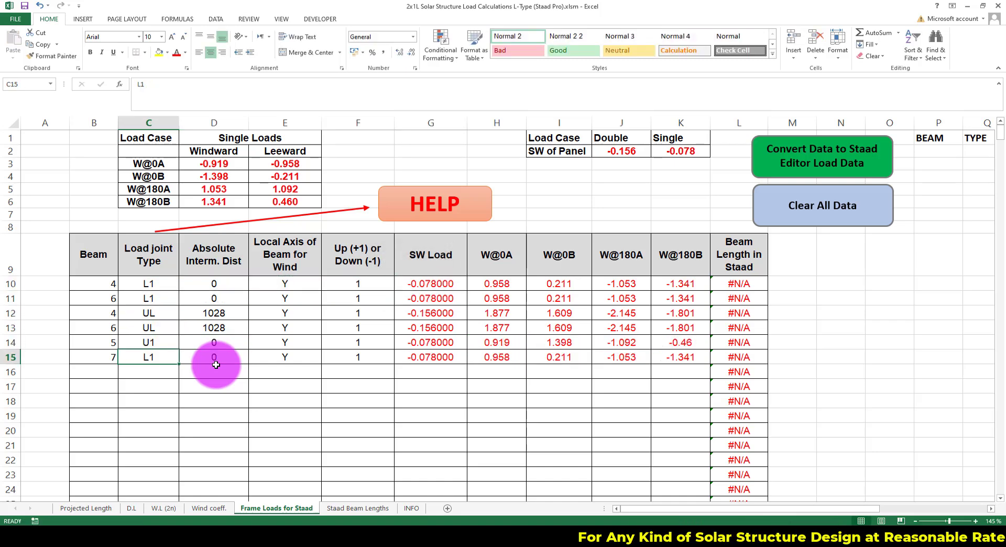
text(U1)
click(296, 386)
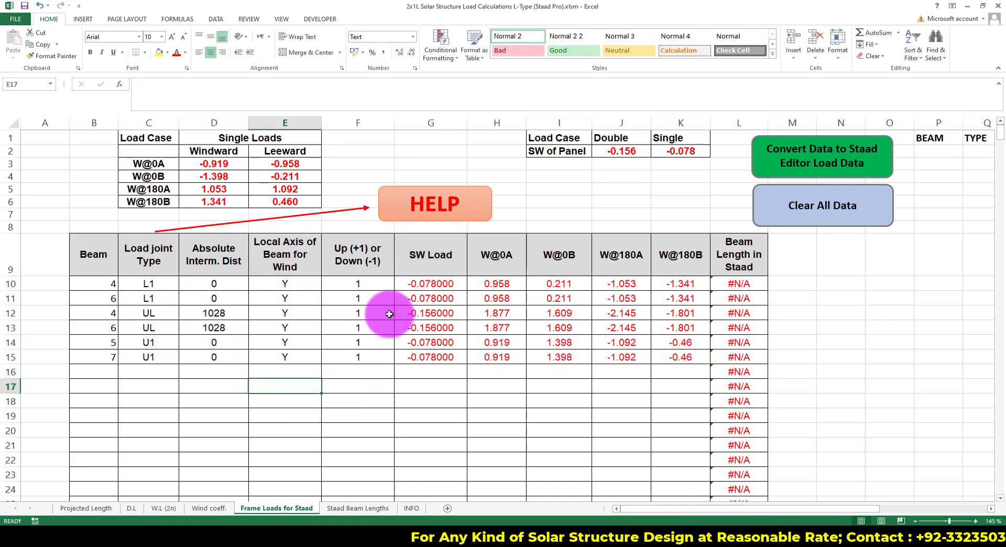
- Review the self-weight, wind load and beam length columns for rows 10 to 15
drag(427, 284, 681, 354)
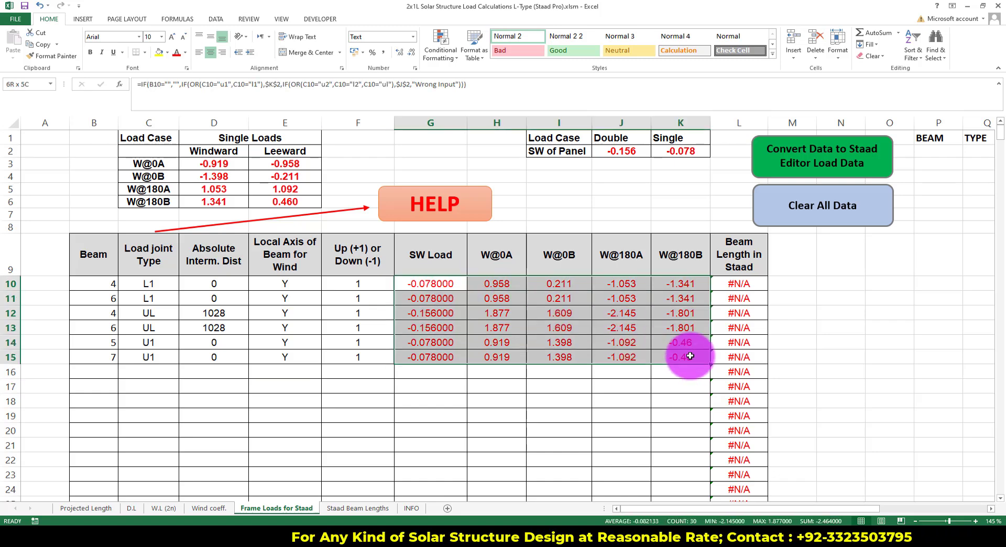
click(656, 401)
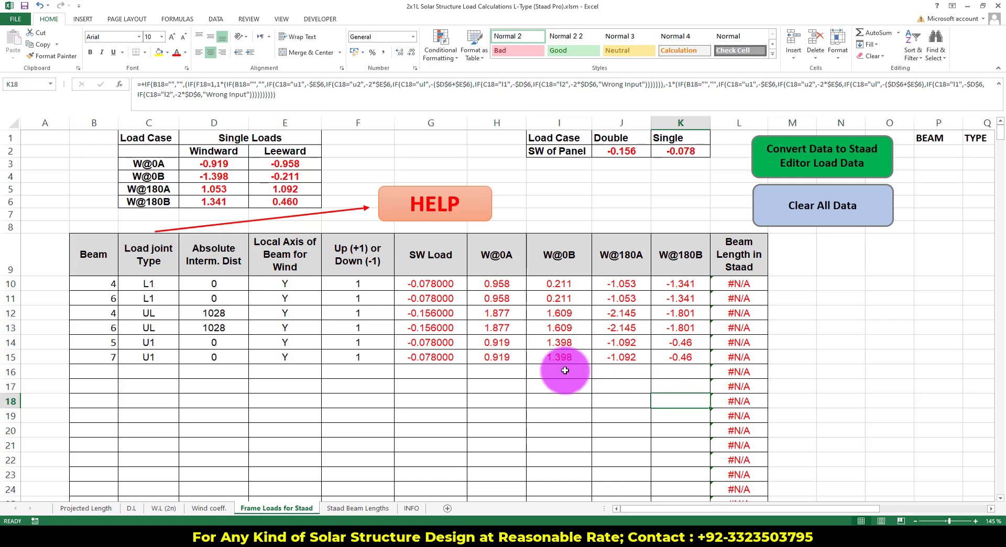
click(516, 387)
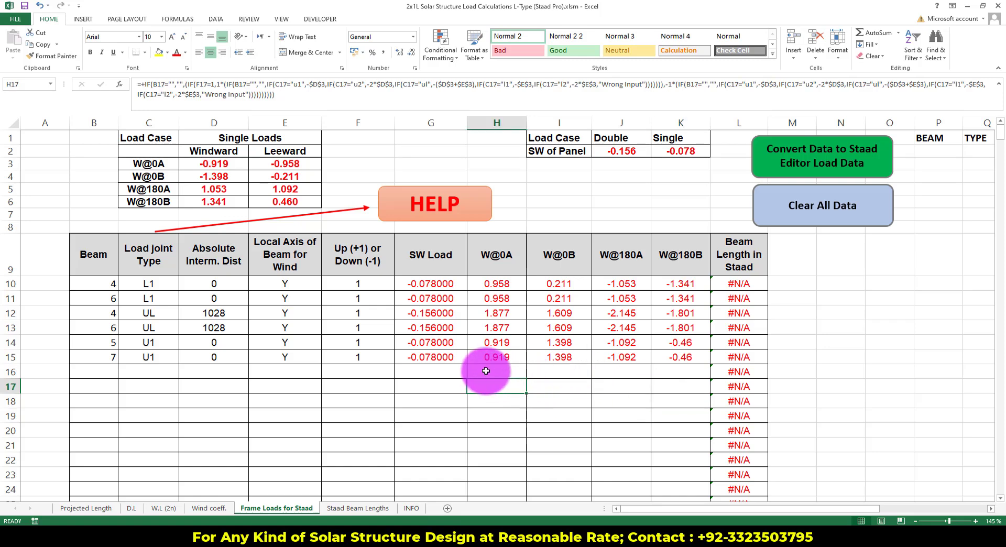
drag(747, 283, 747, 352)
click(593, 418)
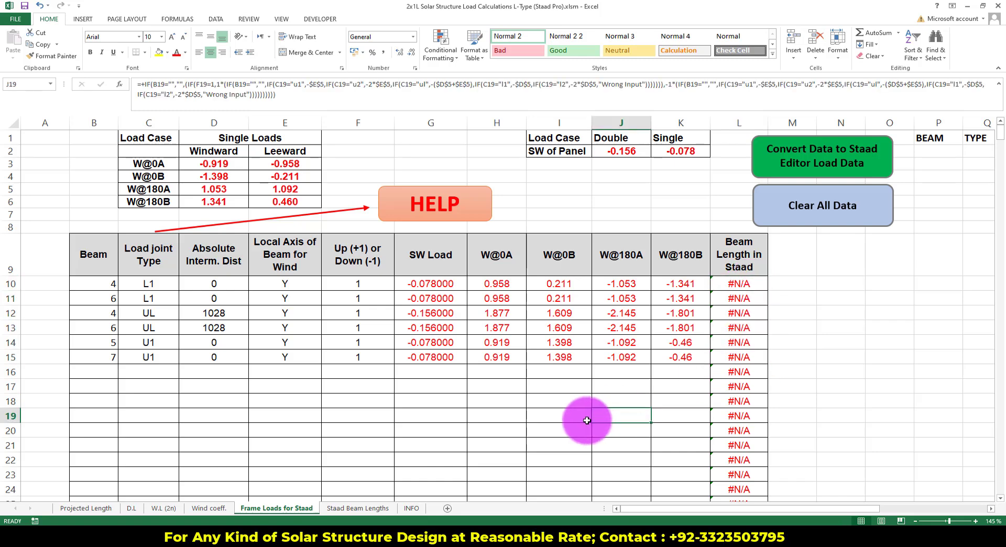
- Open the Staad Beam Lengths sheet and examine its column headings
click(369, 507)
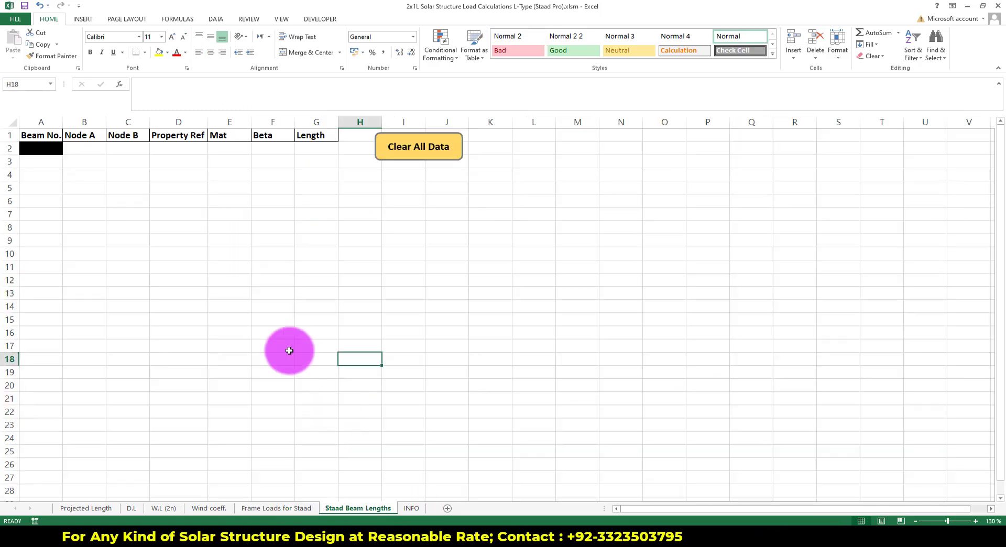
scroll(341, 311, down, 1)
scroll(341, 312, up, 1)
ctrl+scroll(262, 318, up, 2)
click(263, 319)
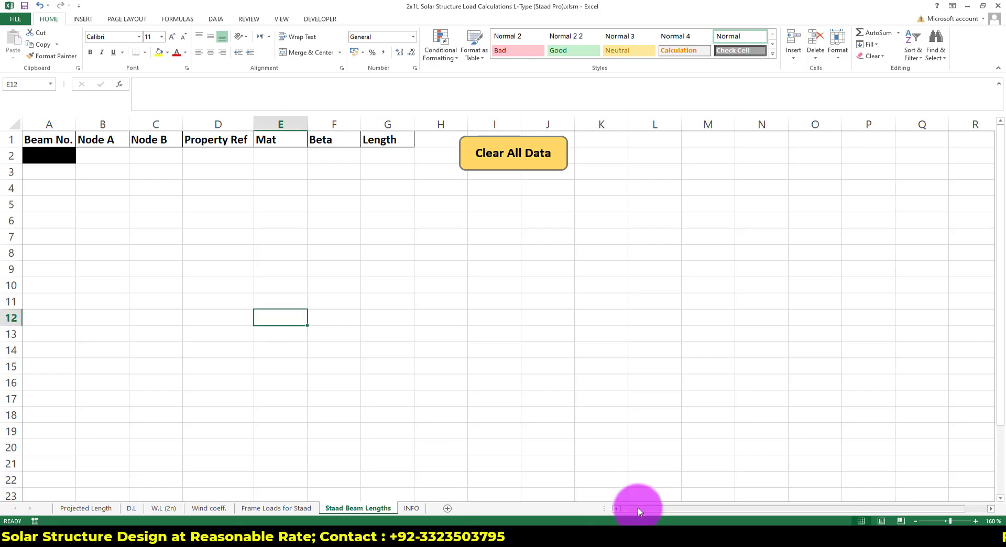
click(438, 431)
click(208, 254)
- Switch to STAAD.Pro, show the geometry tables and copy the entire Beams table
click(647, 532)
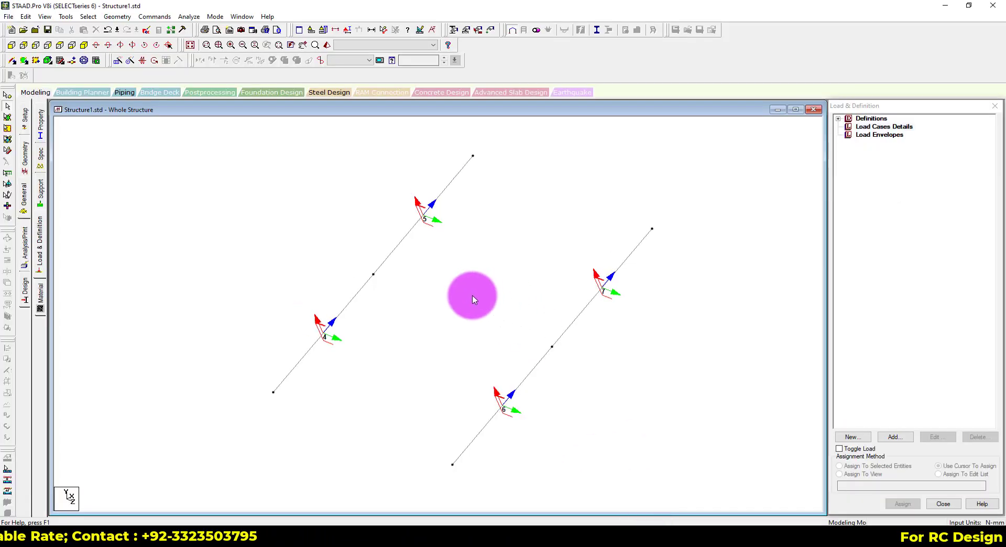
scroll(471, 295, down, 1)
click(25, 152)
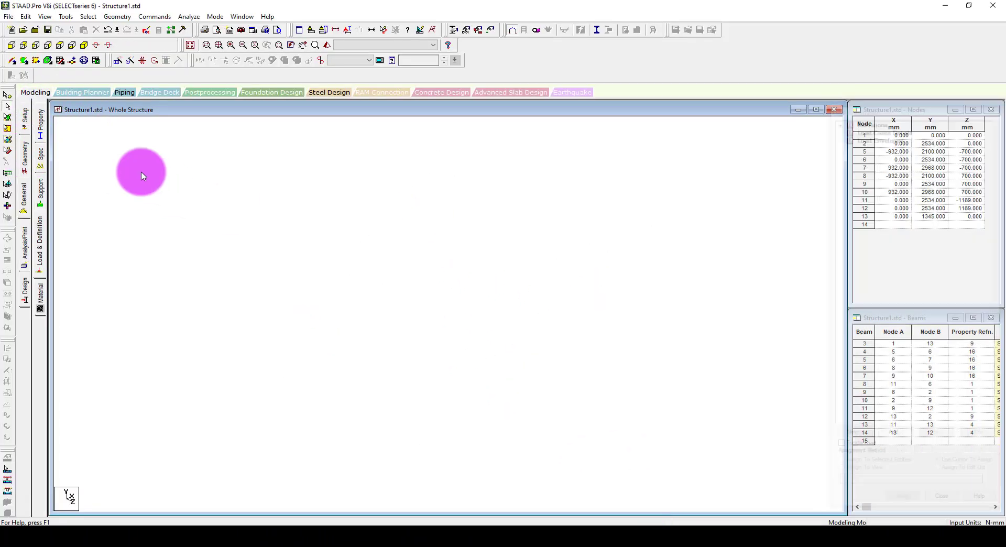
click(882, 308)
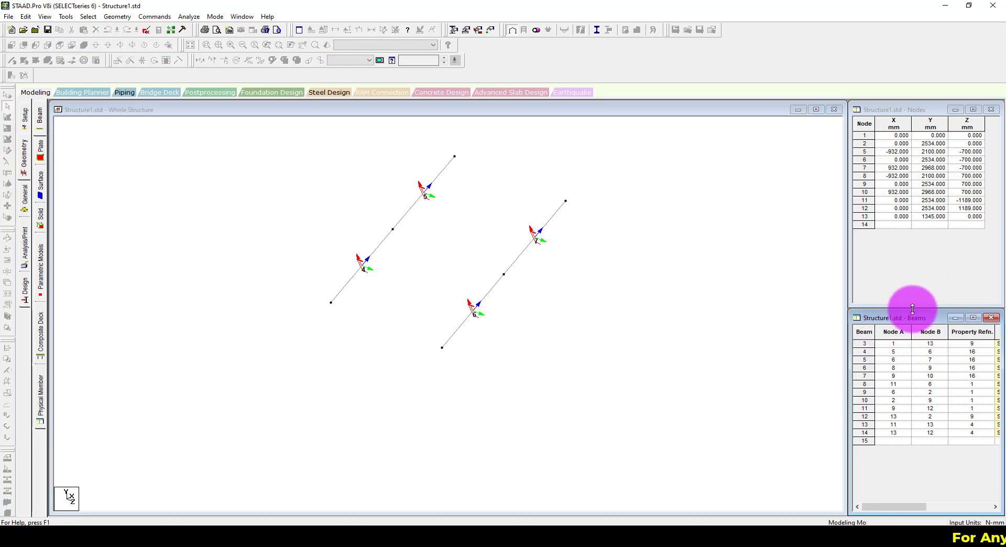
click(866, 335)
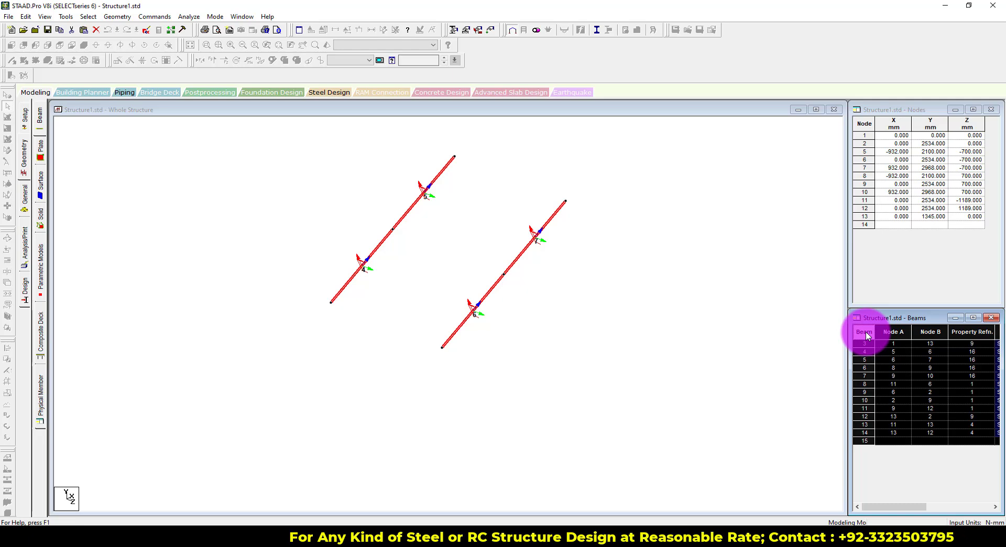
click(718, 411)
- Switch to Excel and paste the beam table into the Staad Beam Lengths sheet starting at cell A2
click(607, 534)
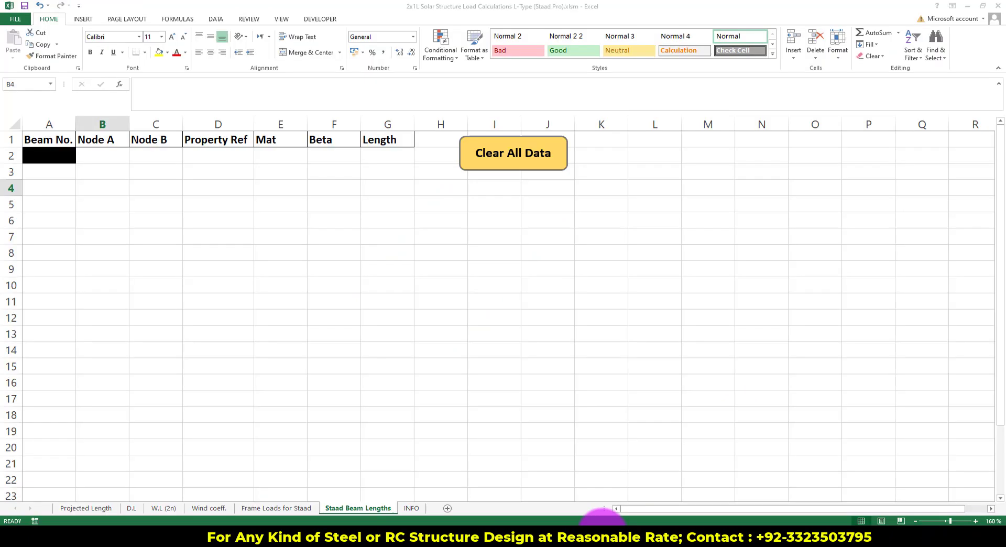
click(204, 235)
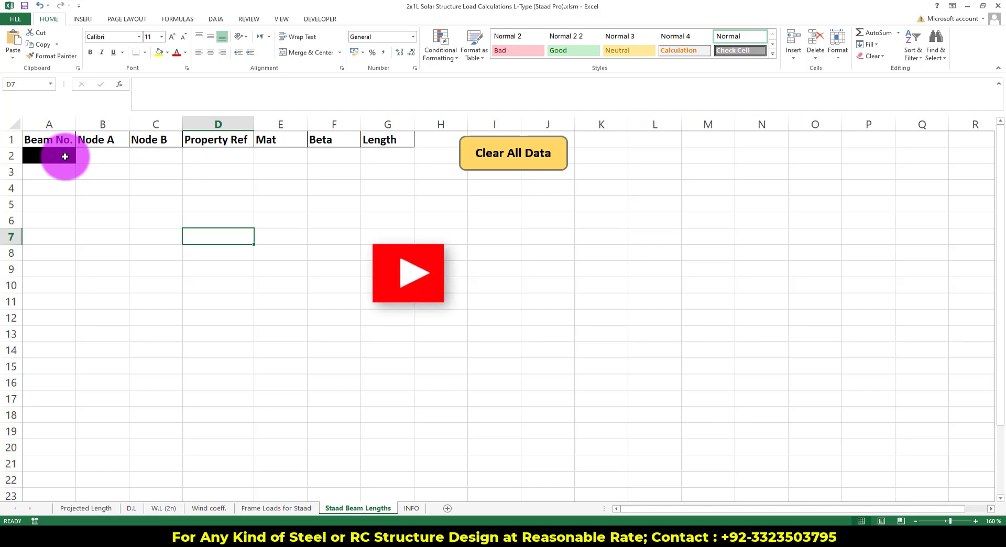
click(65, 156)
key(ctrl+v)
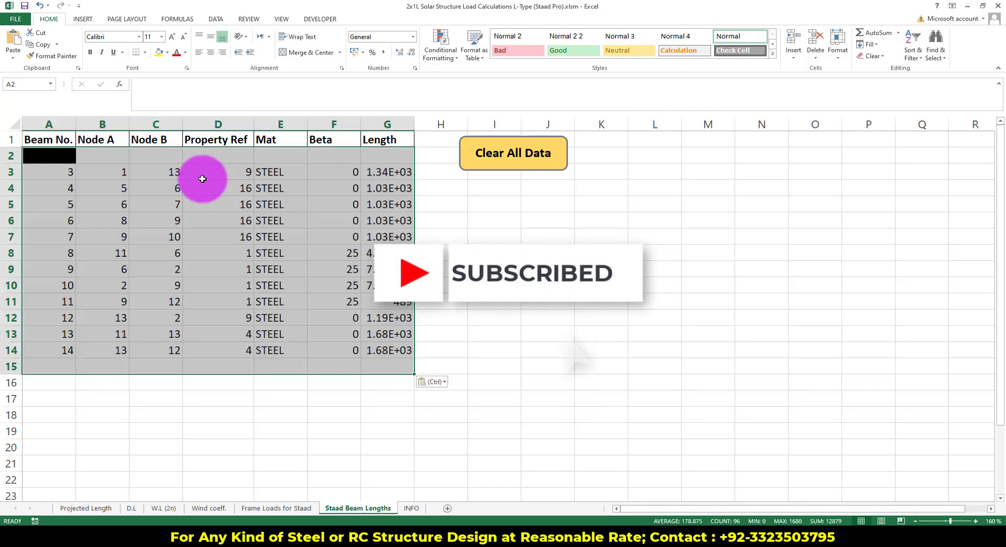
click(494, 236)
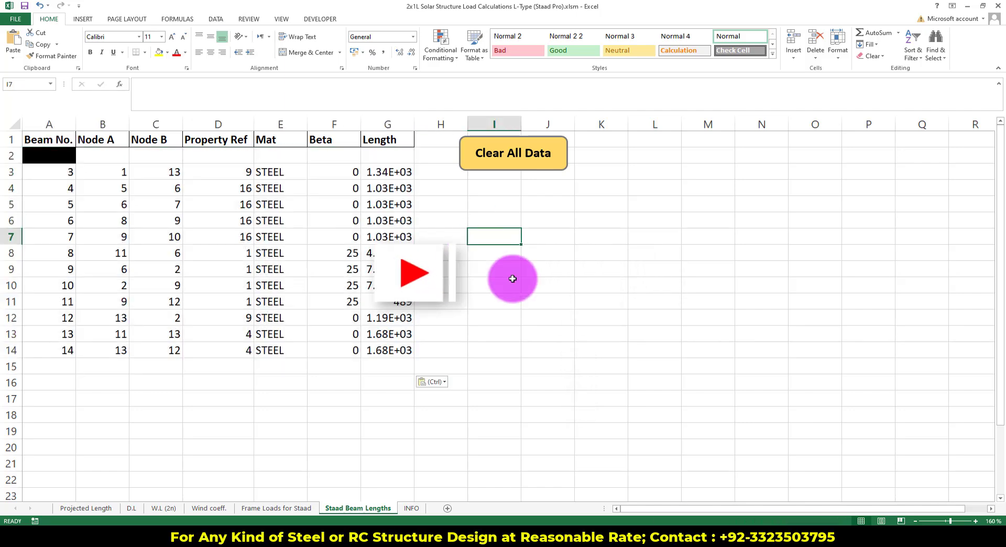
- Review the Beam Length in Staad column of the frame load table and the Length values in the Staad Beam Lengths sheet
click(302, 513)
click(894, 308)
click(818, 331)
ctrl+scroll(818, 332, down, 1)
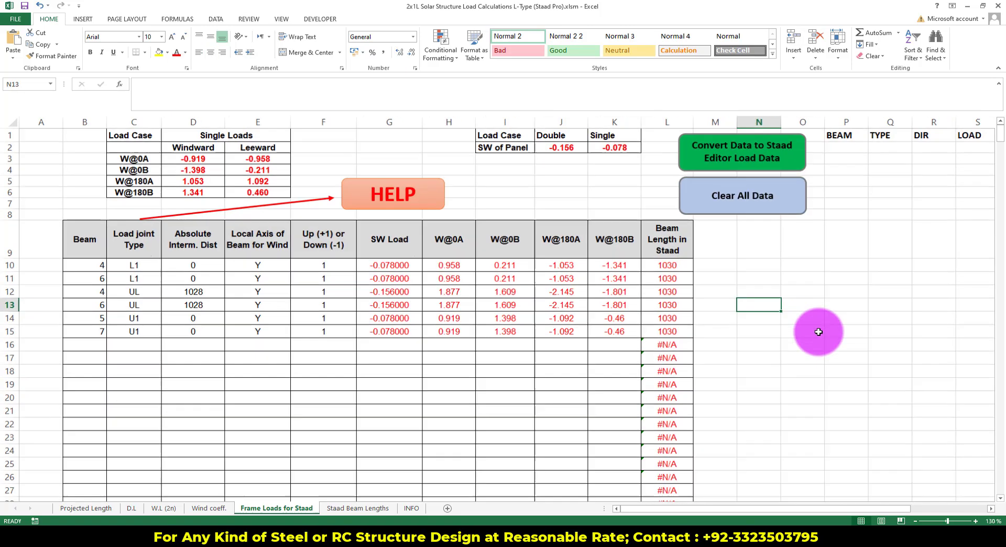
click(677, 287)
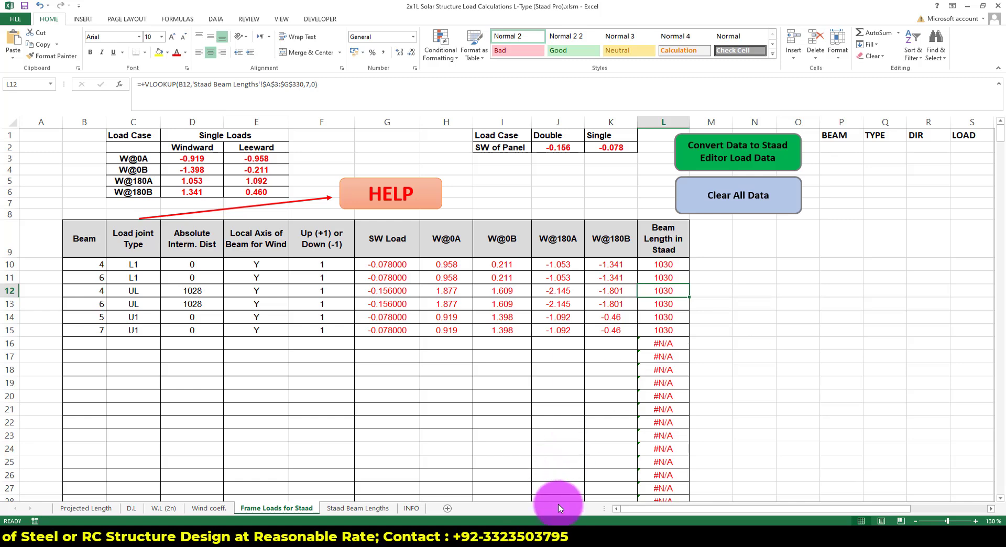
click(555, 534)
drag(849, 399, 694, 399)
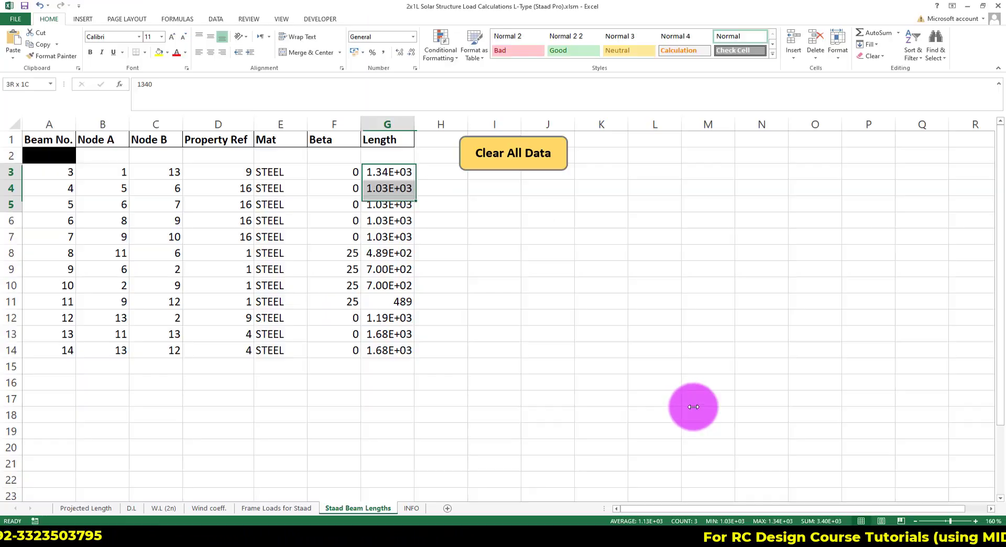
shift+click(385, 350)
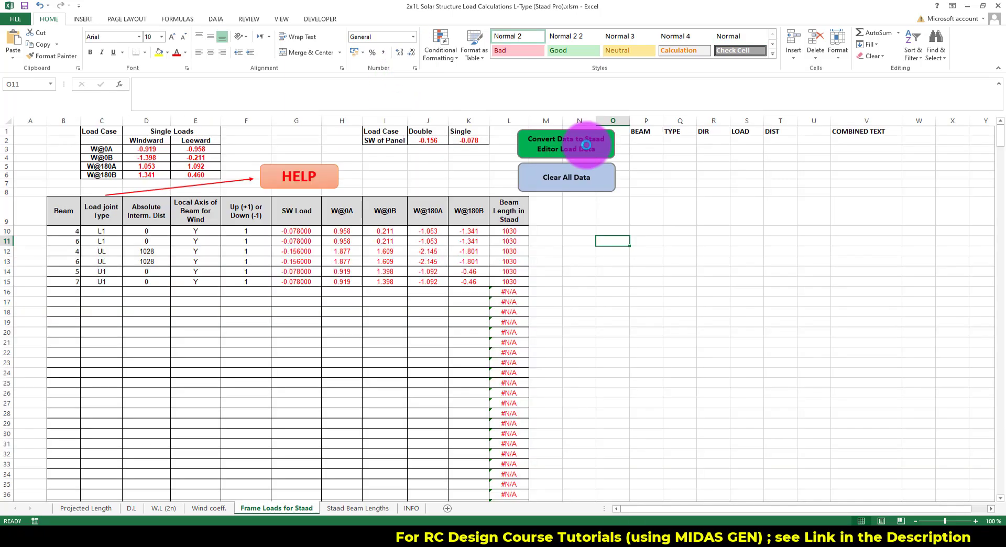
- Convert the frame load table to Staad editor load data and acknowledge the clipboard notice
click(586, 145)
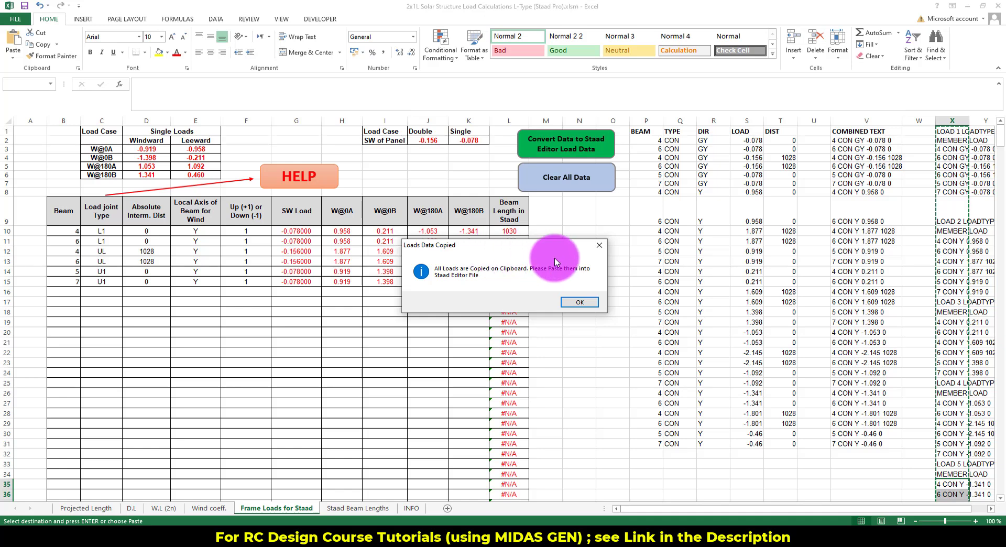
click(578, 302)
drag(773, 507, 705, 506)
- Switch to STAAD.Pro and paste the load data on a new line below END DEFINE MATERIAL in the input file editor
click(602, 536)
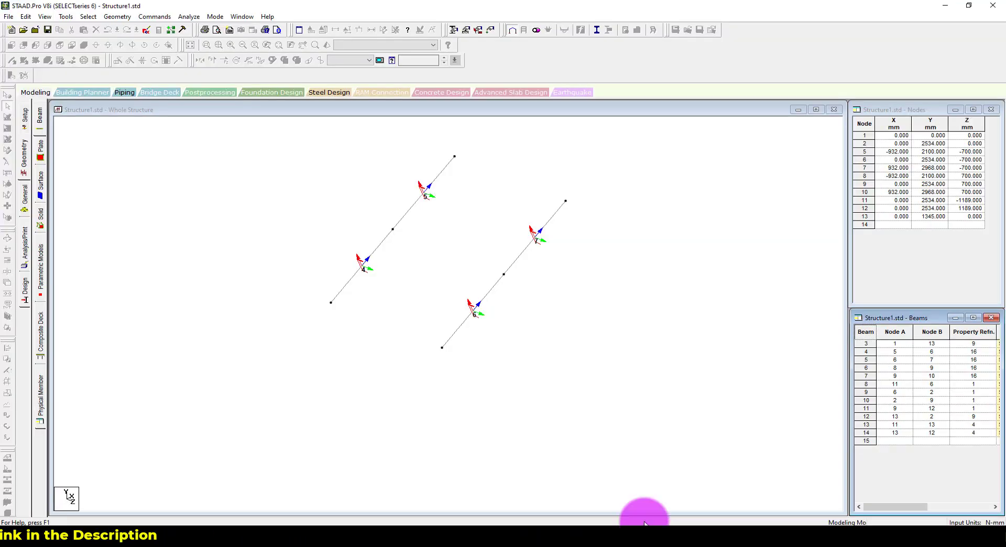
click(458, 252)
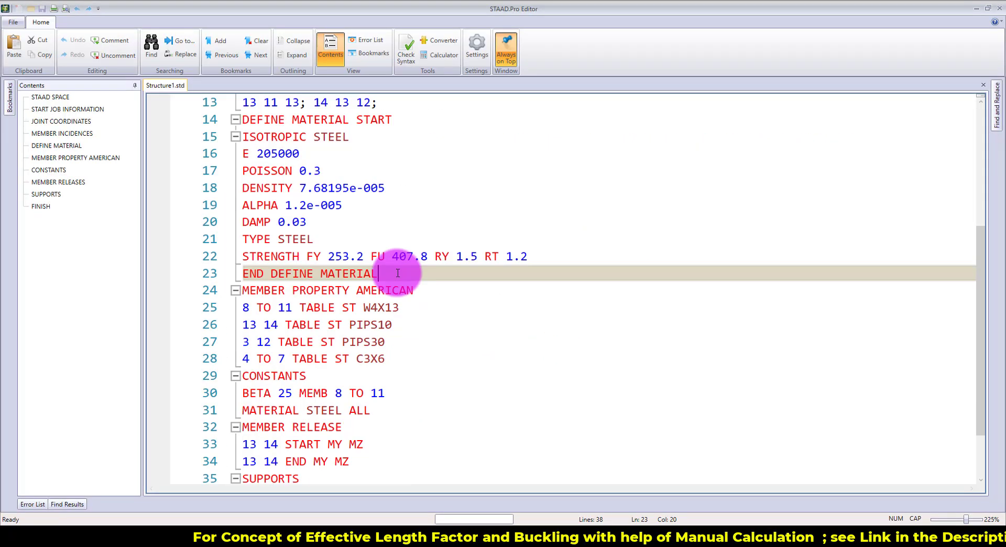
key(Return)
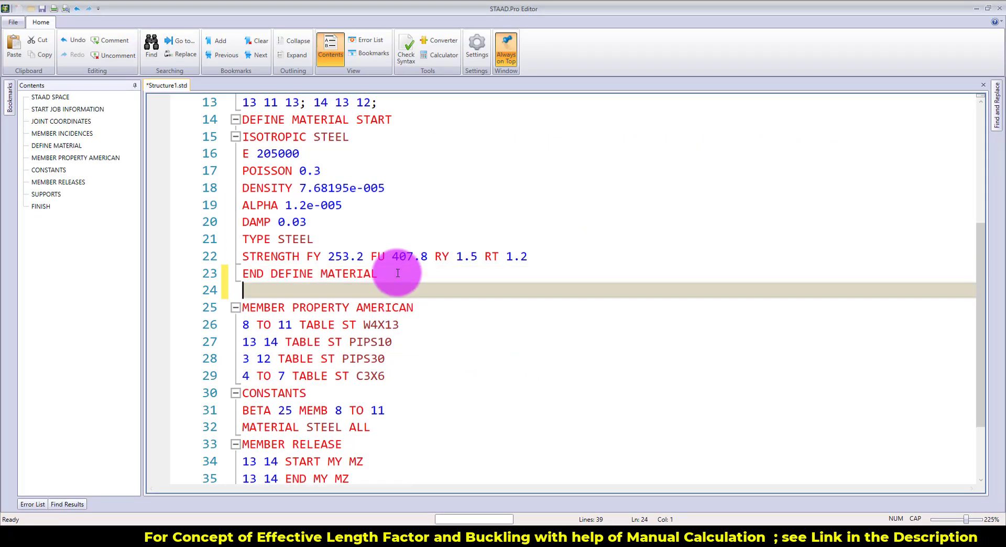
key(ctrl+v)
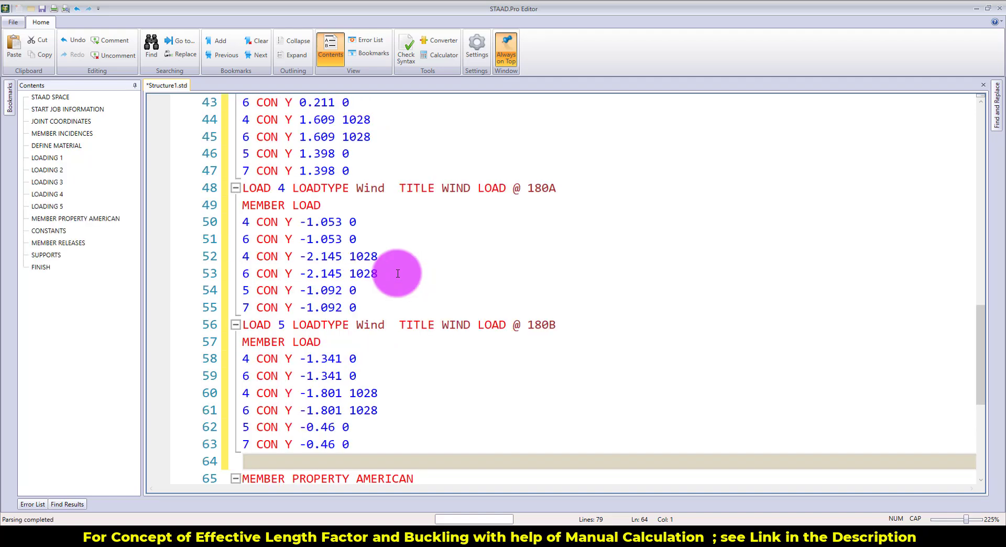
- Remove the empty line after the pasted loads, then save the input file and close the editor
key(BackSpace)
key(ctrl+s)
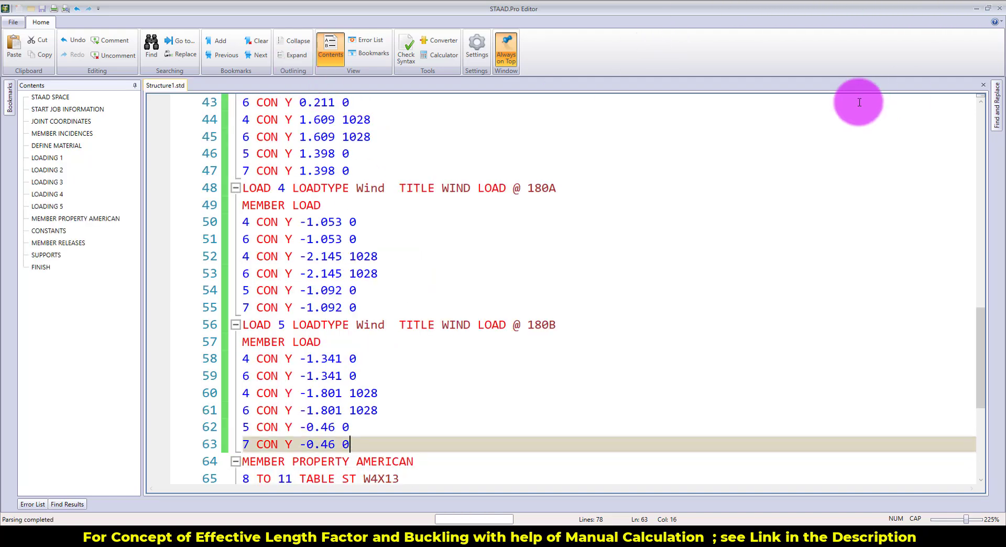
click(995, 9)
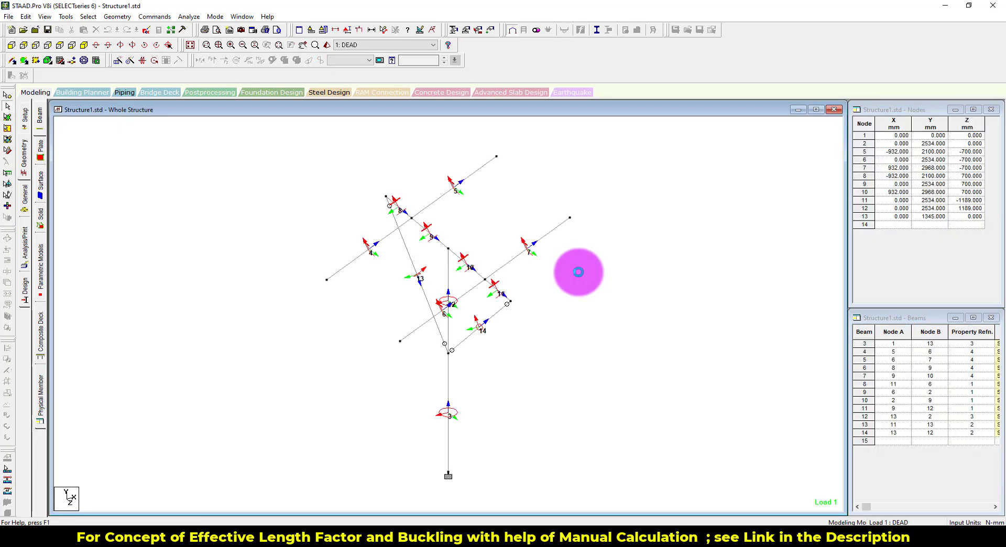
- Turn off the beam orientation axes on the model and open the Load & Definition page
click(628, 290)
key(shift+o)
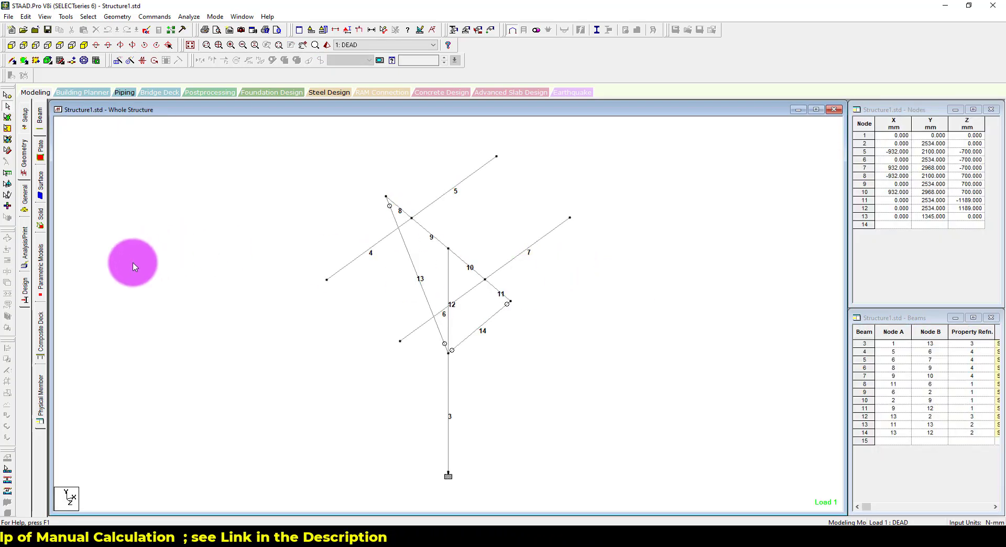
click(25, 198)
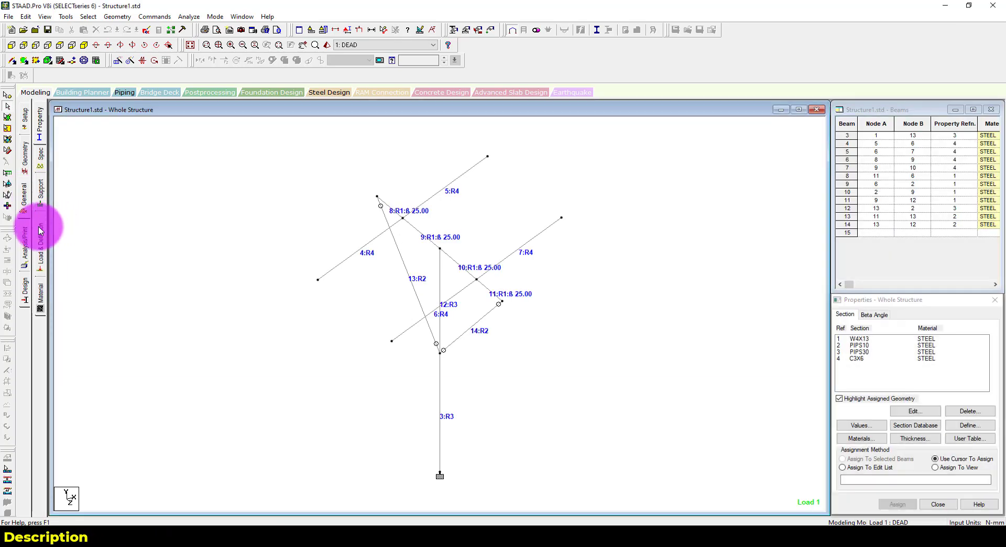
click(39, 233)
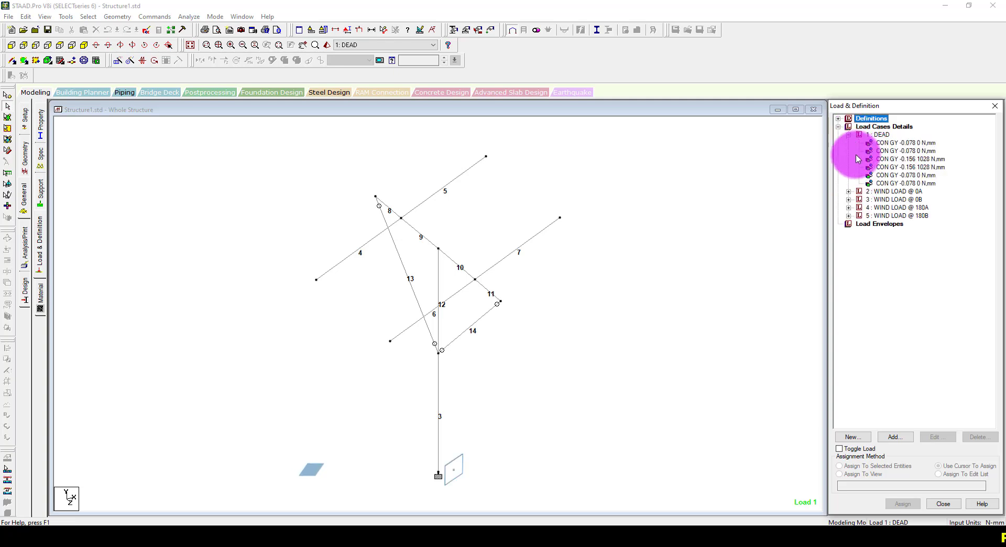
- Expand wind load cases 0A, 0B, 180A and 180B and examine their member loads
click(849, 191)
click(849, 248)
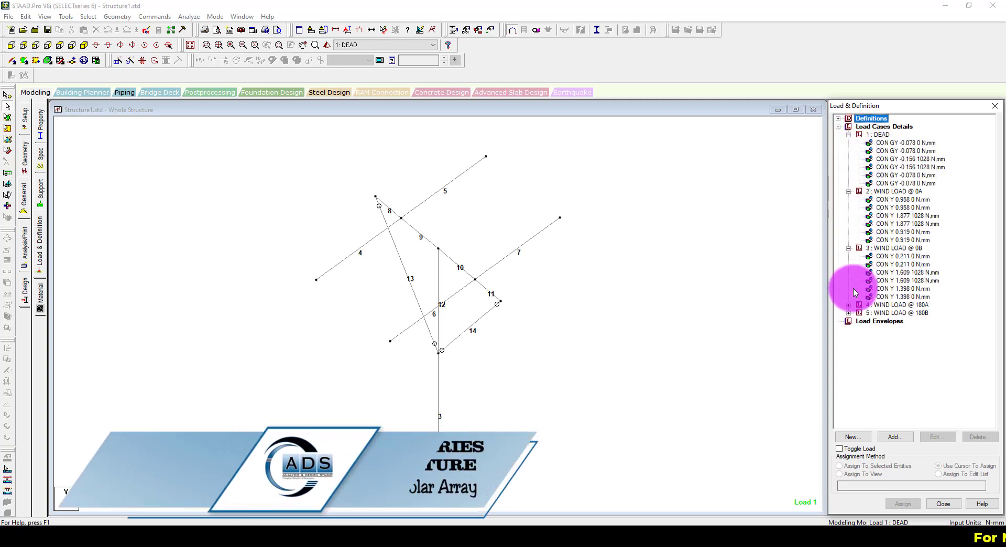
click(848, 305)
click(848, 361)
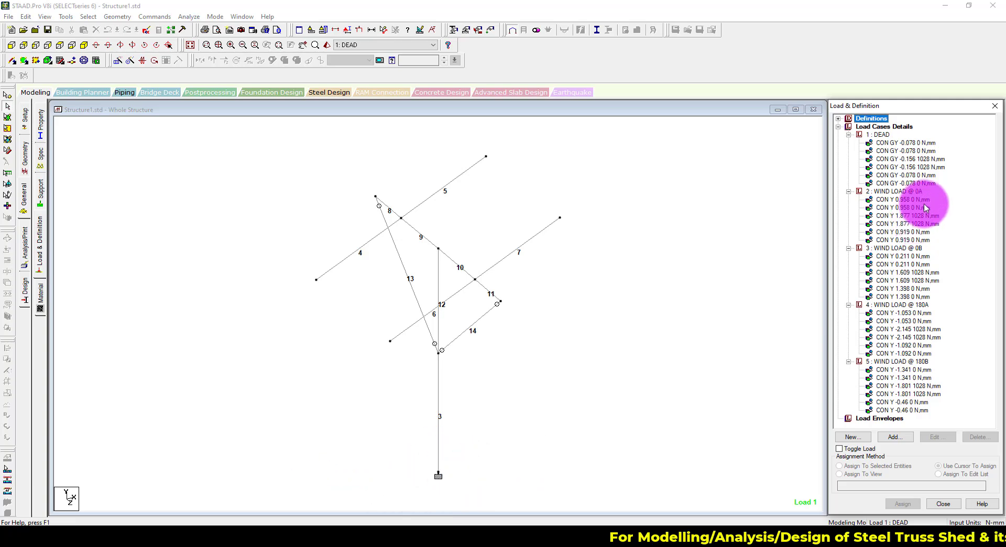
click(692, 267)
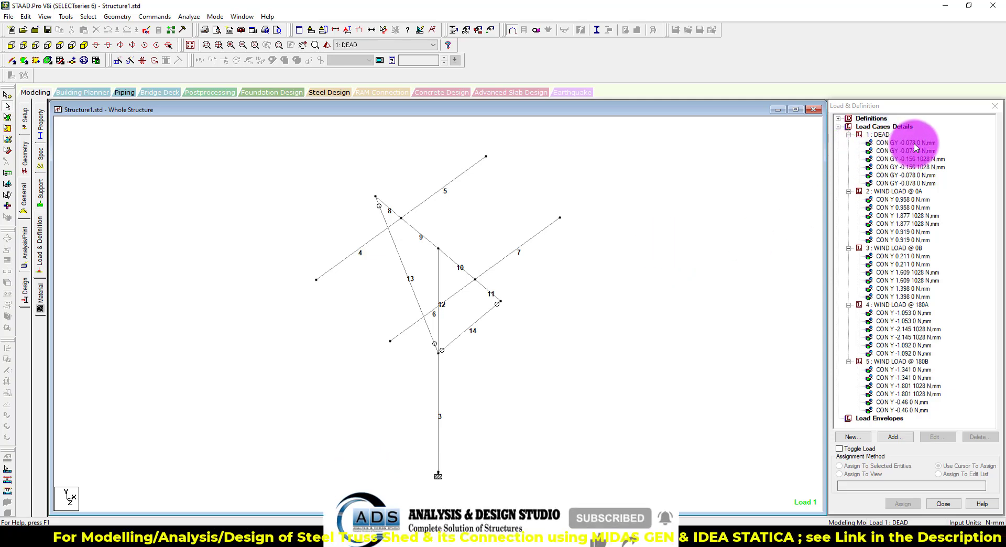
- Insert a UNIT MMS KN line below END DEFINE MATERIAL, ahead of load case 1, in the input file and save
click(456, 344)
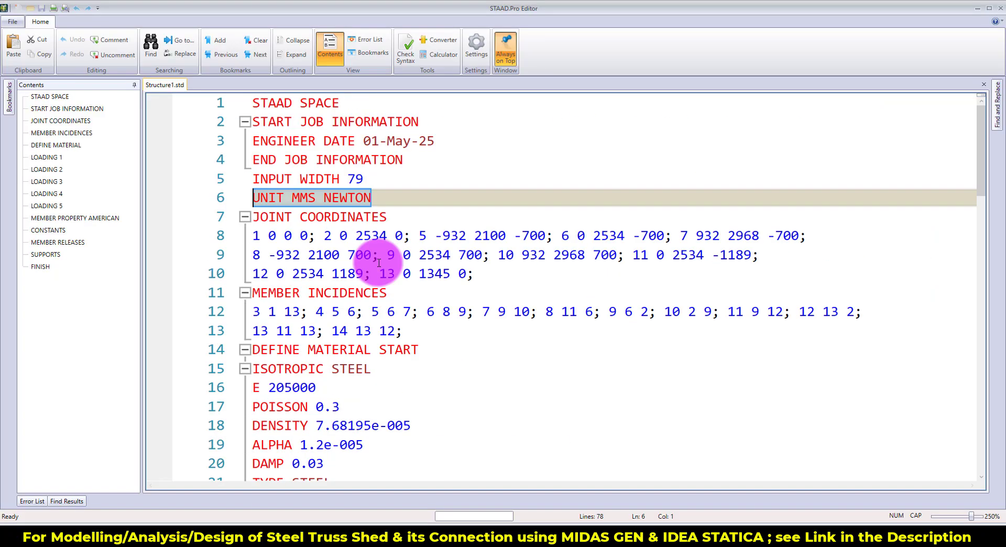
scroll(380, 267, down, 4)
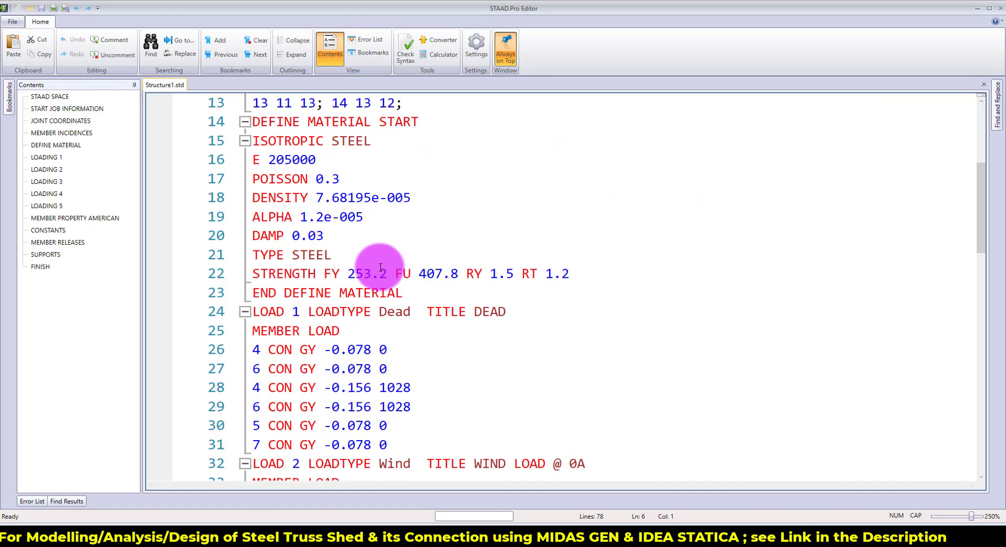
click(410, 292)
key(Return)
text(UNIT MMS NEWTON)
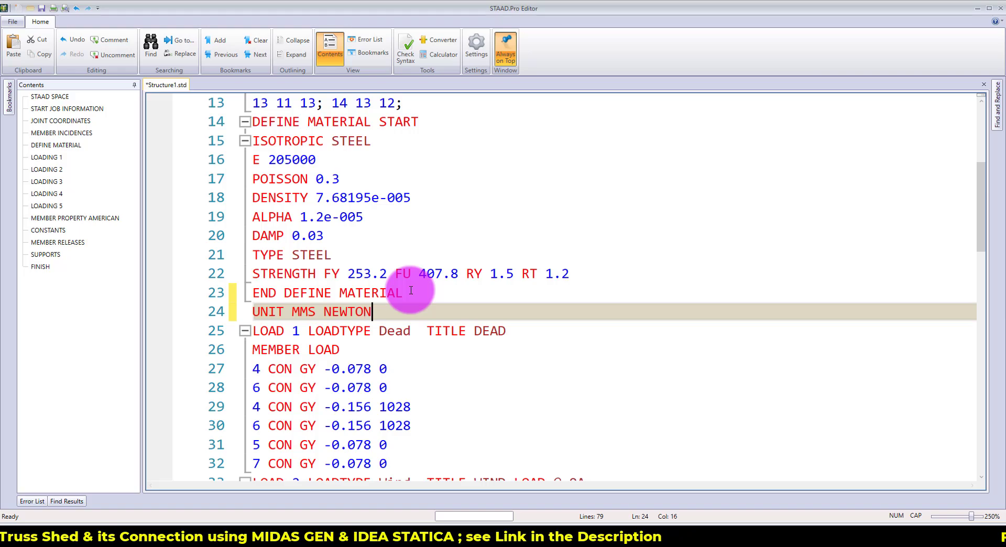
click(426, 366)
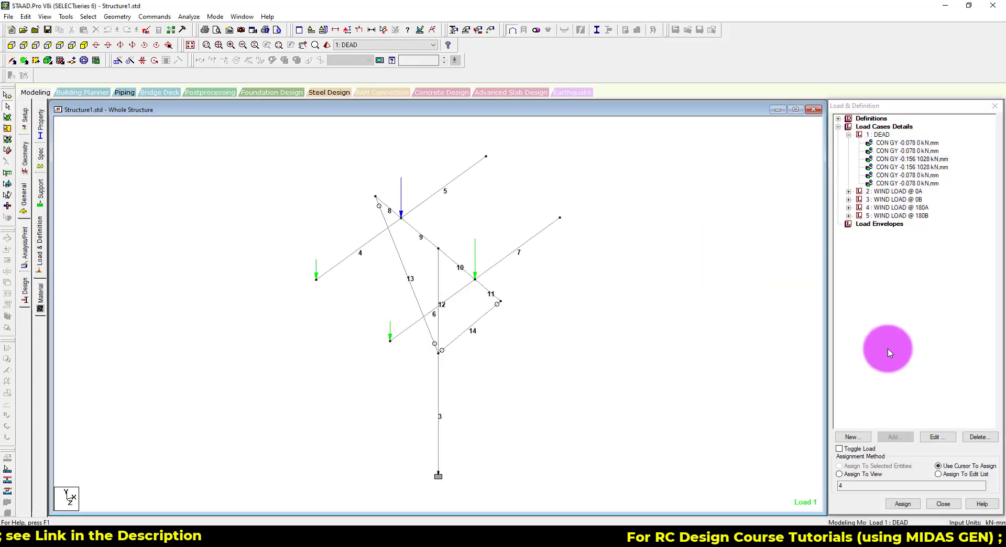
key(ctrl+s)
- Reopen the input file and examine the UNIT MMS NEWTON line, the joint coordinates and the steel material properties
click(567, 291)
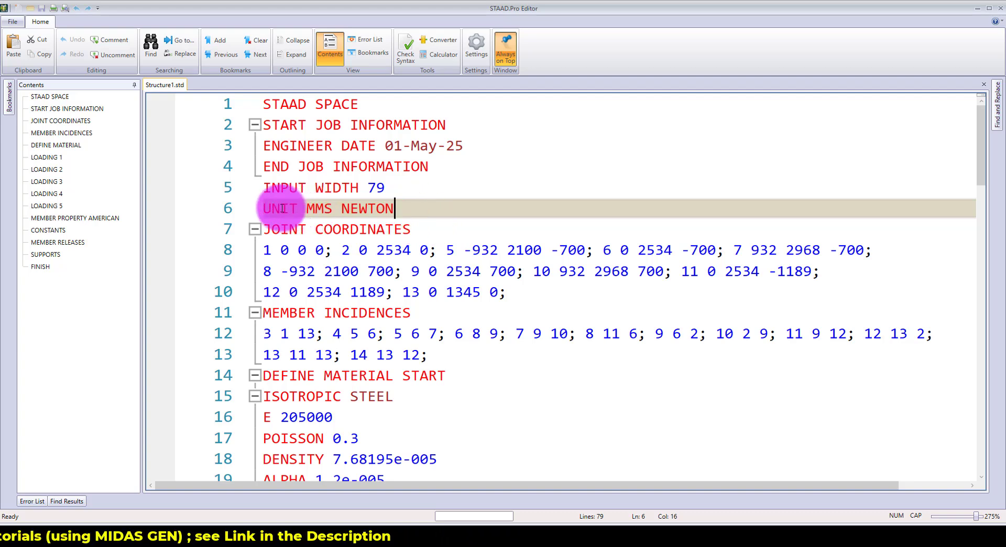
drag(264, 211, 420, 212)
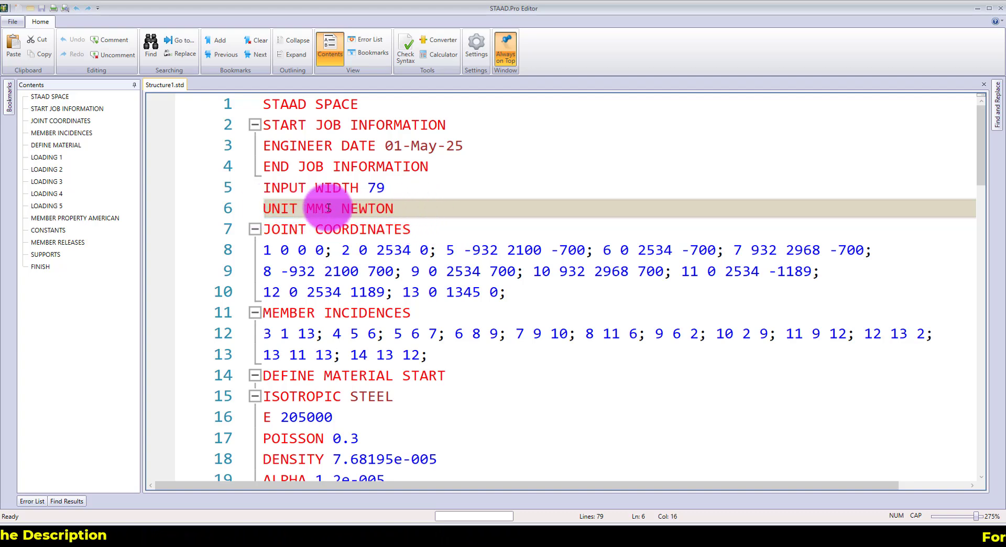
drag(262, 229, 506, 291)
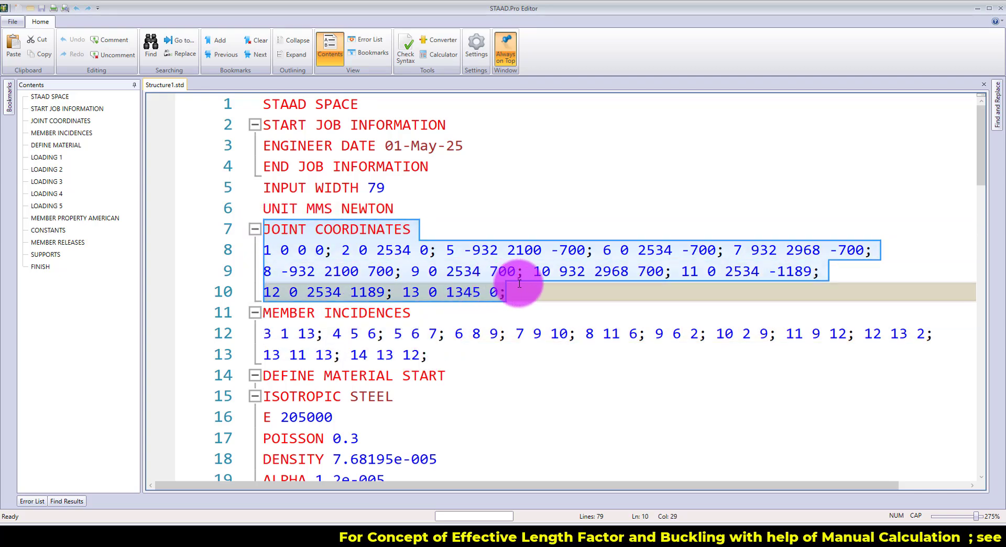
scroll(517, 281, down, 2)
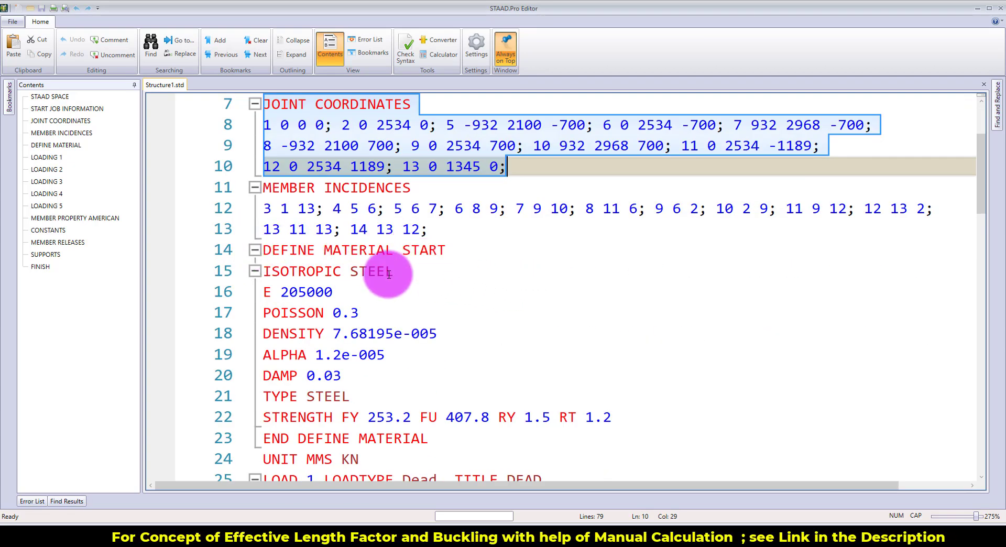
scroll(356, 288, down, 1)
click(316, 229)
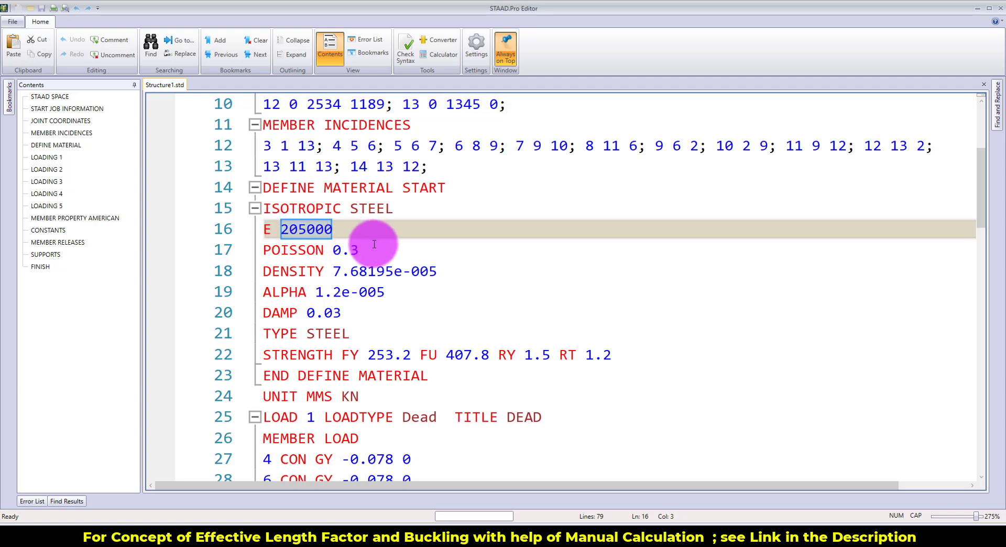
drag(374, 249, 314, 249)
drag(452, 271, 322, 272)
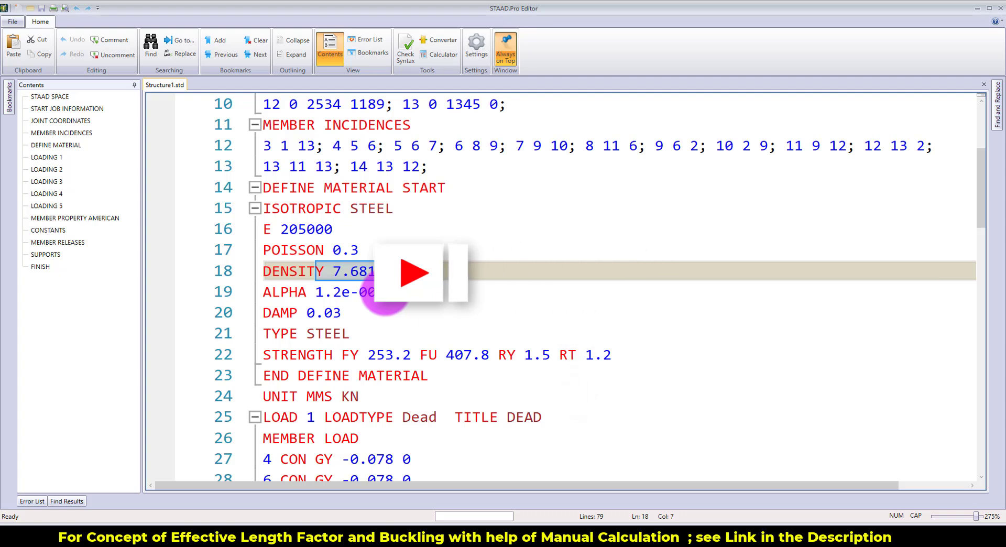
drag(391, 292, 291, 313)
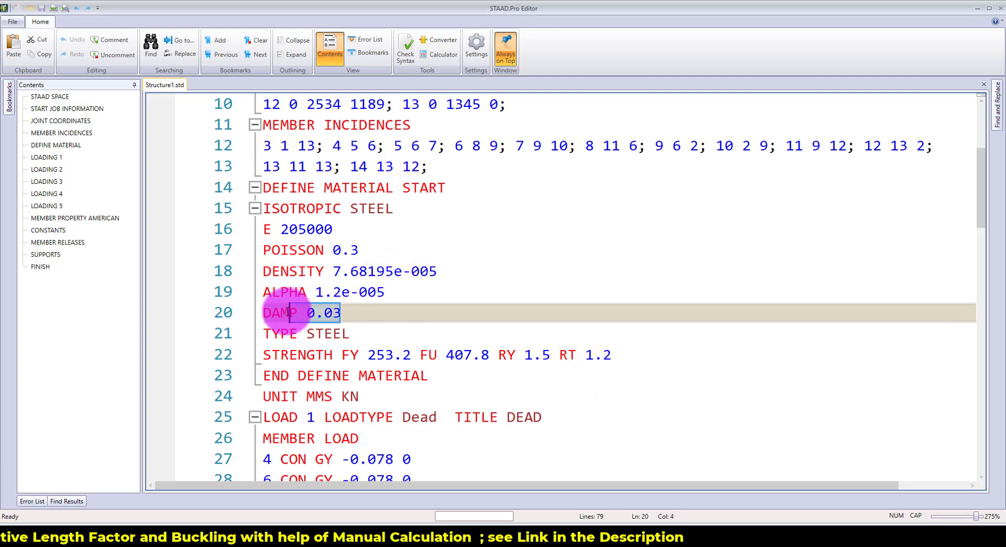
scroll(400, 333, down, 1)
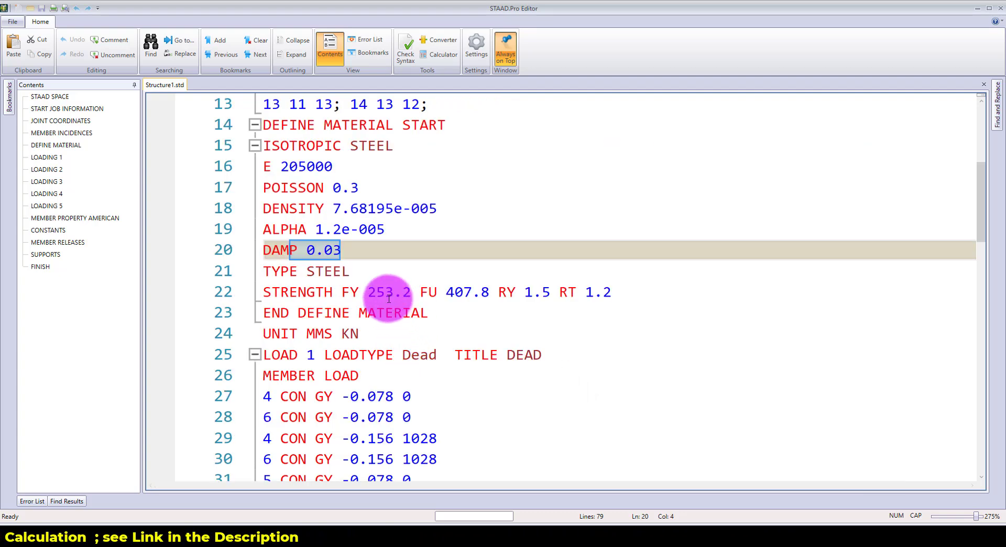
drag(612, 292, 340, 293)
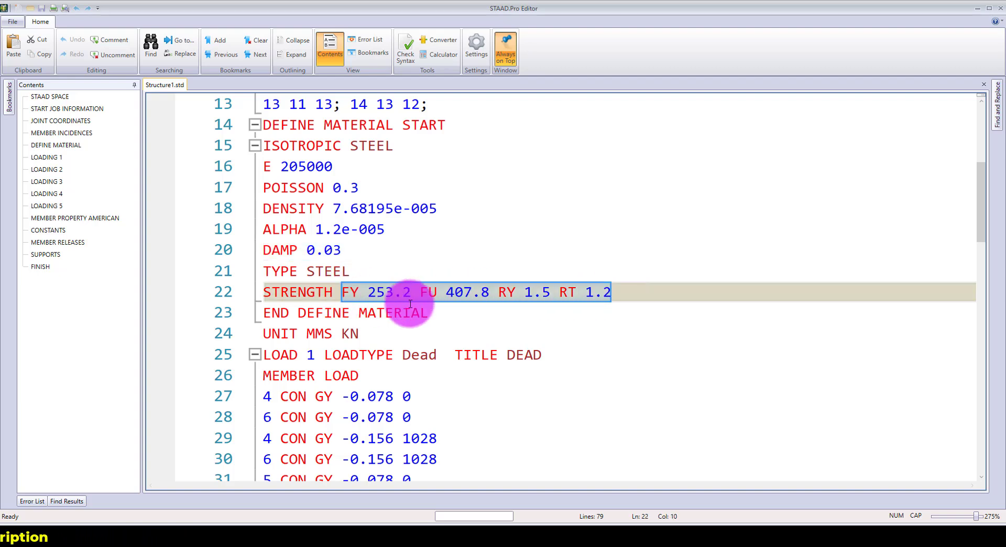
scroll(468, 315, down, 1)
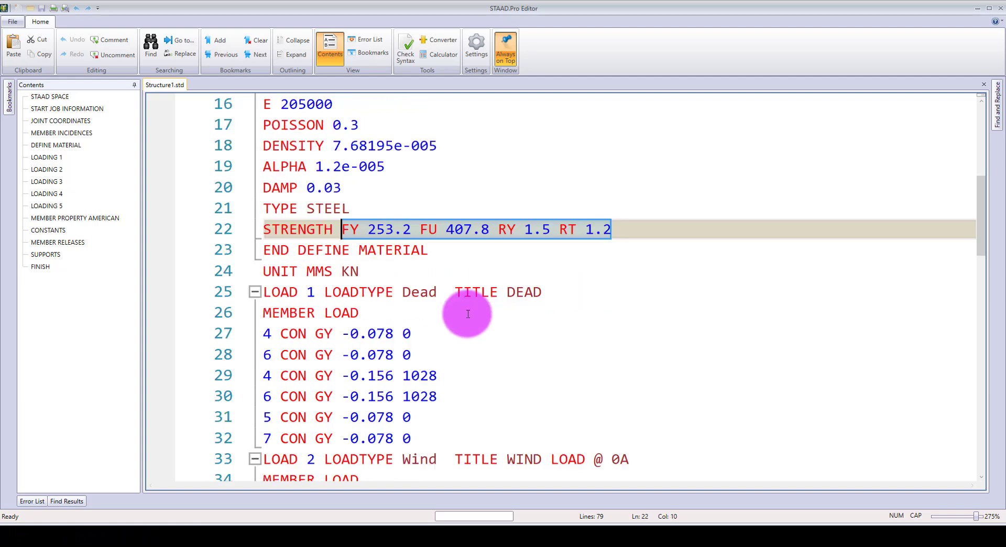
- Examine the UNIT MMS KN line and the dead and wind load cases that follow it in the input file
click(427, 272)
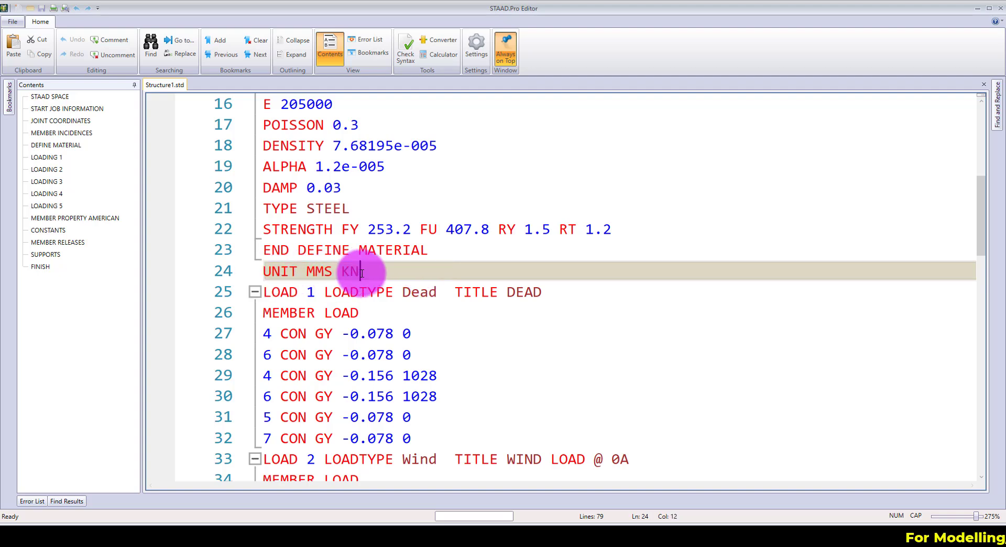
scroll(366, 282, down, 1)
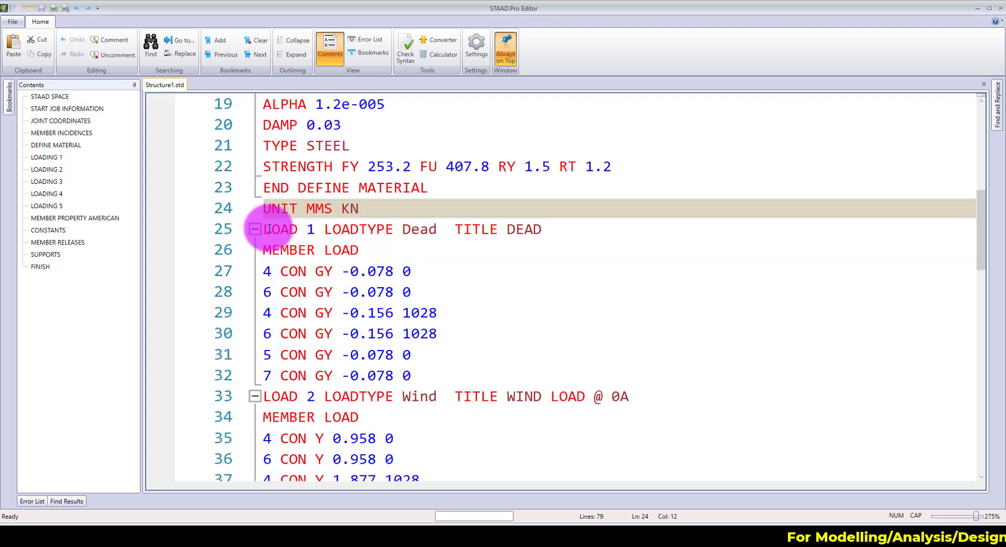
scroll(406, 286, down, 3)
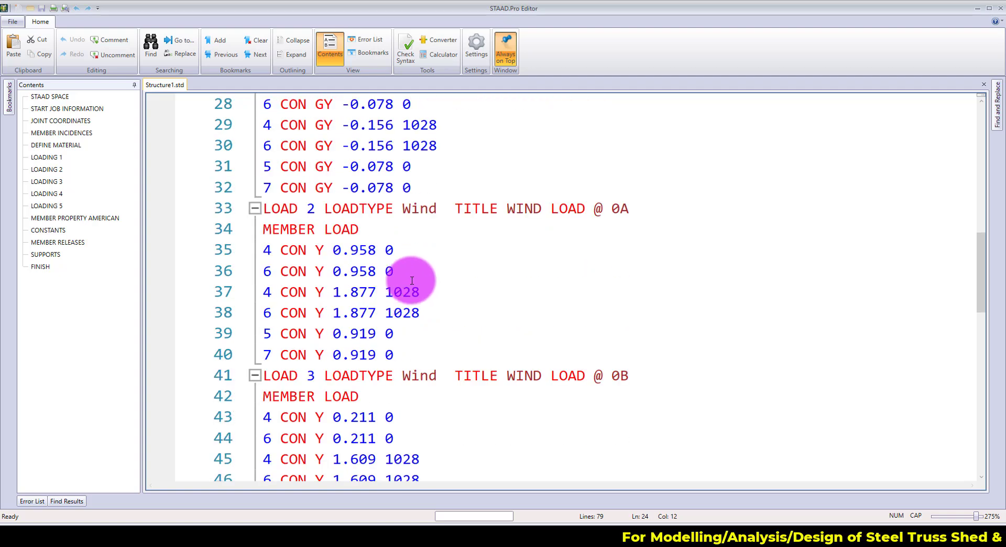
scroll(414, 283, up, 2)
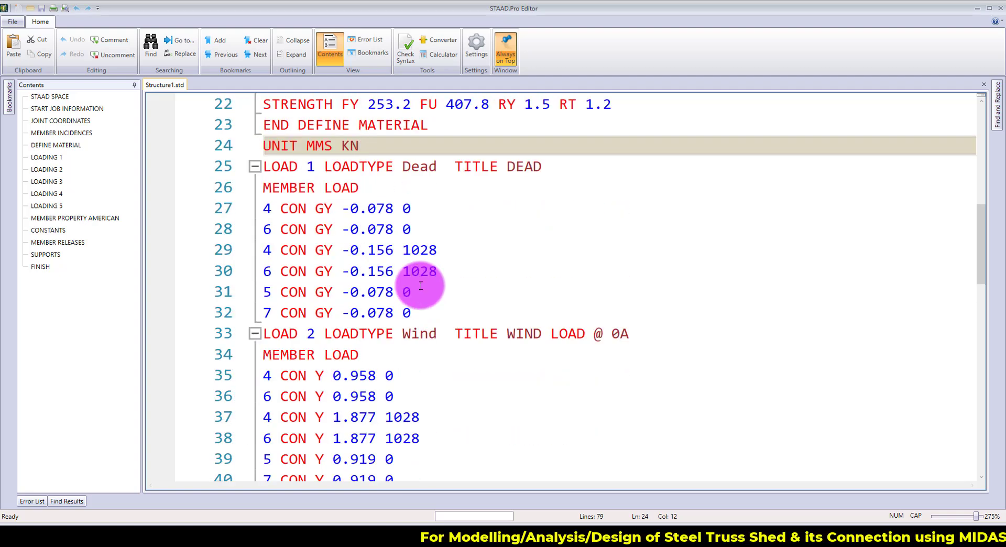
scroll(421, 285, down, 13)
scroll(422, 286, up, 2)
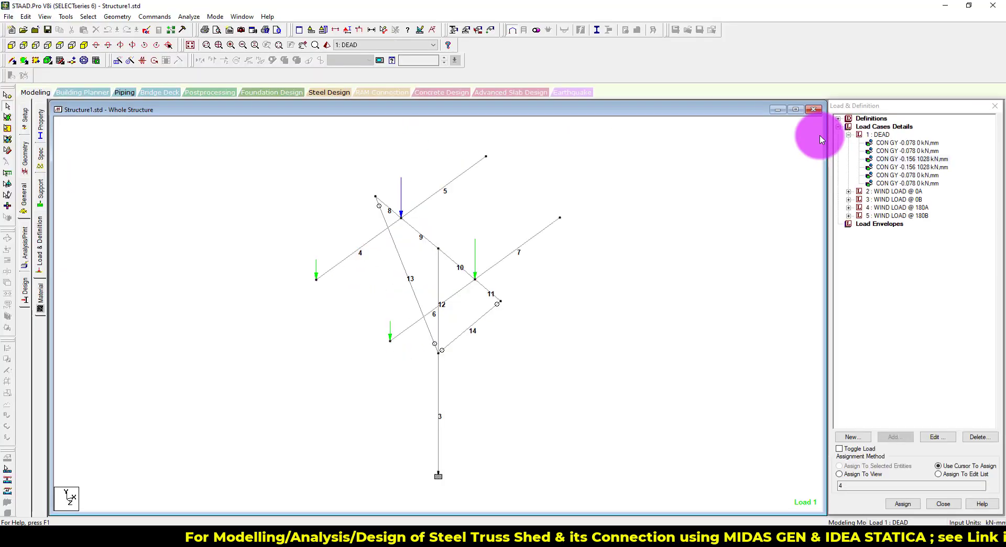
- Add a Perform Analysis command with the No Print option and run the analysis
click(154, 17)
mouse_move(280, 184)
click(356, 184)
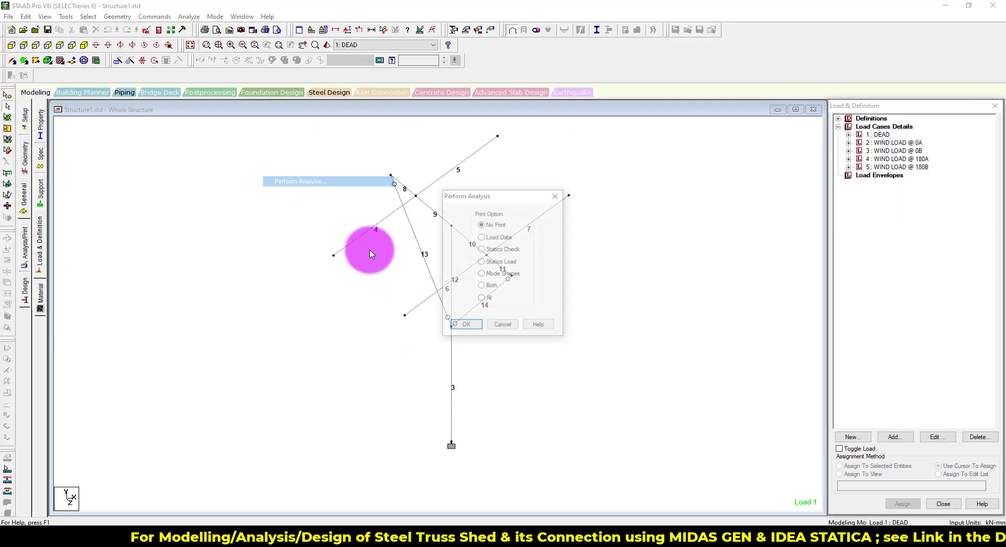
click(465, 325)
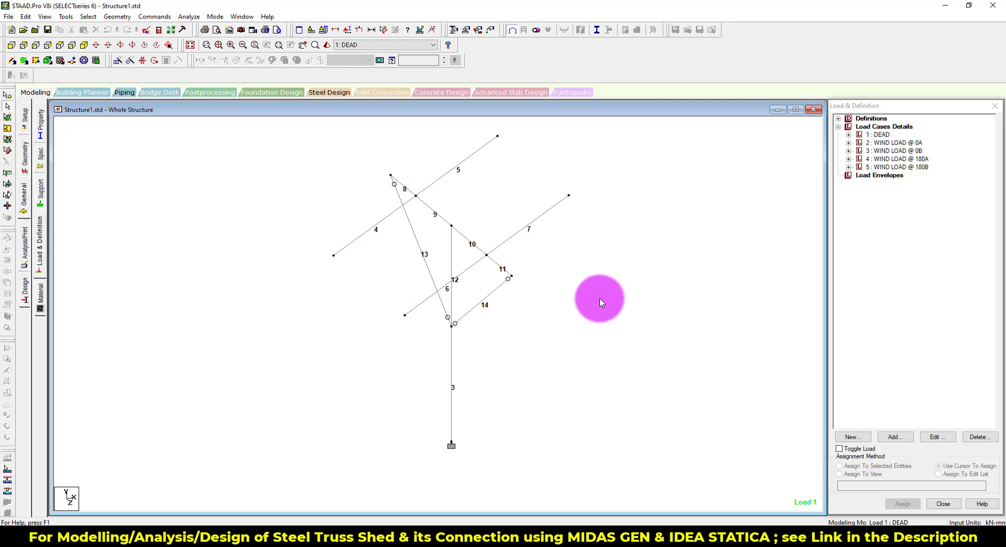
key(ctrl+F5)
- Open the analysis output file, locate the second reported error, and close the output viewer
click(438, 281)
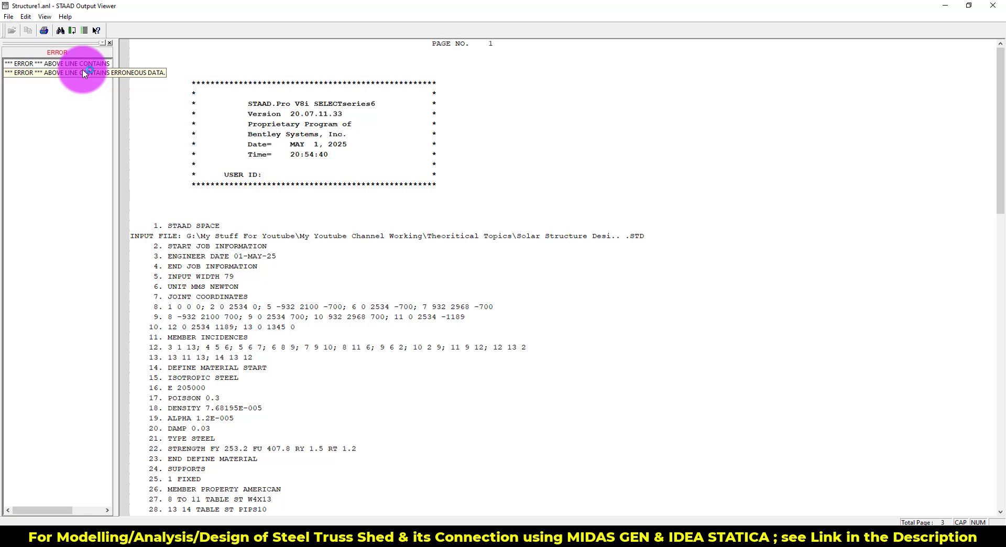
click(84, 72)
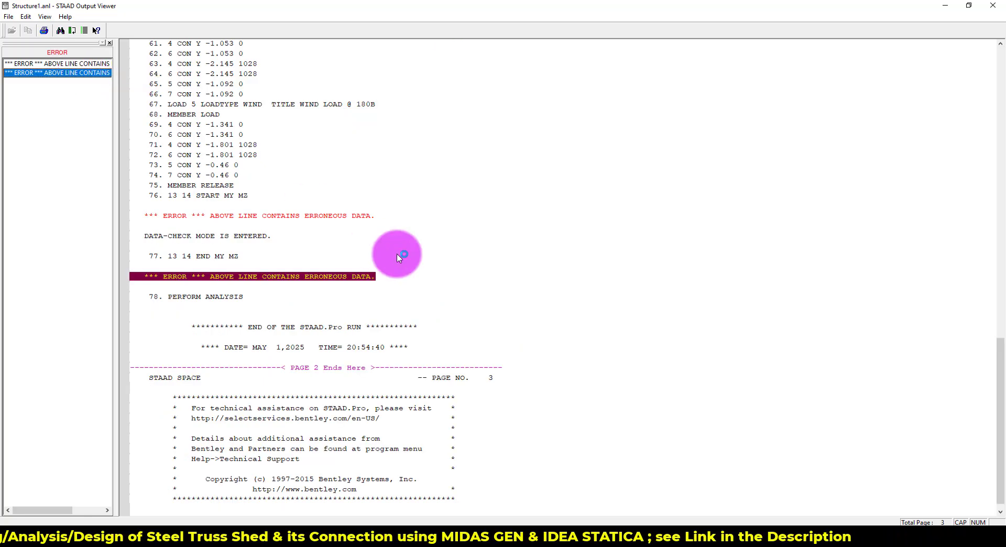
click(992, 6)
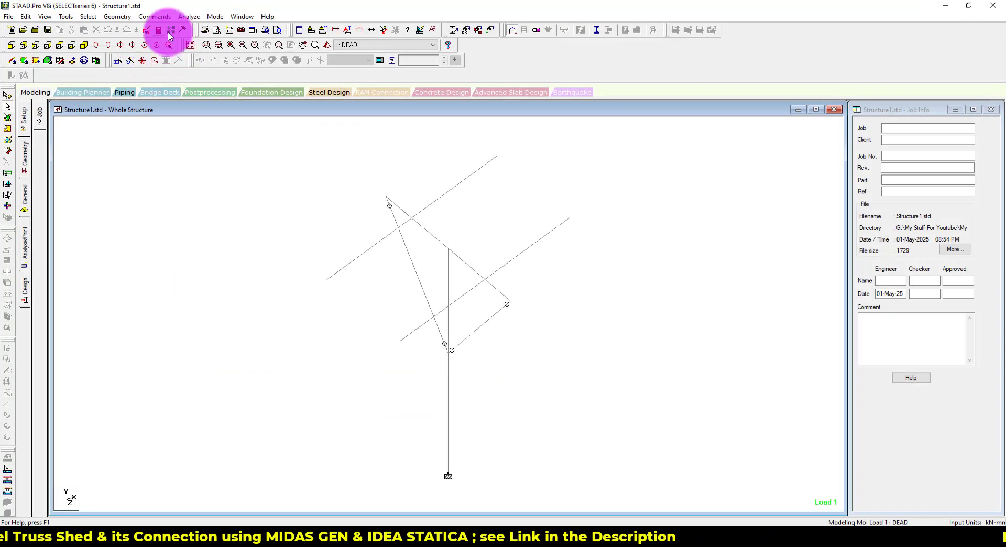
- Copy the MEMBER RELEASE block for members 13 and 14 and delete it from above PERFORM ANALYSIS in the input file
click(169, 31)
ctrl+scroll(474, 306, up, 5)
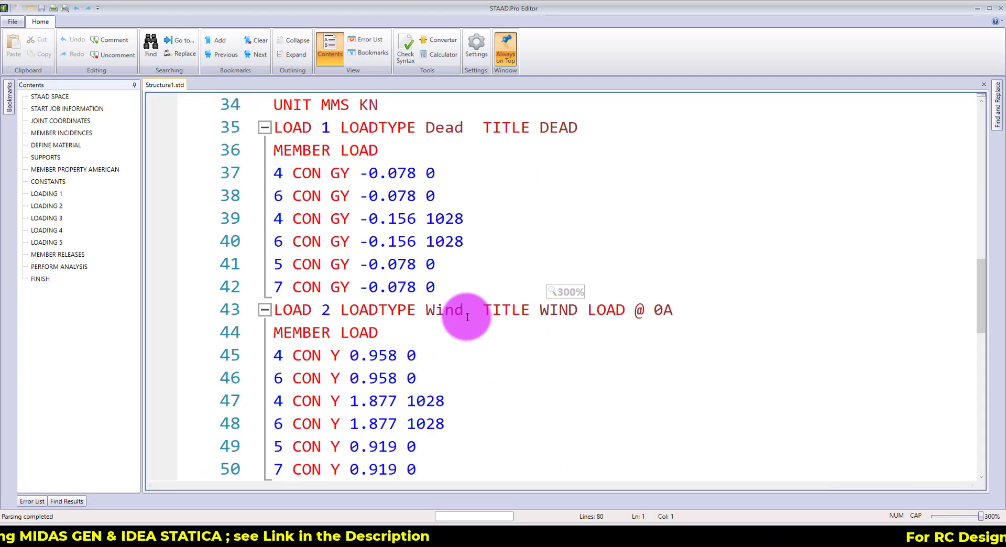
scroll(467, 317, down, 10)
drag(453, 397, 274, 356)
key(ctrl+c)
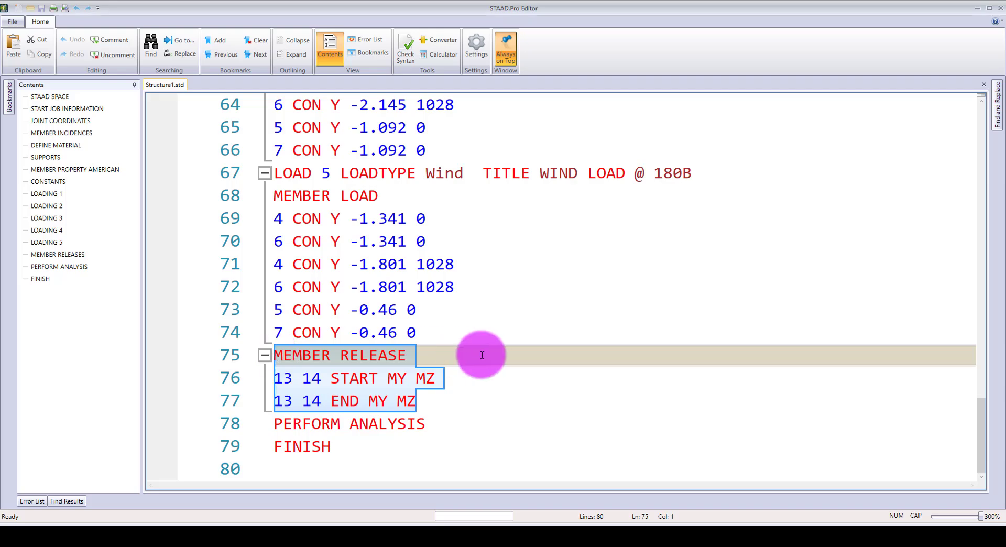
key(Delete)
key(BackSpace)
- Paste the MEMBER RELEASE block on a new line between END DEFINE MATERIAL and SUPPORTS
scroll(490, 345, up, 19)
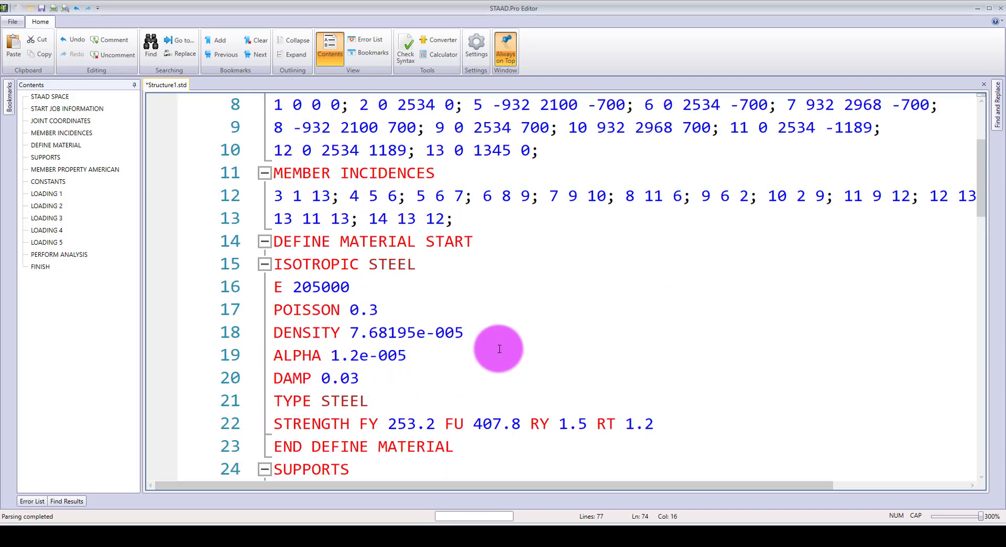
scroll(494, 341, down, 2)
scroll(459, 356, down, 2)
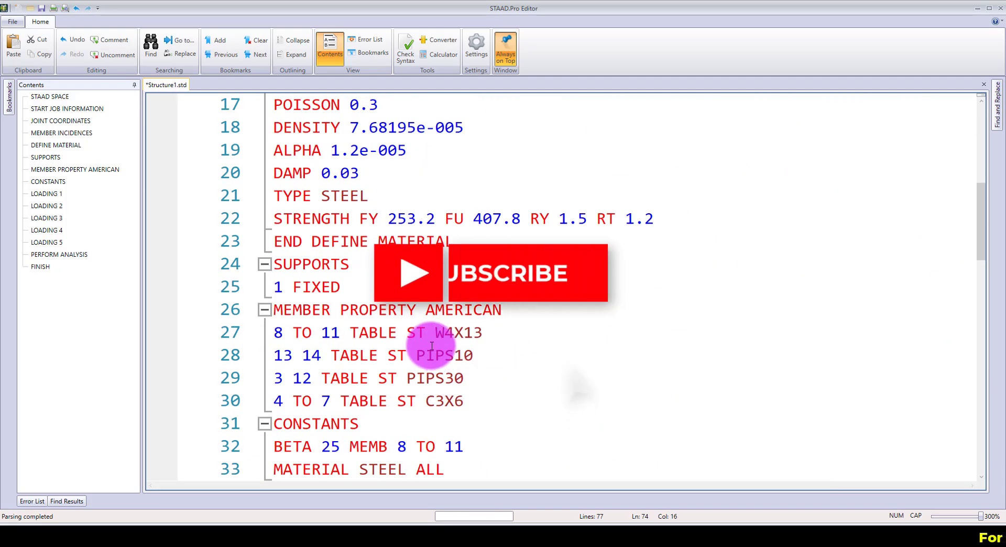
scroll(411, 220, up, 1)
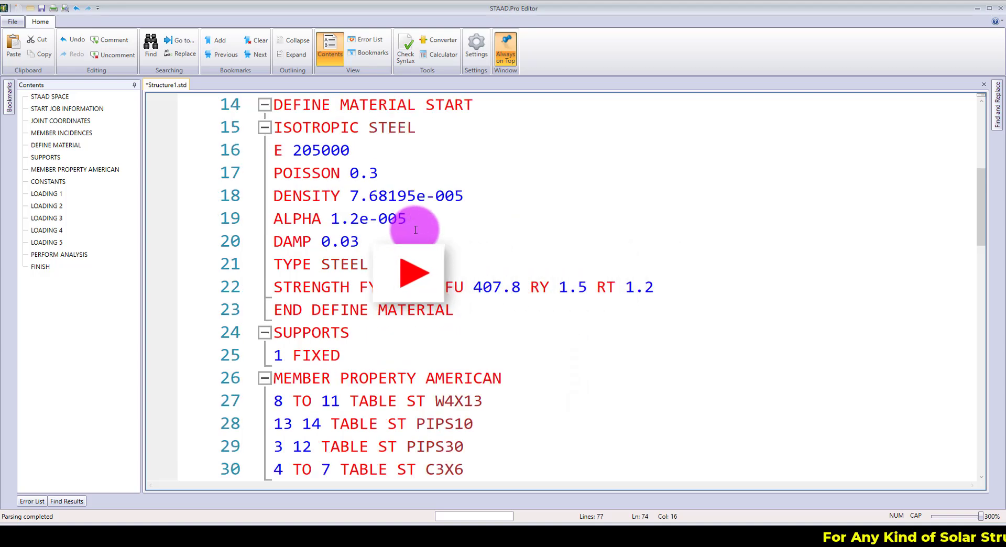
scroll(409, 218, up, 2)
scroll(431, 248, down, 2)
scroll(431, 252, down, 2)
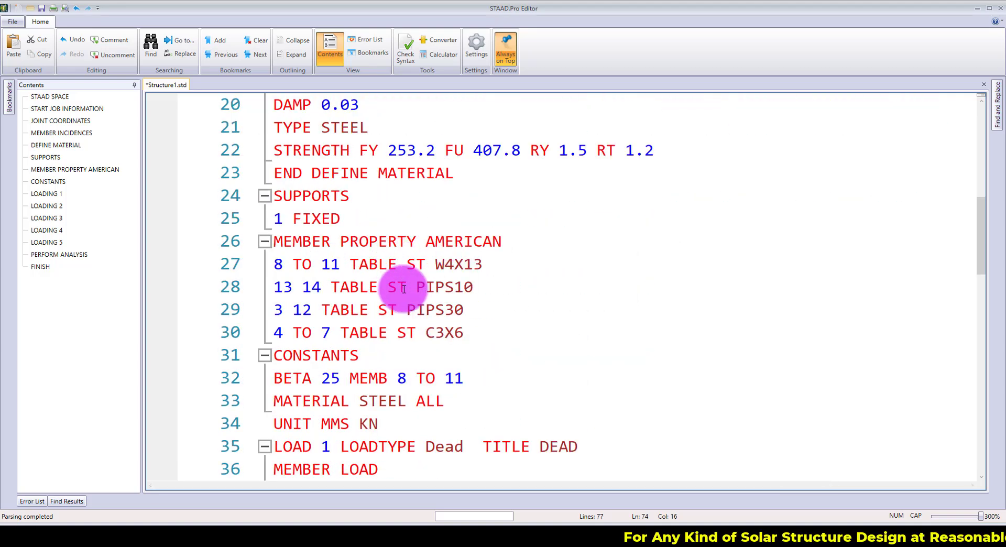
click(468, 175)
key(Return)
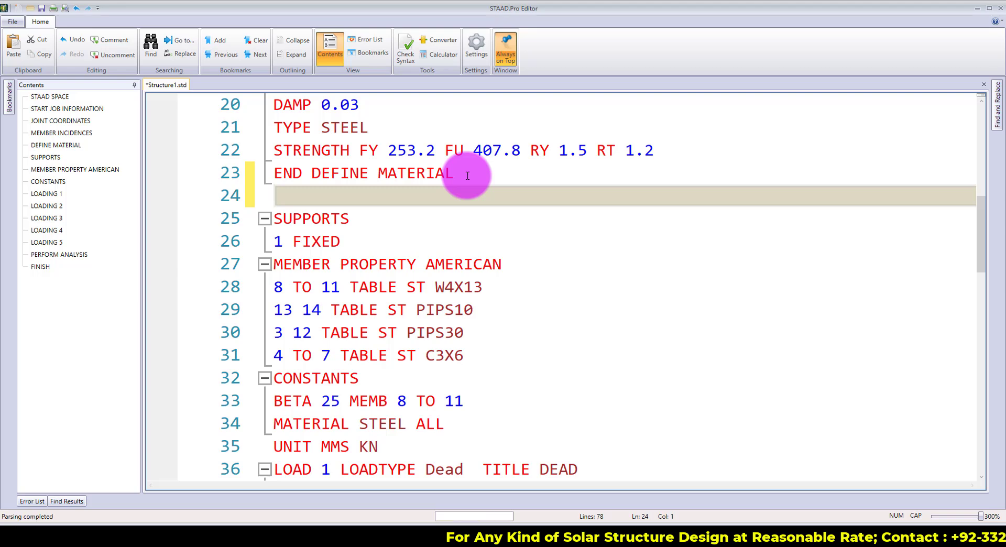
key(ctrl+v)
scroll(521, 363, down, 2)
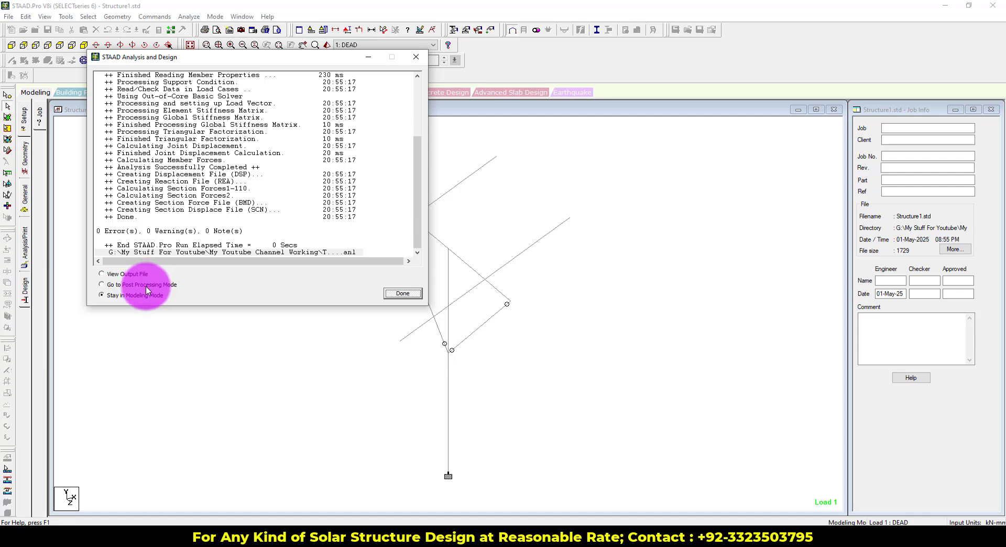
- Go to post-processing mode with the analysis results and display the structure's animated deflection
click(417, 289)
click(521, 346)
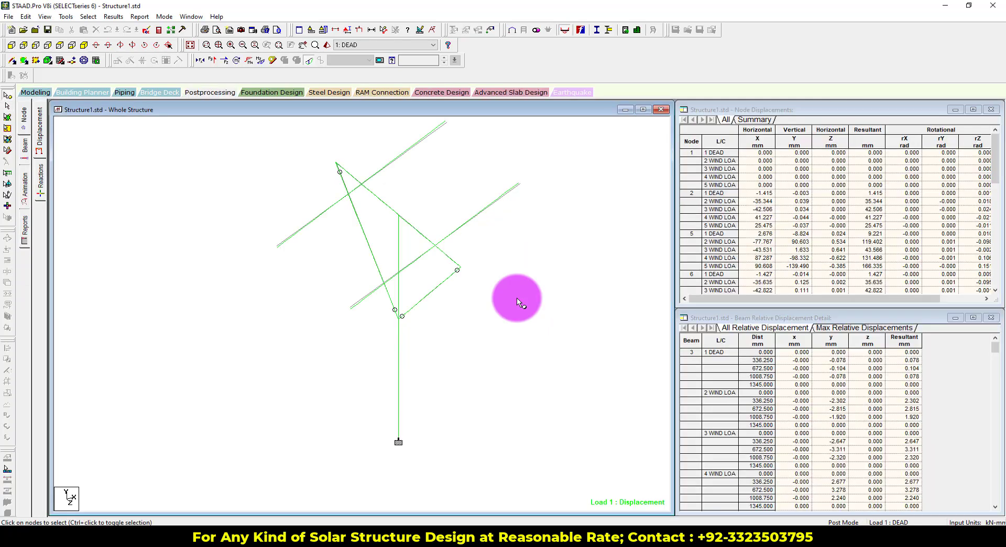
click(24, 186)
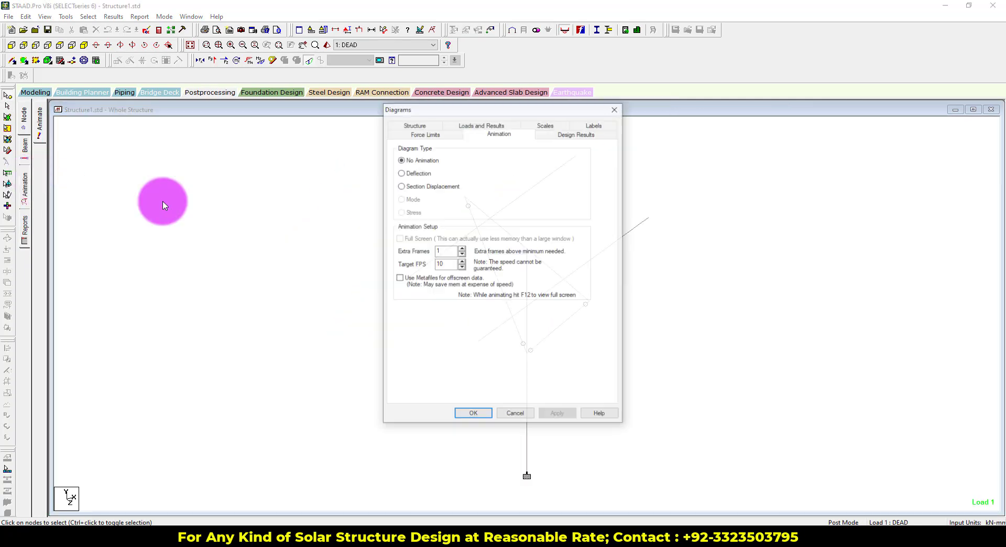
drag(487, 108, 224, 120)
click(149, 184)
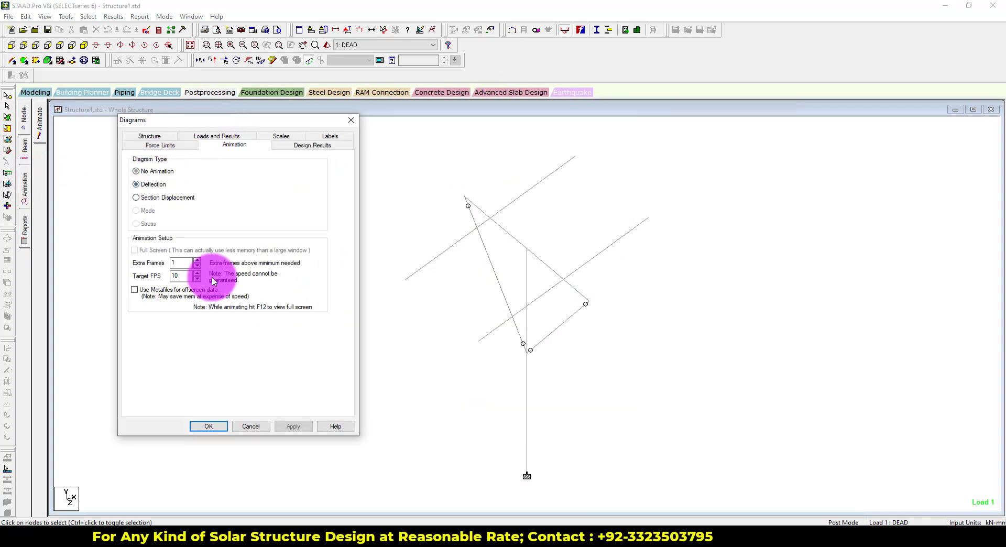
click(296, 426)
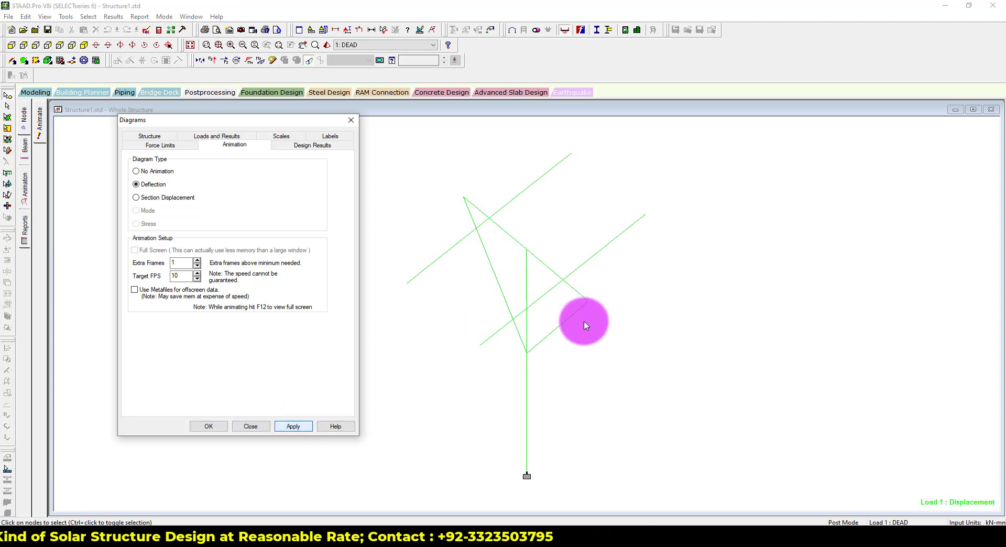
click(351, 120)
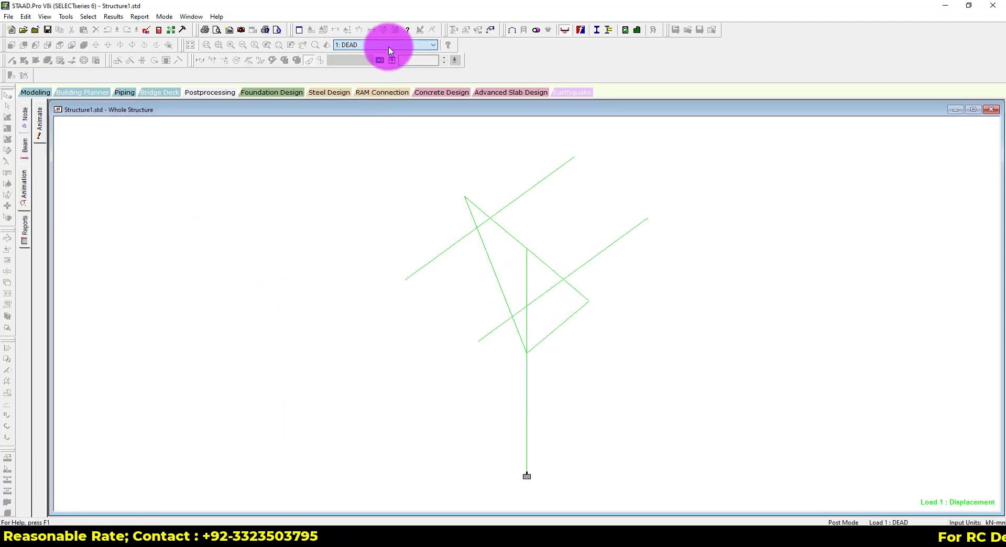
- Review the deflected shape under the wind load cases, including 5: WIND LOAD @ 180B
click(387, 45)
click(418, 64)
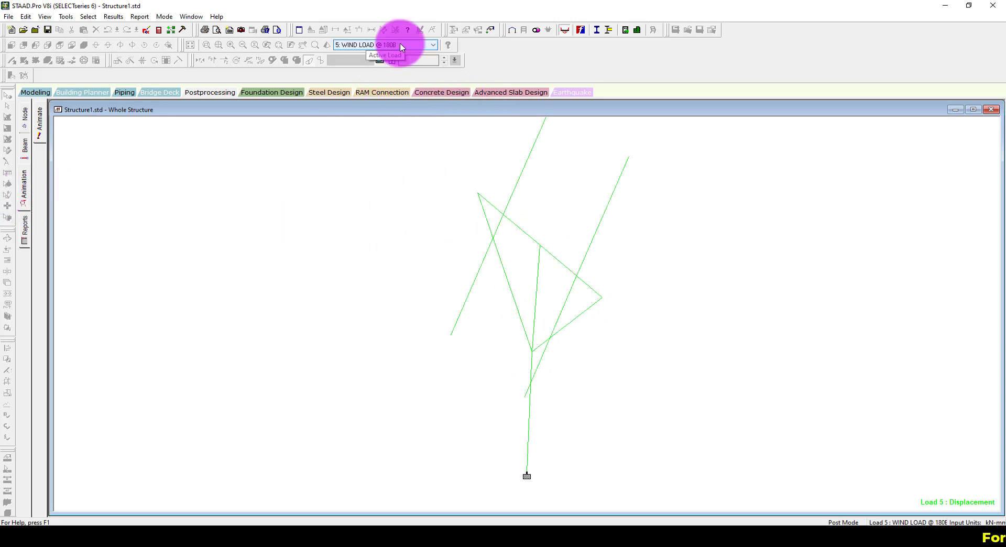
scroll(402, 46, down, 3)
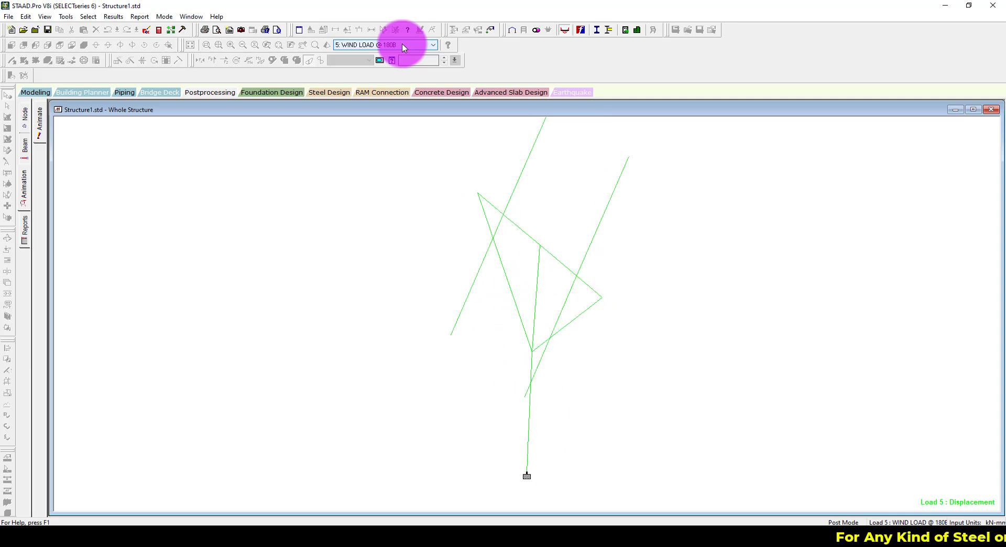
click(403, 46)
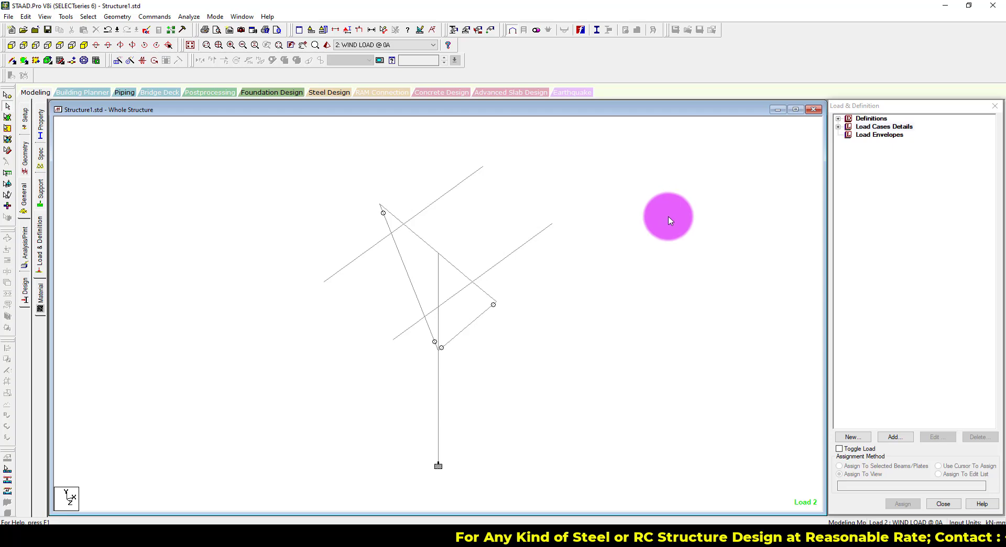
- Switch to the Excel load workbook and set the absolute intermediate distance of the U1 loads on beams 5 and 7 to 1028
click(605, 532)
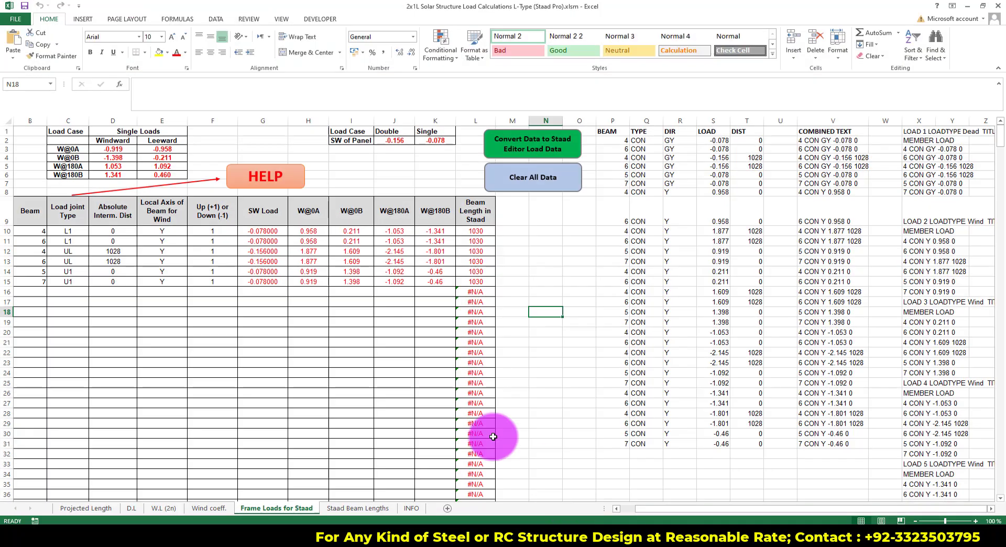
click(263, 393)
drag(653, 508, 556, 492)
click(149, 271)
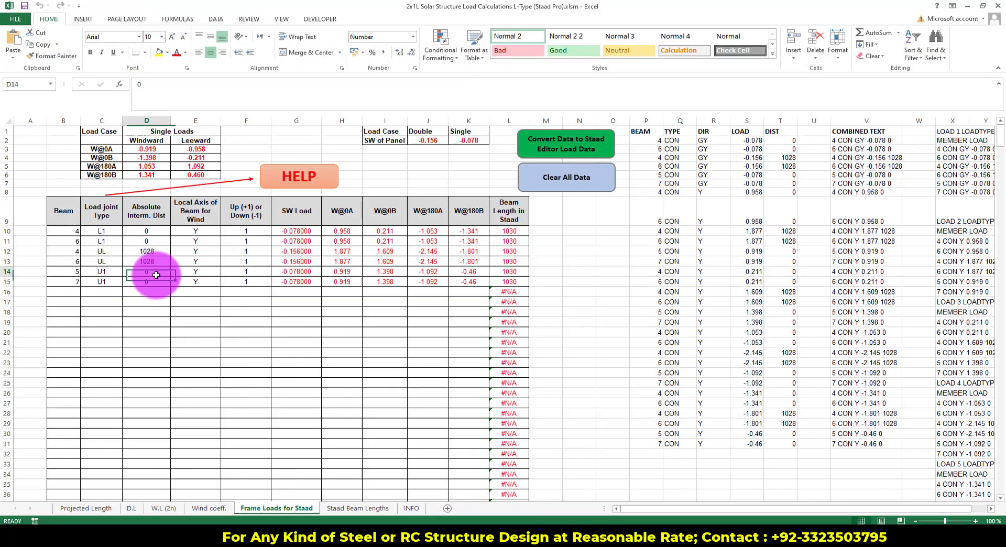
text(1028)
key(Return)
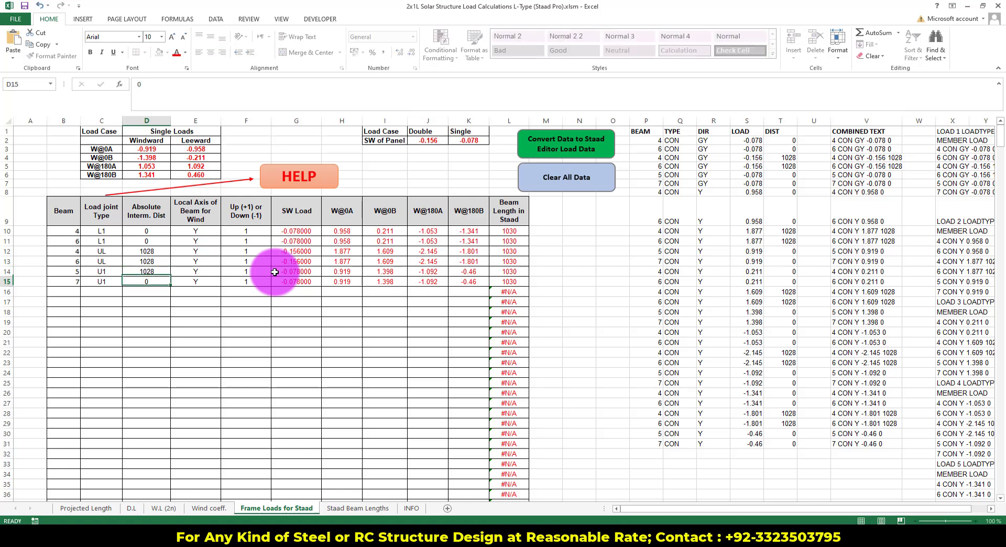
key(Up)
key(ctrl+c)
key(Down)
key(ctrl+v)
key(F1)
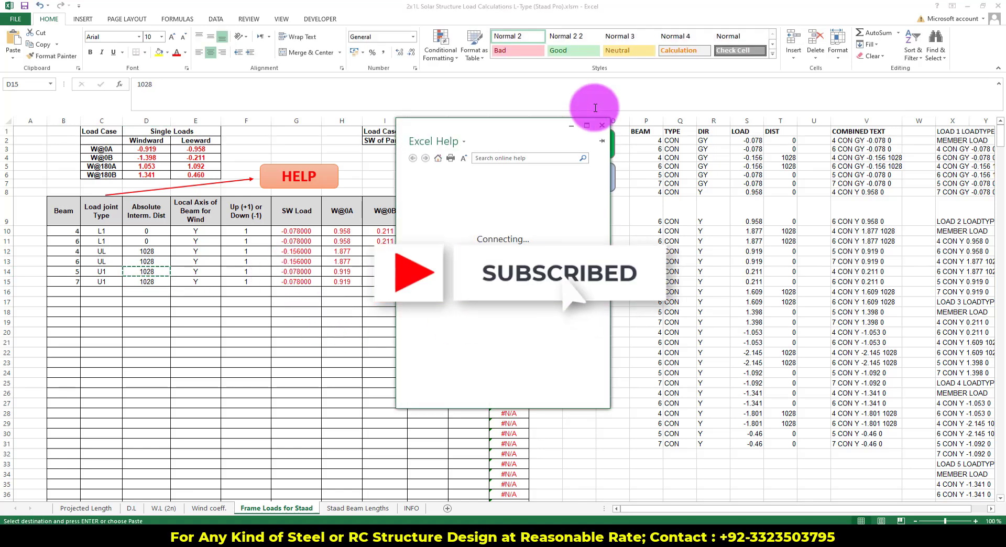
click(601, 127)
- Clear the old converted data and regenerate the STAAD editor load data from the frame loads table
click(623, 251)
click(592, 183)
click(644, 301)
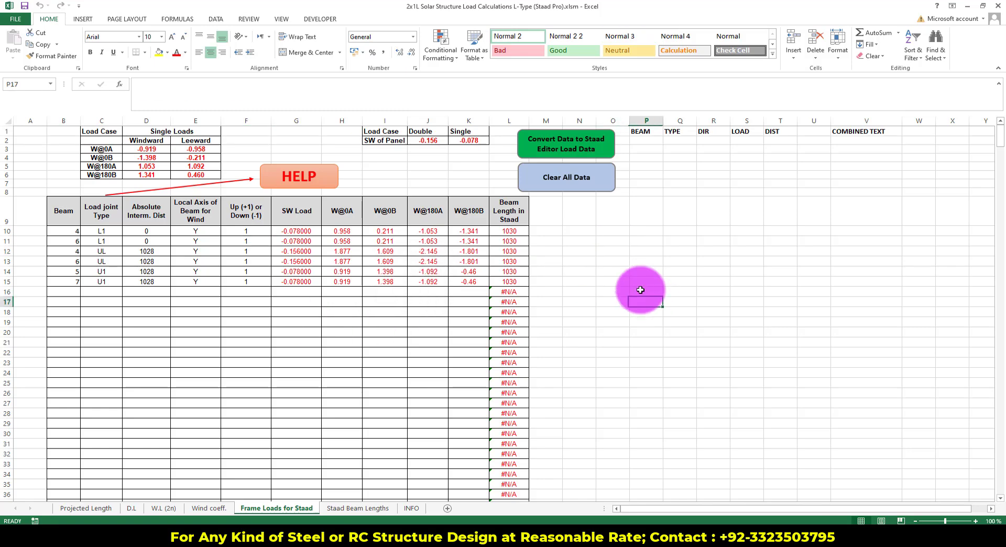
click(568, 149)
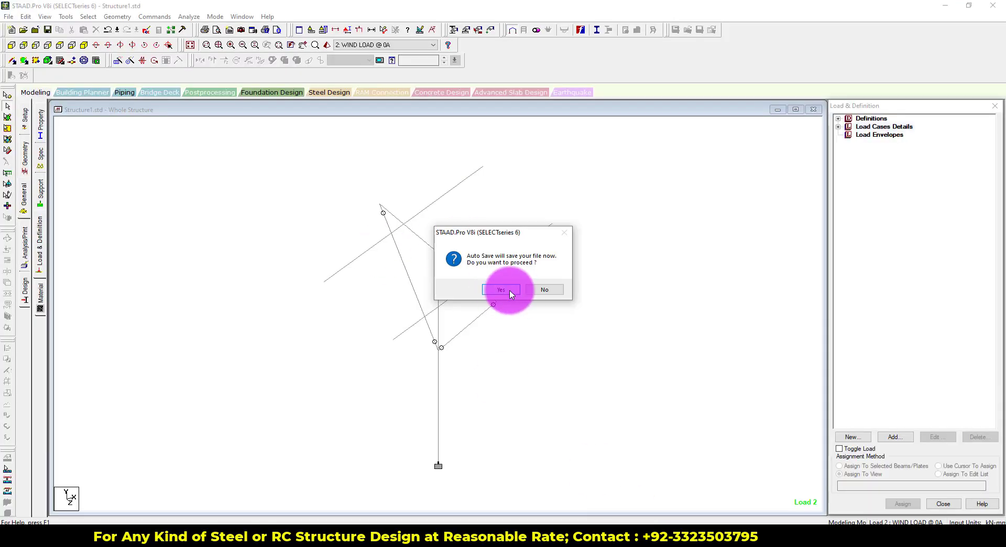
- Save the STAAD.Pro model, open its input file and replace the load cases above LOAD COMB 101 with the regenerated load data
click(499, 289)
scroll(367, 270, down, 1)
drag(232, 254, 418, 217)
key(Delete)
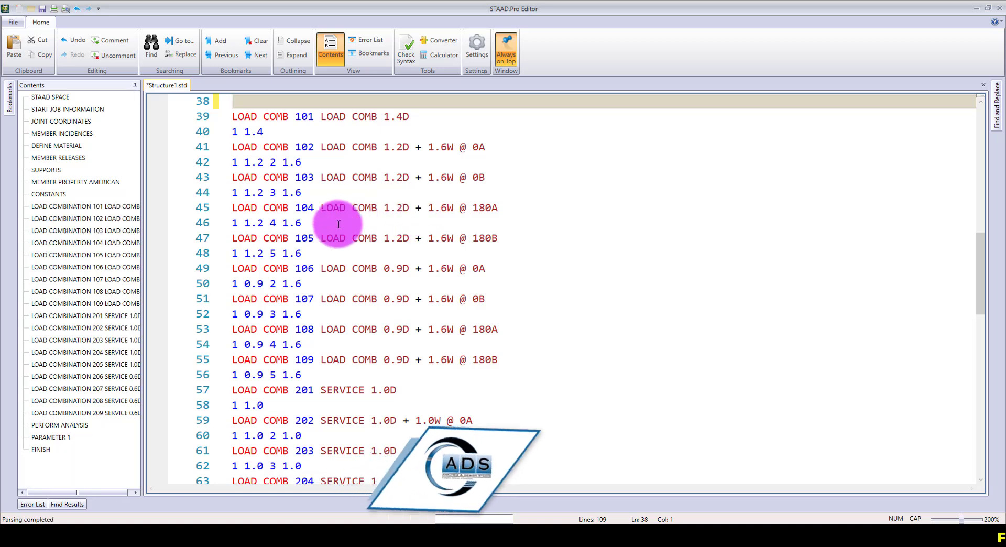
scroll(335, 218, up, 3)
key(ctrl+v)
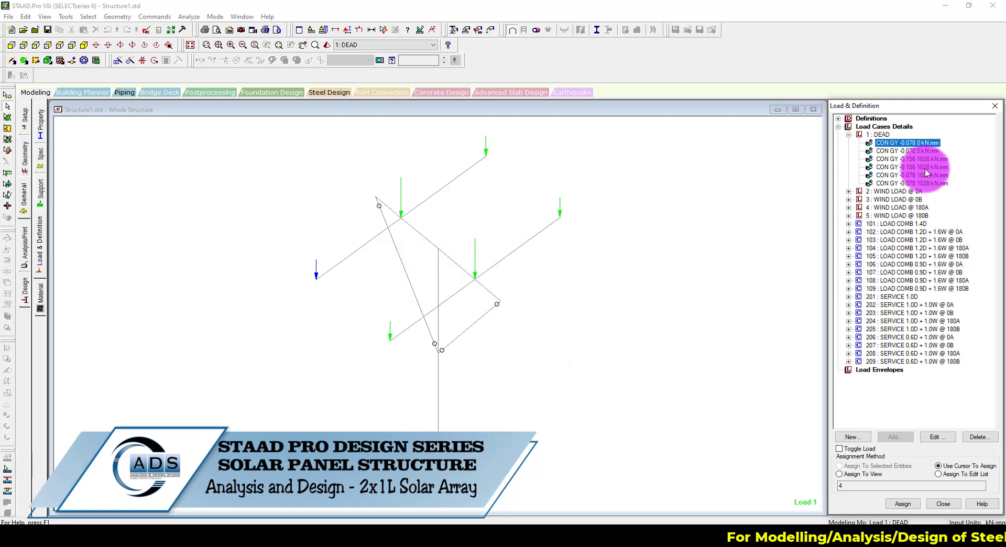
- Check on the model where the concentrated load items of load case 1: DEAD act
click(912, 159)
click(912, 166)
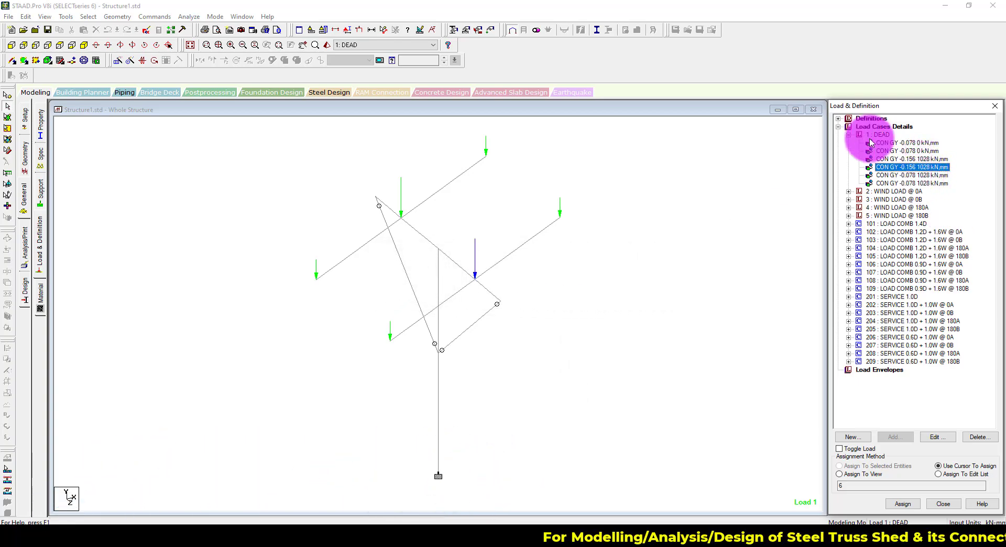
click(848, 135)
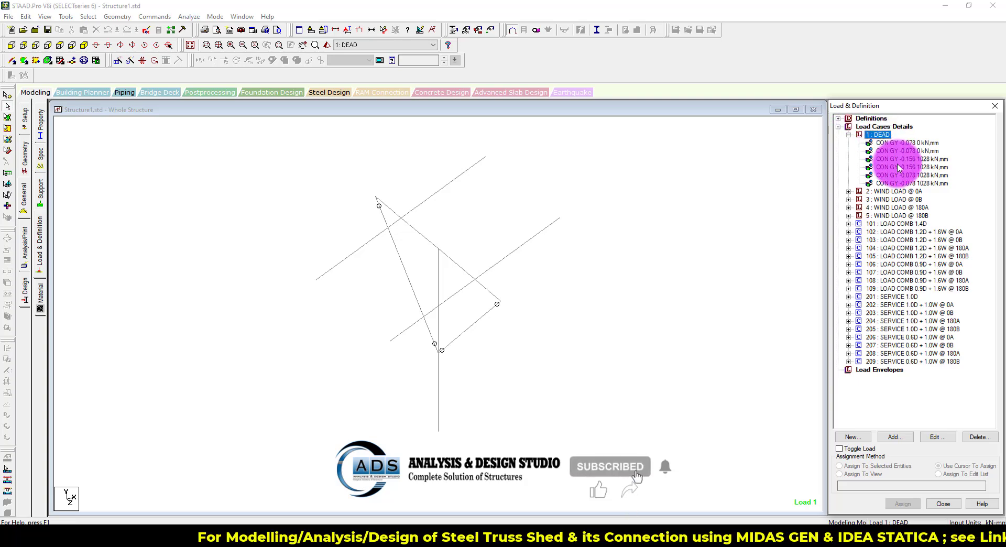
- Add a selfweight load with factor -1 in the Y direction to the DEAD case and assign it to the whole view
click(894, 437)
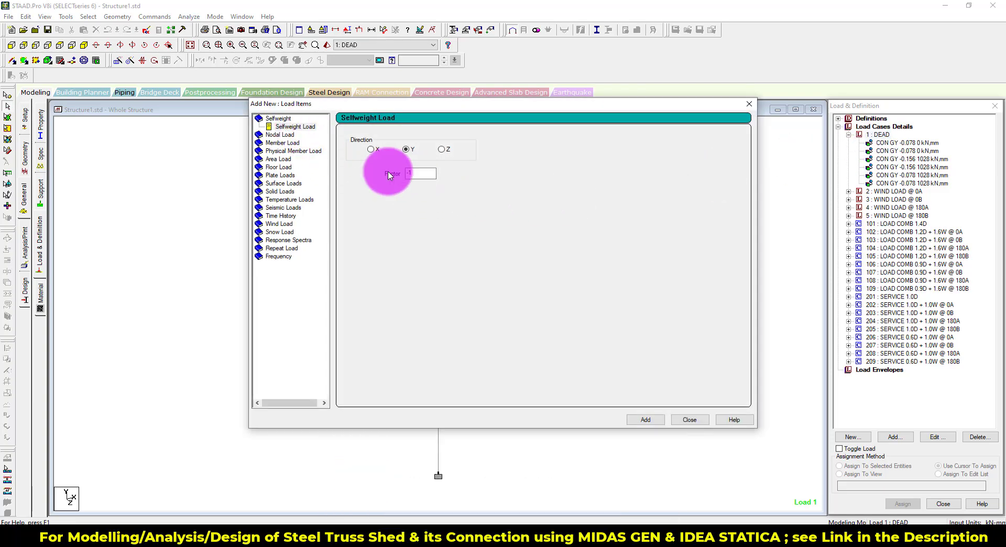
text(-)
click(645, 420)
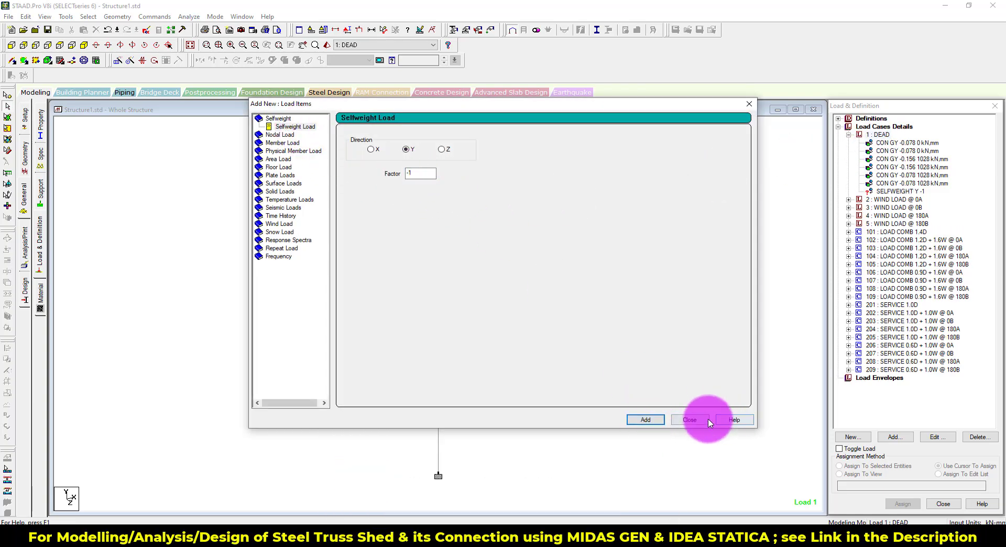
click(708, 420)
click(900, 191)
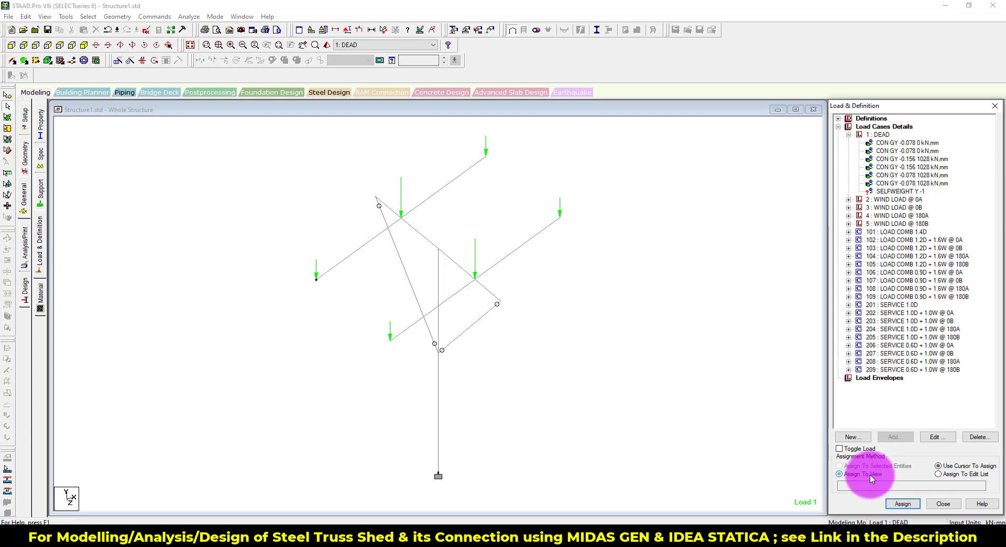
click(902, 504)
click(925, 328)
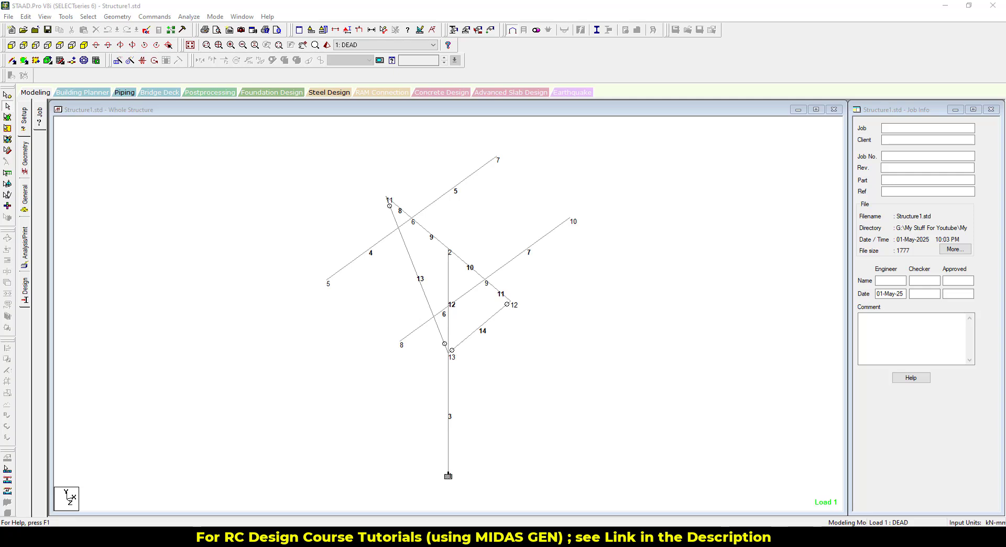
- Open the structure's input command file in the STAAD editor
click(628, 304)
click(146, 30)
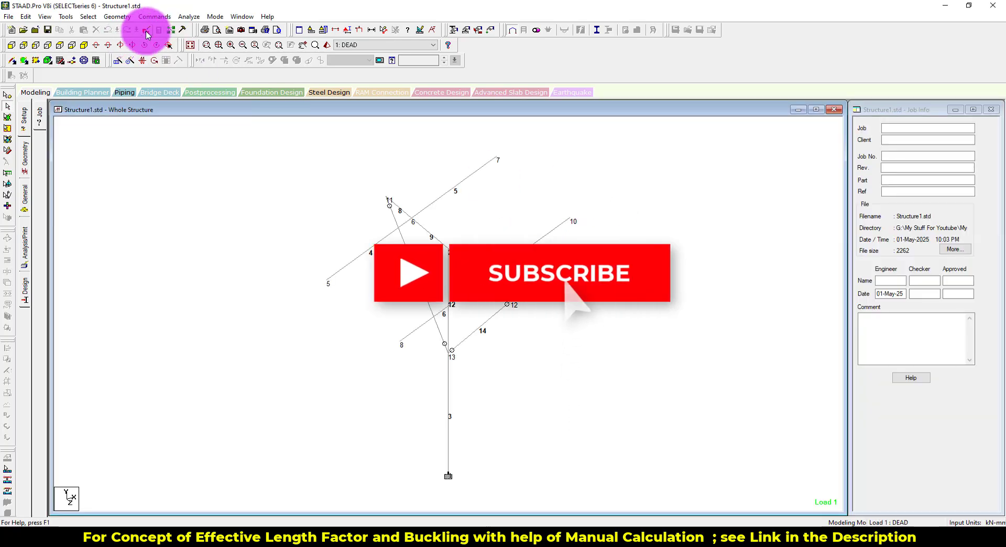
click(147, 34)
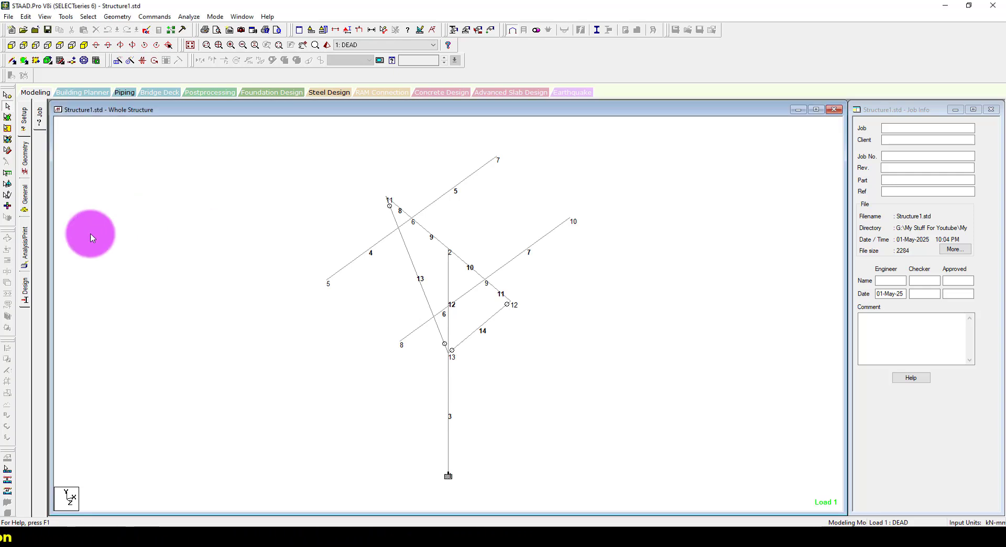
- Open the AISC 360-10 steel design parameters and add the CB parameter with a value of 1
click(24, 288)
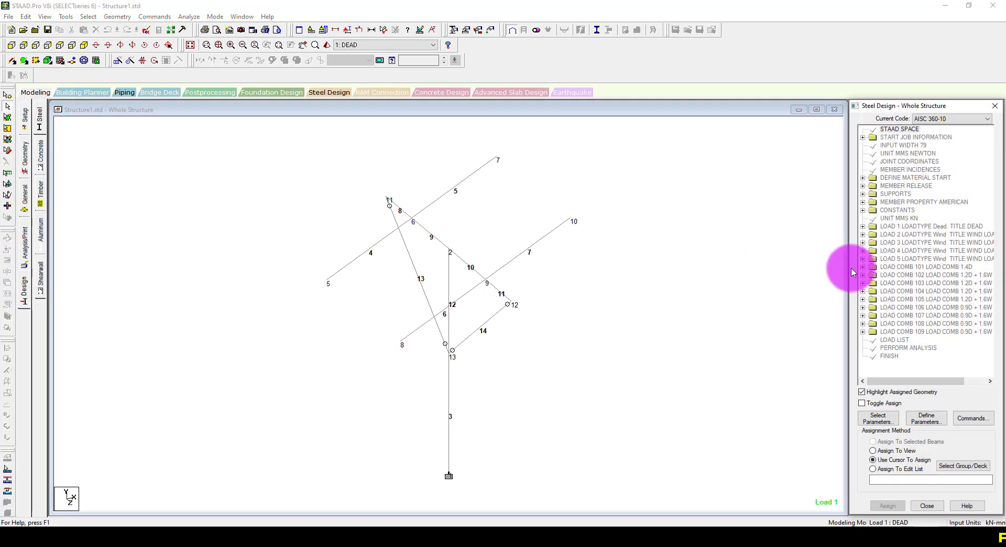
click(928, 421)
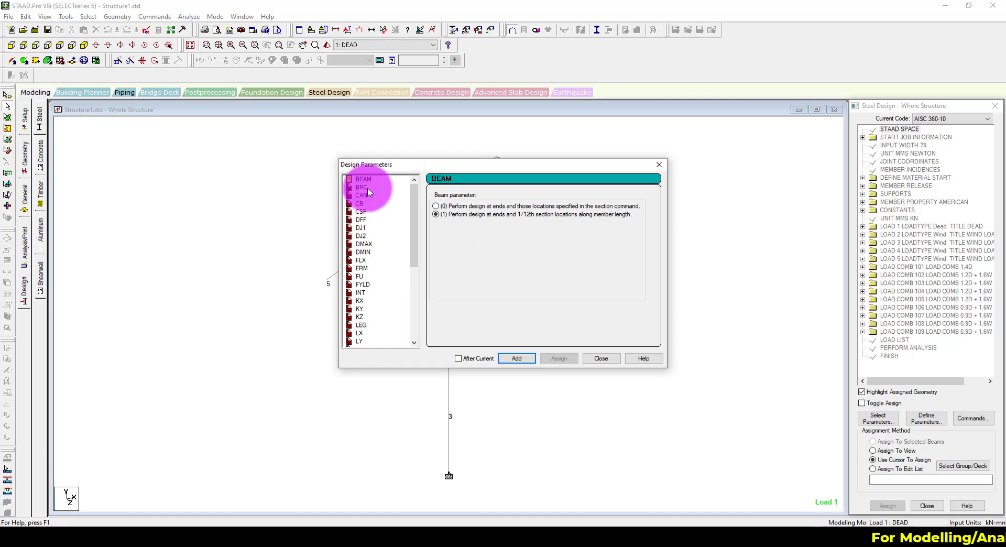
click(360, 204)
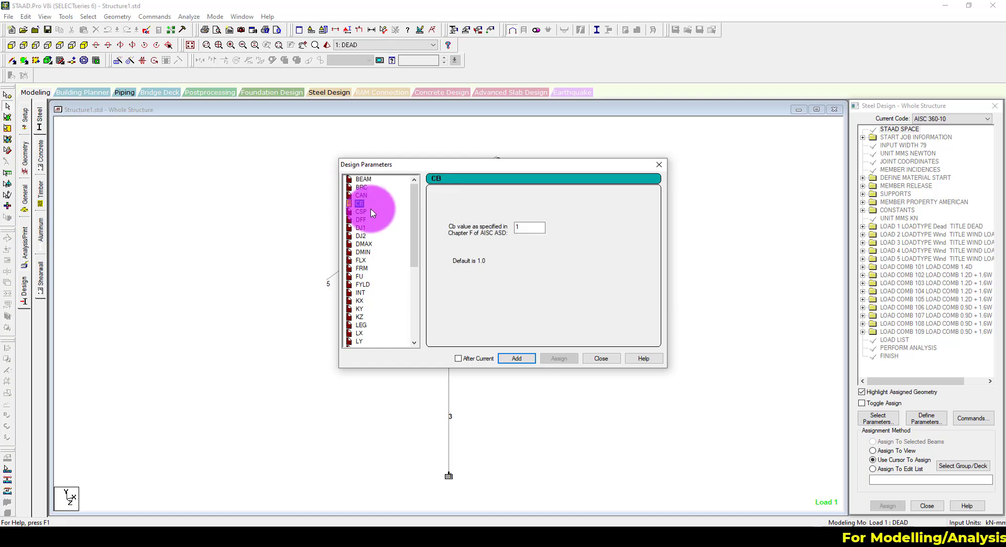
double_click(536, 227)
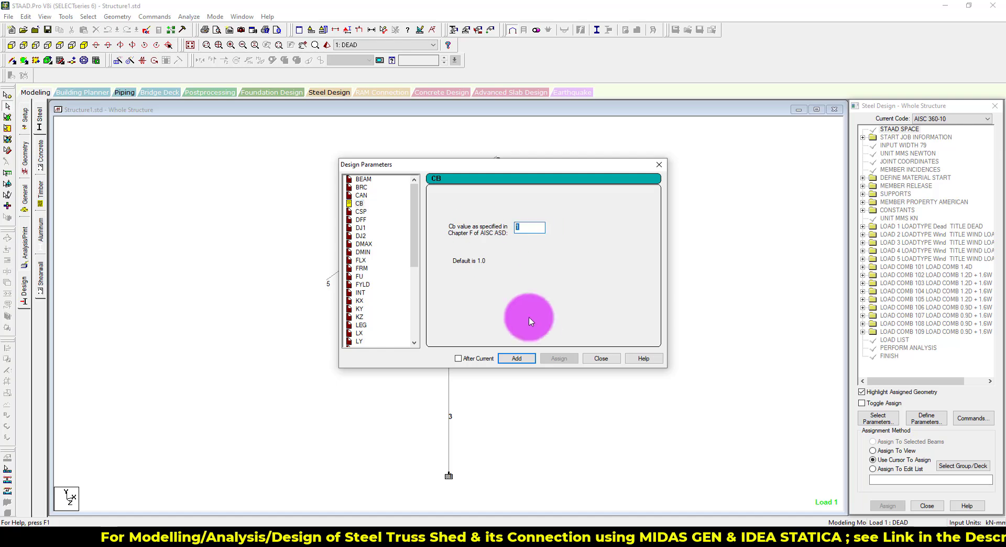
click(516, 359)
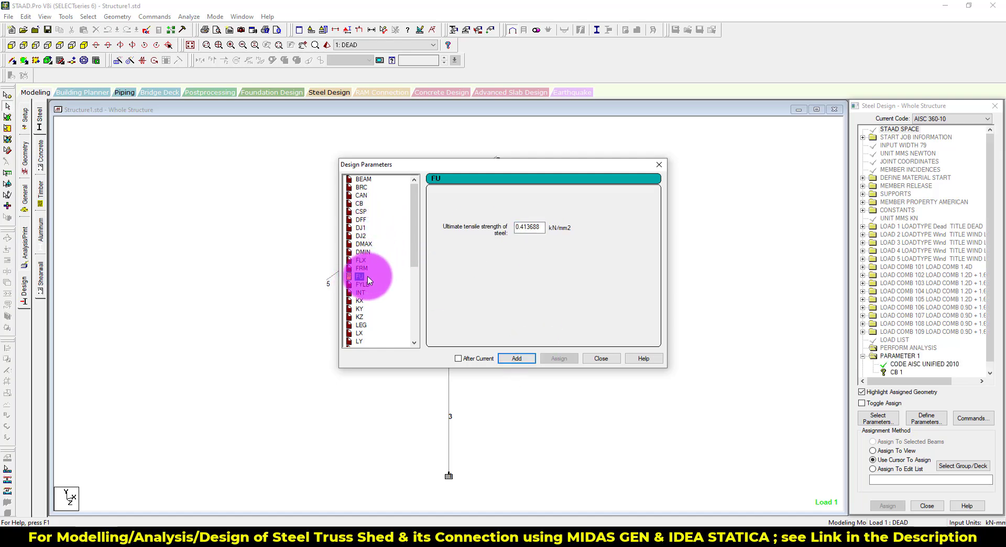
- Add the FU parameter of 0.413688 kN/mm2 and the FYLD parameter of 0.248213 kN/mm2
double_click(527, 227)
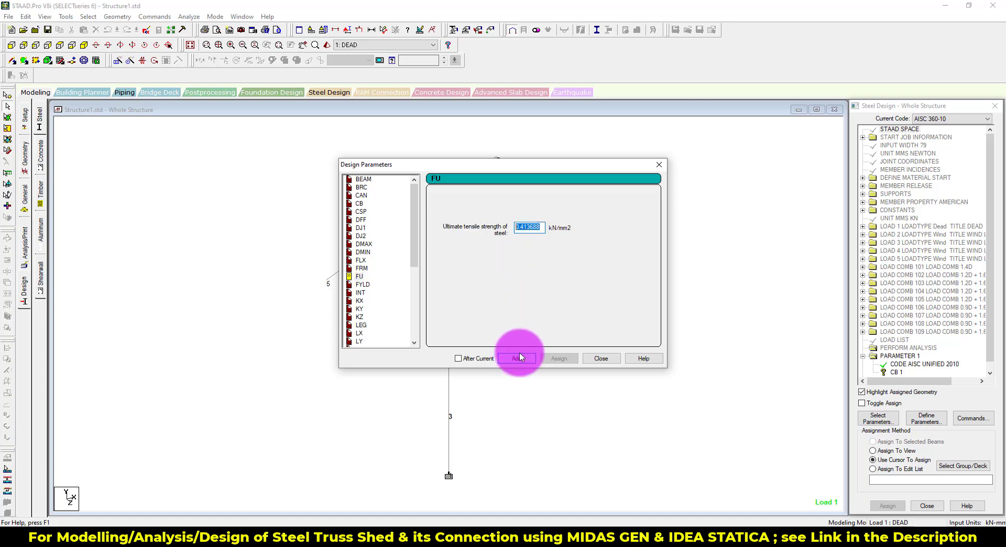
click(362, 284)
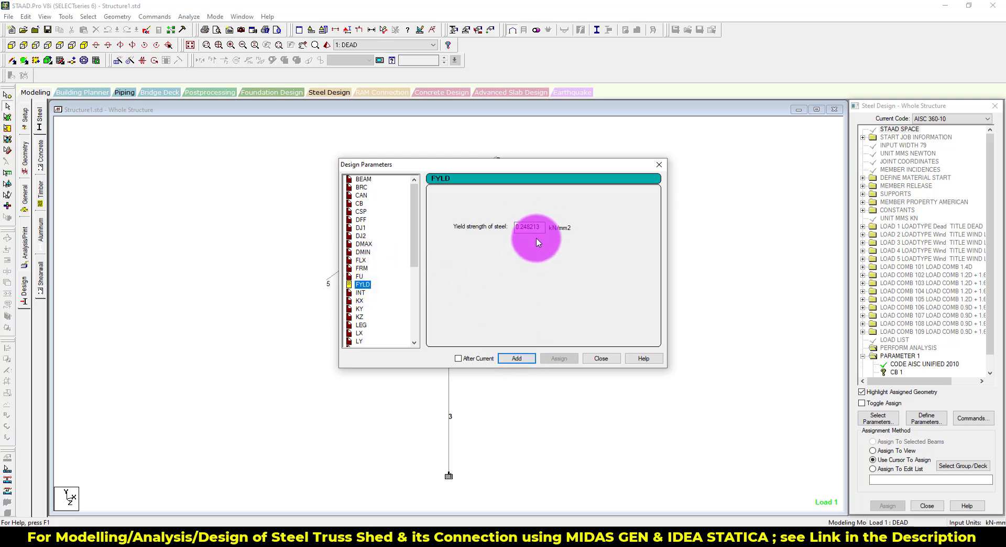
double_click(528, 226)
click(516, 358)
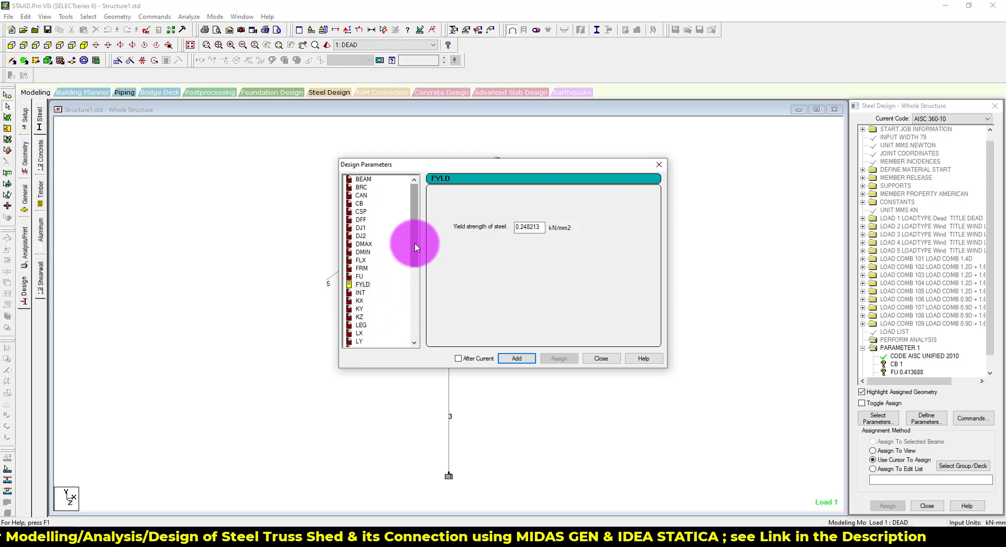
- Add the KY and KZ effective length factor parameters, each with a value of 2.1
scroll(399, 265, down, 3)
click(359, 252)
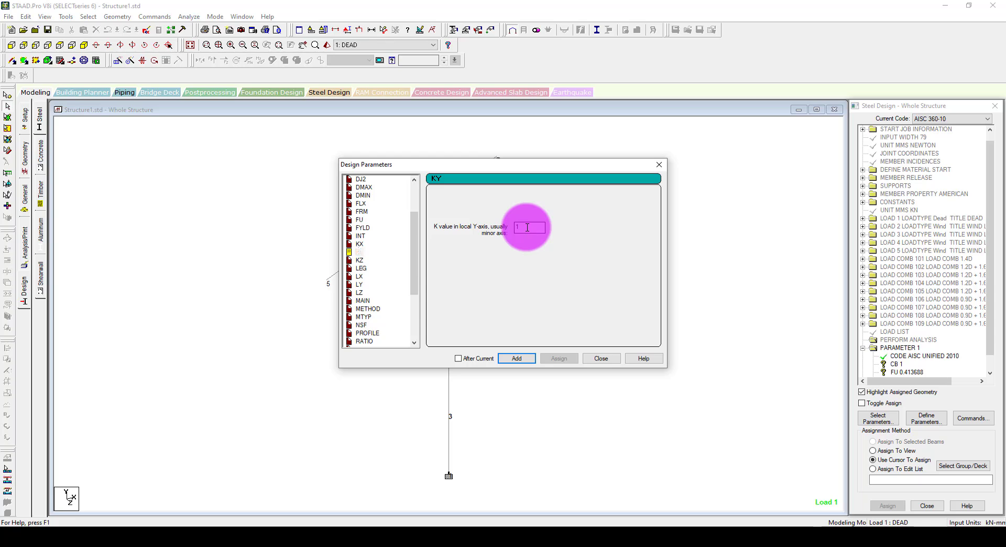
text(2.1)
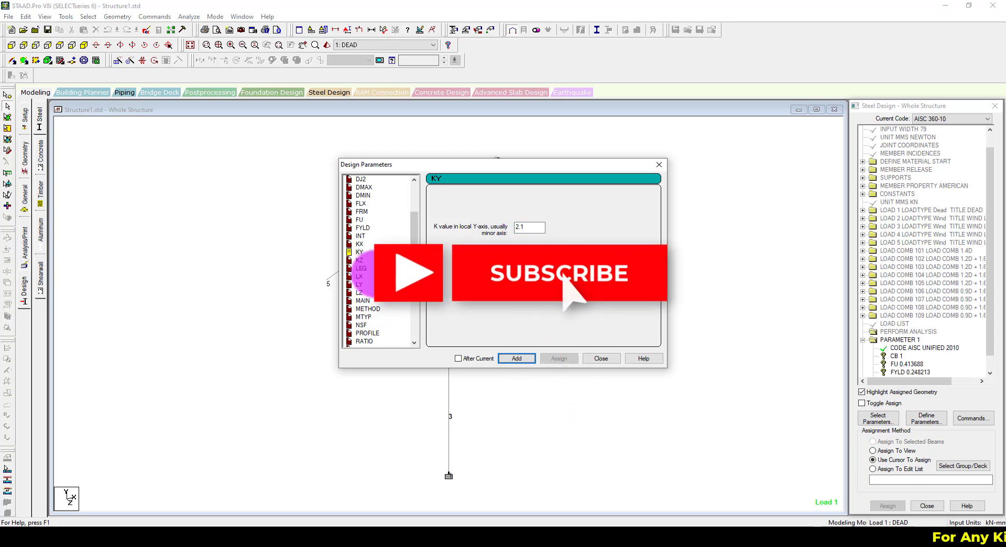
click(361, 261)
double_click(535, 229)
text(2.1)
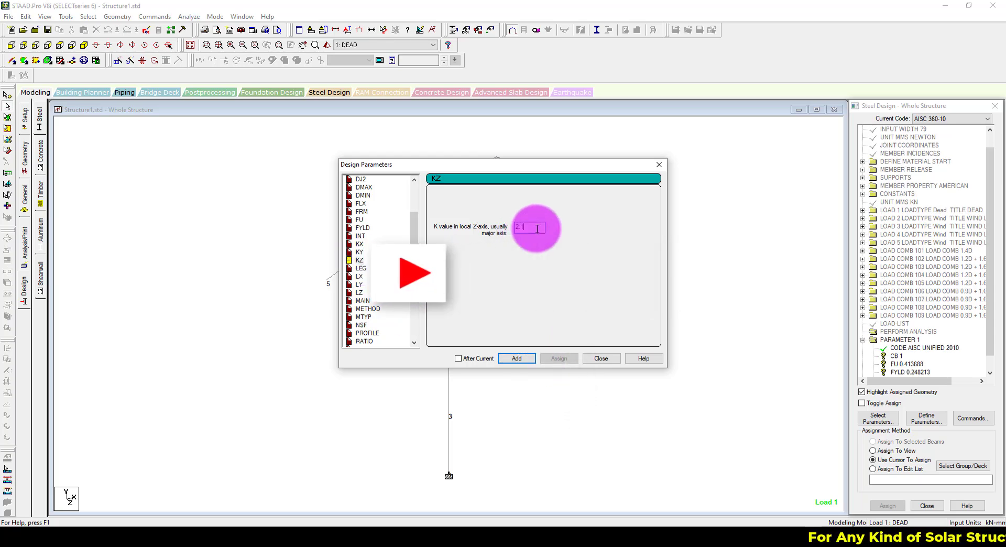
click(517, 358)
- Add the LY and LZ slenderness length parameters, each with a value of 2534 mm
click(359, 284)
click(541, 226)
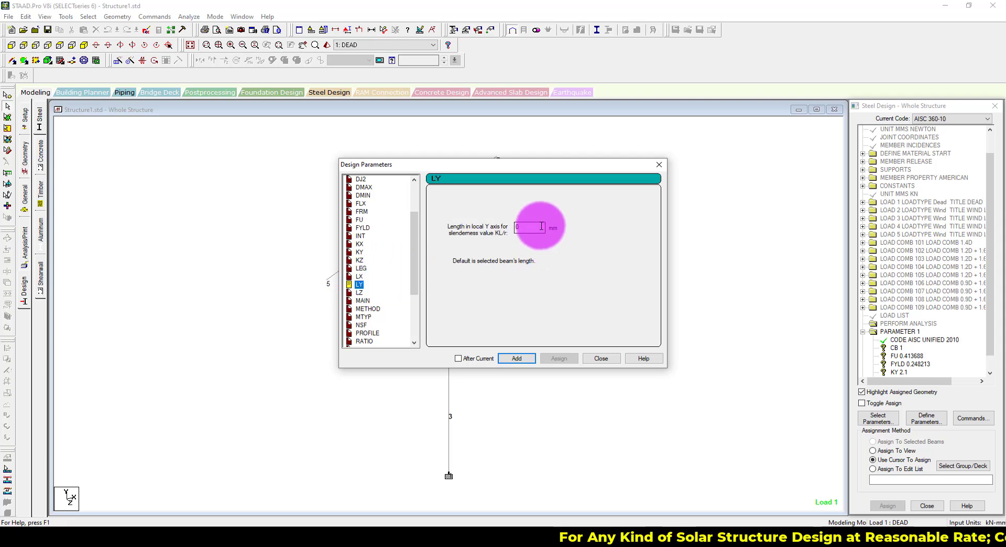
text(25)
drag(567, 166, 329, 170)
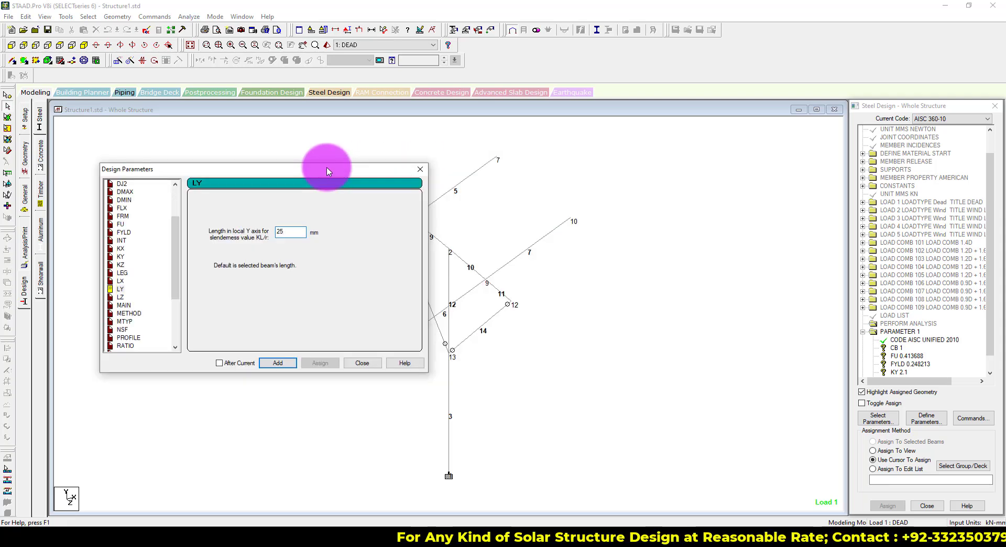
text(34)
click(278, 363)
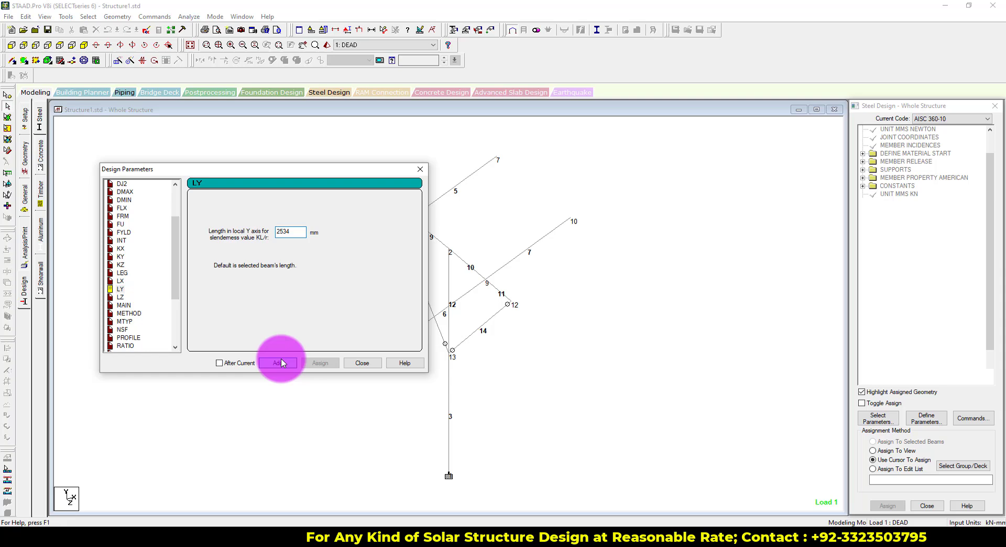
click(120, 297)
click(291, 232)
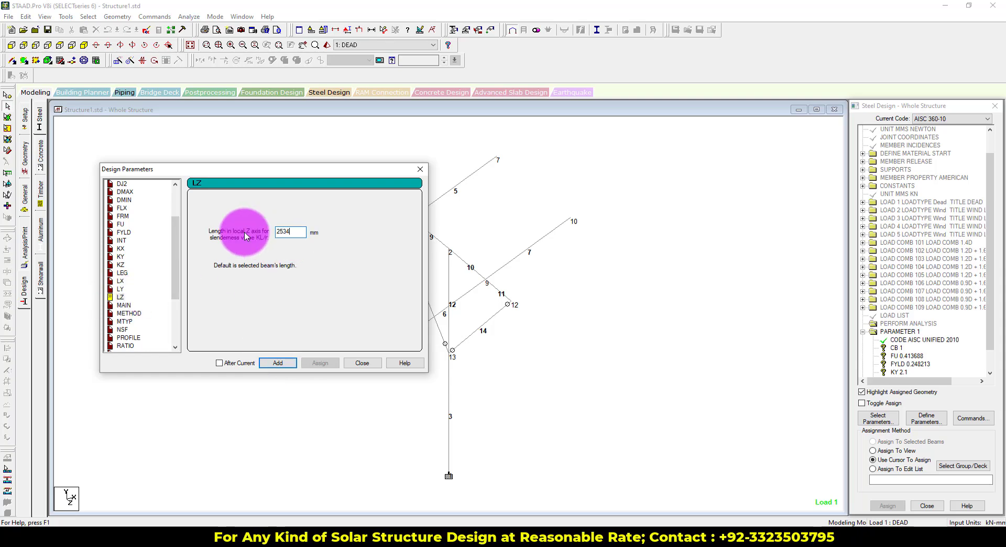
click(293, 363)
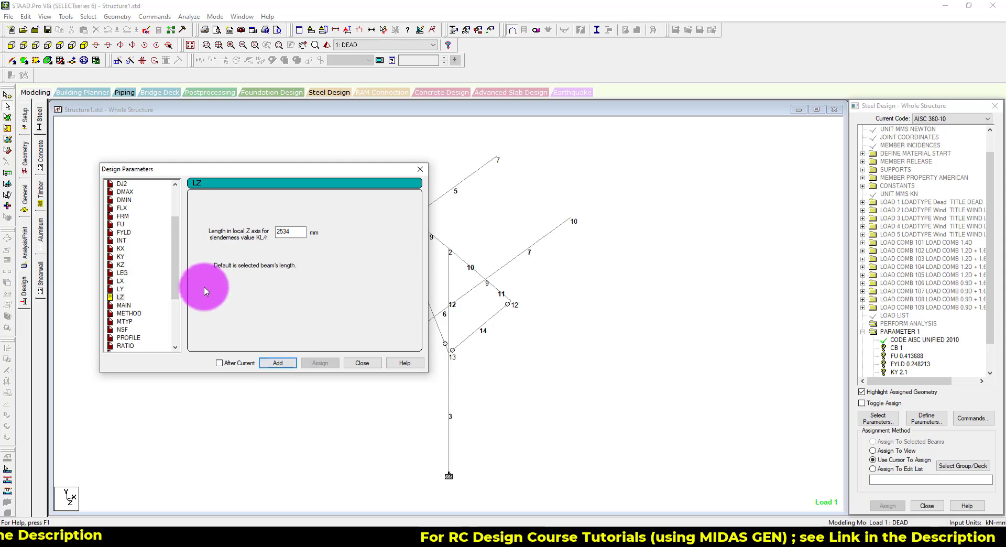
- Add the MAIN parameter with an allowable compression L/R of 200 and the METHOD parameter set to LRFD
drag(174, 275, 173, 300)
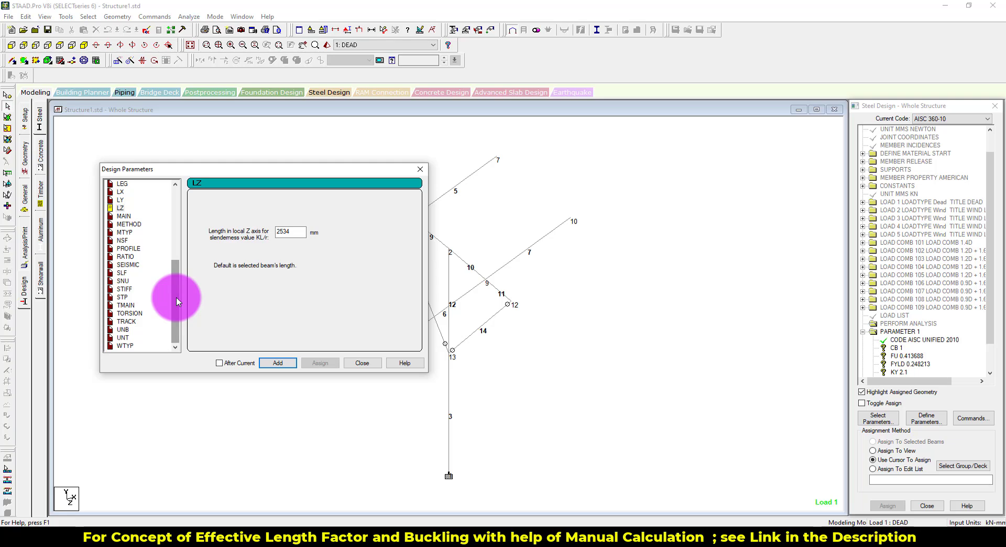
click(124, 216)
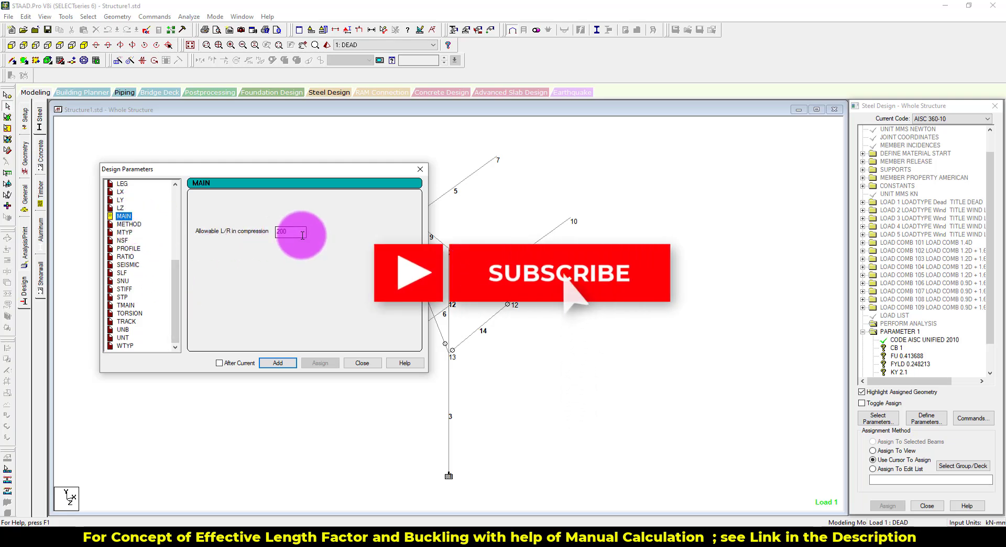
click(283, 364)
click(132, 225)
click(296, 208)
click(279, 363)
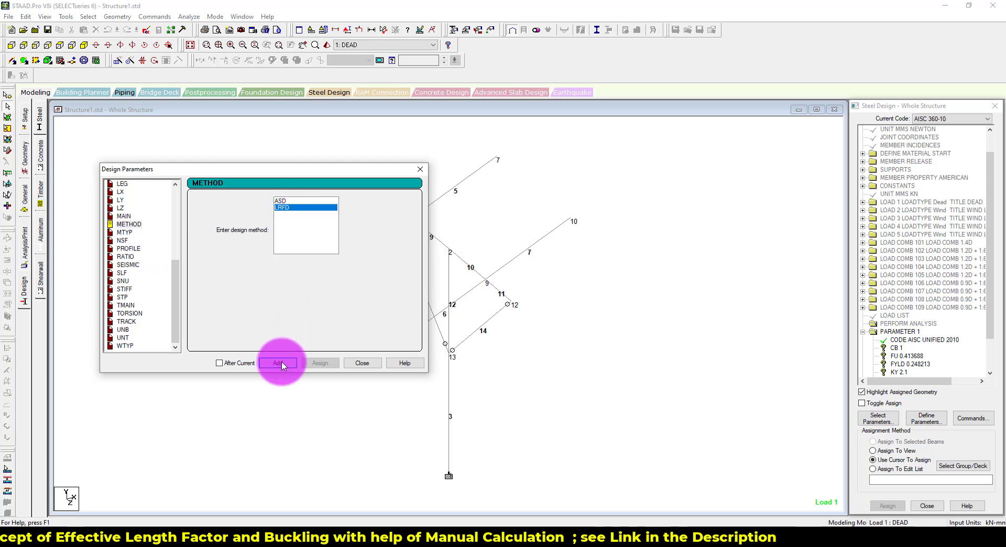
- Add the TRACK parameter with option 2 for design output at maximum detail level
click(129, 321)
click(245, 227)
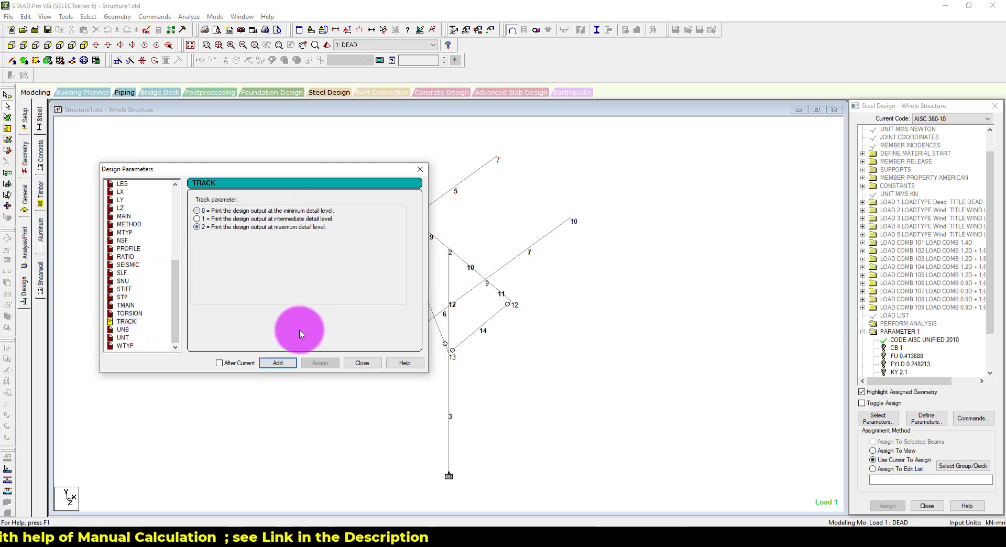
click(278, 362)
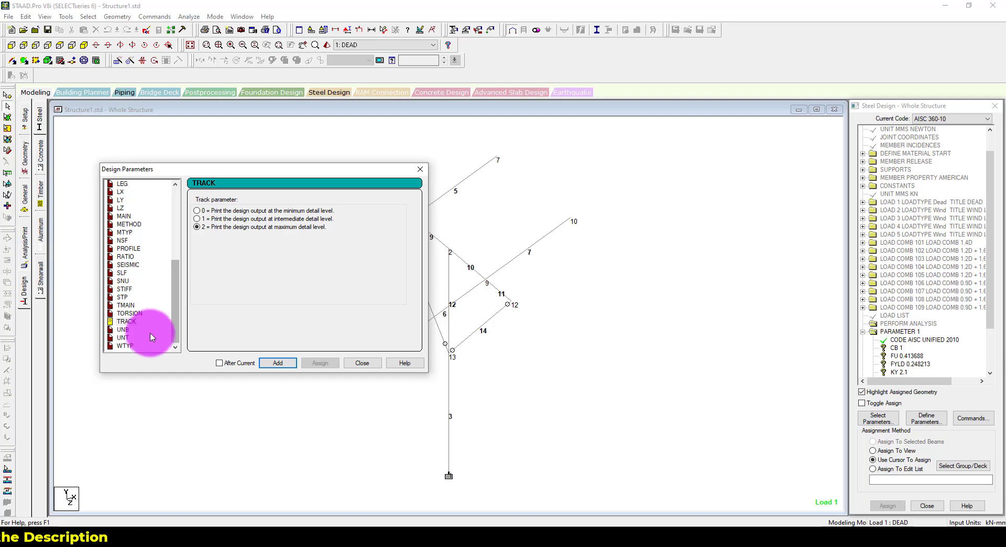
click(126, 329)
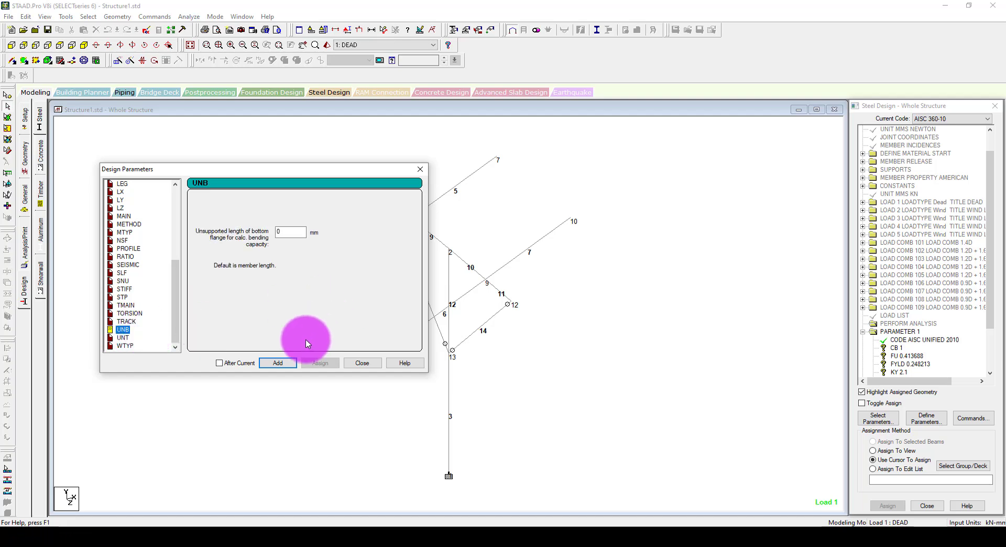
drag(358, 172, 337, 208)
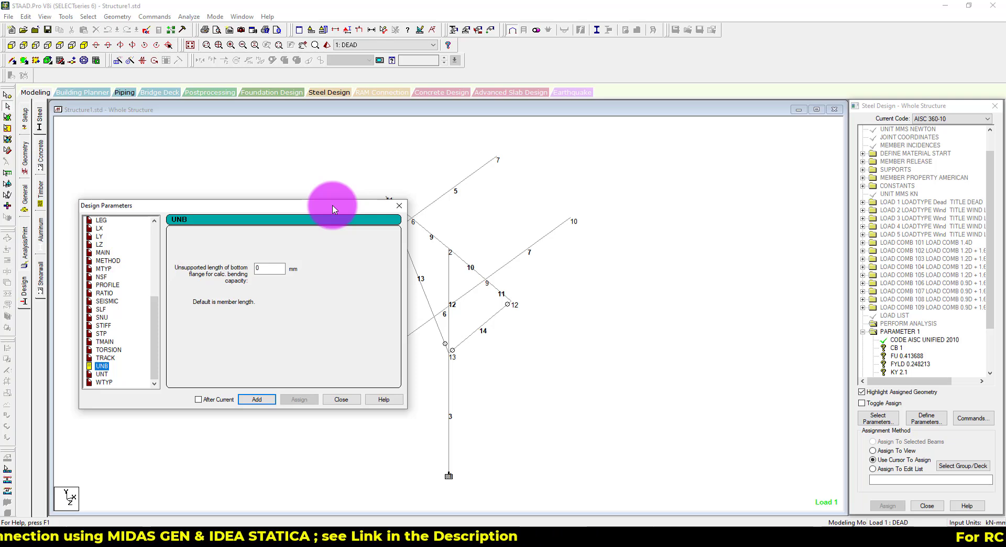
drag(393, 206, 346, 204)
click(344, 201)
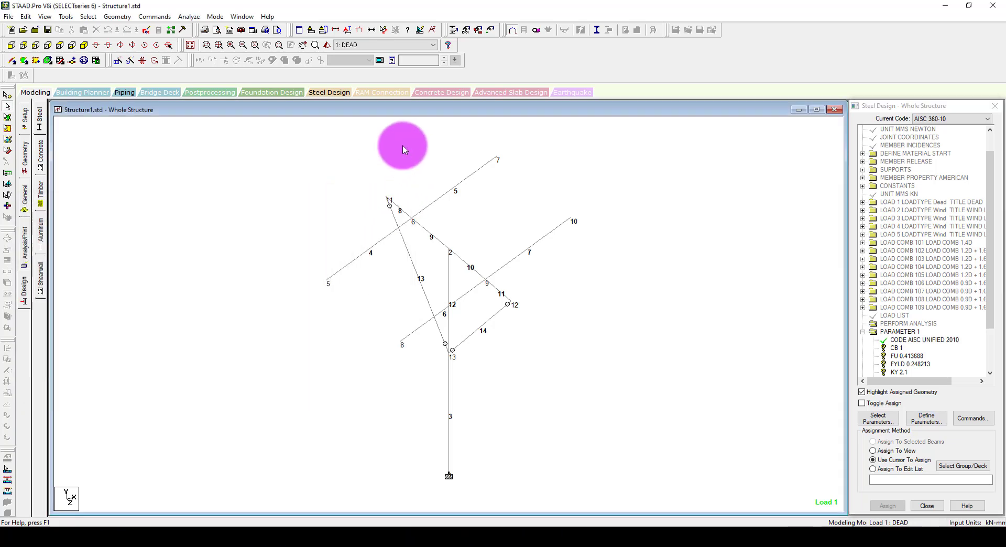
- Examine the beams' arrangement in the 3D rendered view of the structure, then close that view
click(327, 45)
scroll(506, 216, up, 4)
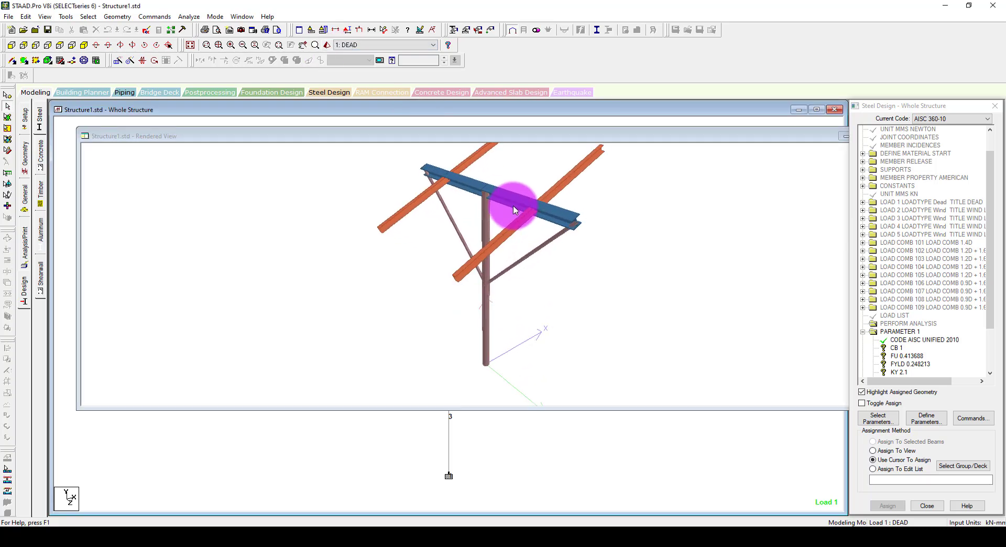
mouse_move(662, 209)
mouse_down()
mouse_move(672, 215)
mouse_move(672, 207)
mouse_up()
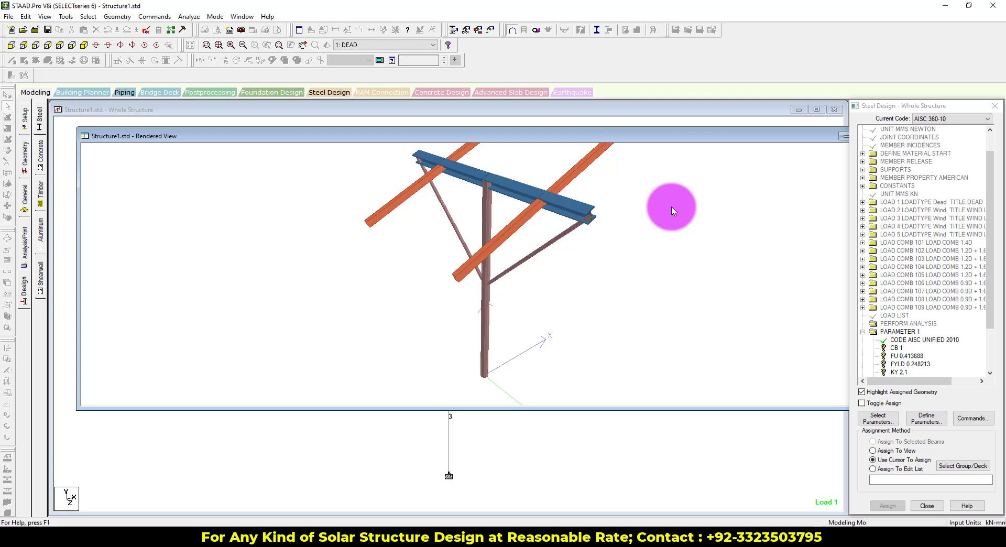
drag(830, 136, 768, 162)
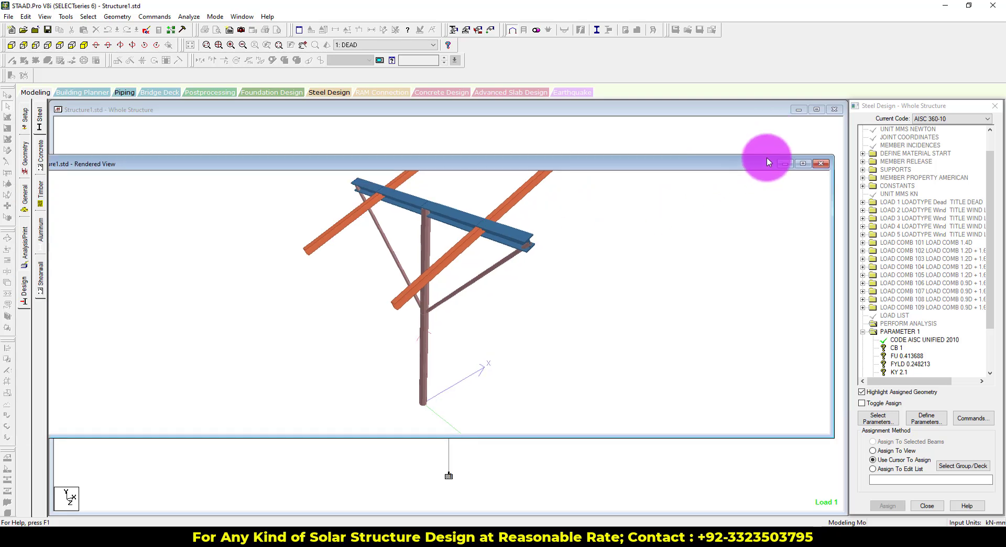
click(819, 161)
- Measure the distances between nodes 5 and 7 and between nodes 11 and 12
scroll(463, 188, up, 2)
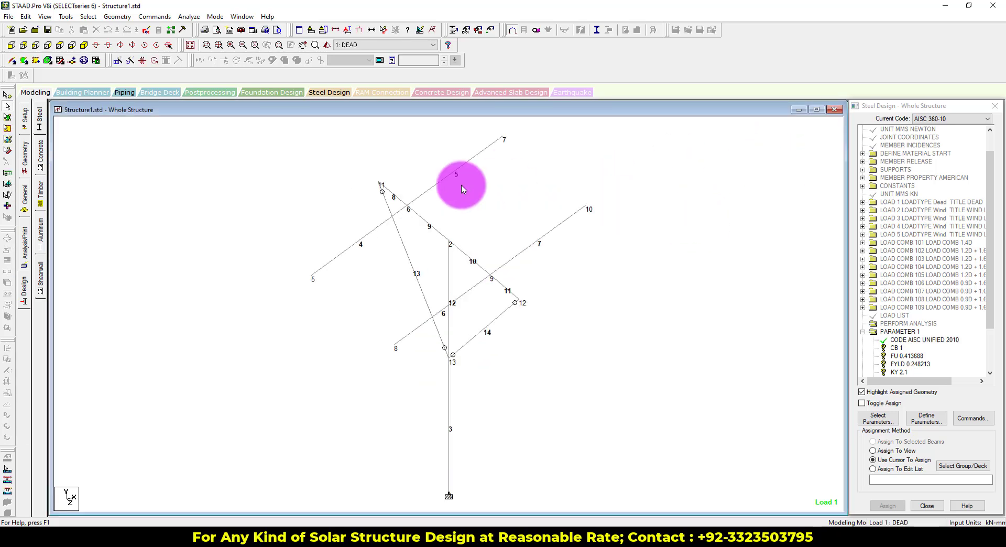
click(387, 30)
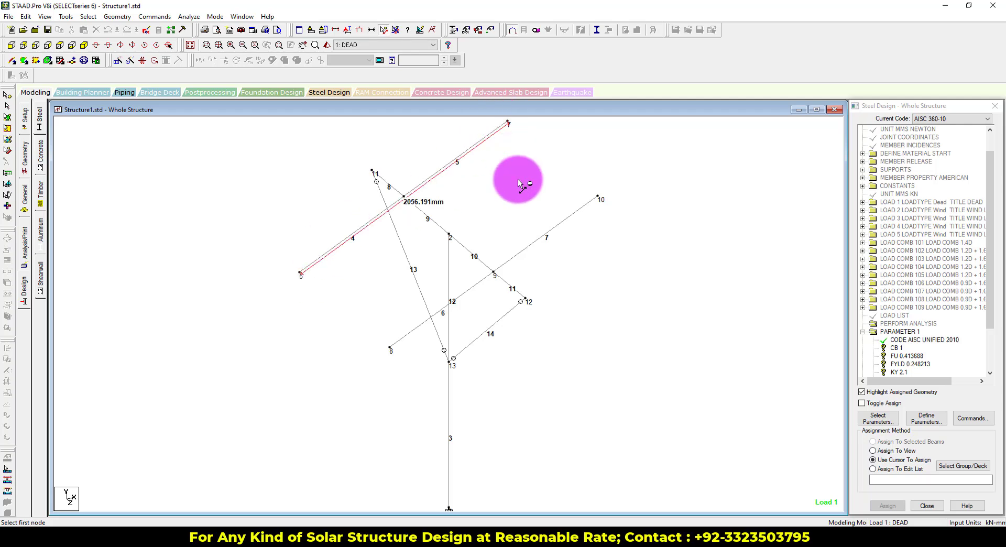
click(372, 171)
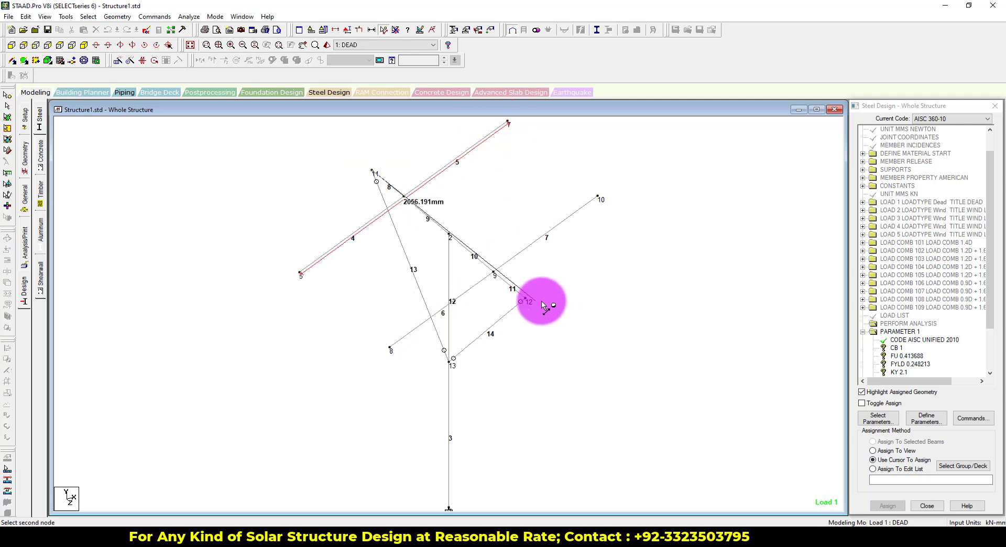
click(542, 305)
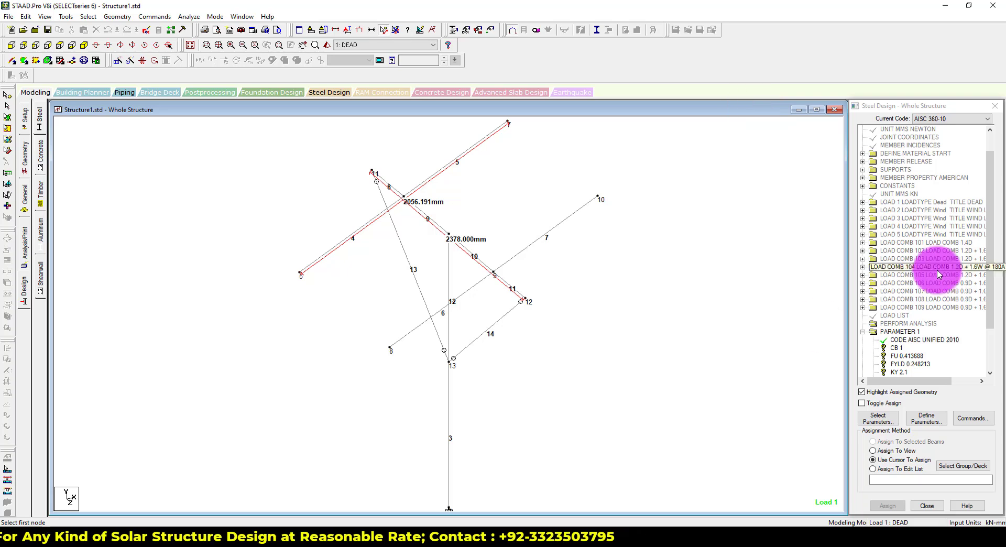
- Add the UNB and UNT unsupported flange length parameters, each with a value of 2056 mm
scroll(969, 257, down, 3)
click(926, 418)
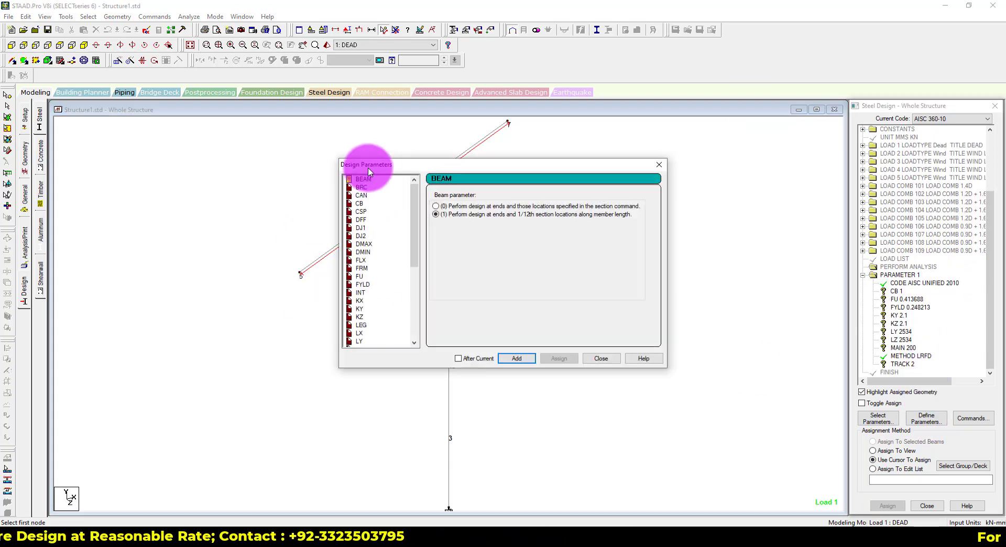
drag(368, 171, 642, 201)
scroll(649, 293, down, 6)
click(633, 355)
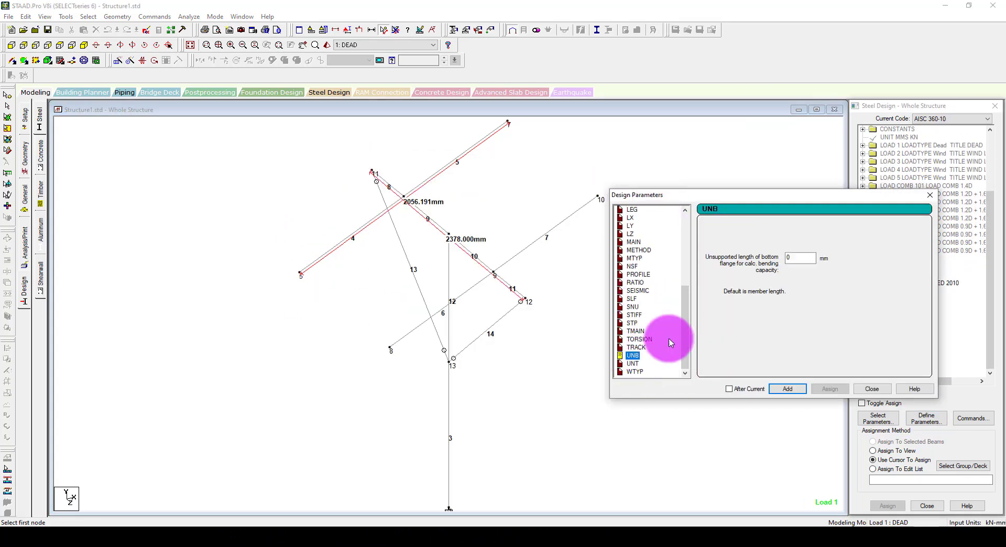
click(794, 258)
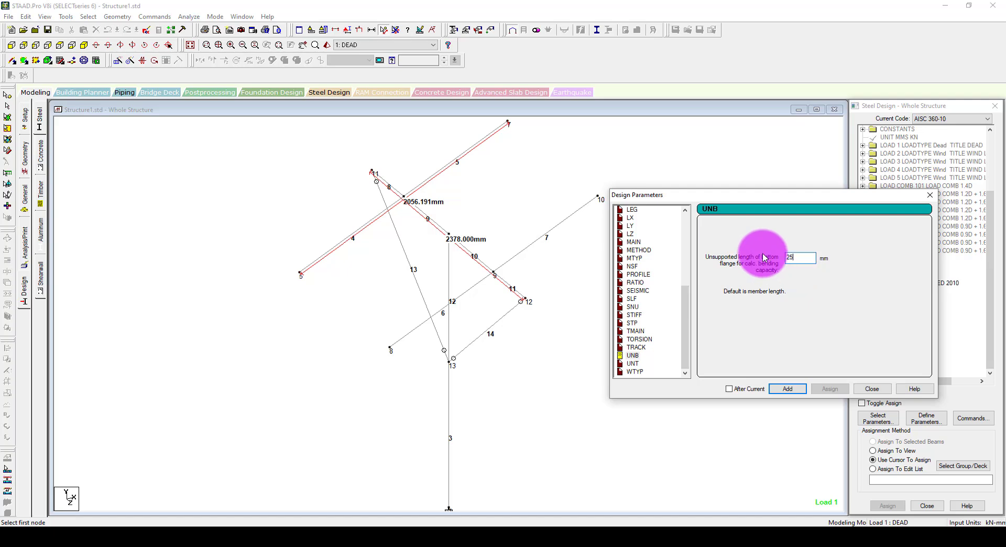
text(2056)
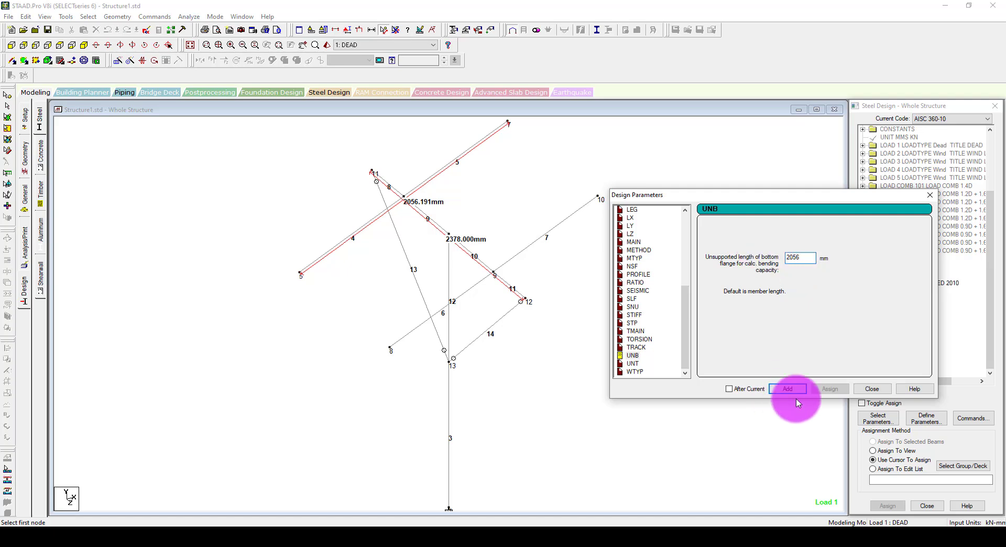
click(787, 389)
click(632, 363)
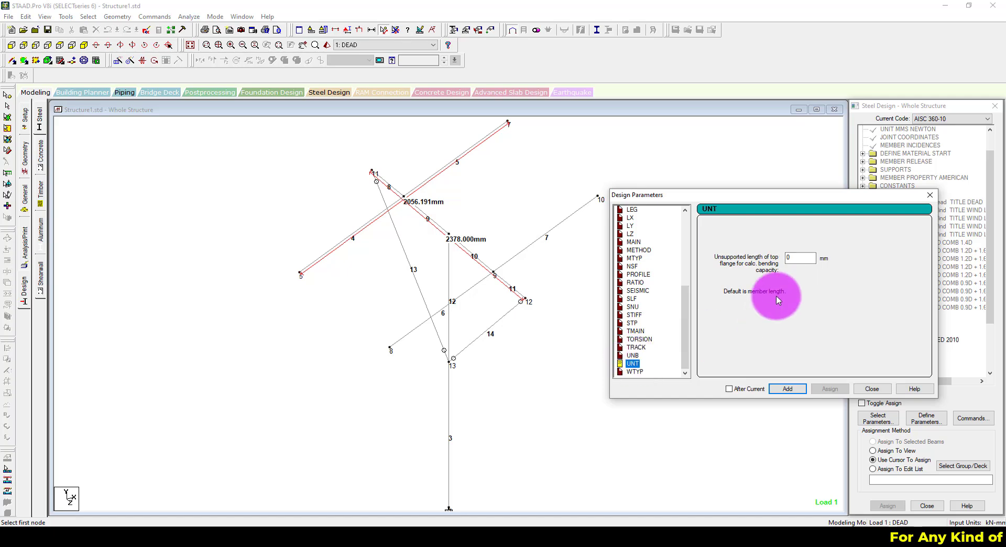
click(797, 257)
text(2056)
click(787, 389)
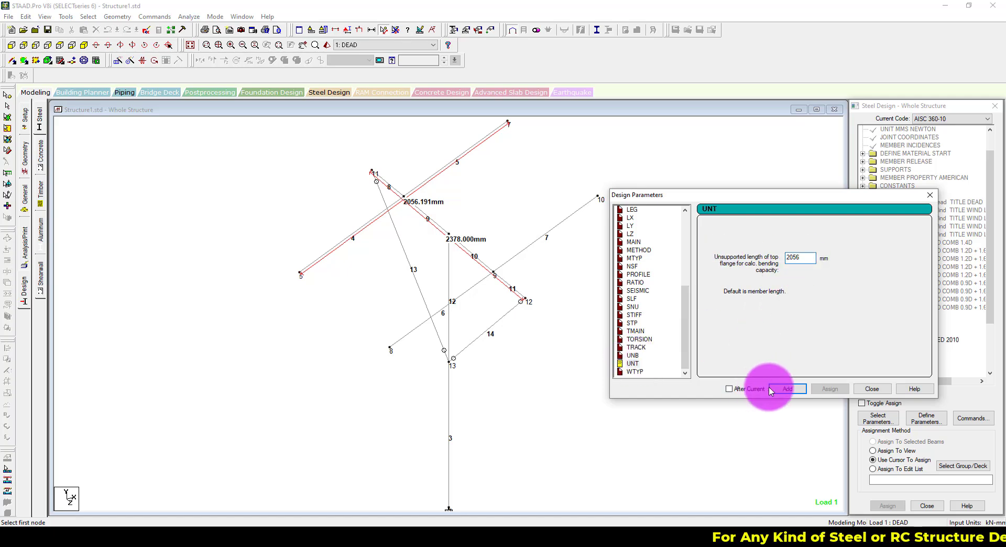
- Add a second pair of UNB and UNT parameters with a value of 2378 mm and finish defining parameters
click(633, 355)
text(2378)
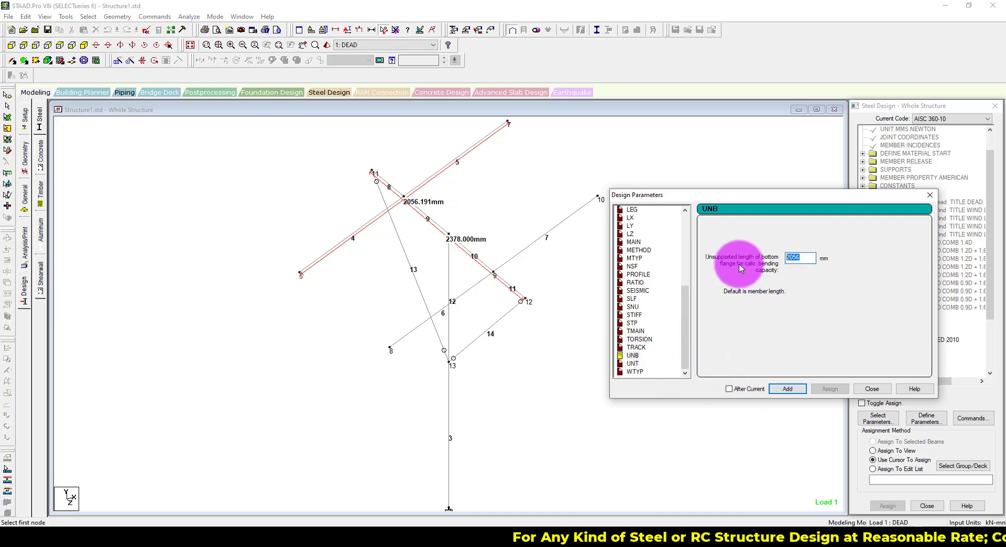
click(632, 362)
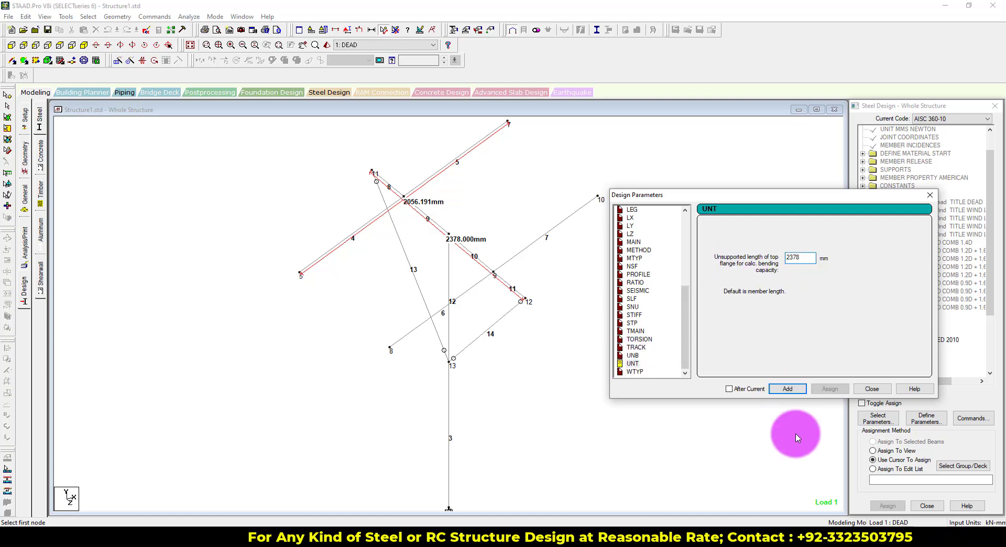
click(800, 389)
drag(990, 293, 974, 353)
click(607, 361)
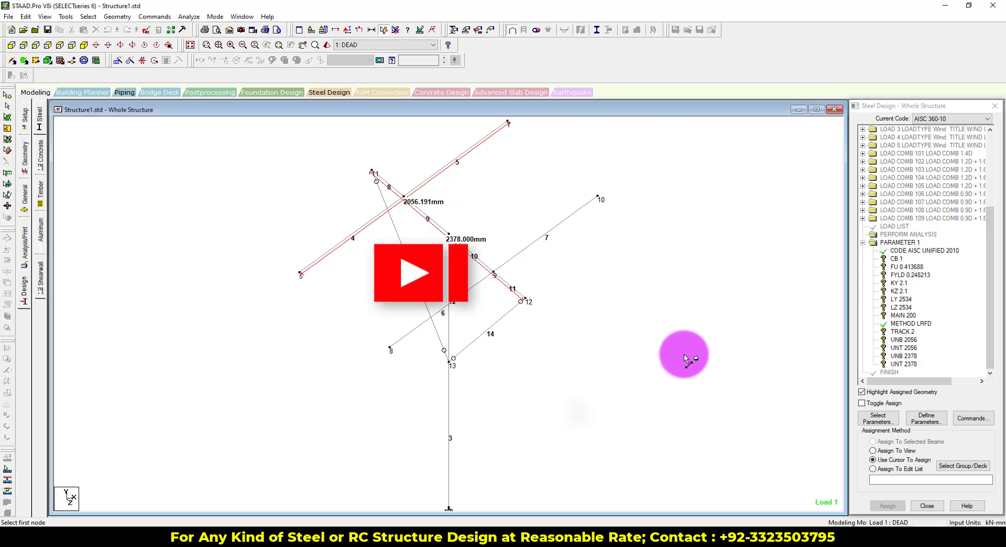
click(925, 418)
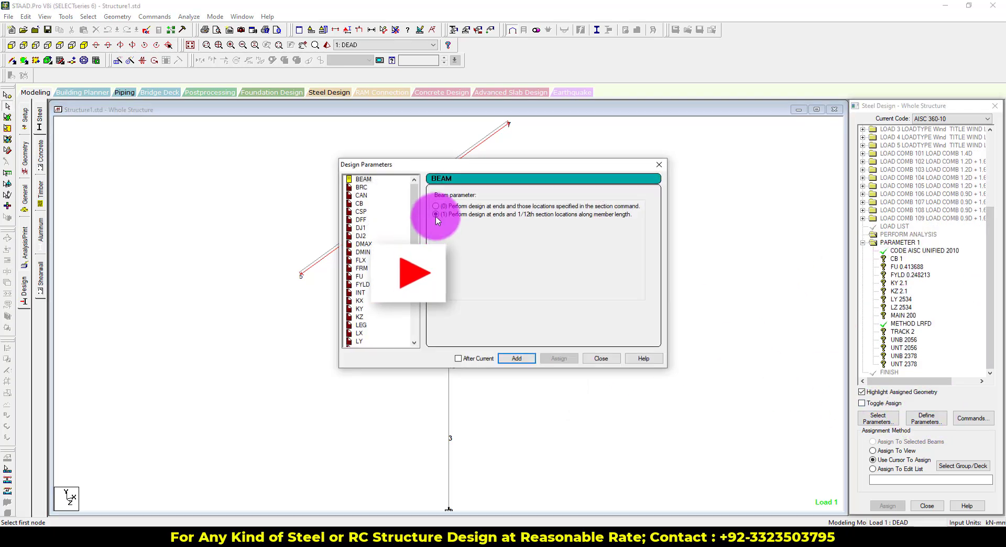
drag(414, 210, 410, 300)
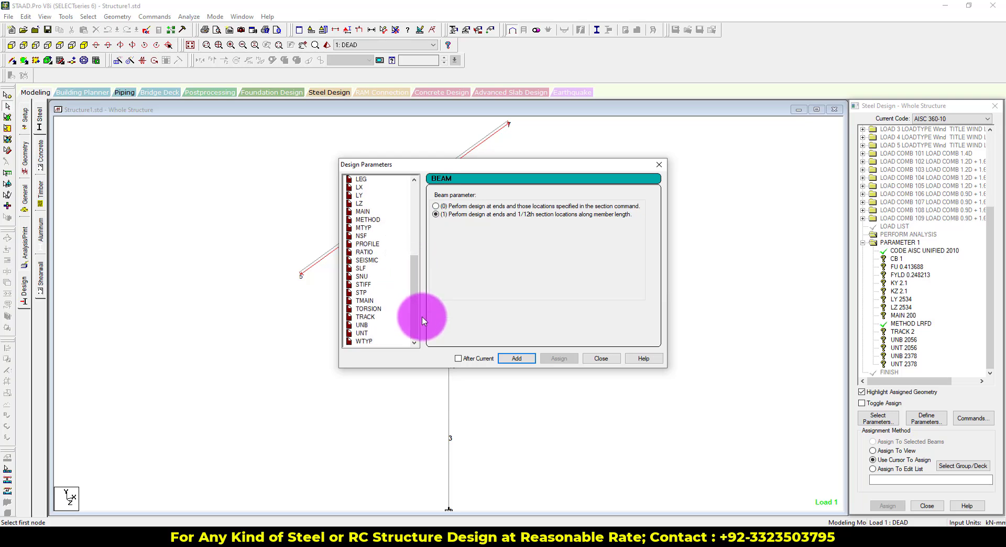
click(601, 359)
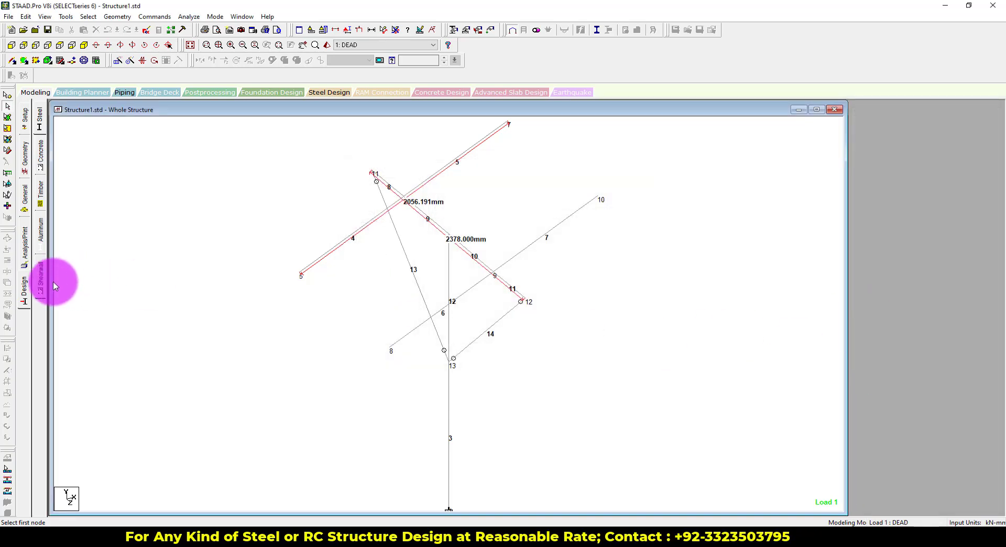
- Add the CHECK CODE command to the AISC 360-10 steel design
click(23, 278)
click(963, 419)
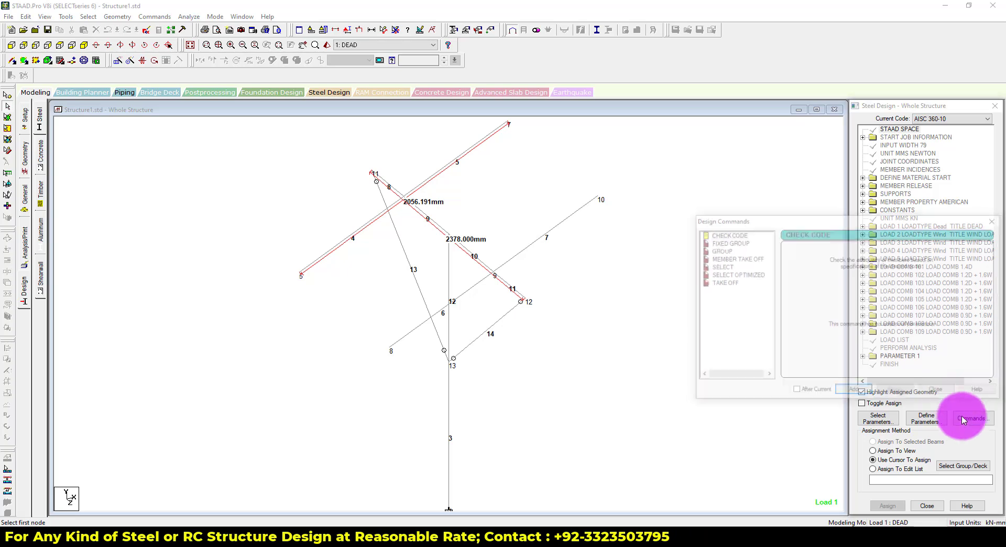
click(853, 389)
click(936, 389)
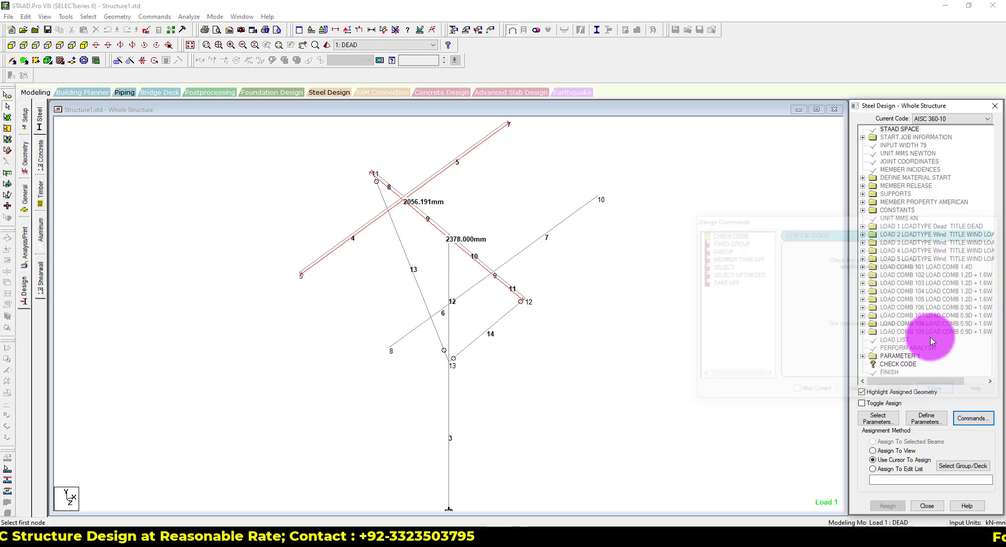
- Expand the Parameter 1 group and assign the CB 1 parameter to all members in the view
click(862, 356)
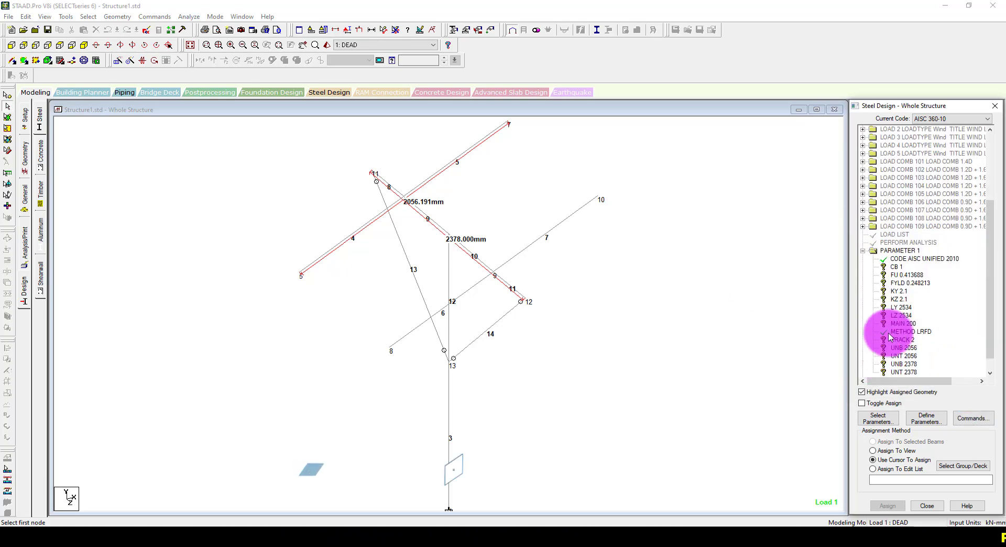
scroll(888, 333, down, 1)
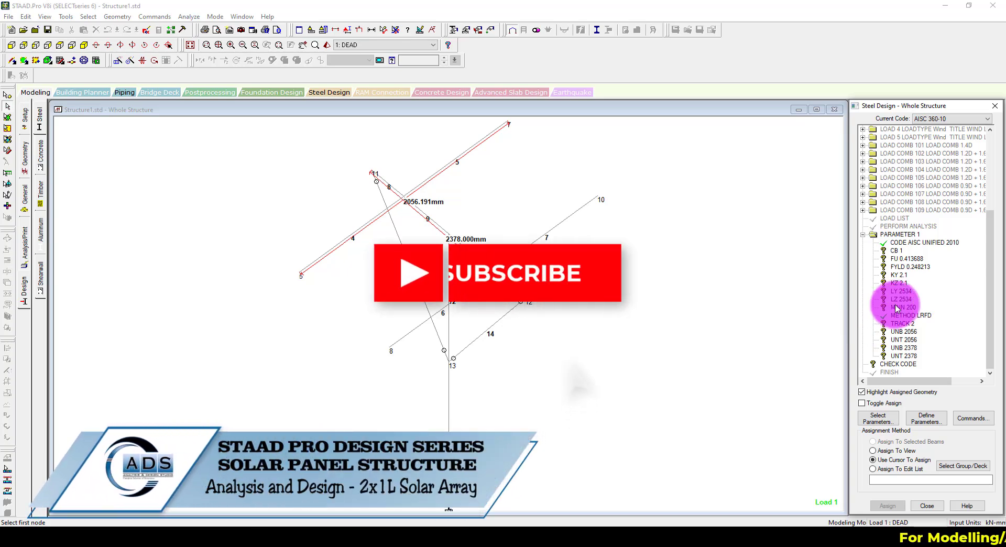
click(893, 251)
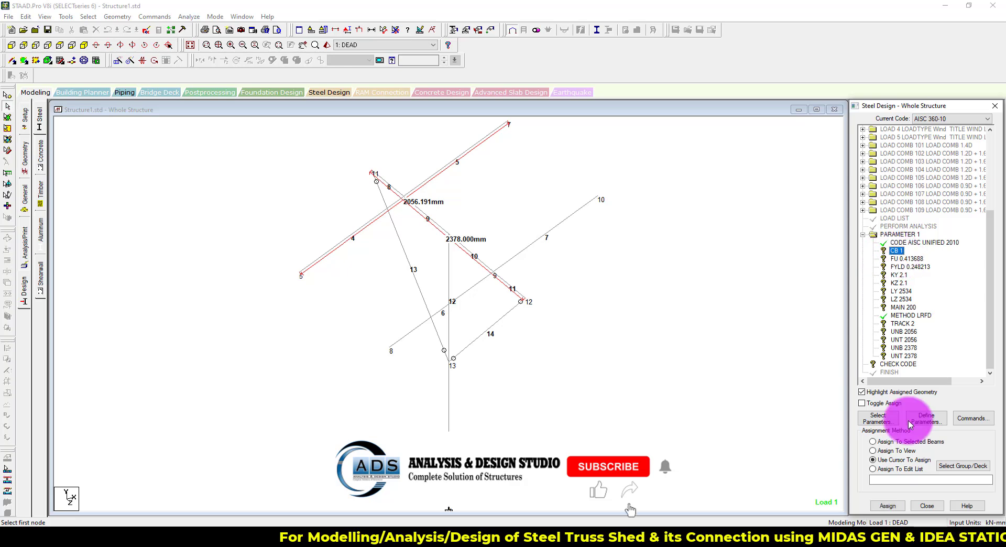
click(896, 452)
click(887, 506)
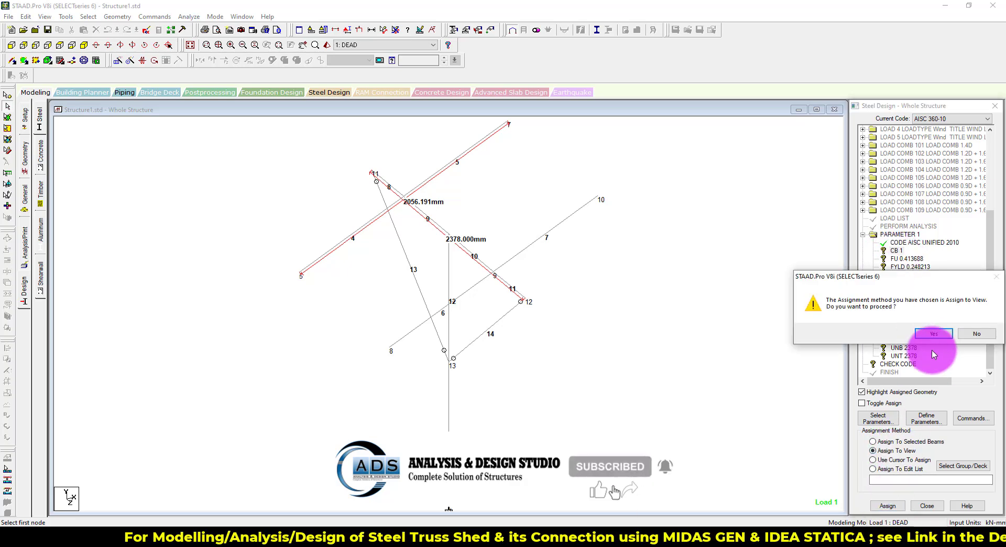
click(929, 332)
- Assign the FU 0.413688 and FYLD 0.248213 strength parameters to all members
click(911, 258)
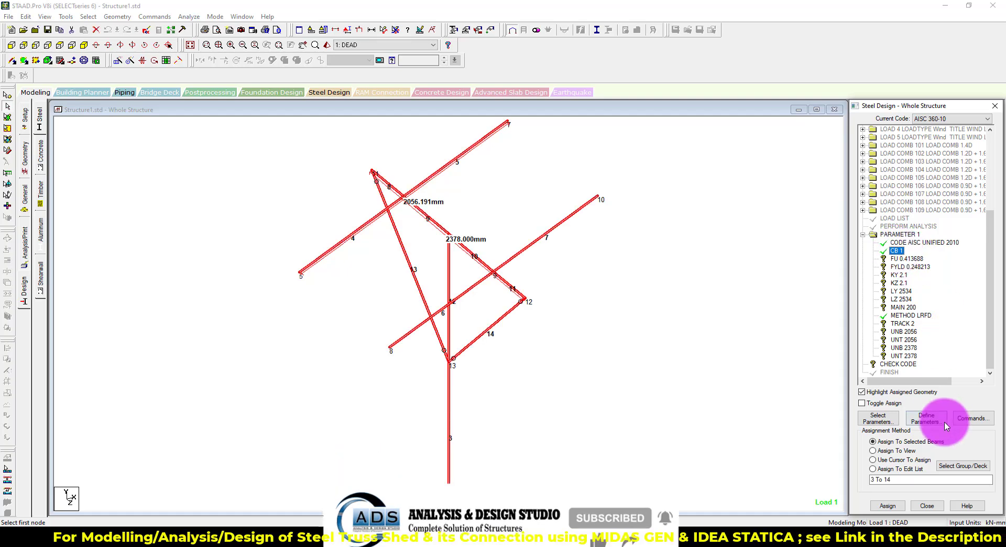
click(890, 469)
click(912, 291)
click(923, 479)
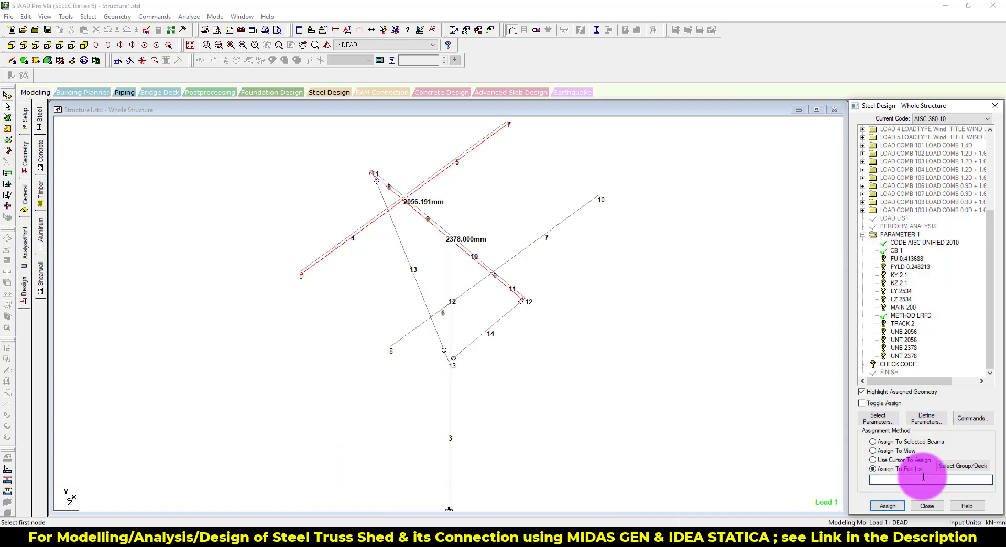
click(889, 505)
click(911, 267)
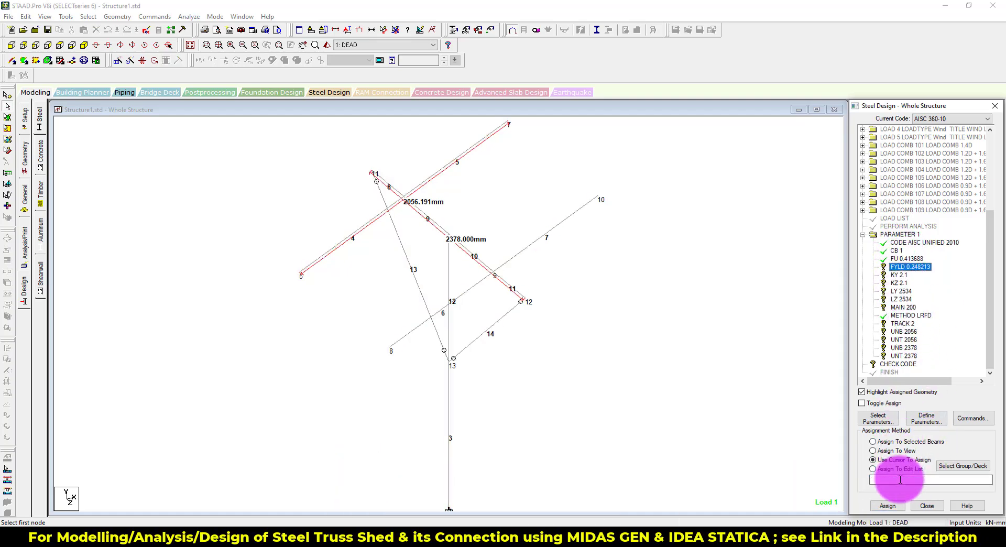
click(887, 505)
- Assign the KY 2.1, KZ 2.1, LY 2534 and LZ 2534 parameters to members 3 and 12
click(899, 274)
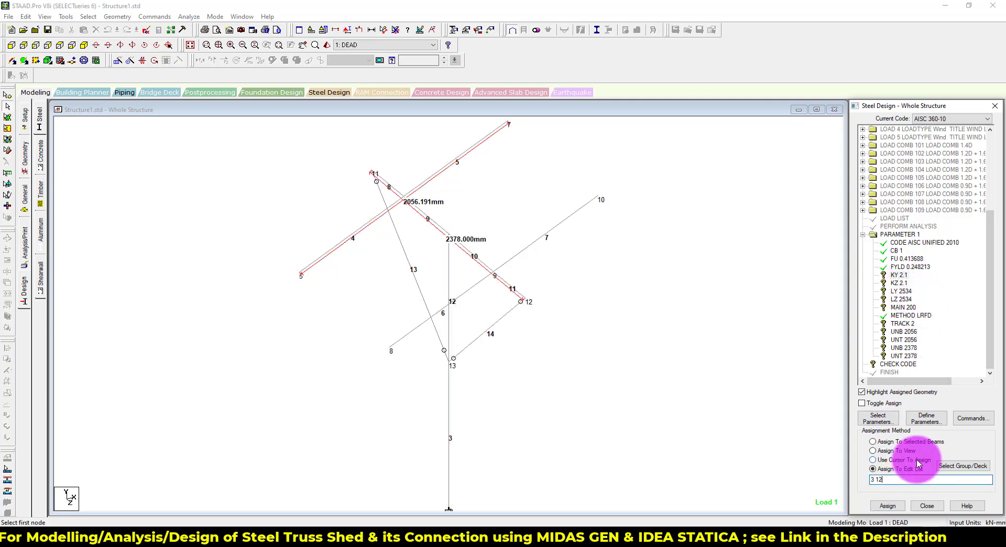
click(886, 506)
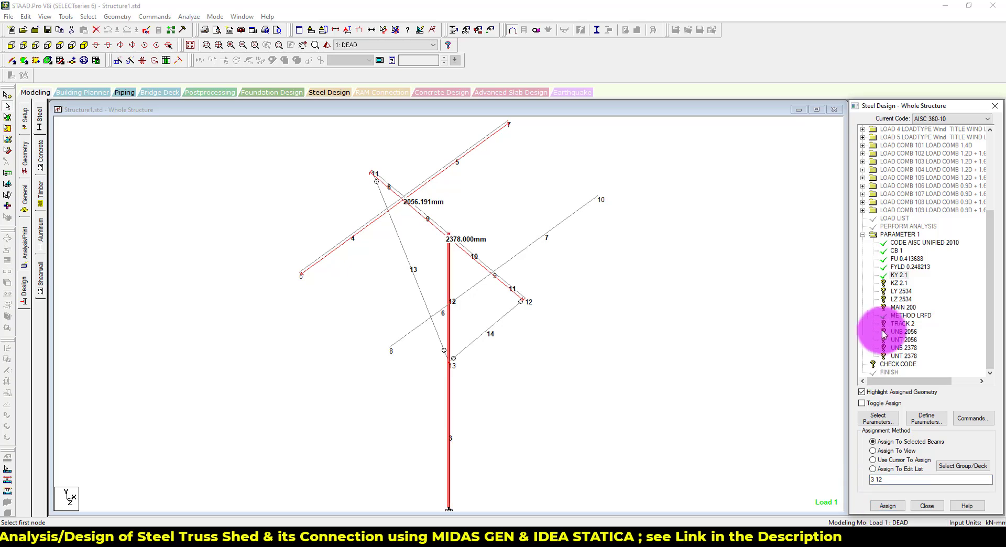
click(899, 283)
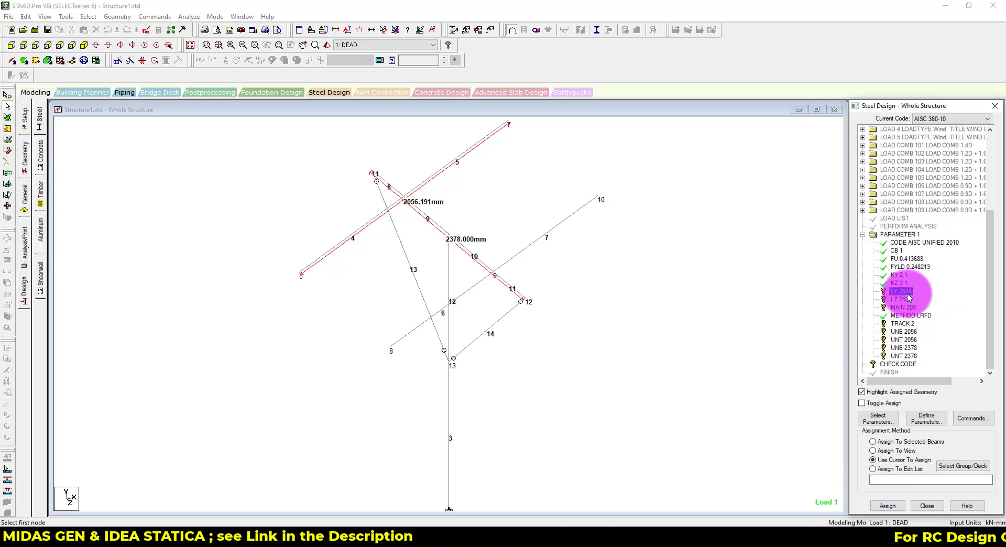
click(888, 506)
click(902, 299)
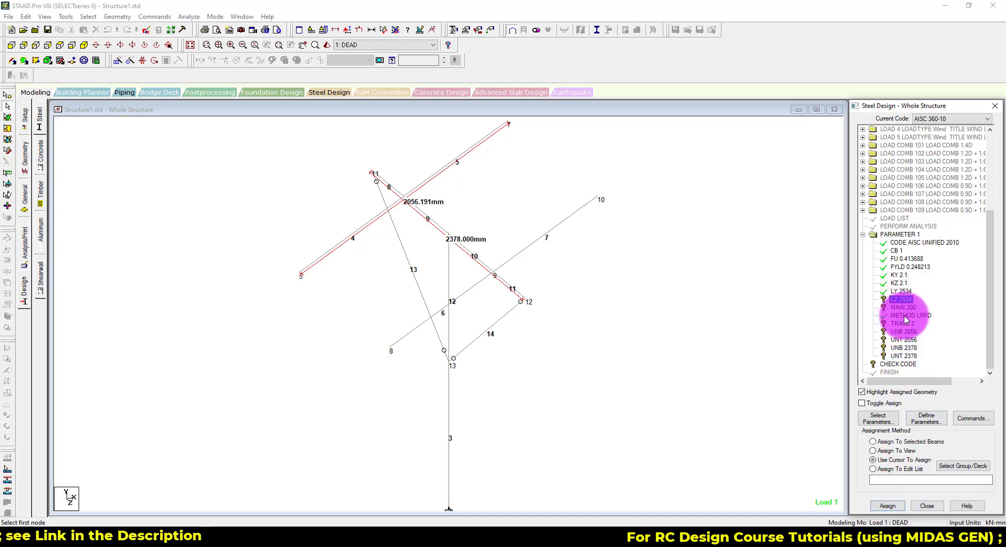
click(889, 506)
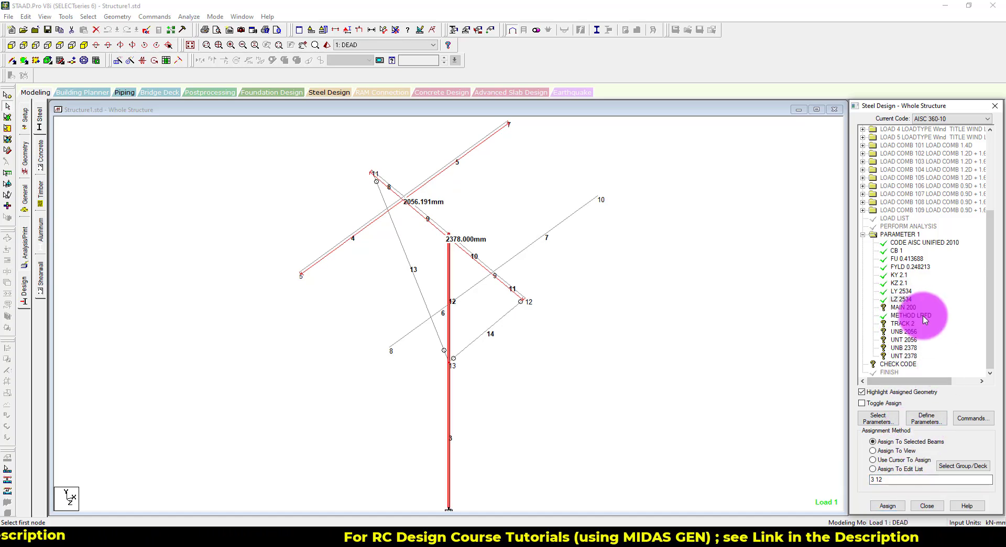
- Assign MAIN 200 to members 3, 12, 13 and 14, and TRACK 2 to all members in the view
click(903, 307)
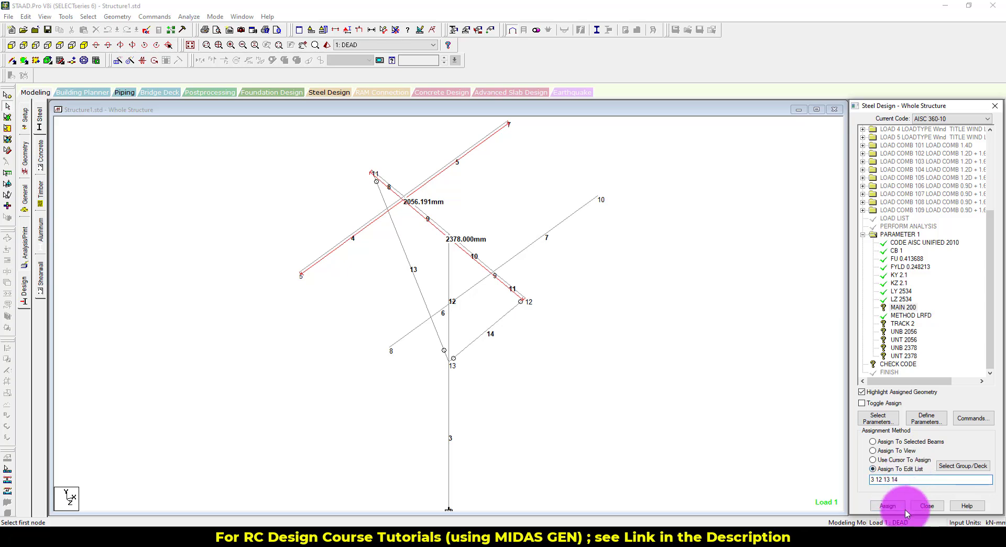
click(906, 324)
click(898, 457)
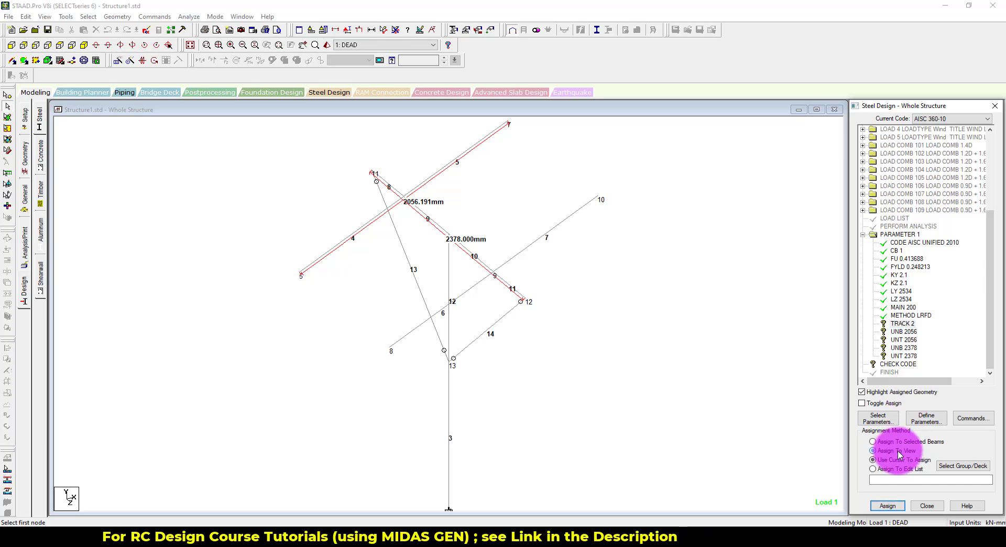
click(889, 505)
click(939, 332)
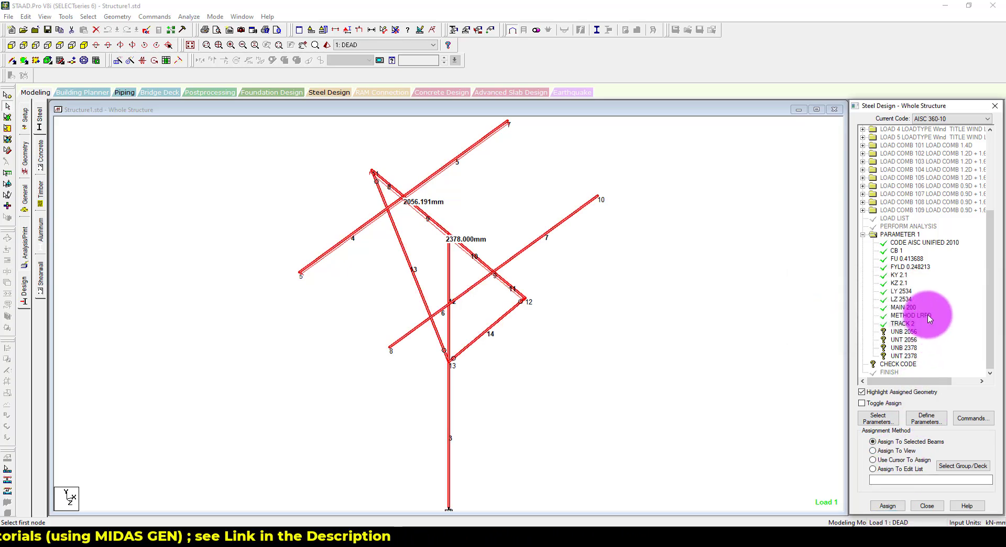
- Assign the UNB 2056 and UNT 2056 parameters to members 4, 5, 6 and 7
click(917, 332)
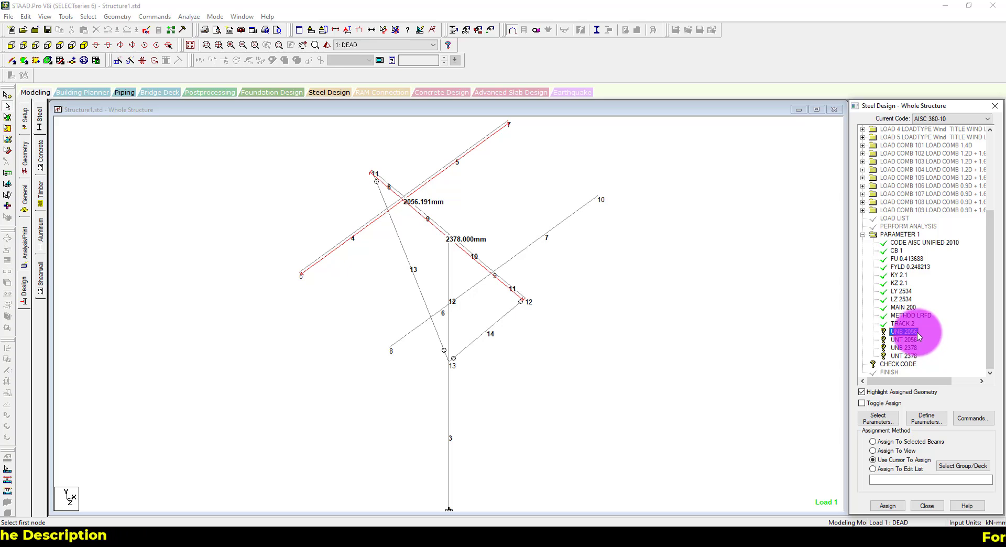
click(929, 477)
text(4 5 6 7)
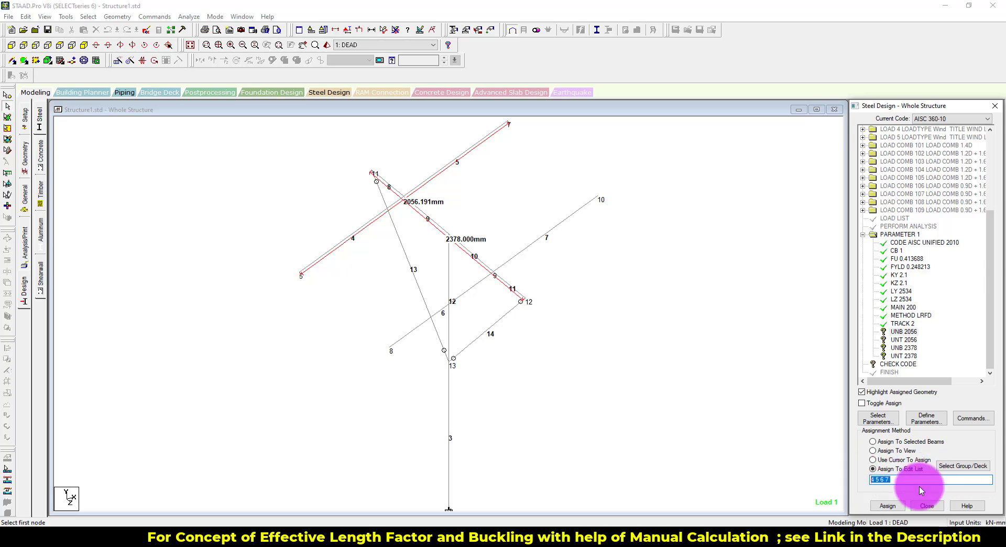
key(Return)
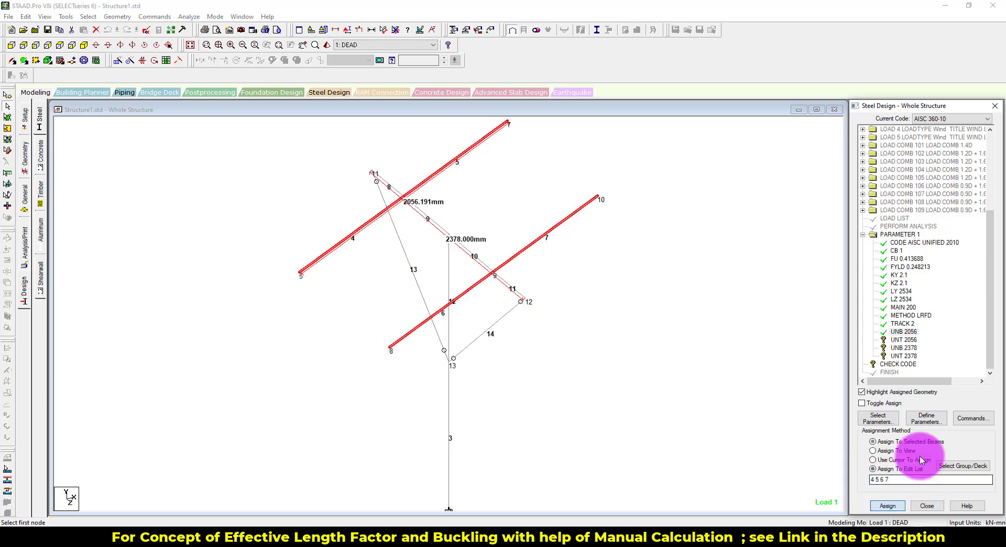
click(912, 340)
click(892, 506)
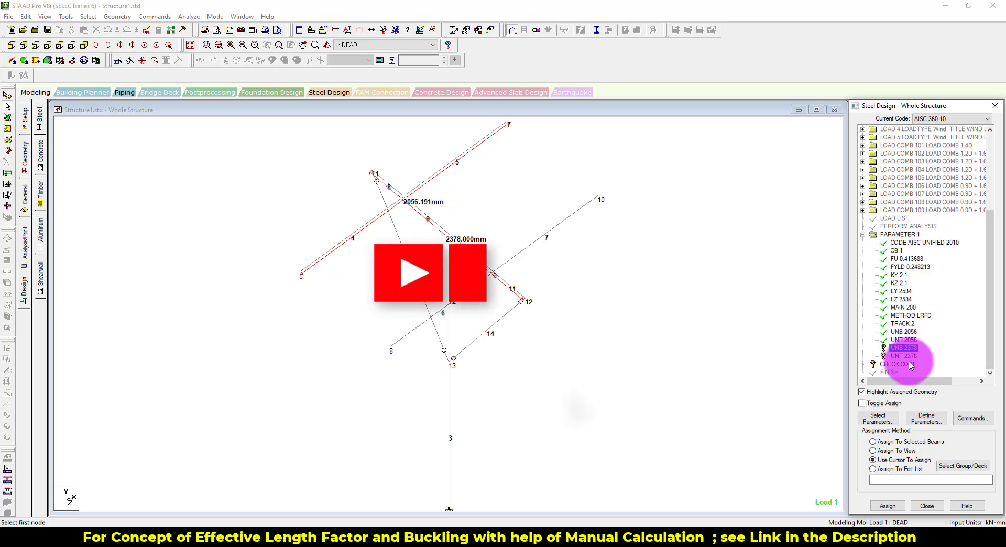
- Assign the UNB 2378 and UNT 2378 parameters to members 8 to 11
click(918, 480)
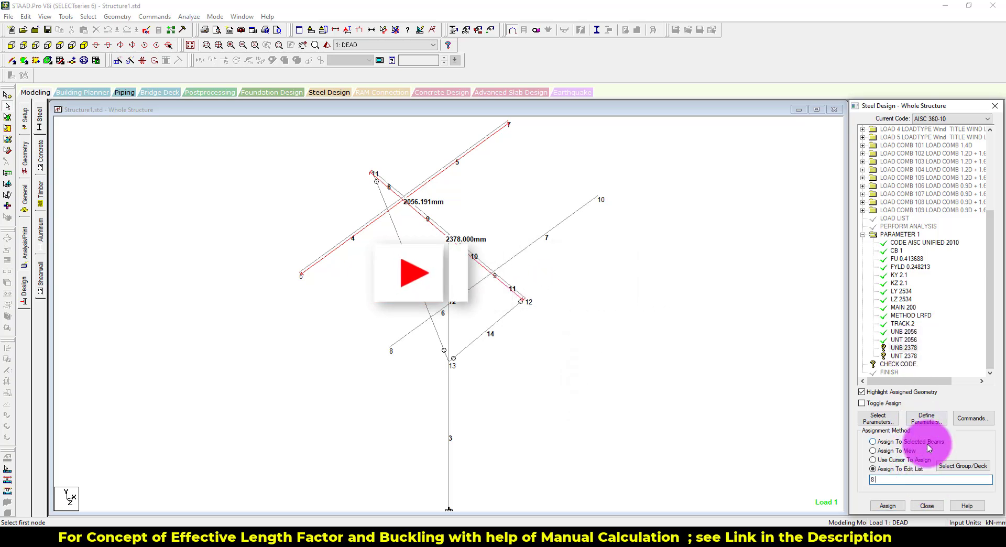
text(8 TO)
key(BackSpace)
text(O 11)
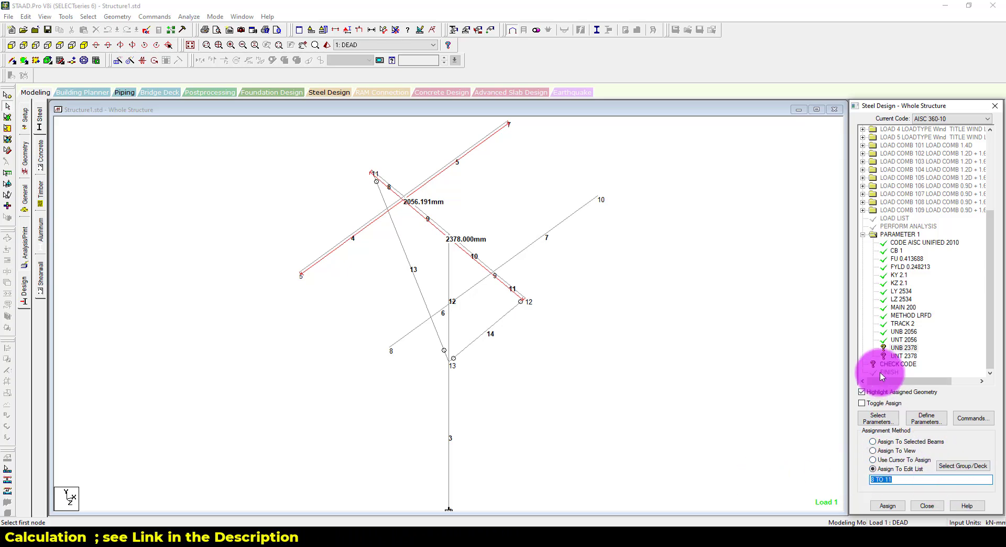
click(888, 505)
click(902, 356)
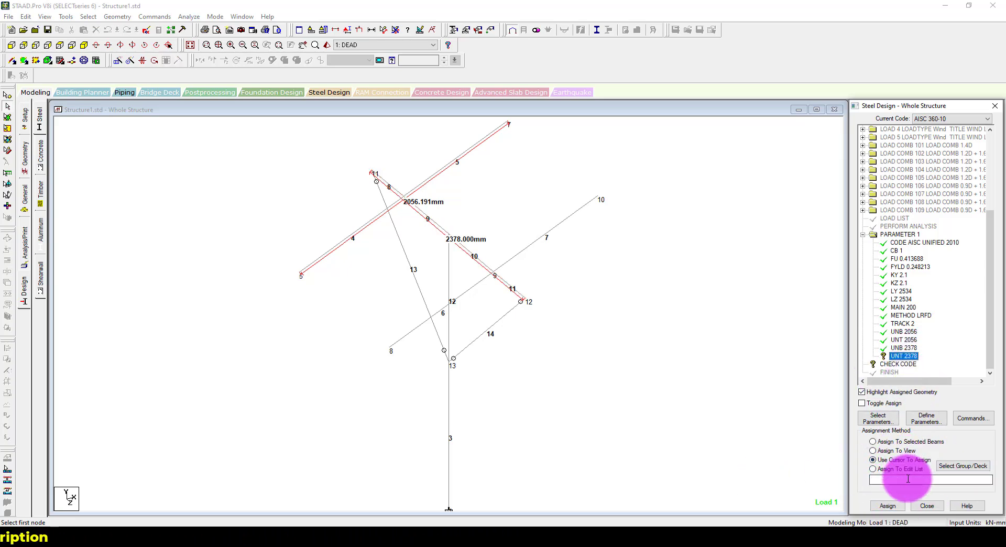
click(888, 506)
click(658, 343)
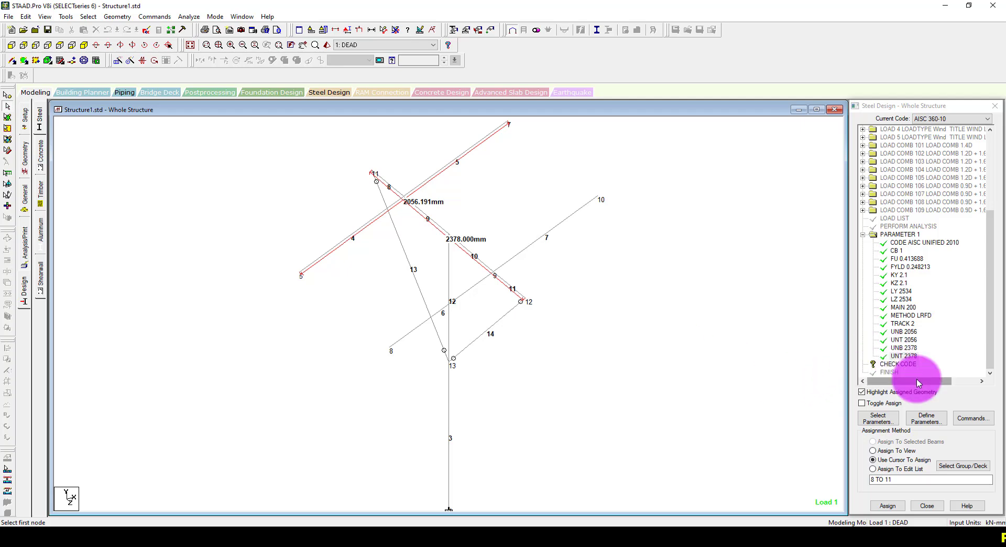
- Assign the CHECK CODE command to all members in the view
click(907, 366)
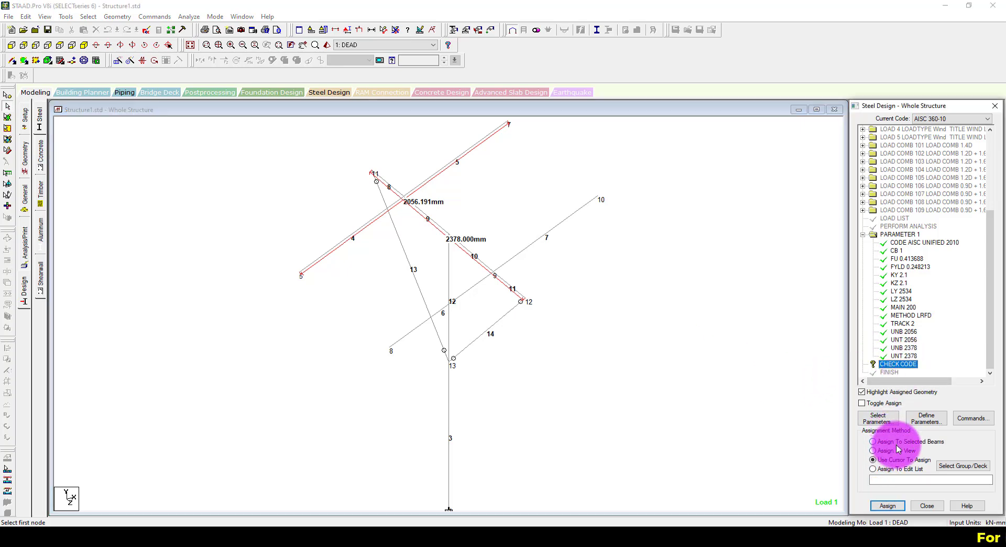
click(887, 505)
click(925, 334)
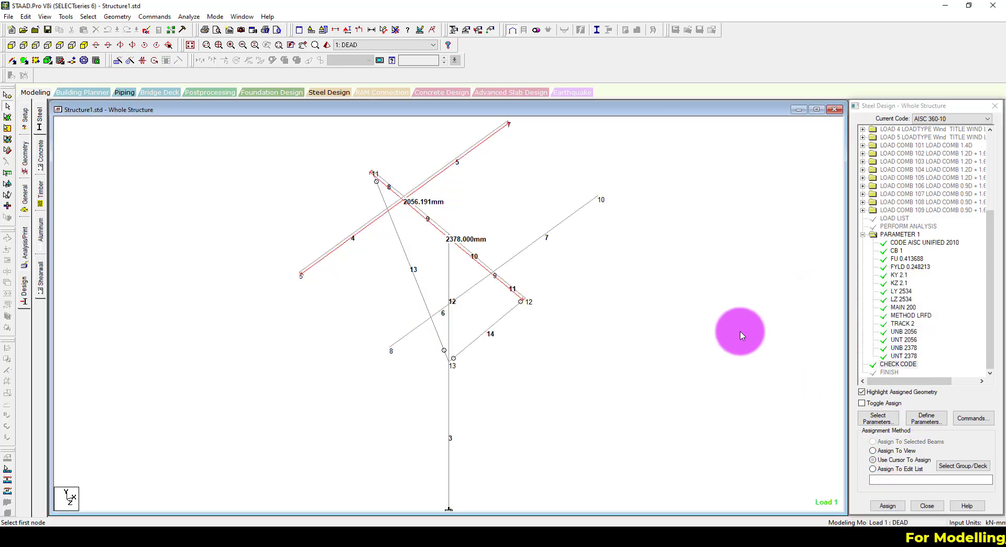
- Remove the measured node-to-node distance dimensions from the structure view
scroll(740, 332, down, 1)
middle_drag(618, 294, 624, 253)
click(398, 30)
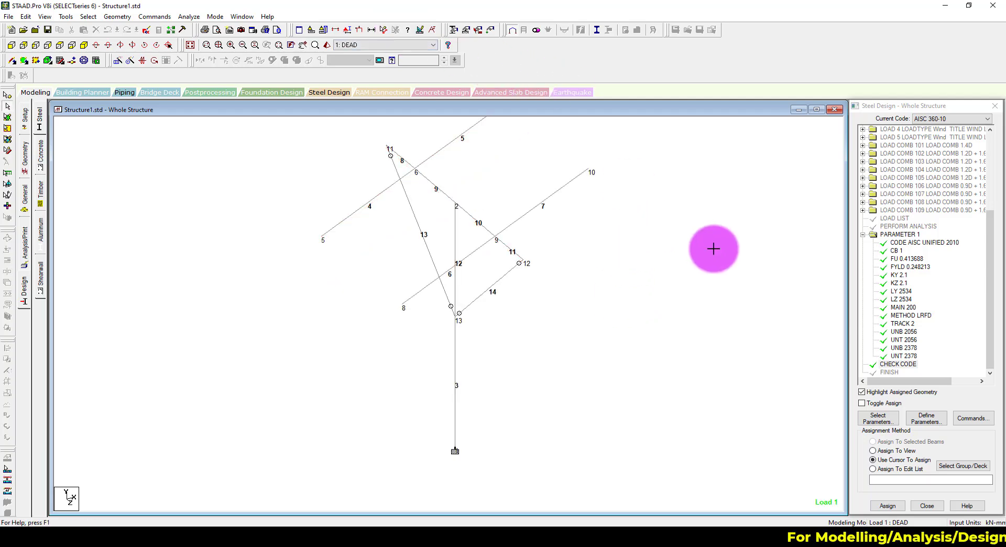
- Save the modified structure, run the analysis and design, and open the output file
key(ctrl+F5)
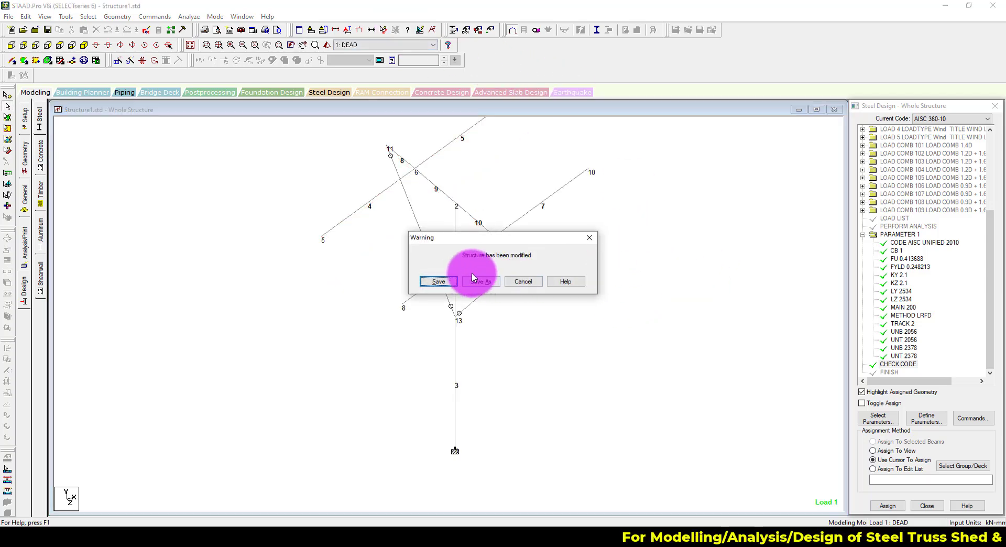
click(443, 280)
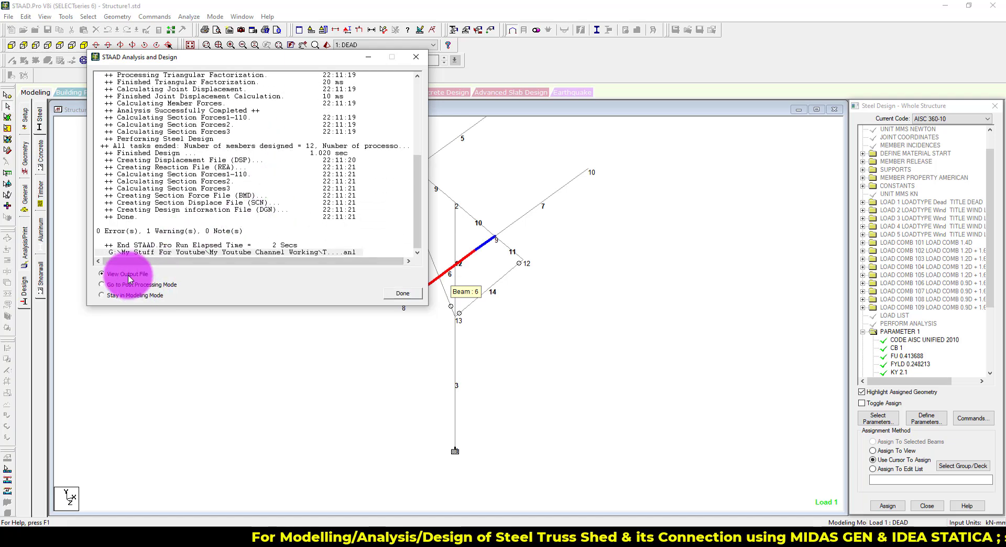
click(402, 293)
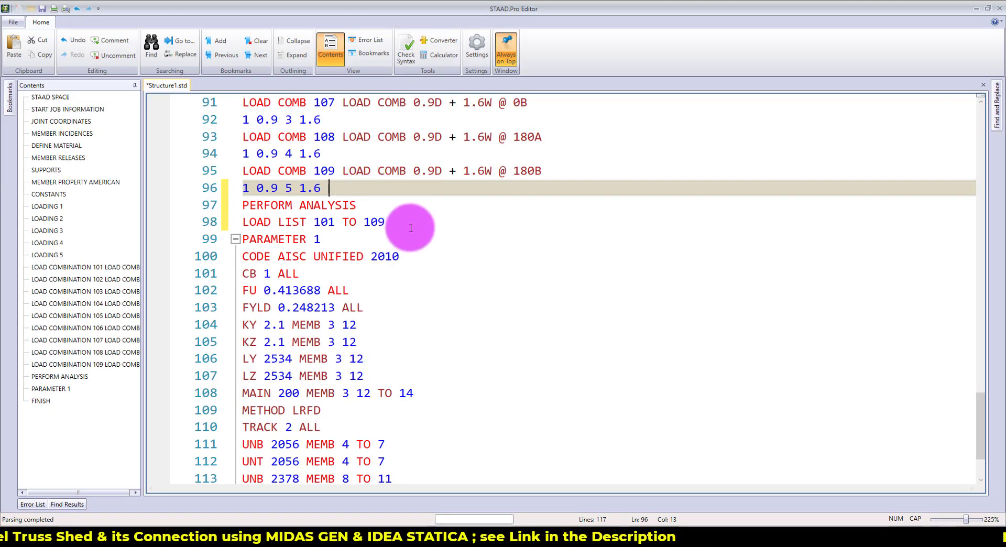
- Review the load list and design parameter commands in the input file, save it and close the editor
scroll(442, 308, down, 2)
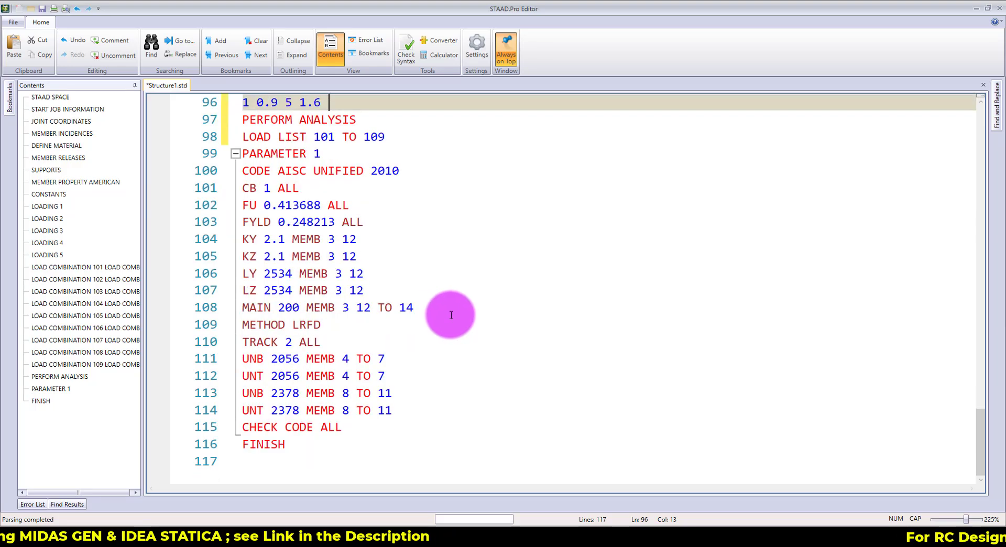
scroll(449, 314, up, 6)
scroll(449, 314, down, 3)
key(ctrl+s)
click(998, 6)
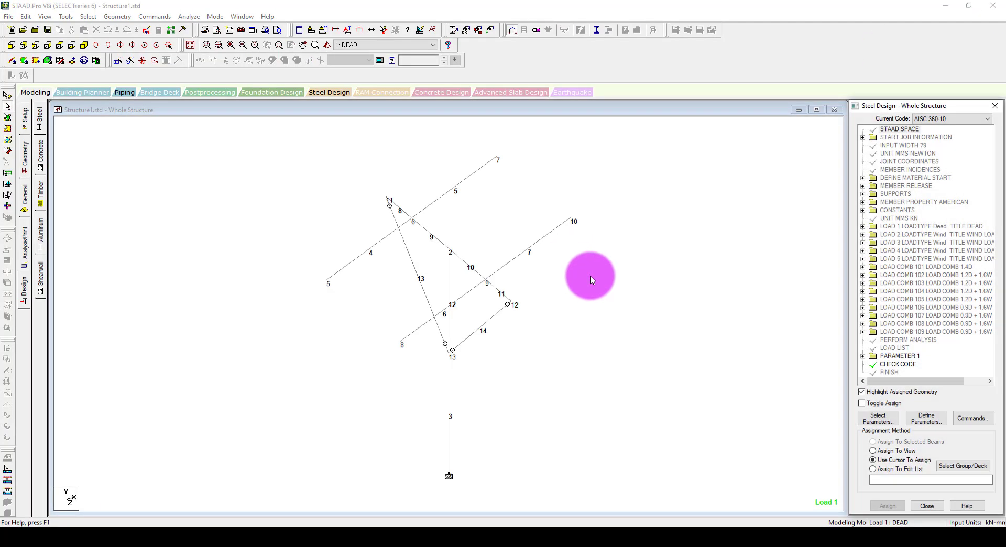
- Run the analysis and design, and open its results in post-processing mode
click(590, 275)
key(ctrl+F5)
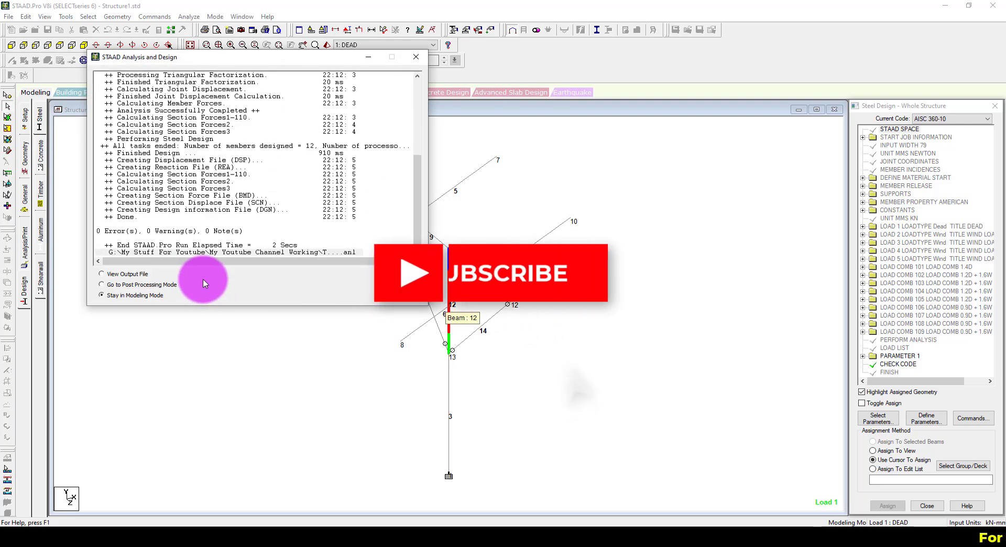
click(145, 288)
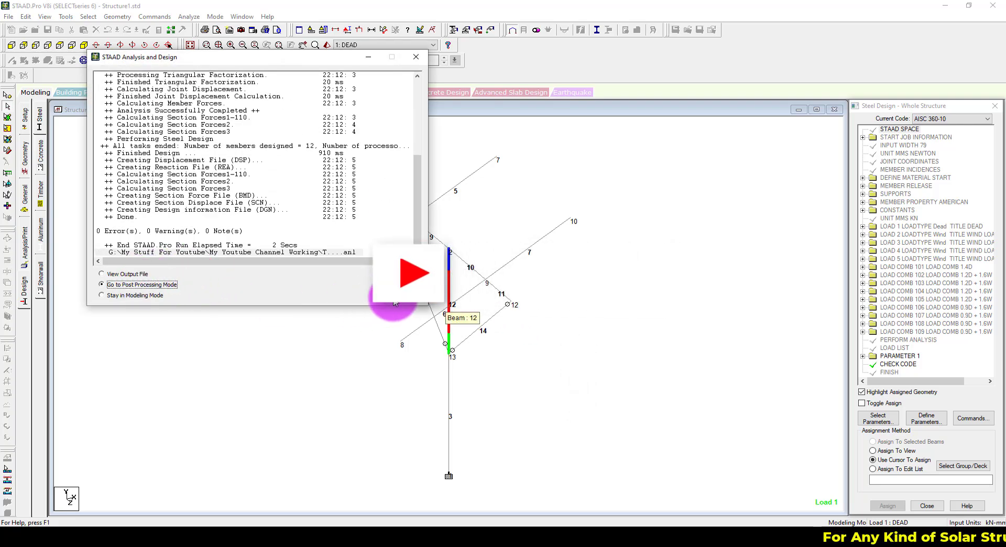
click(390, 293)
click(529, 347)
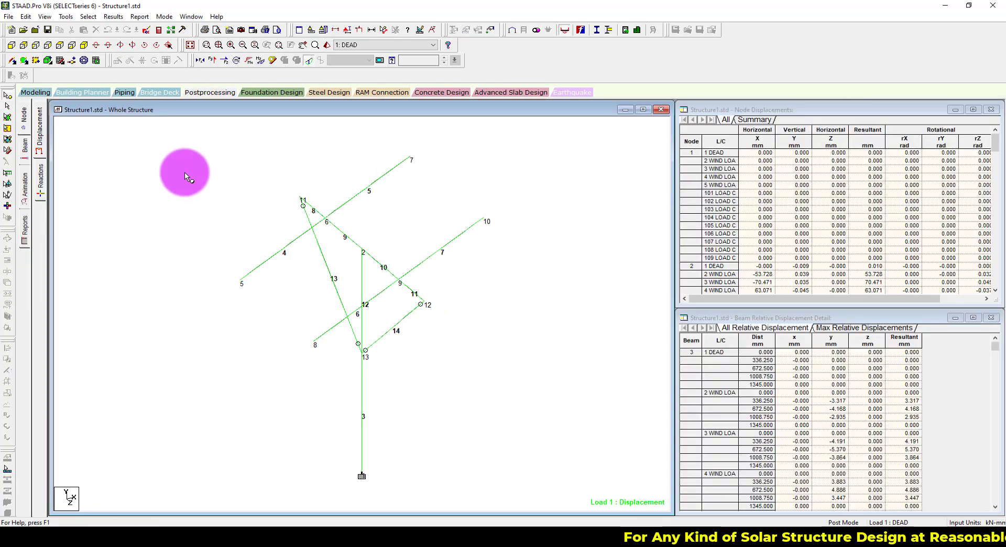
- Display the unity check ratios on the beams and select the lower post, member 3, to examine its design result
click(27, 151)
click(42, 193)
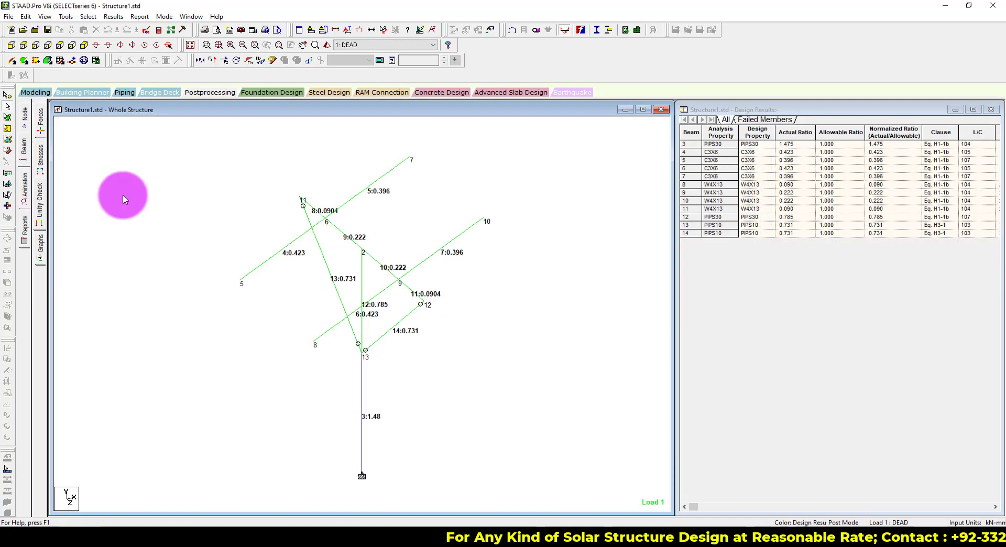
scroll(568, 225, up, 1)
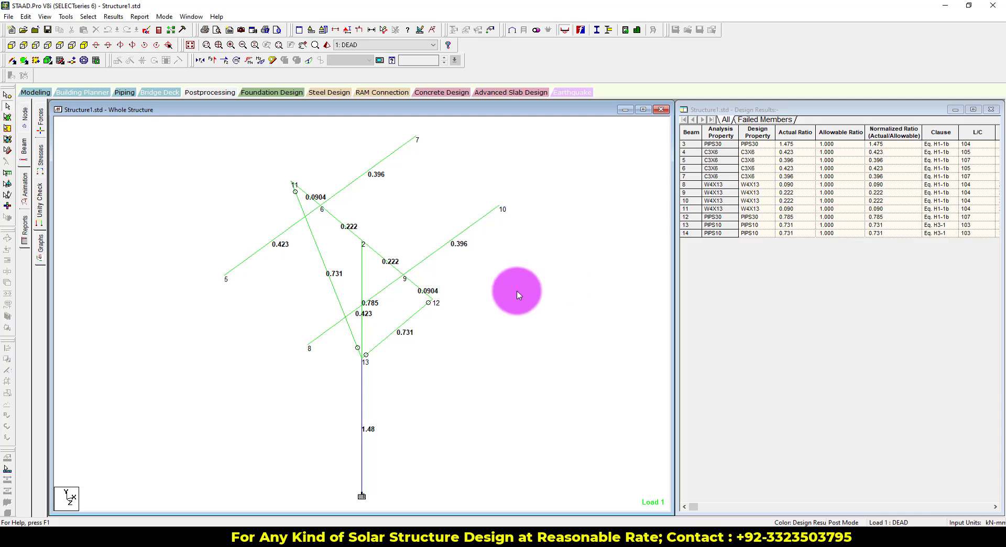
click(360, 438)
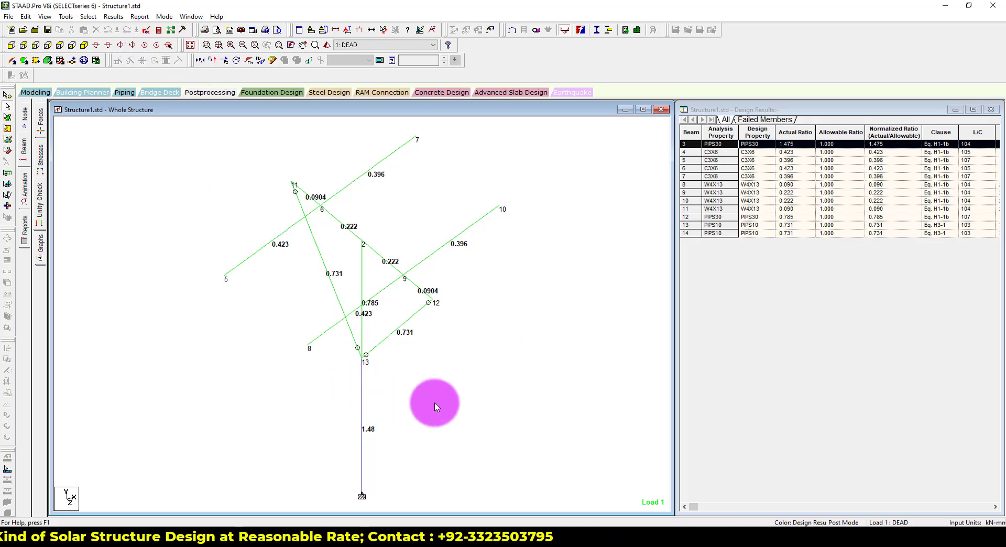
- Open the analysis output file and look over the steel code check report for member 3
click(159, 32)
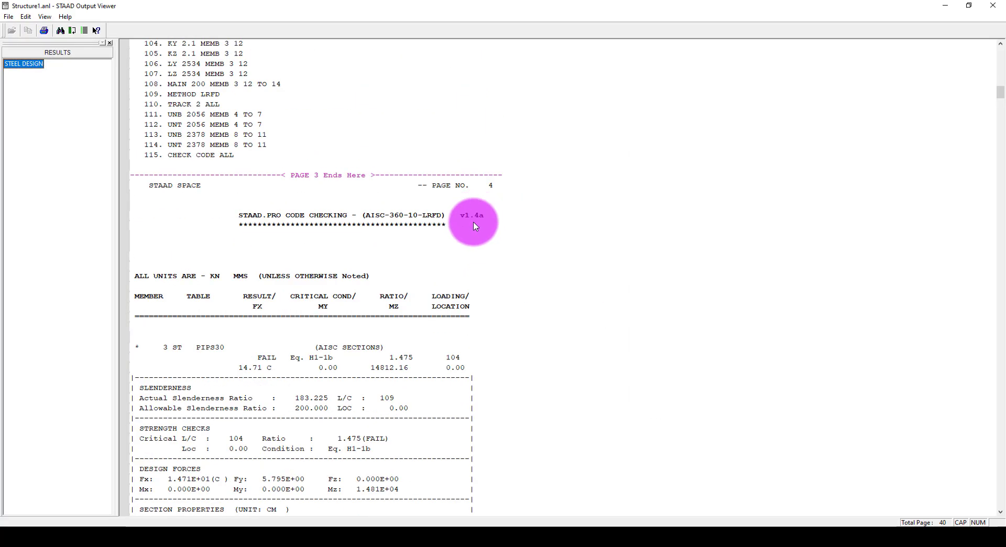
scroll(472, 217, down, 20)
scroll(461, 285, up, 11)
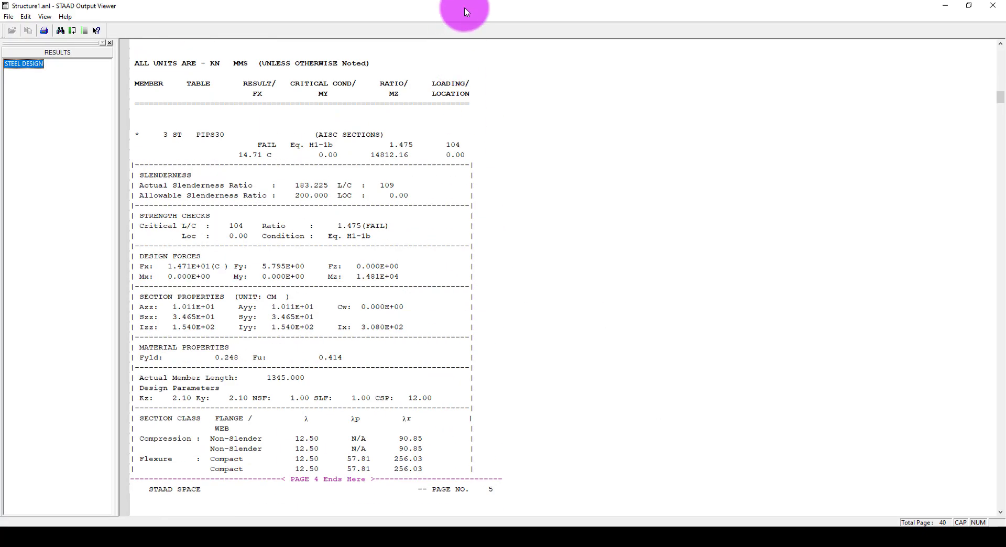
click(992, 5)
key(shift+b)
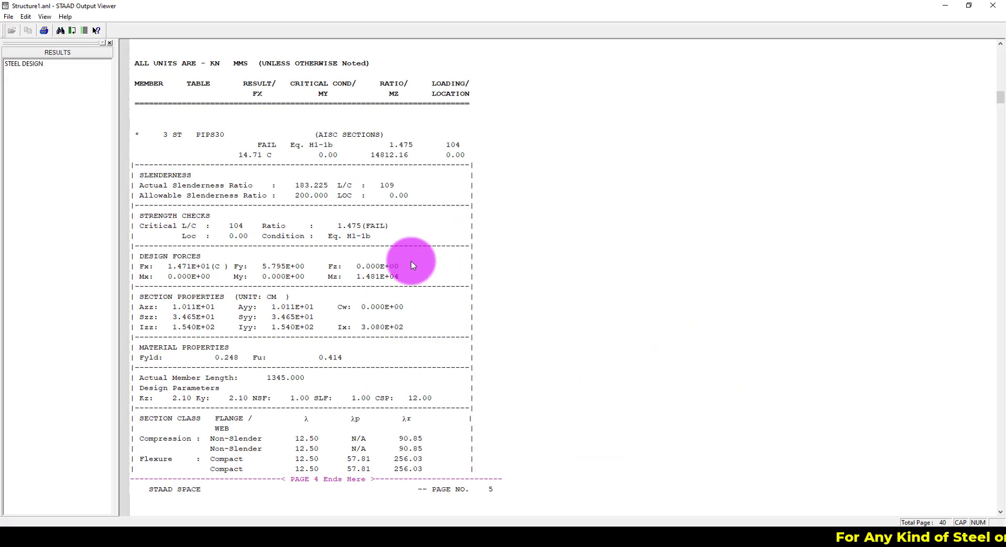
- Examine member 3's result summary and strength check lines for the critical load combination, ratio and governing equation
scroll(418, 262, down, 1)
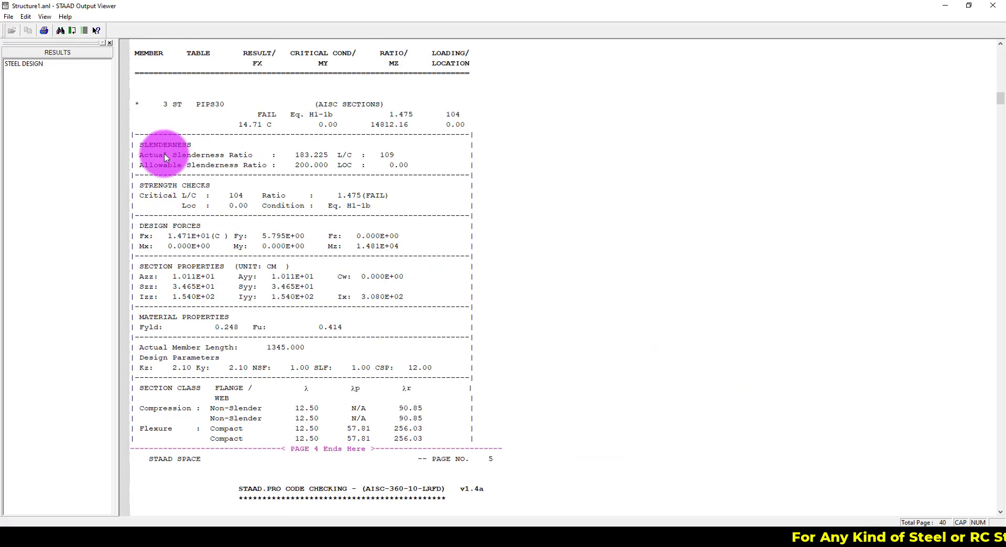
click(458, 116)
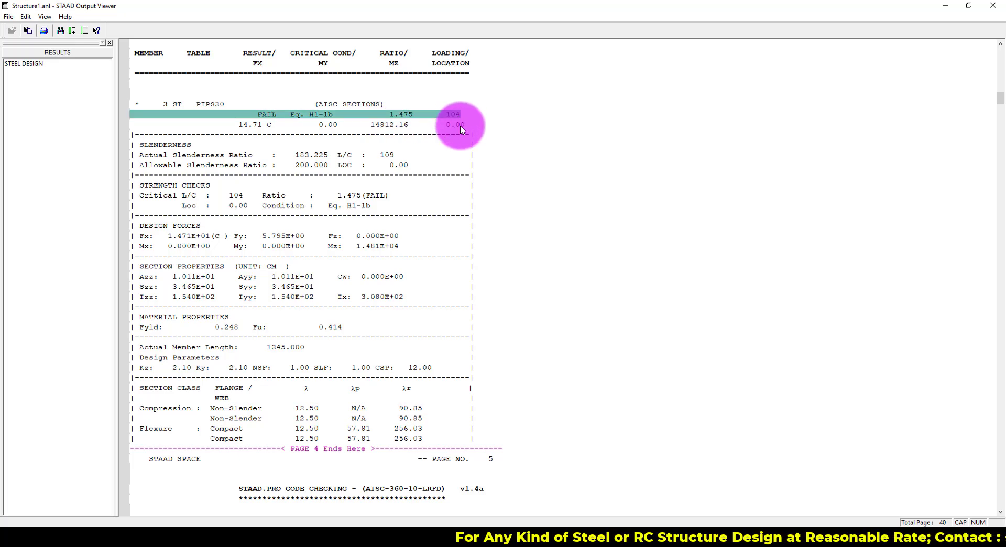
click(360, 177)
click(314, 115)
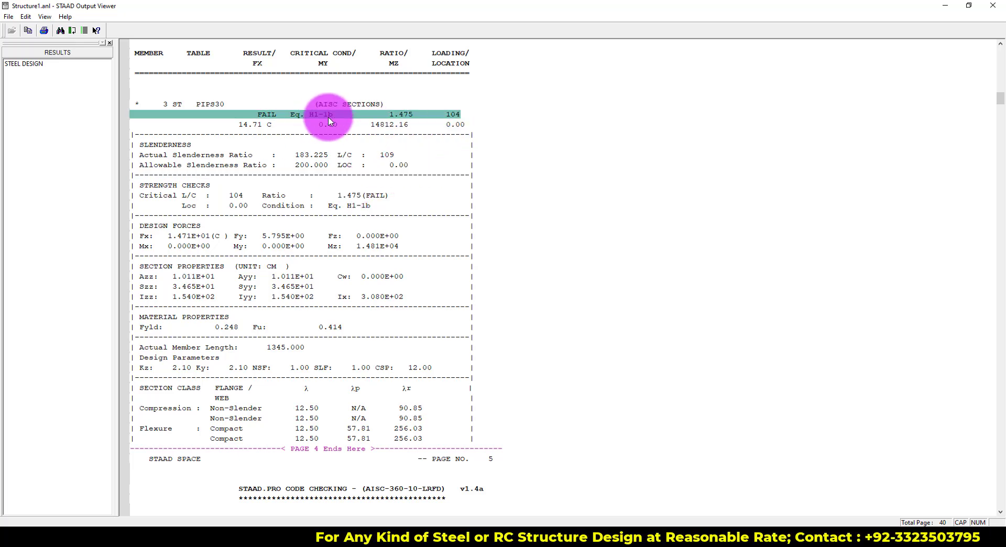
click(384, 196)
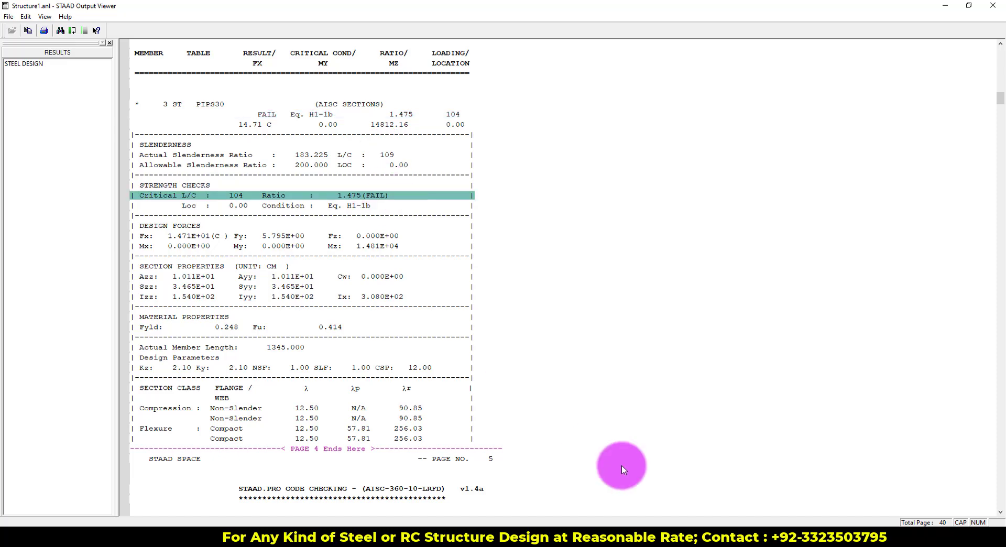
click(619, 377)
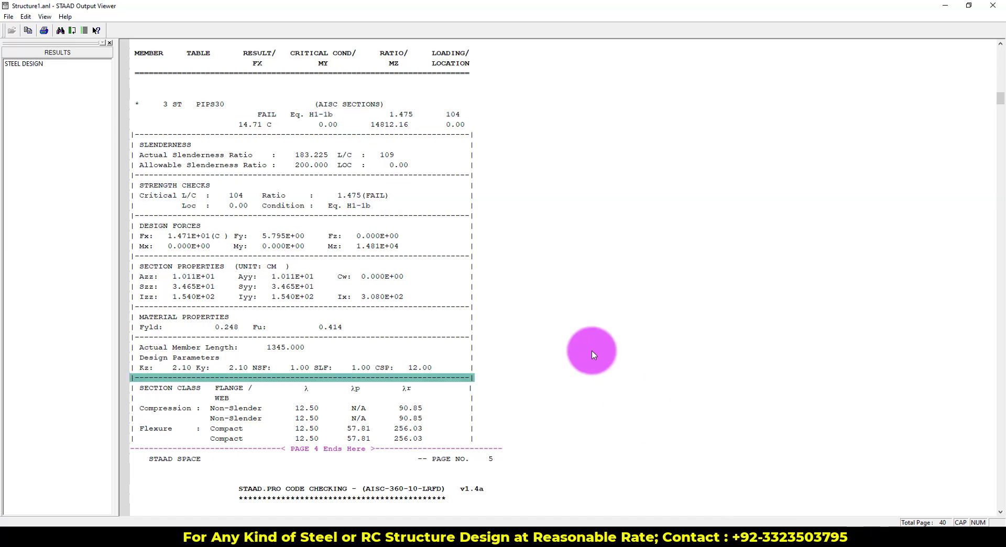
click(315, 115)
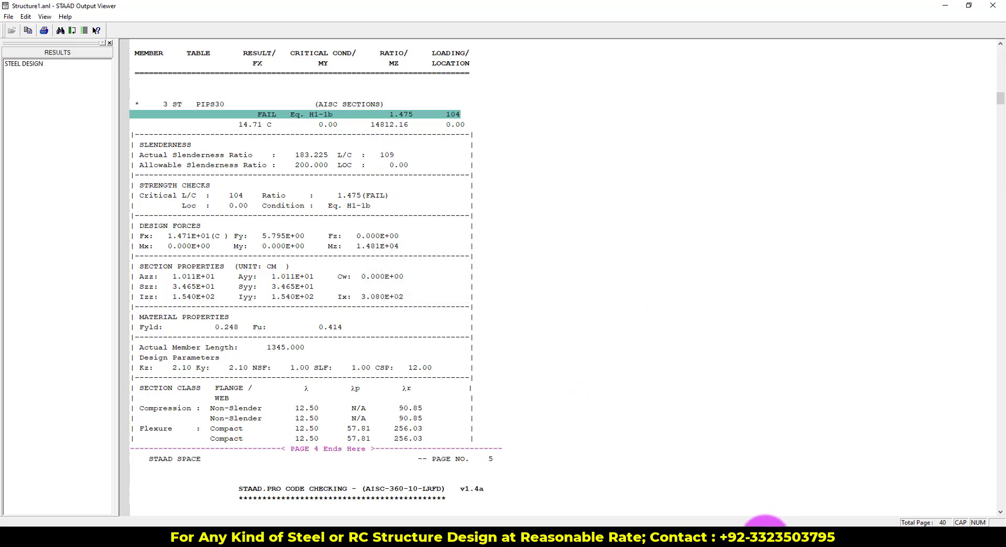
click(414, 215)
click(325, 116)
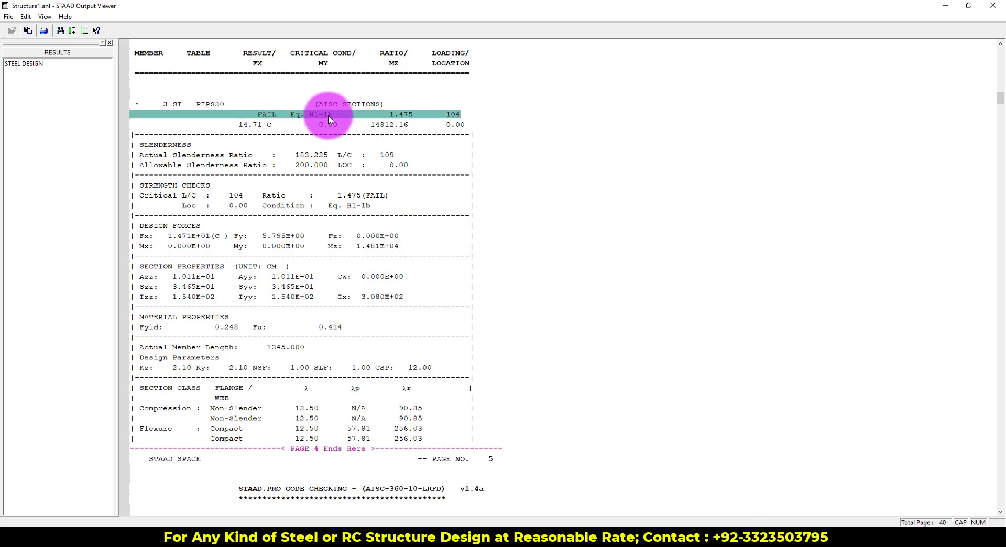
- Review member 3's tension, compression, shear, torsion and yielding checks in the output file
scroll(291, 189, down, 5)
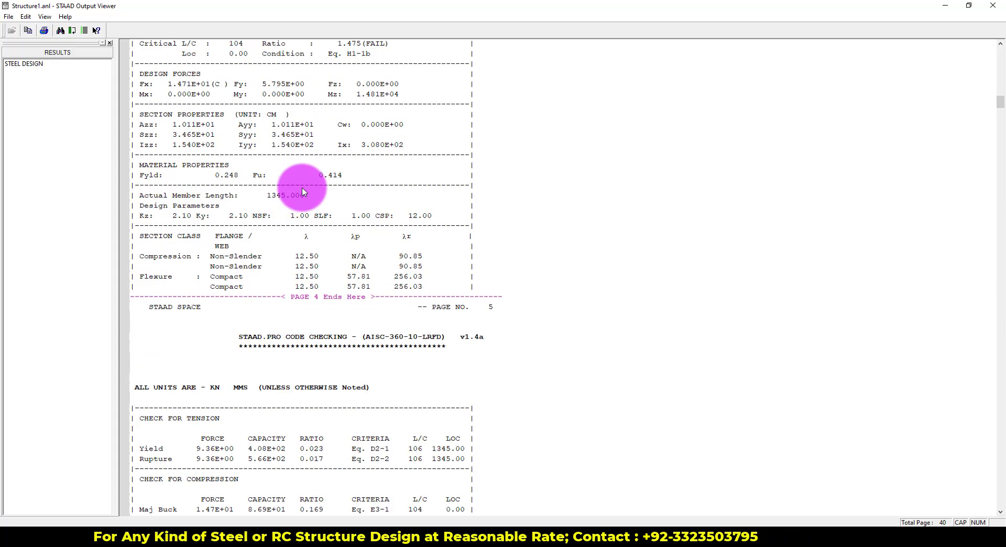
scroll(307, 208, down, 5)
scroll(306, 209, down, 8)
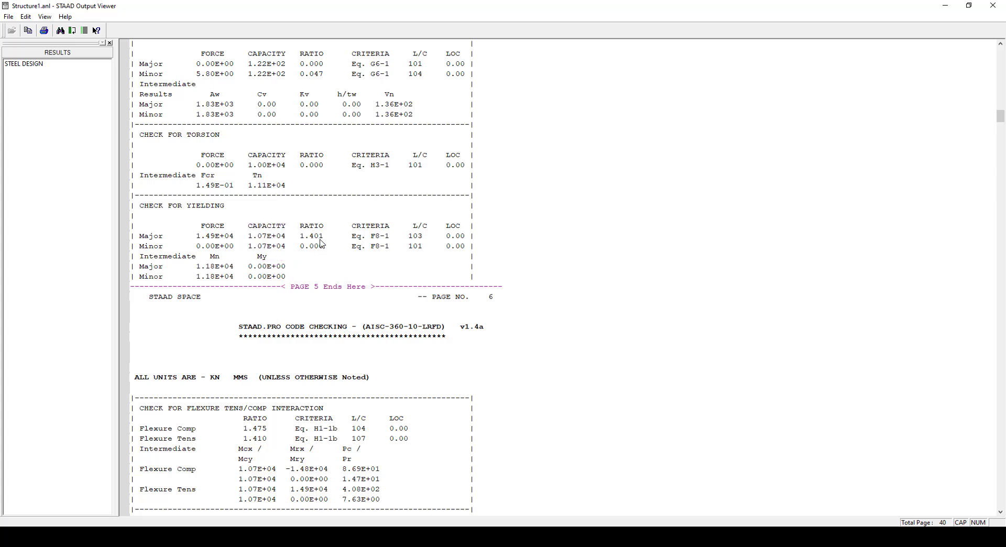
scroll(323, 242, up, 4)
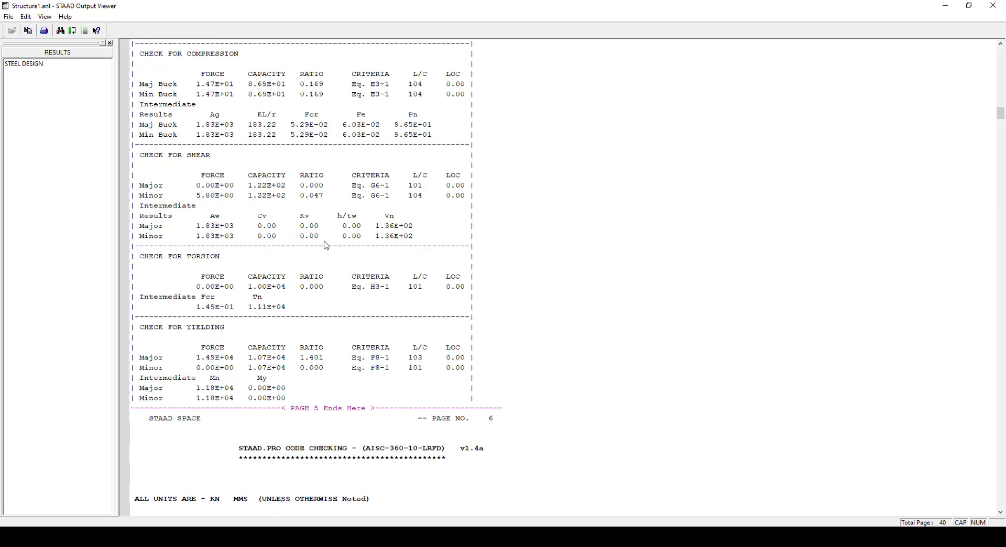
scroll(325, 244, up, 4)
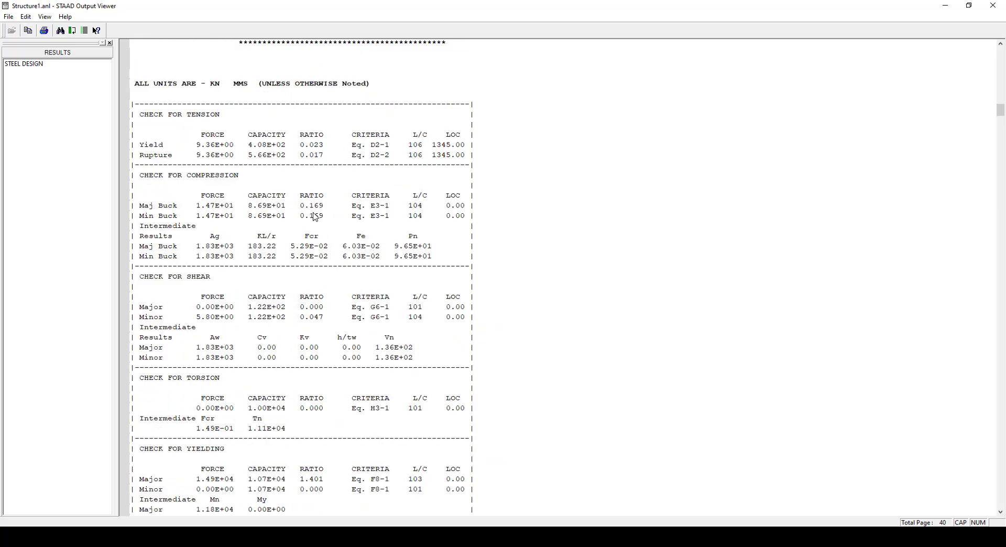
click(320, 207)
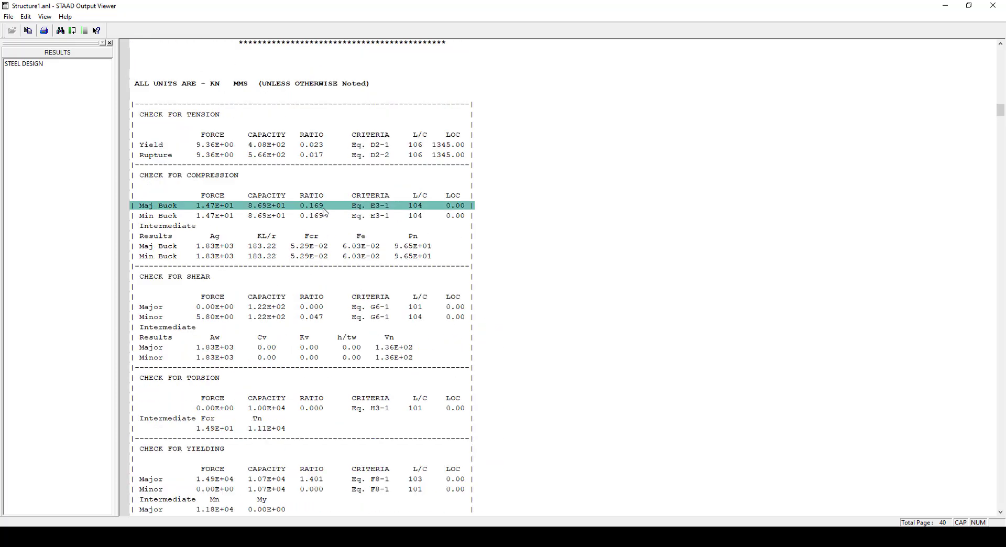
scroll(324, 212, down, 3)
scroll(324, 213, down, 5)
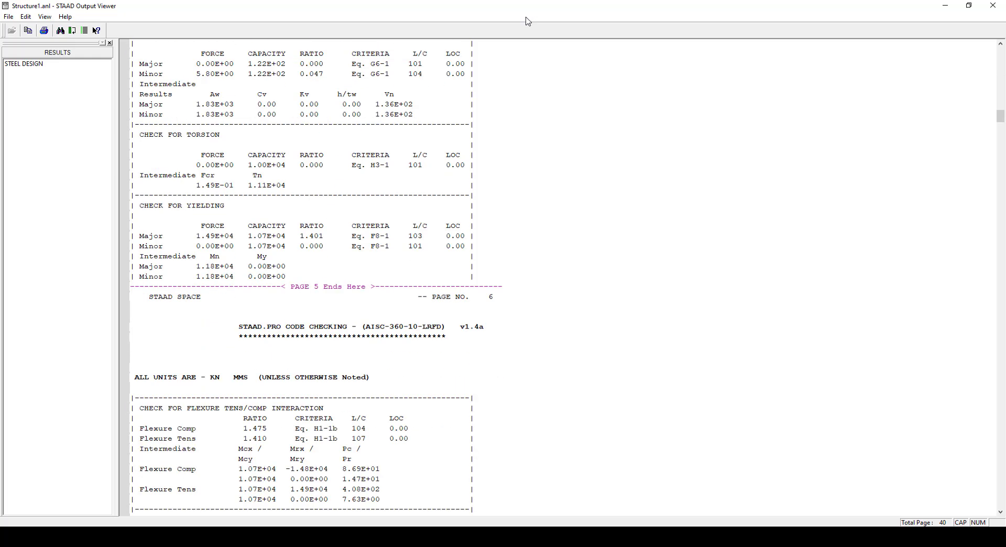
- Examine member 3's flexure tension/compression interaction check and close the output file
scroll(422, 260, down, 4)
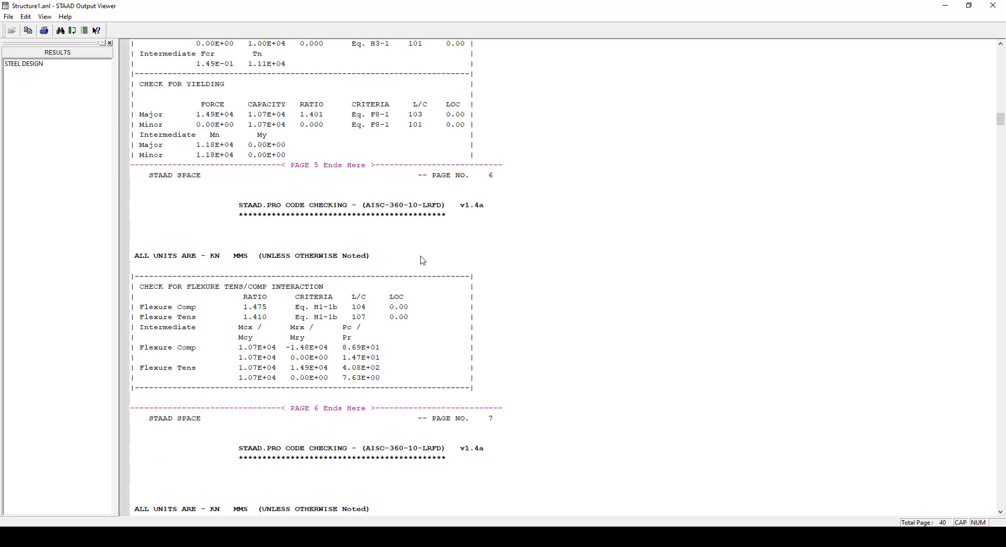
click(265, 309)
click(439, 365)
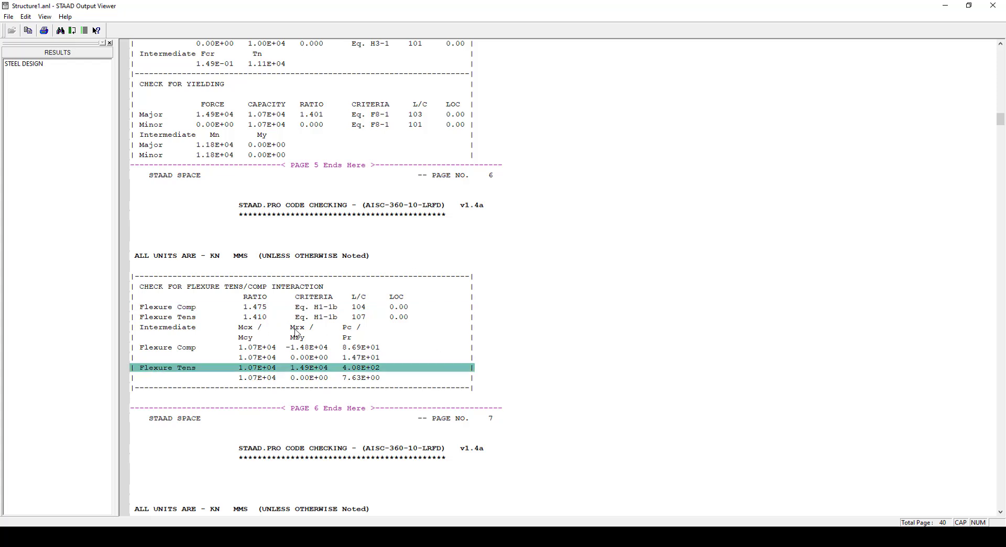
click(264, 309)
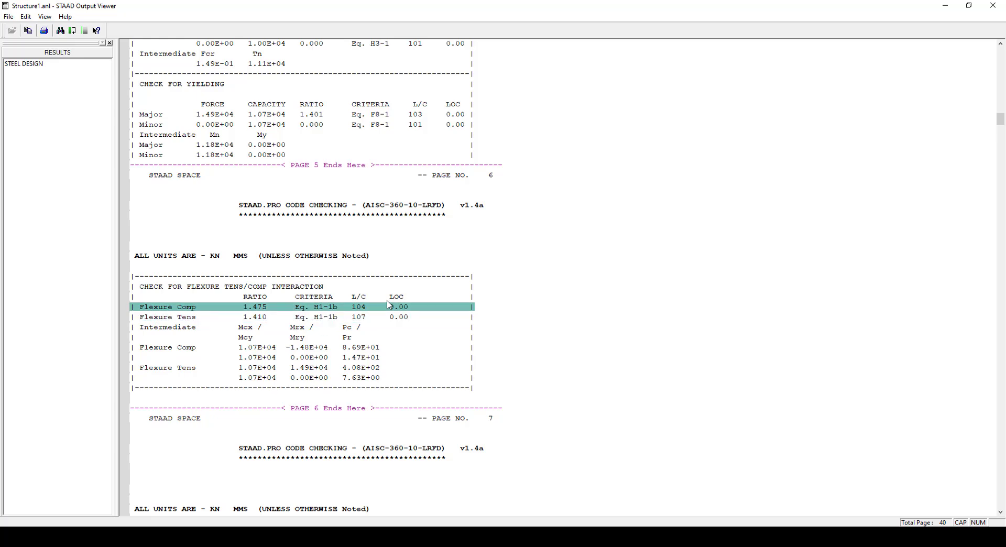
click(990, 8)
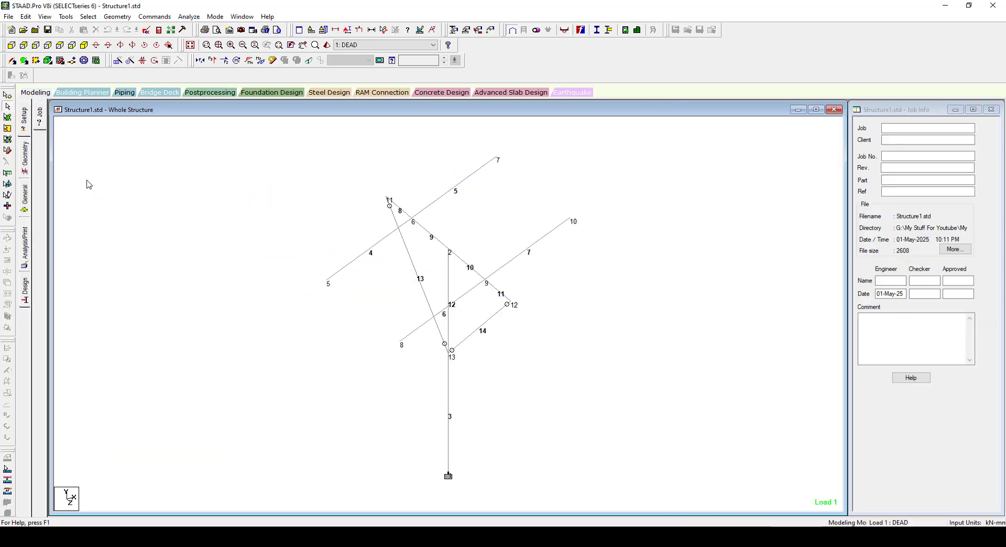
- Add the American pipe section PIPS35 in STEEL to the member properties, with post members 3 and 12 selected
click(26, 202)
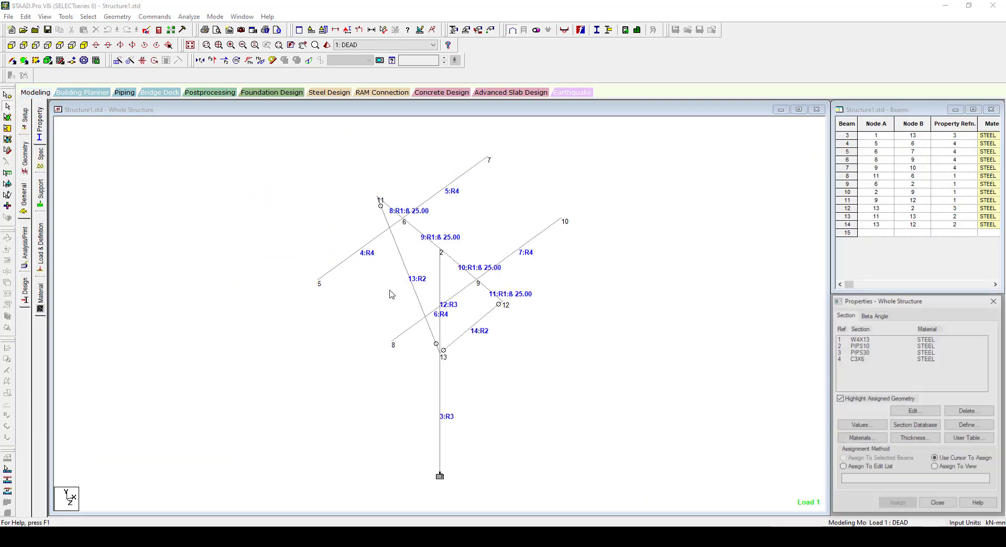
click(909, 351)
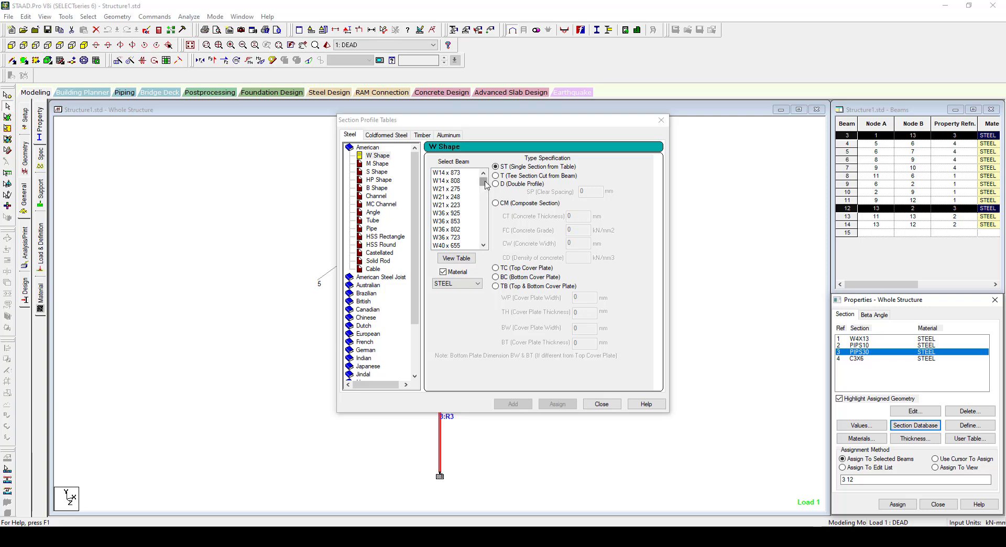
click(372, 229)
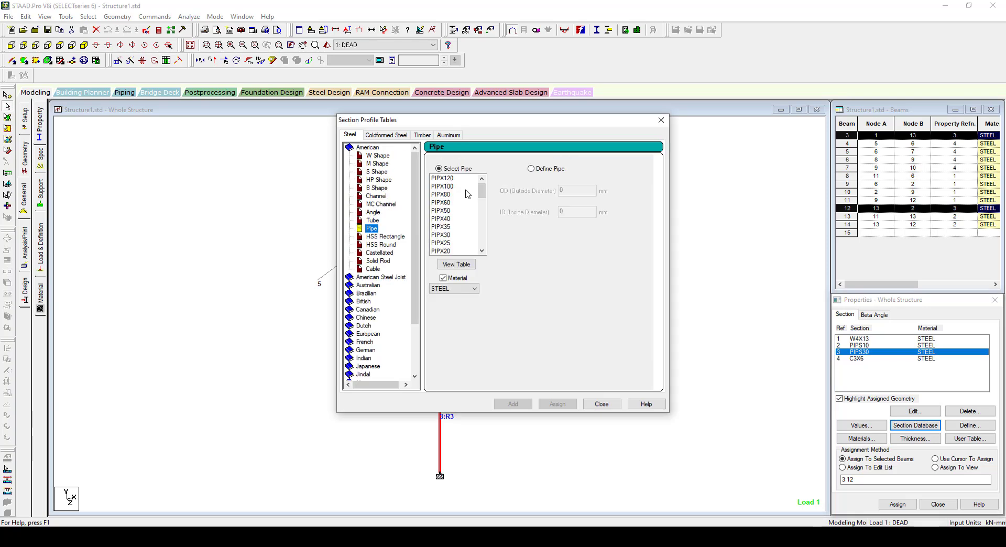
scroll(475, 198, down, 5)
click(450, 211)
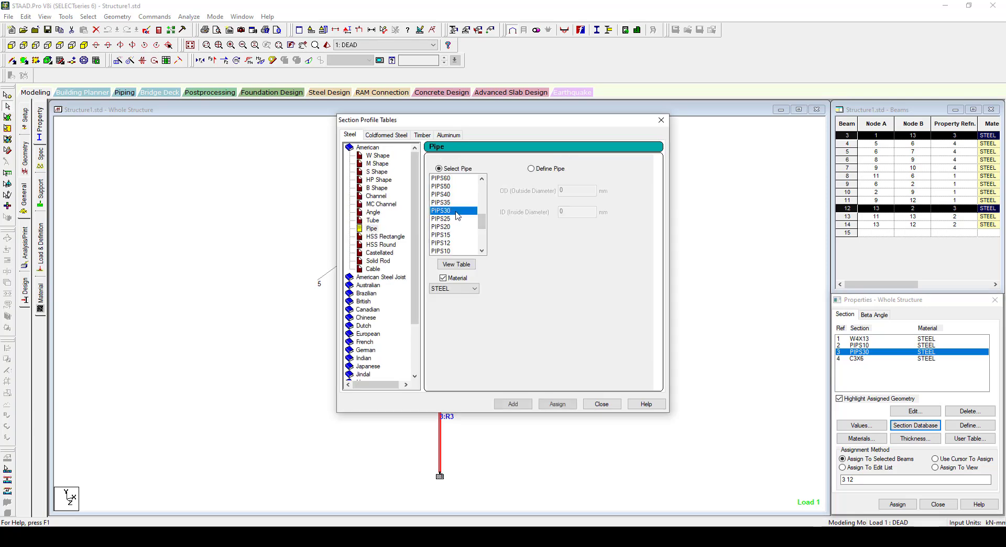
double_click(451, 202)
click(598, 405)
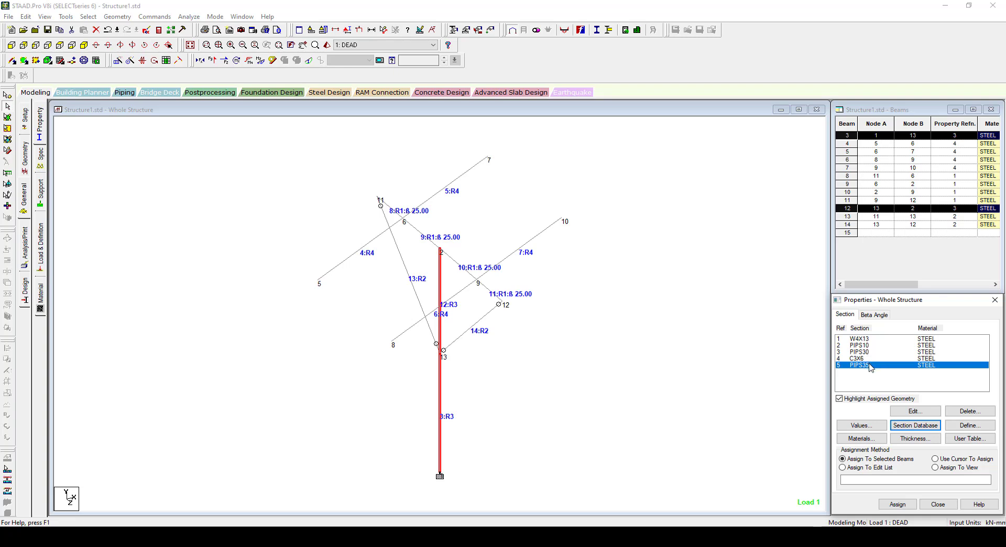
- Assign the PIPS35 section to post members 3 and 12, agreeing to delete the existing result files
click(872, 352)
click(885, 366)
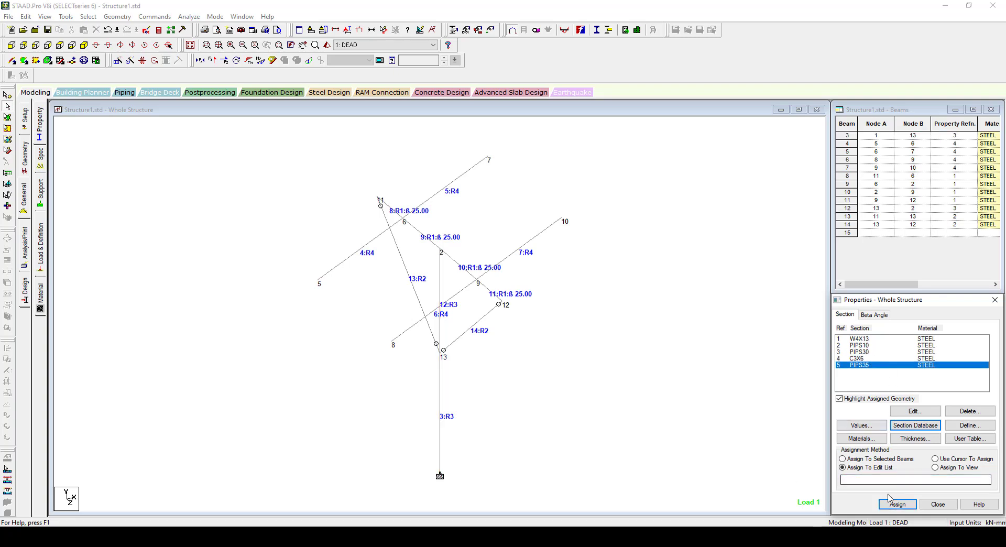
click(897, 504)
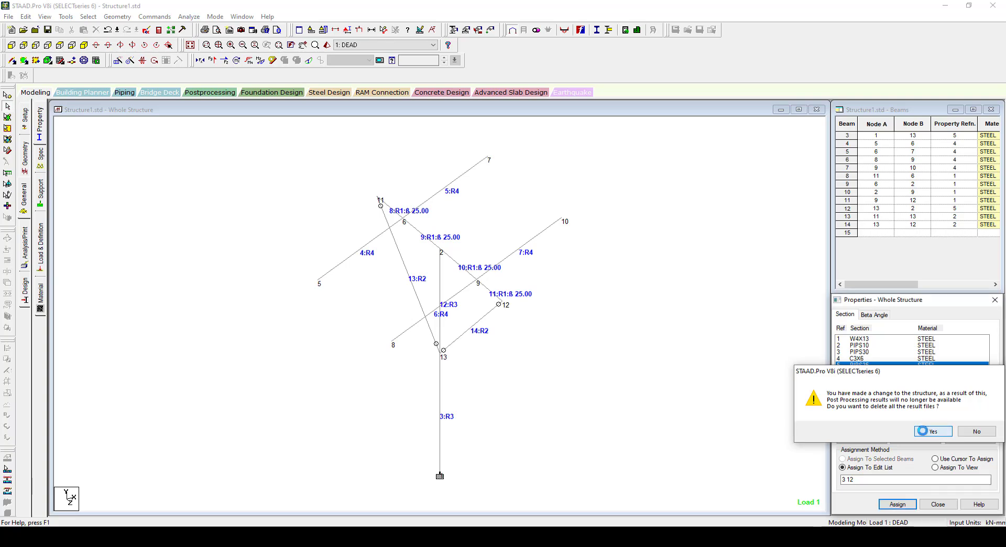
click(826, 431)
- Save the structure, rerun the analysis and steel design with PIPS35 posts, and display the members' unity check ratios in postprocessing
key(ctrl+F5)
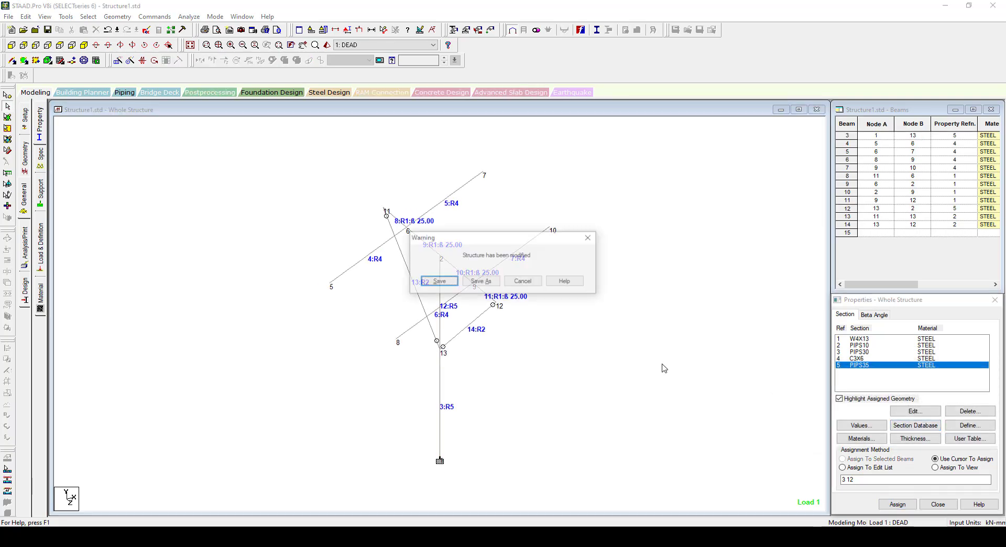
click(439, 278)
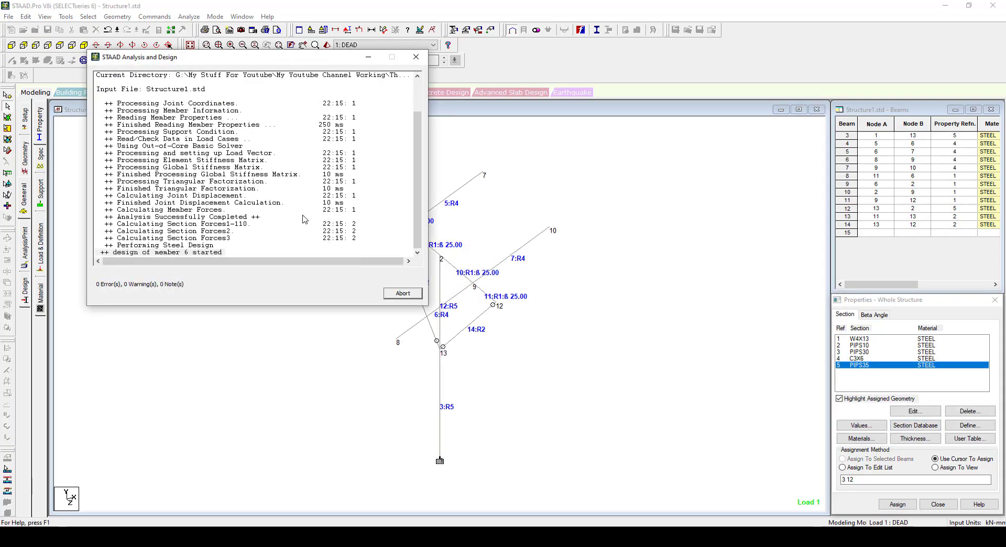
click(402, 293)
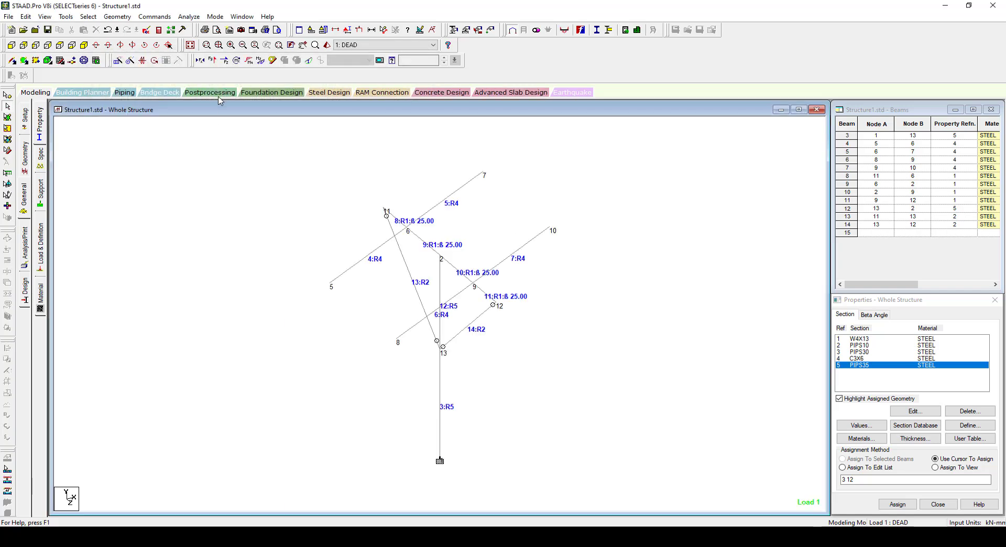
click(519, 341)
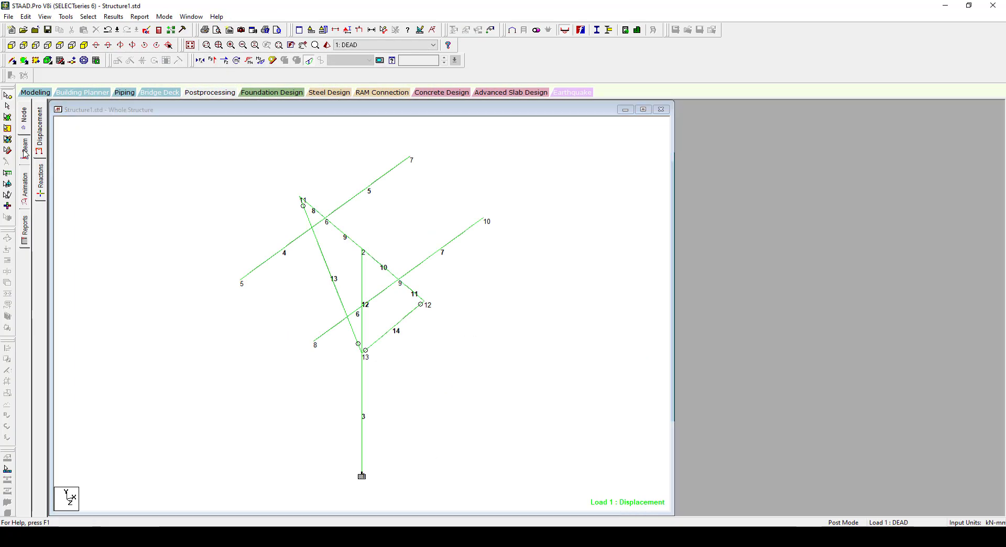
click(39, 201)
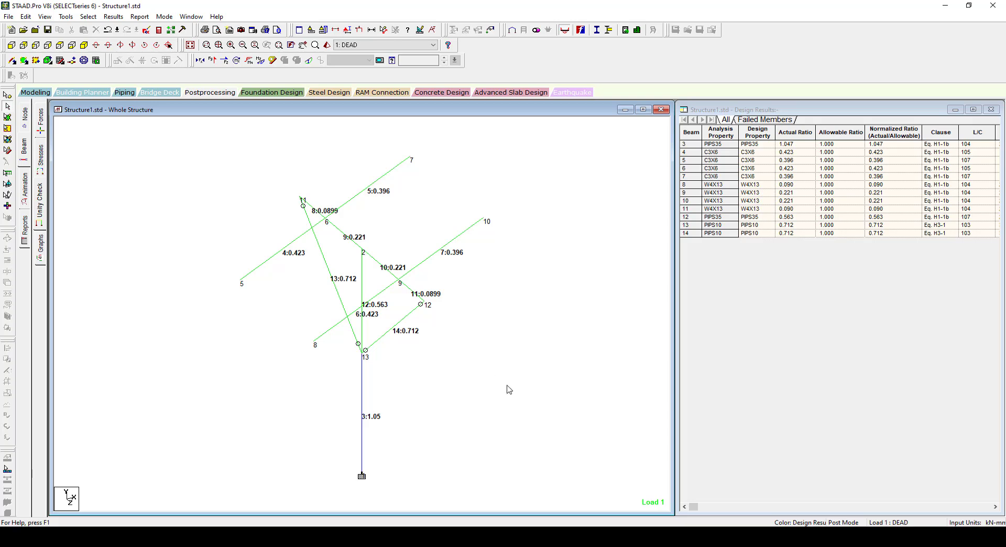
- Return to modeling and assign the American pipe section PIPS40 in STEEL to post members 3 and 12
click(42, 93)
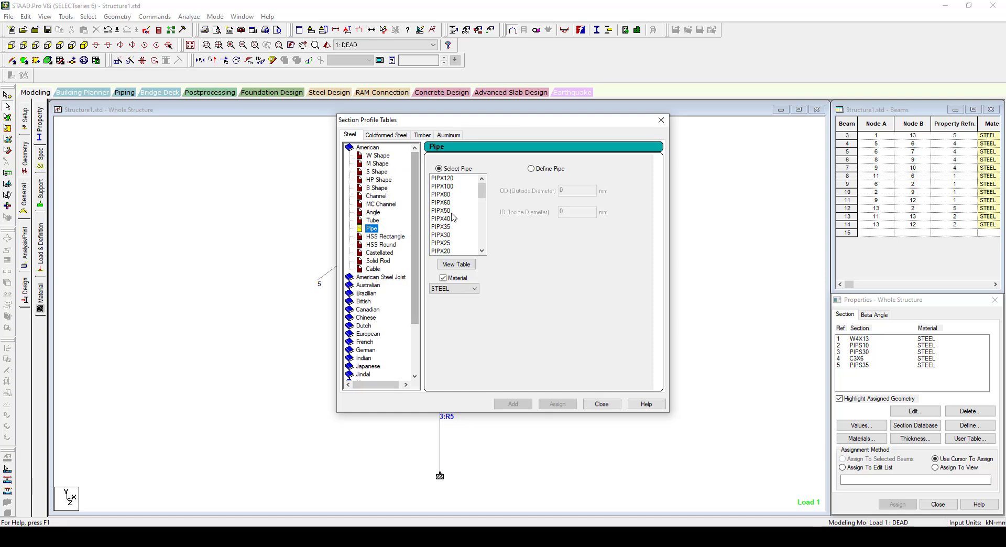
drag(481, 192, 481, 204)
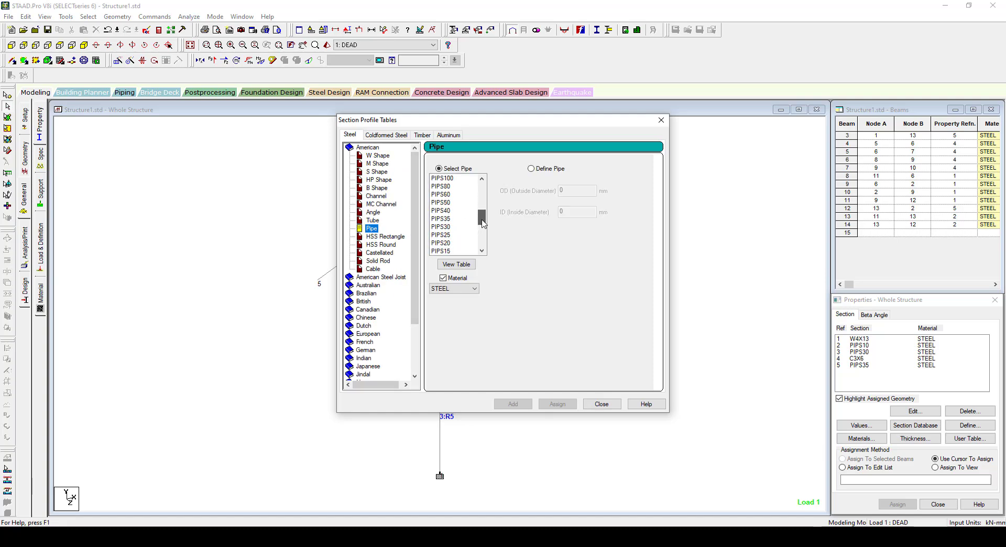
click(440, 195)
click(557, 404)
click(601, 403)
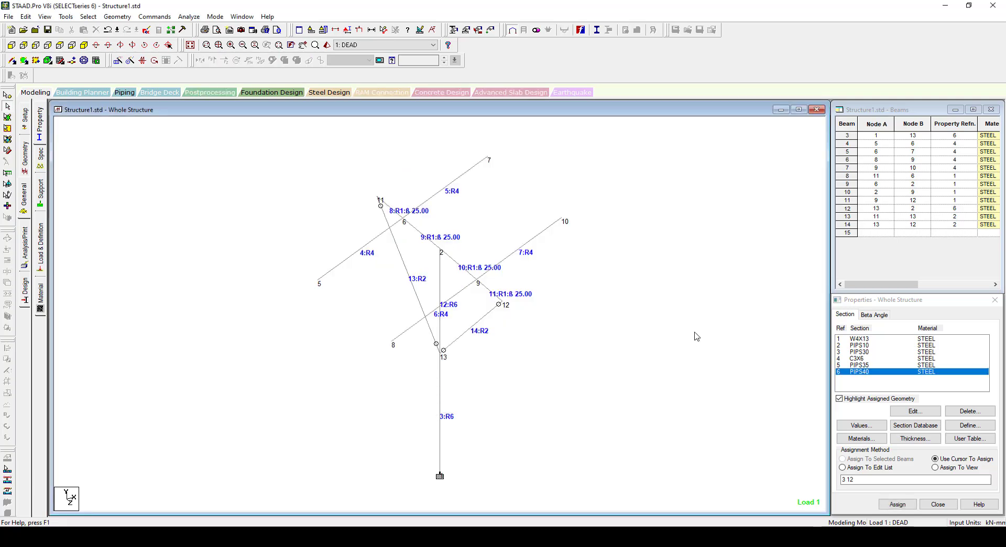
- Save the model, rerun the analysis and design with PIPS40 posts, and review the unity check ratios of all members
click(443, 282)
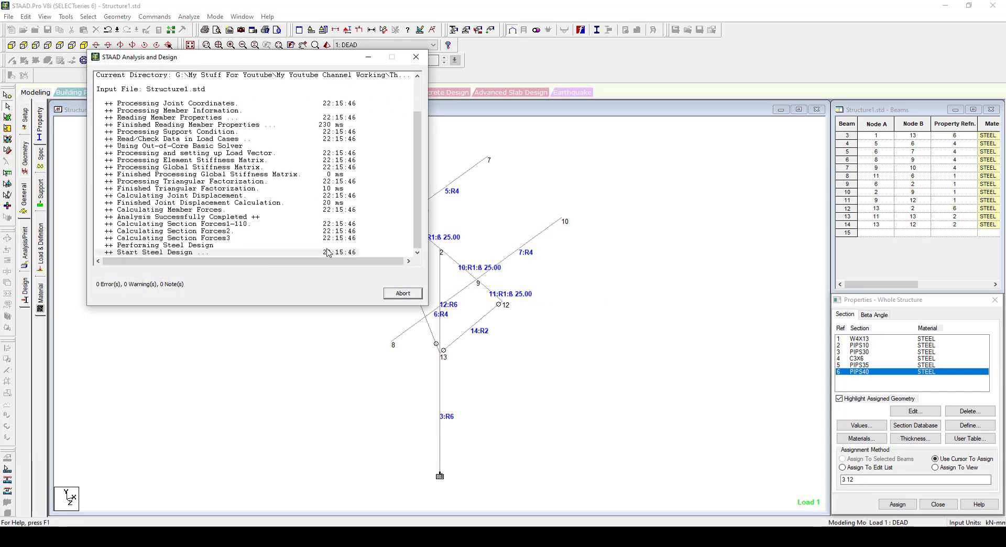
click(517, 346)
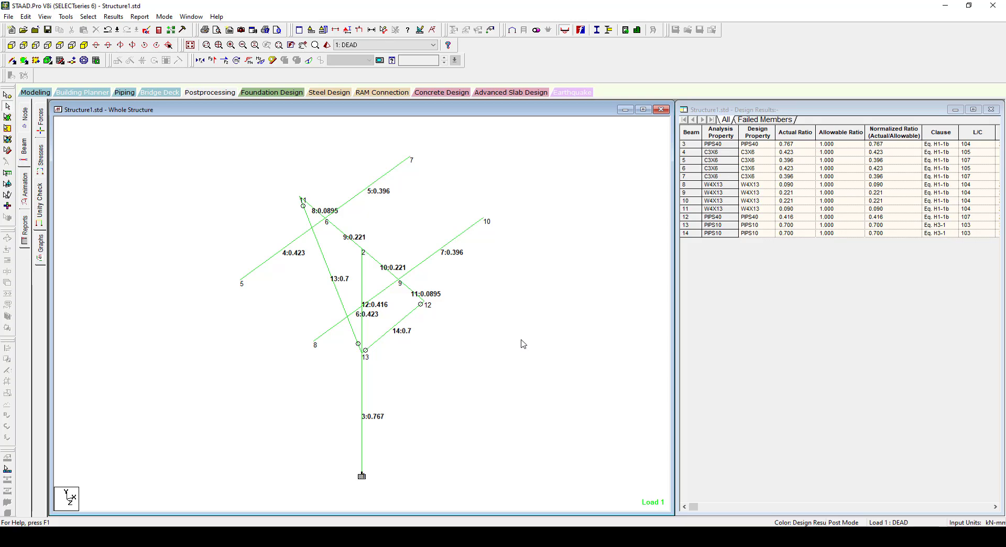
middle_drag(524, 336, 524, 312)
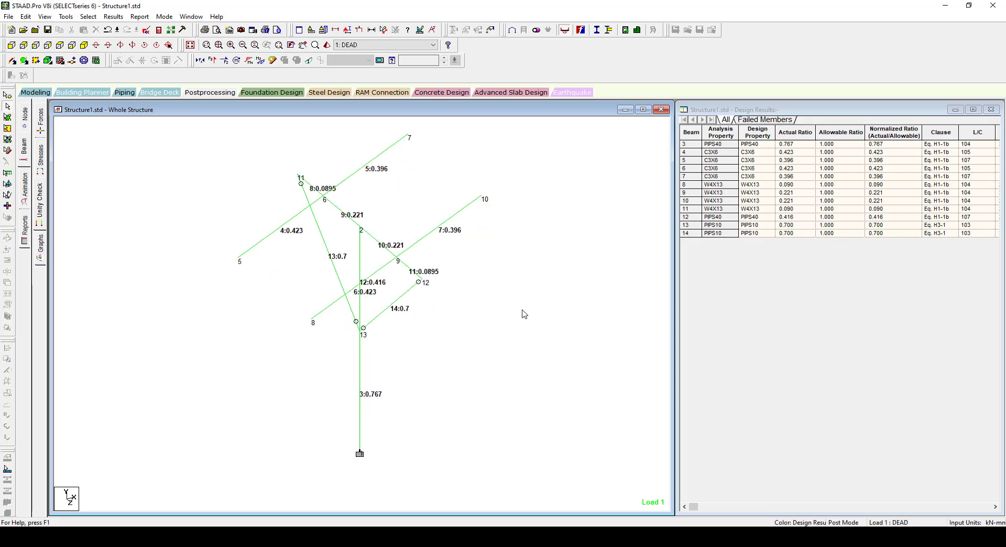